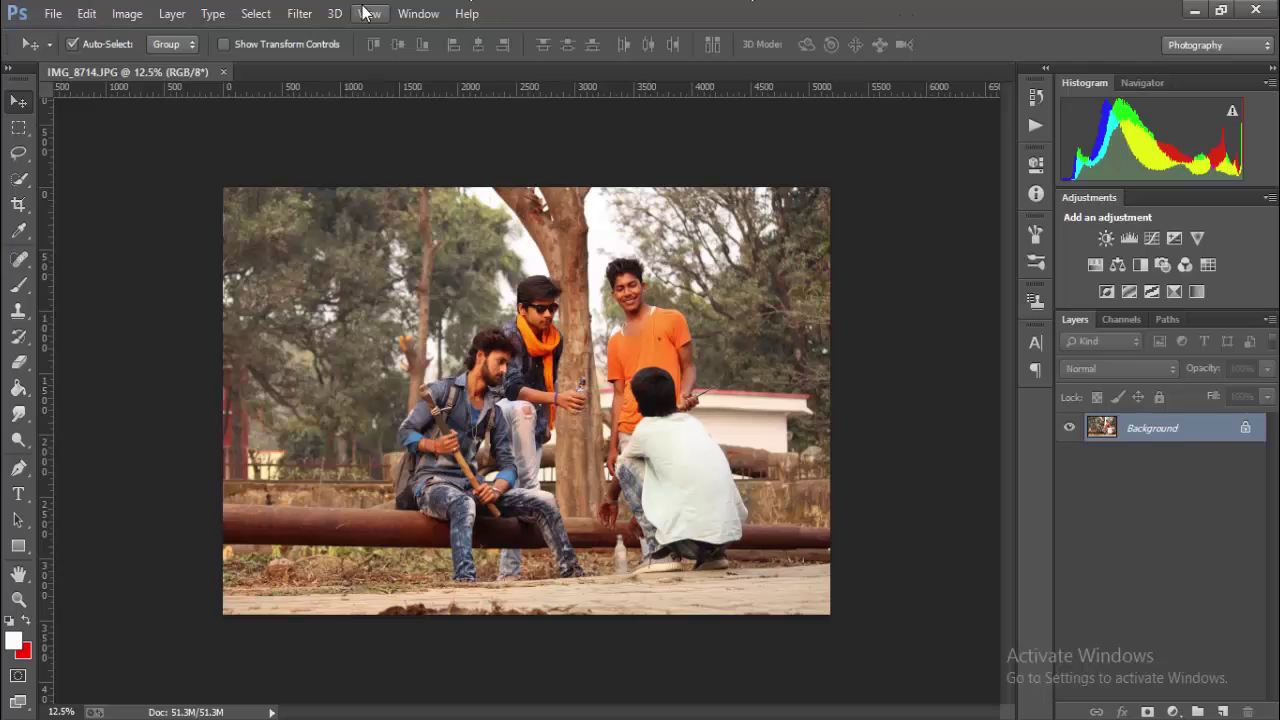
Step: Reset Camera Raw to defaults and set clarity +38, blacks -18 and shadows +68
left_click(299, 13)
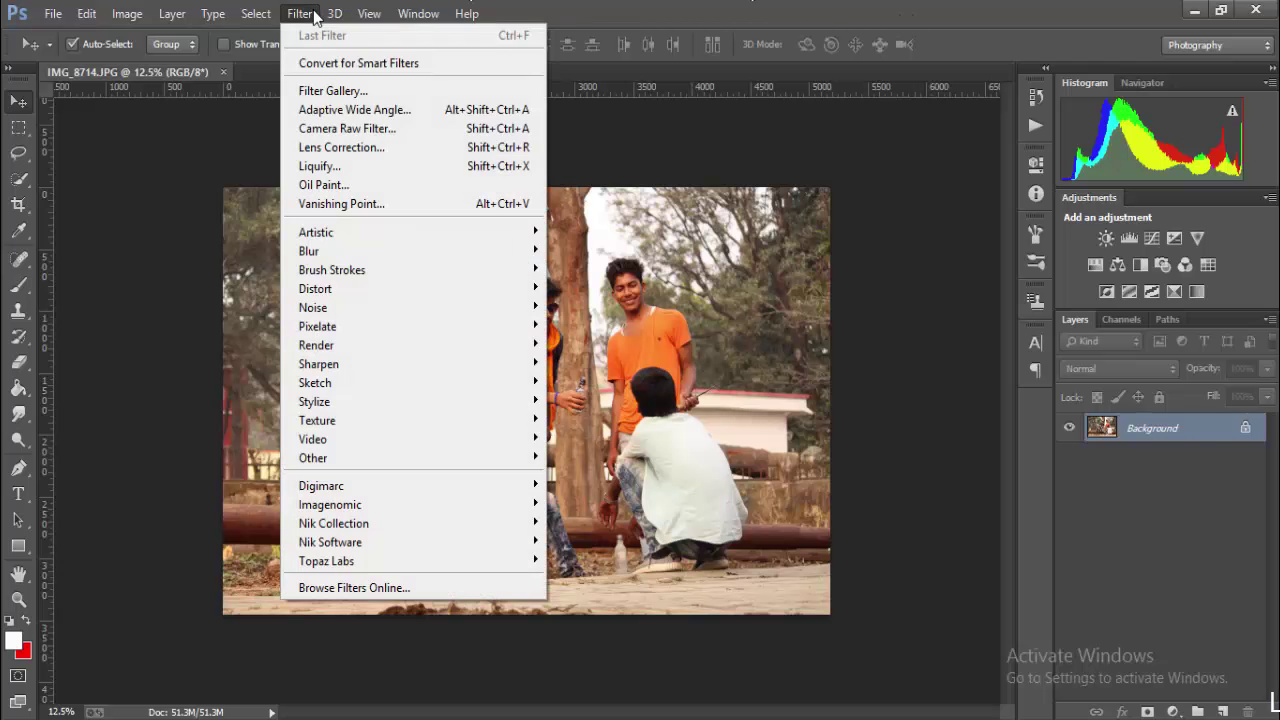
left_click(330, 126)
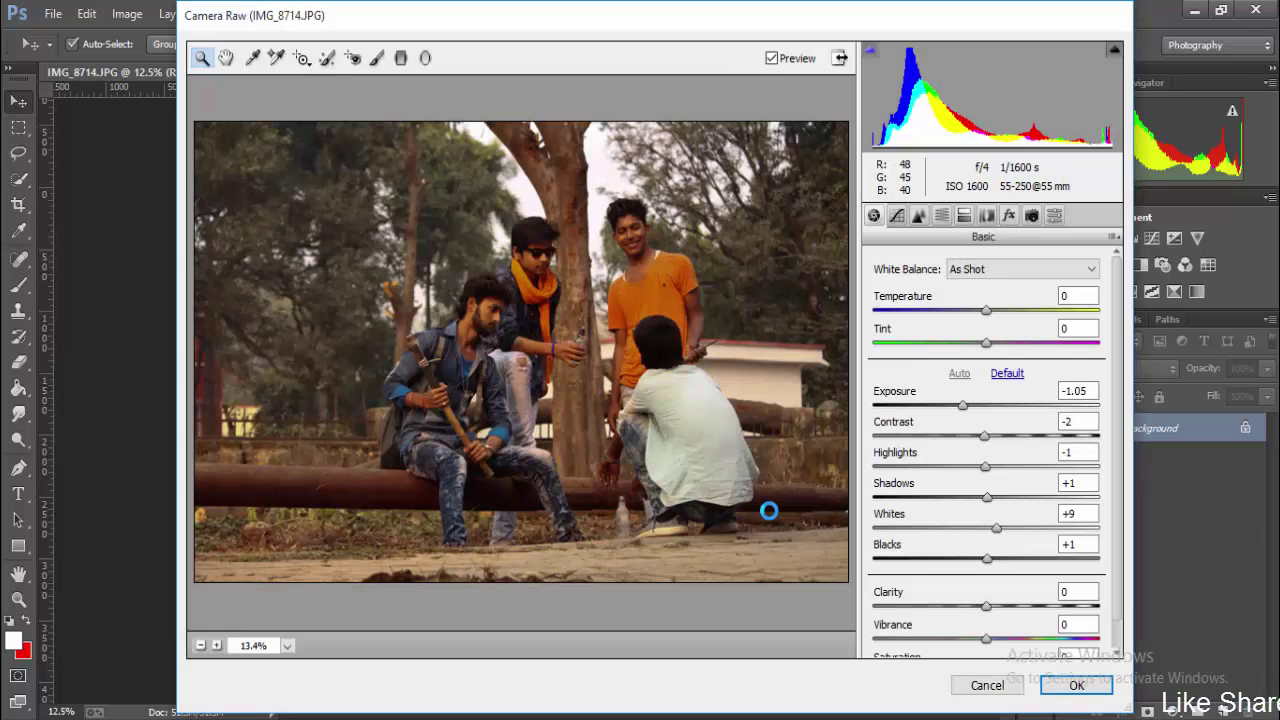
left_click(1007, 373)
left_click_drag(1002, 606, 1030, 606)
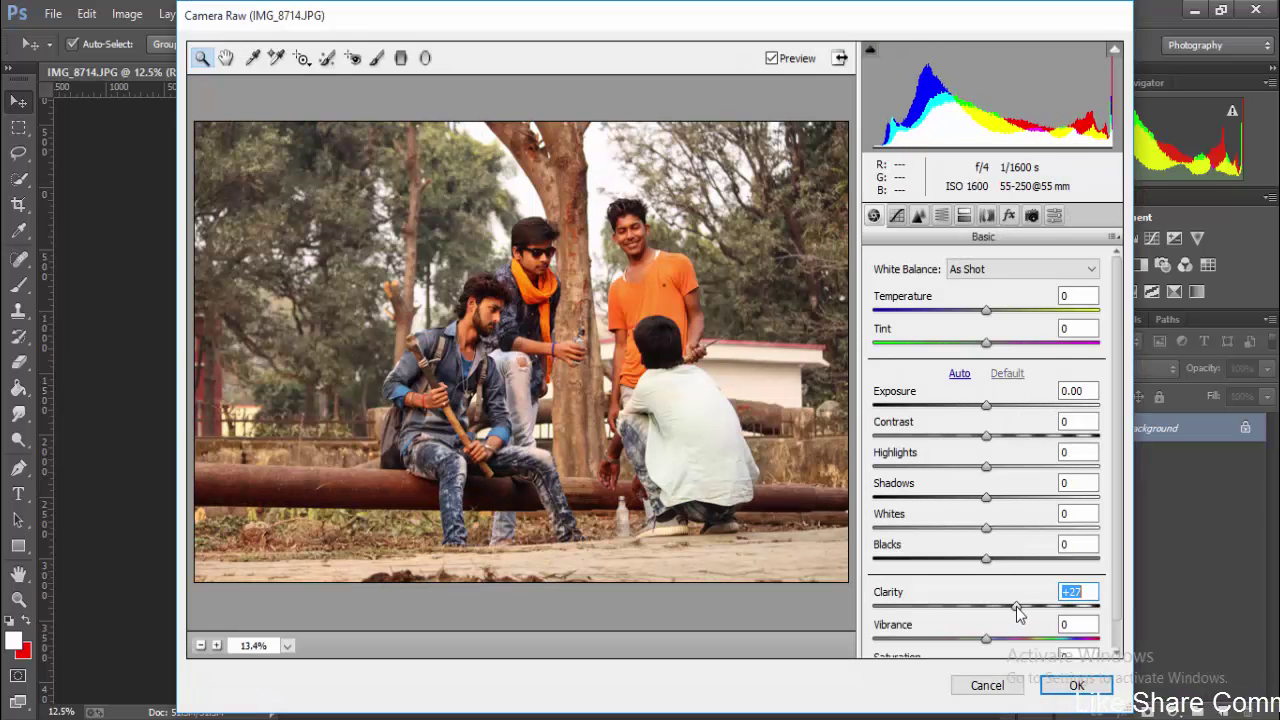
left_click_drag(986, 558, 964, 560)
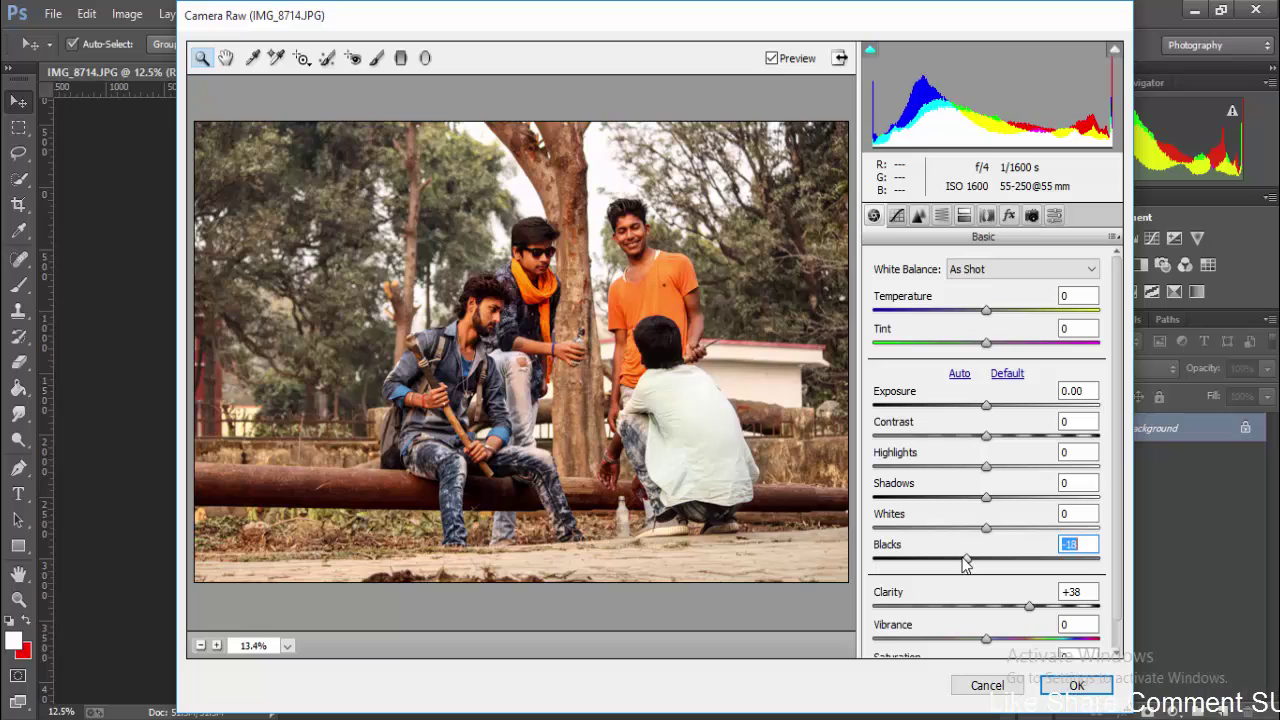
left_click_drag(986, 497, 1063, 497)
mouse_move(986, 466)
left_mouse_down()
mouse_move(1027, 470)
mouse_move(873, 470)
left_mouse_up()
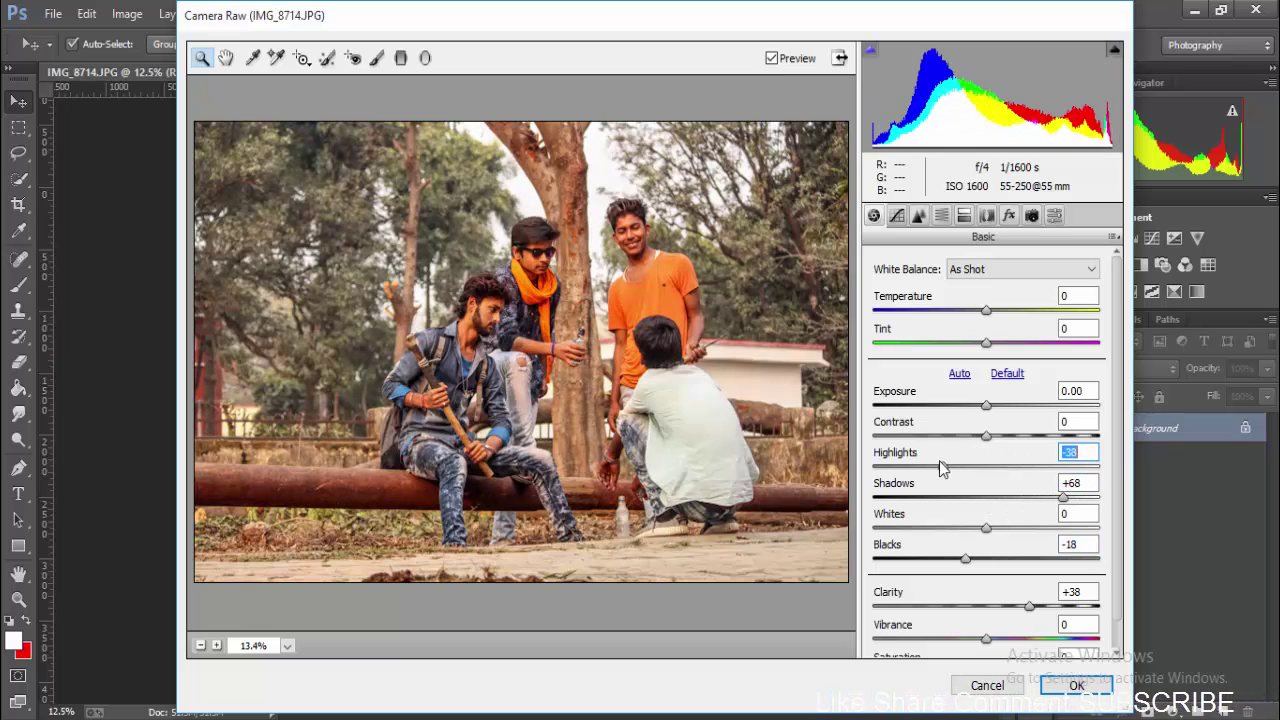
Step: Set highlights -100, shadows +85, exposure +0.20, contrast +10 and tone-curve highlights -18
left_click(1064, 498)
left_click_drag(1066, 507, 1085, 498)
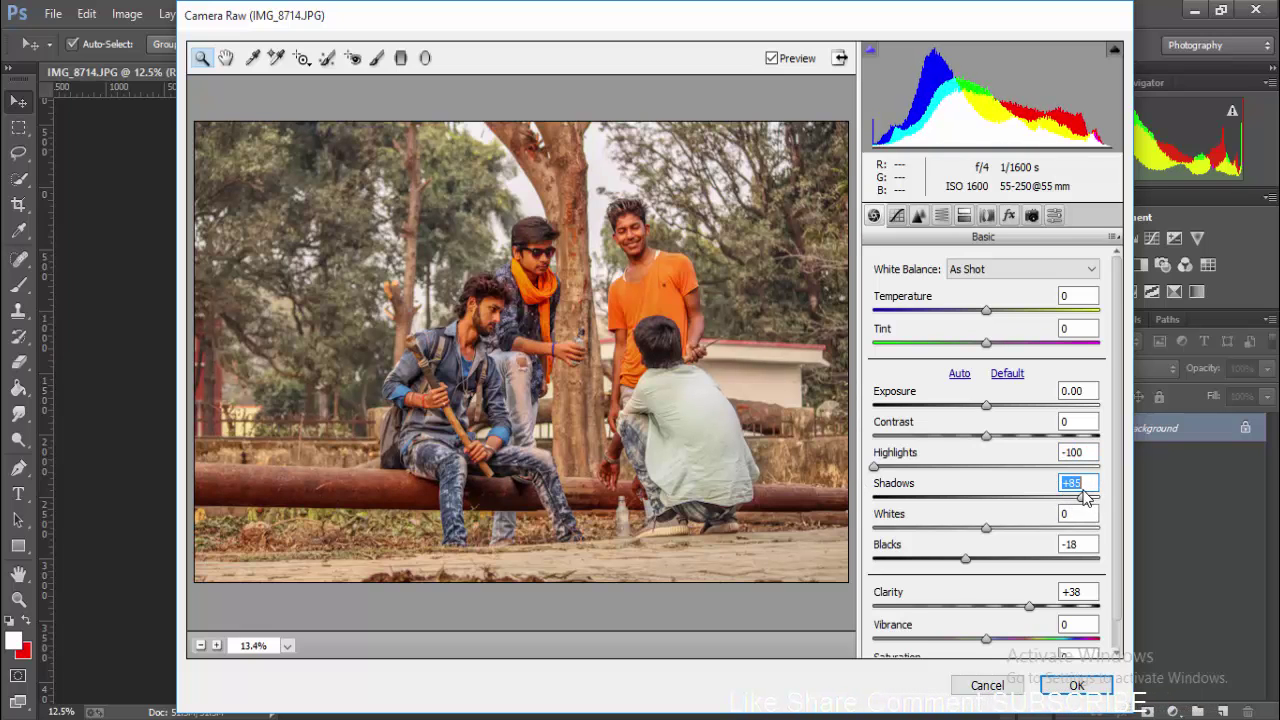
left_click_drag(988, 410, 1000, 435)
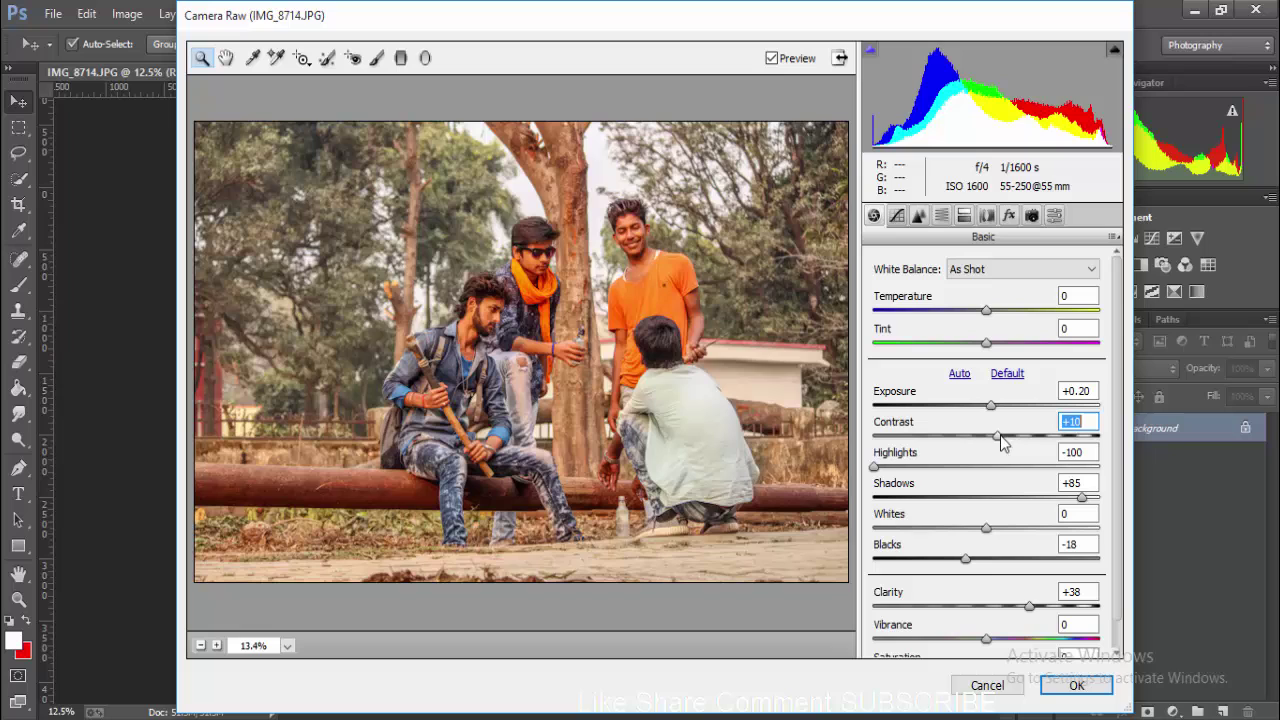
left_click(780, 492, "alt")
left_click(780, 492)
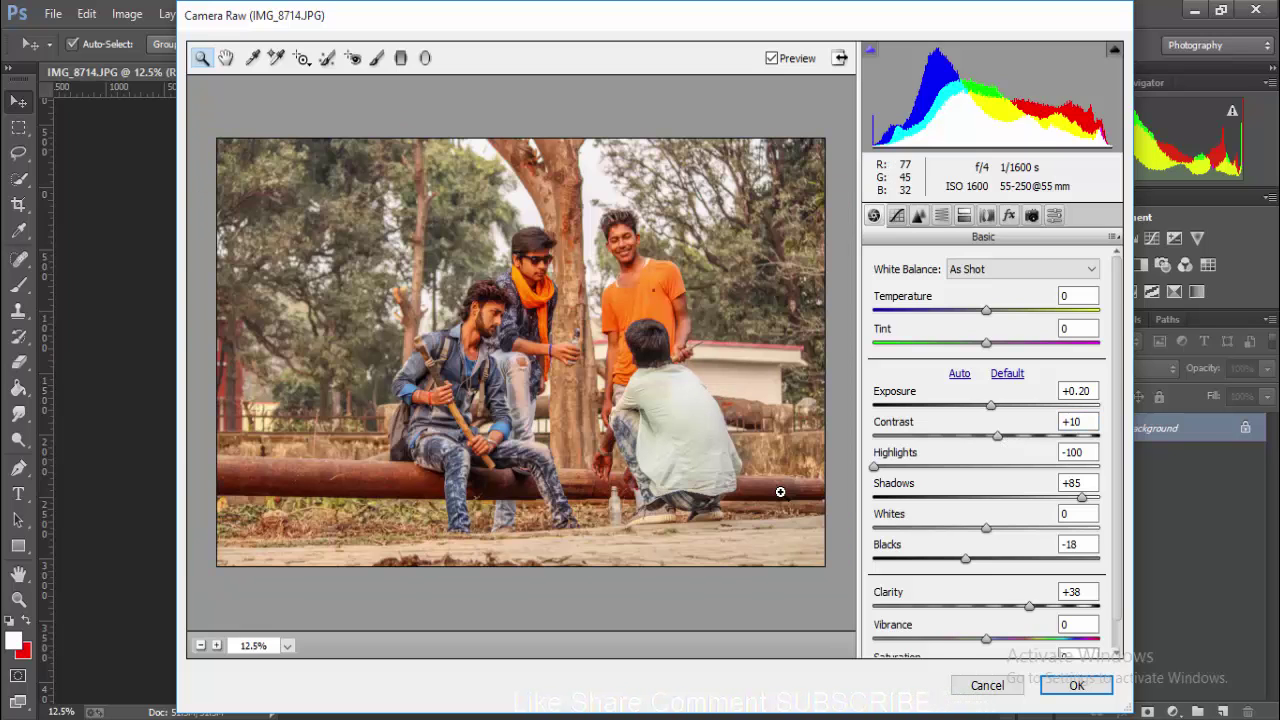
left_click(897, 216)
mouse_move(986, 574)
left_mouse_down()
mouse_move(965, 574)
mouse_move(965, 605)
left_mouse_up()
Step: Raise the Oranges luminance to +44 in the HSL/Grayscale controls
left_click(919, 216)
left_click(941, 216)
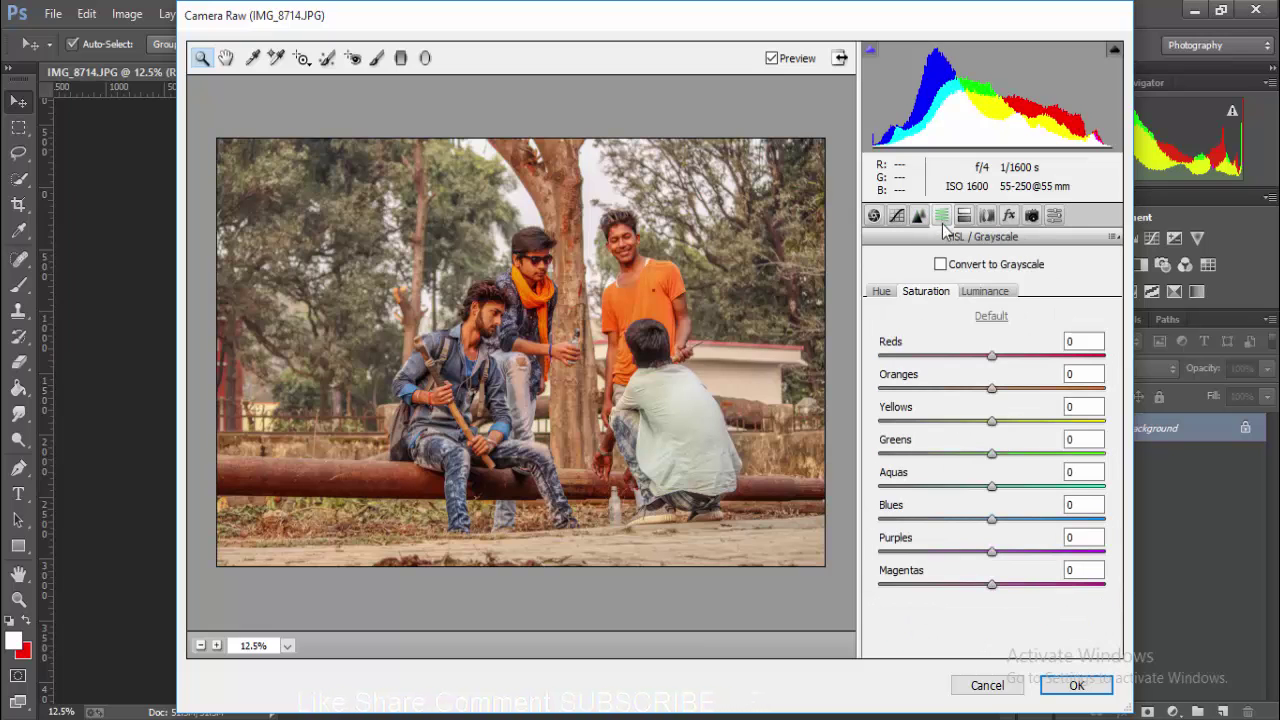
left_click(985, 291)
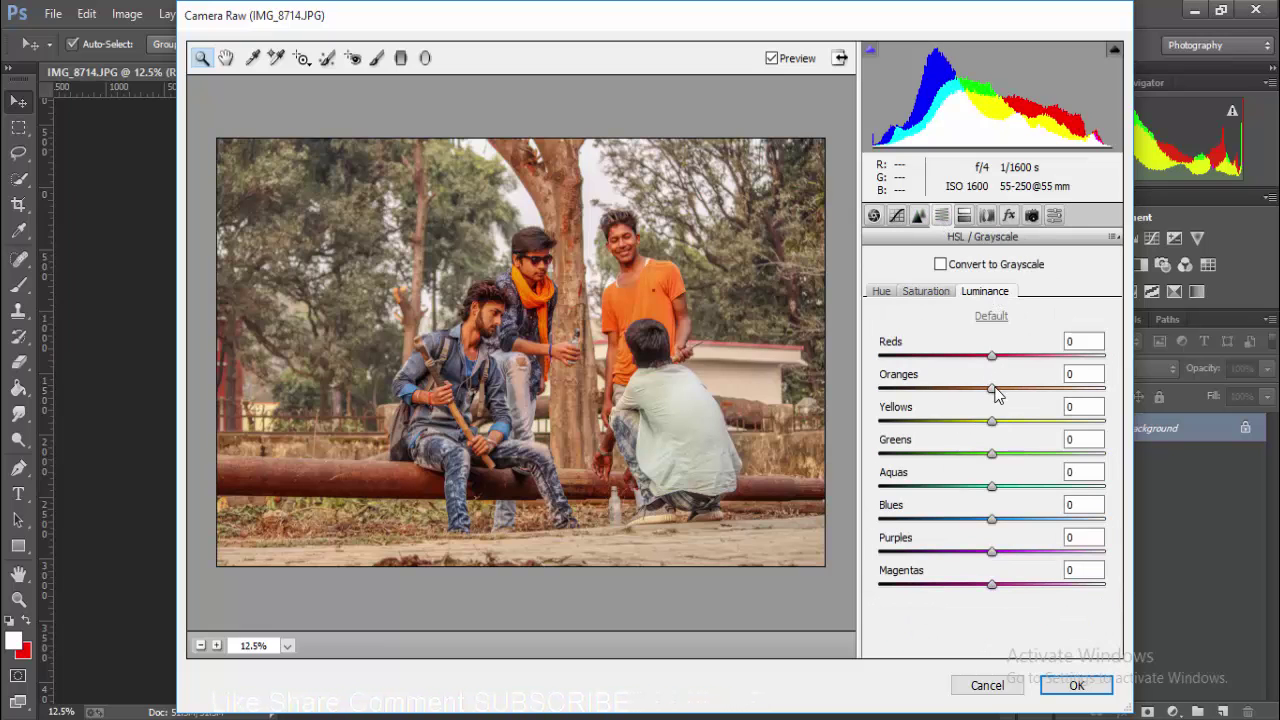
left_click_drag(992, 388, 1036, 388)
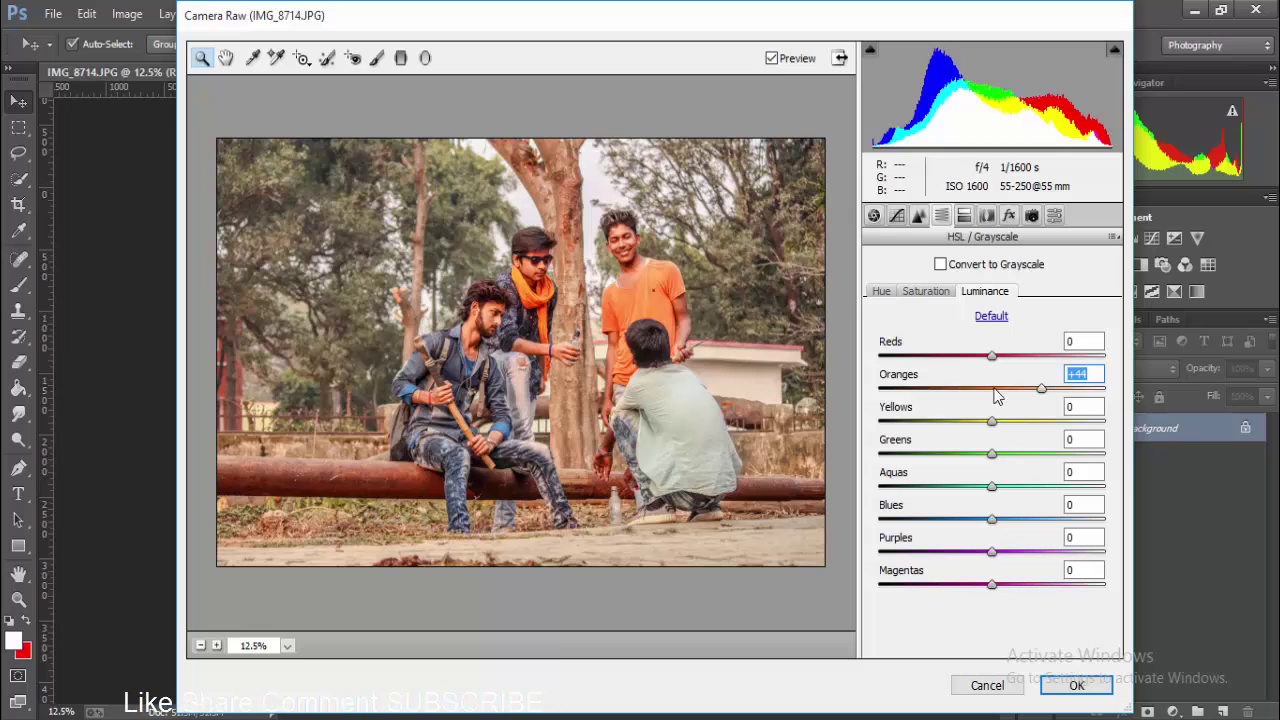
left_click(991, 316)
Step: Set Blues saturation to +56 and Aquas to +88, then apply the Camera Raw grade
left_click(926, 291)
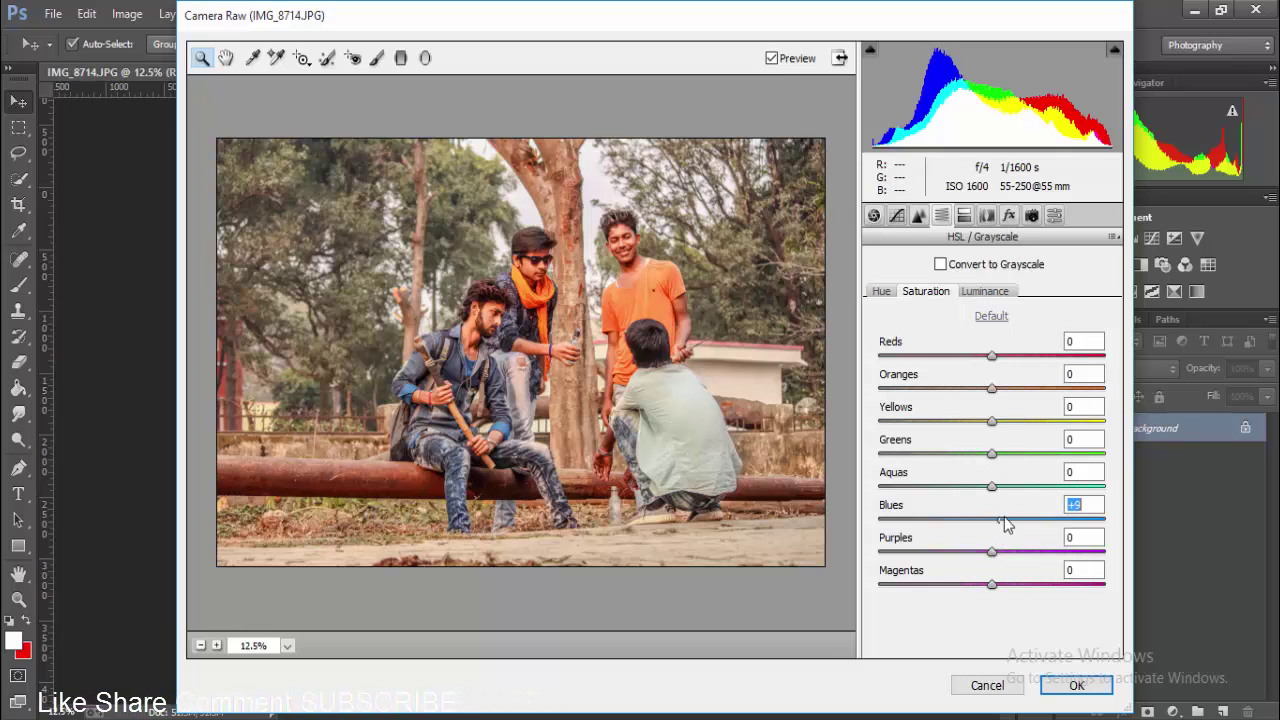
left_click_drag(1003, 520, 1015, 508)
key("ctrl+minus")
key("ctrl+plus")
key("ctrl+plus")
key("ctrl+plus")
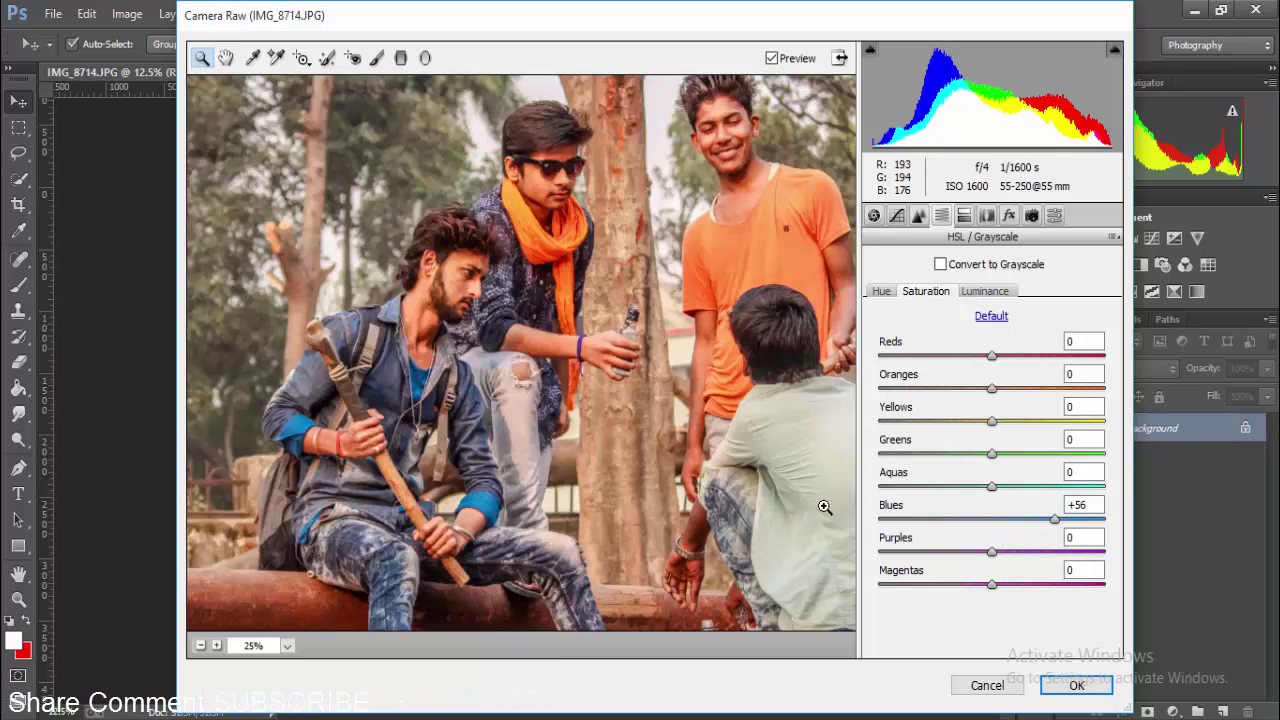
left_click_drag(992, 487, 1036, 487)
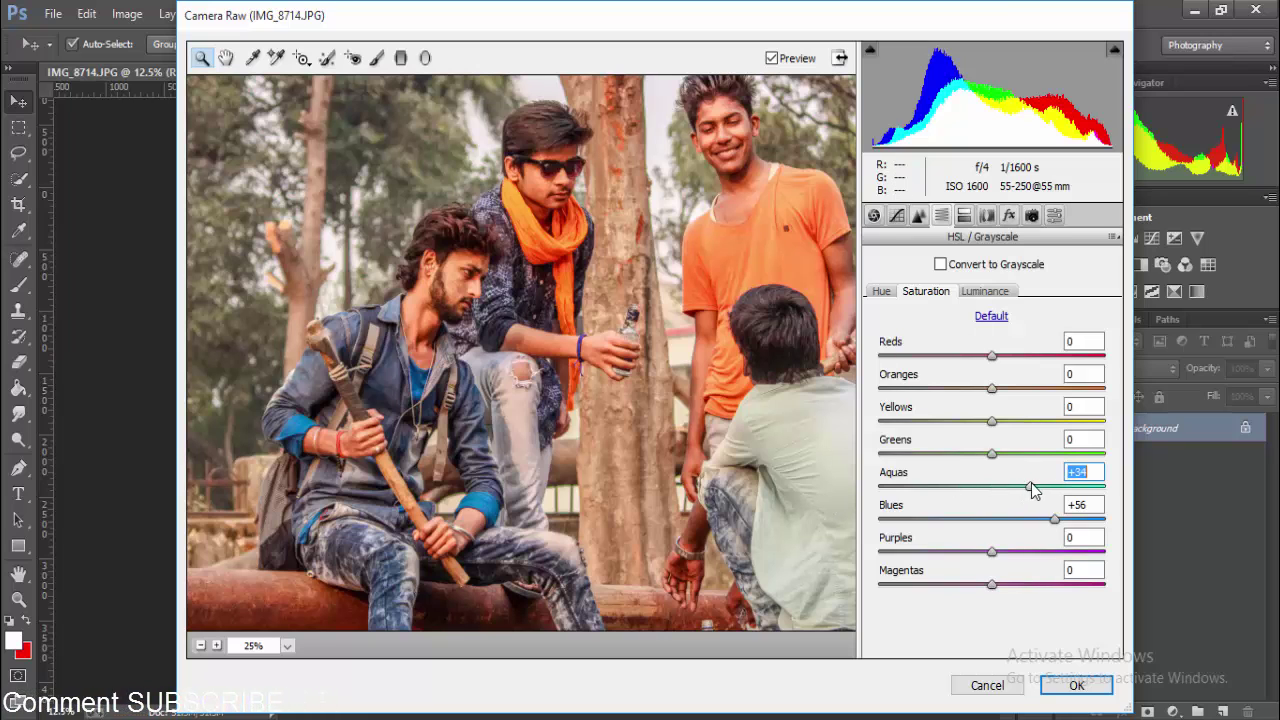
left_click(1076, 685)
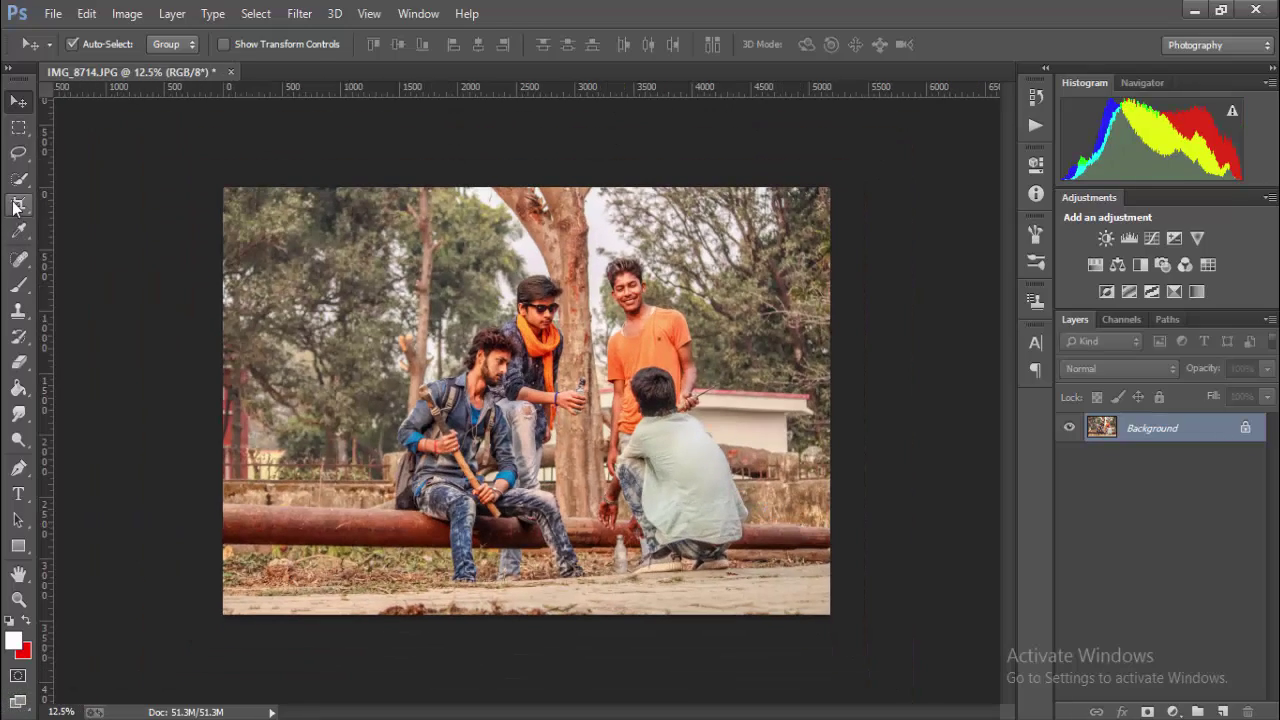
Step: Crop in the left edge, top and bottom of the photo and commit the tighter frame
left_click(15, 207)
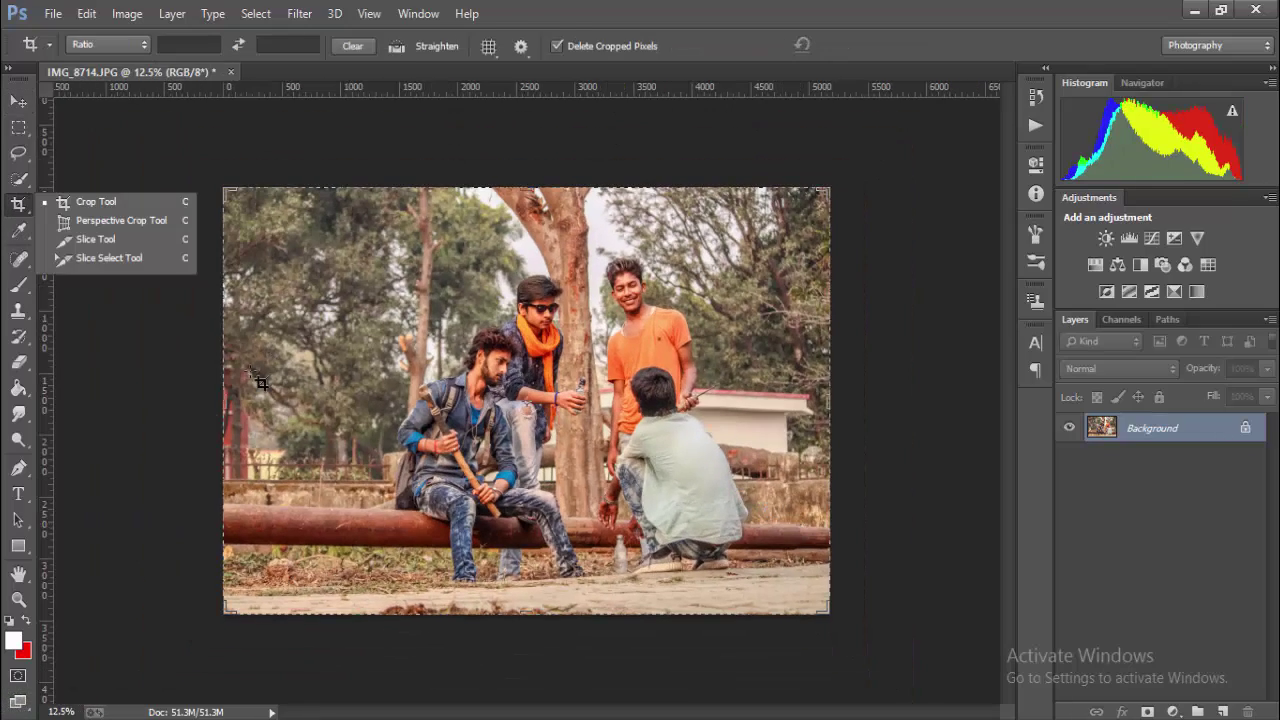
left_click_drag(224, 400, 346, 400)
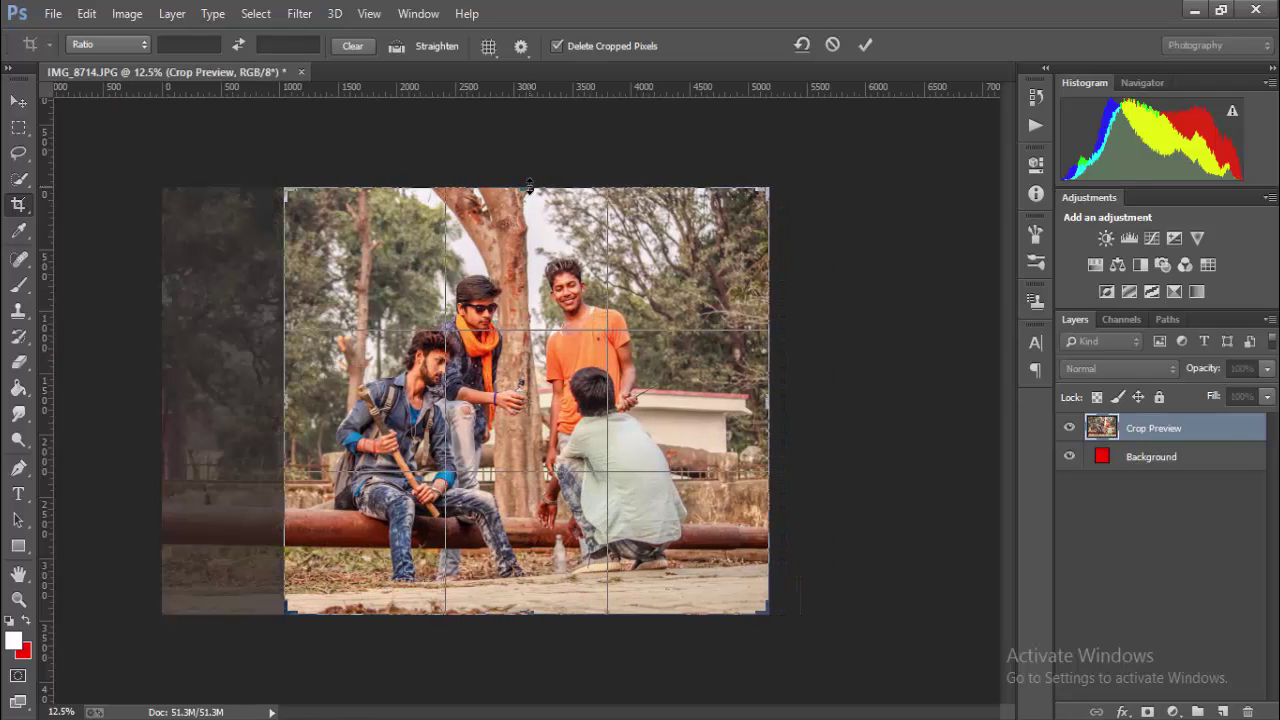
left_click_drag(527, 190, 527, 250)
left_click_drag(527, 580, 527, 562)
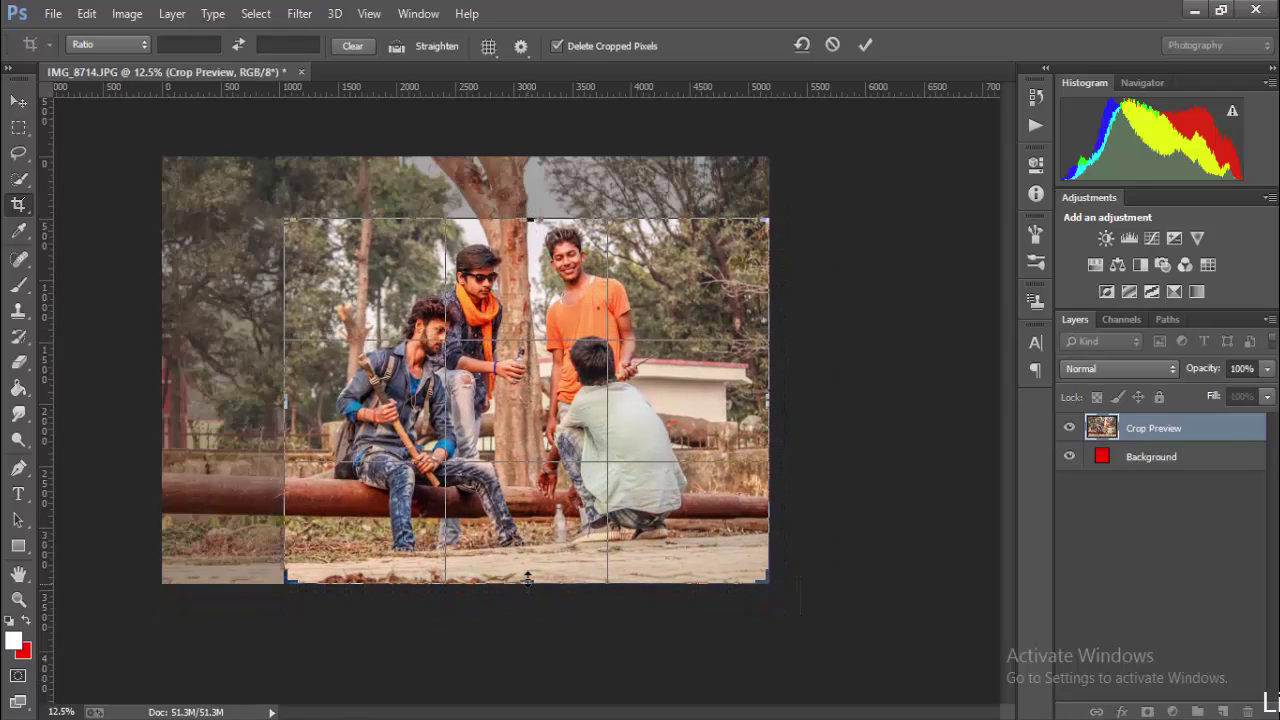
left_click(866, 44)
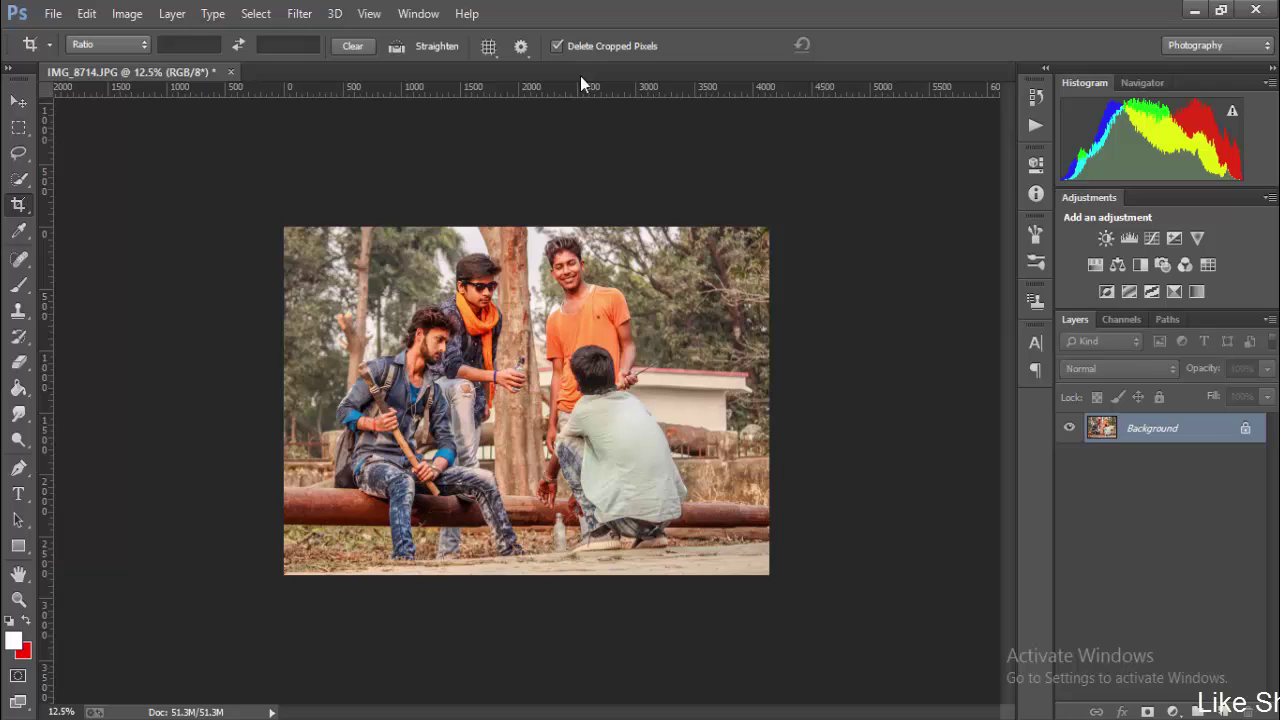
left_click(18, 101)
right_click(18, 204)
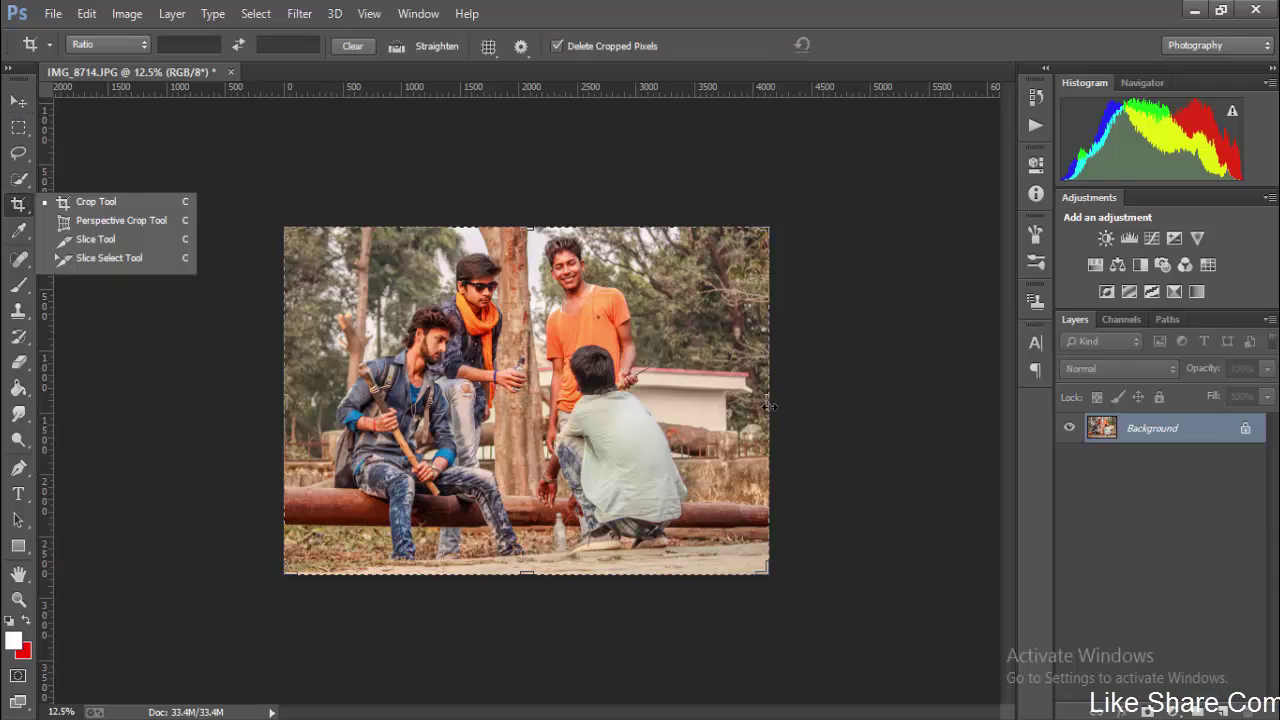
left_click(18, 101)
key("ctrl+plus")
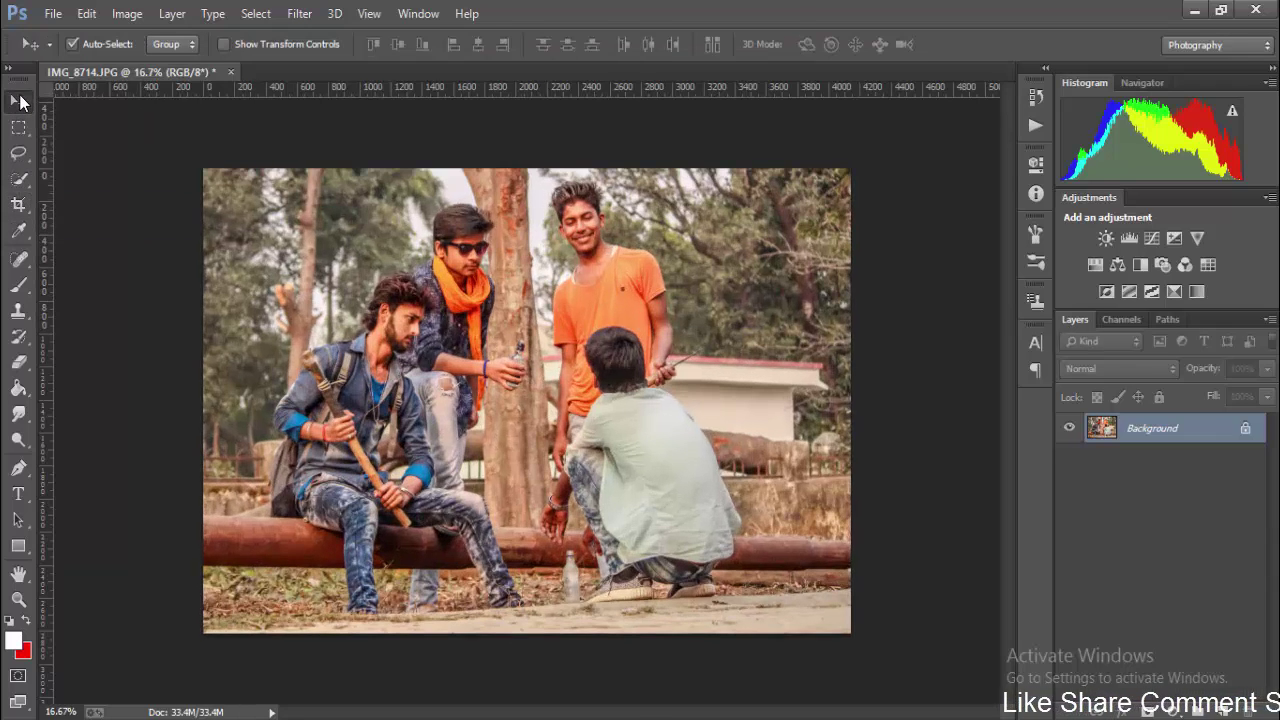
Step: Apply Color Efex Pro 4 Detail Extractor at 28%, contrast 1%, saturation -19%, and return to Photoshop
left_click(299, 13)
mouse_move(333, 523)
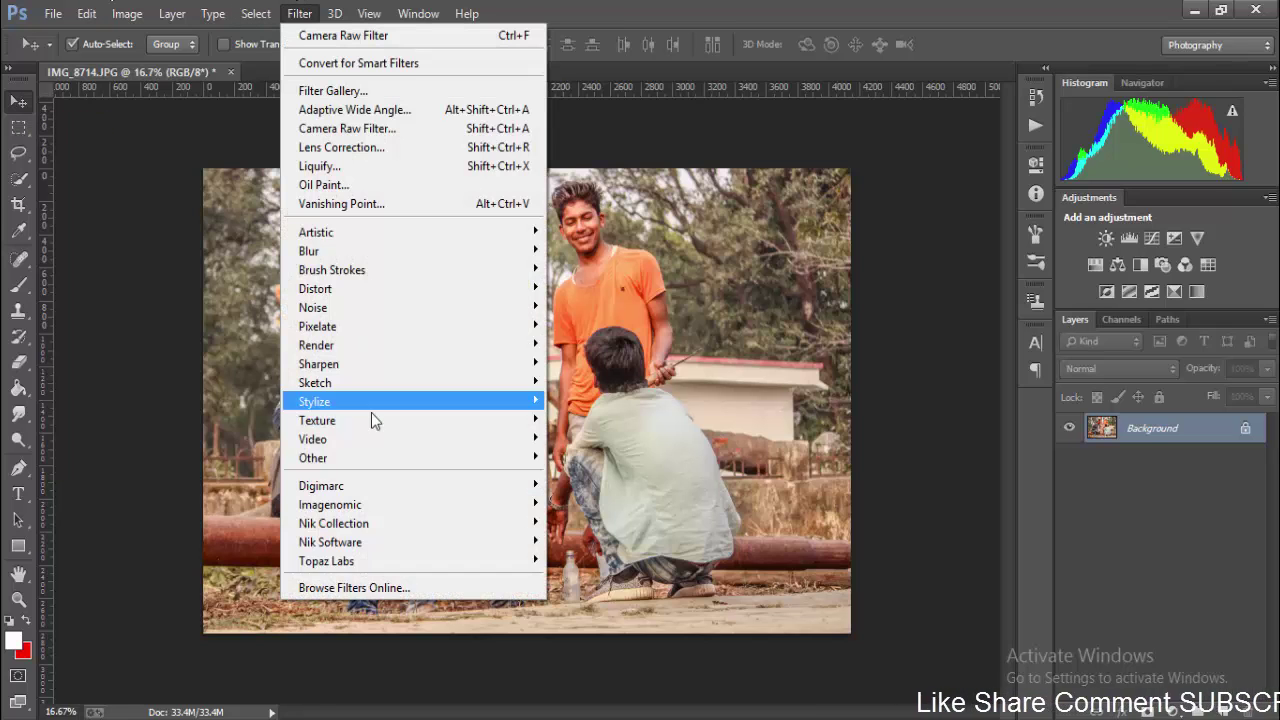
left_click(575, 530)
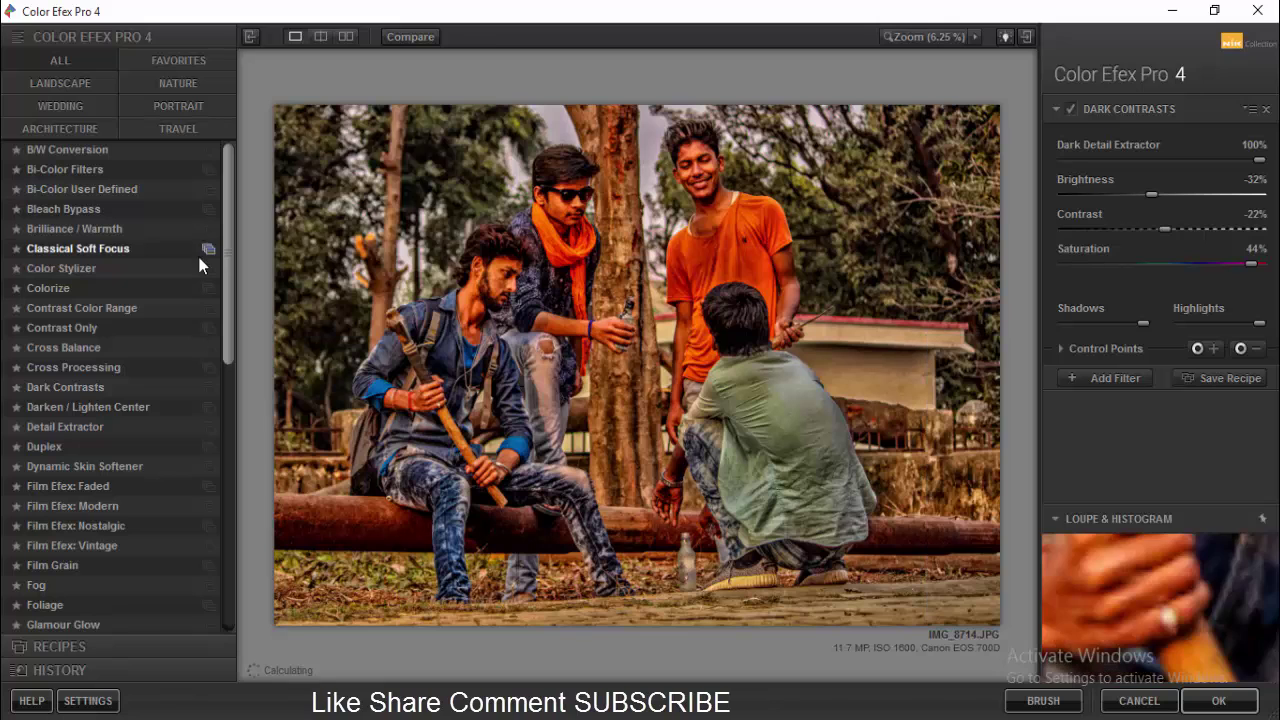
left_click(86, 427)
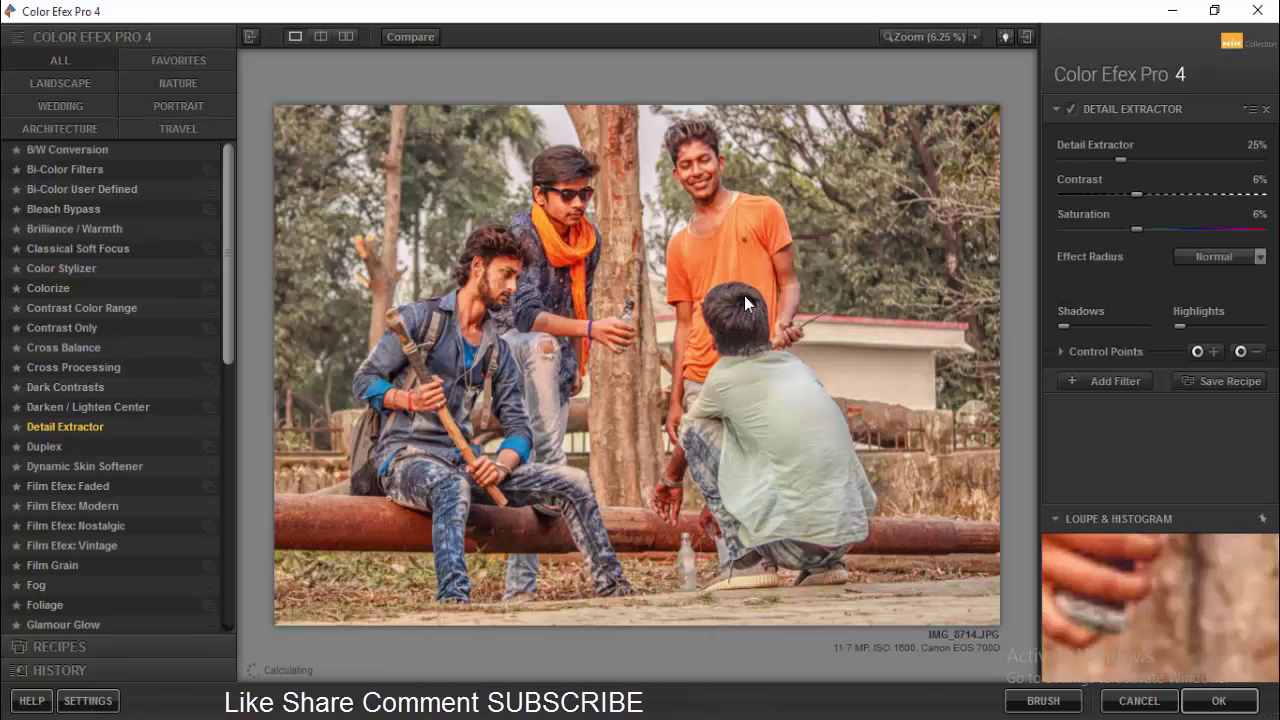
left_click_drag(1140, 160, 1153, 197)
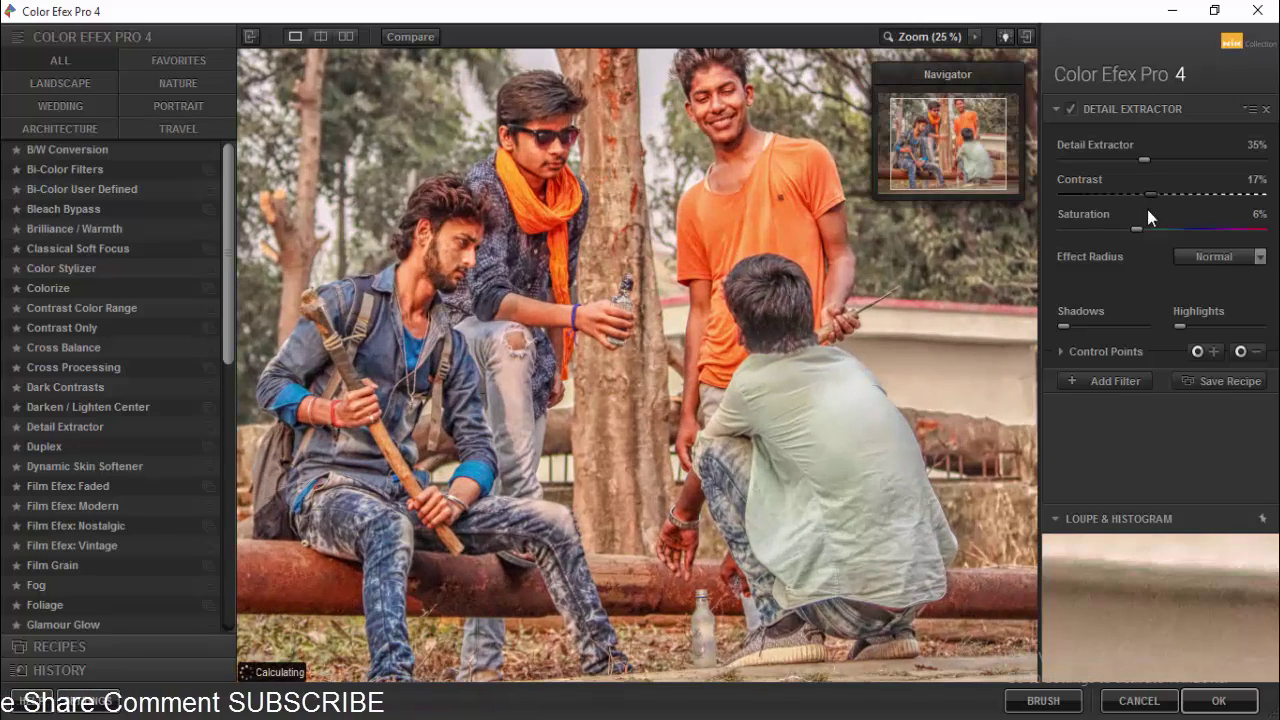
left_click_drag(1138, 228, 1158, 228)
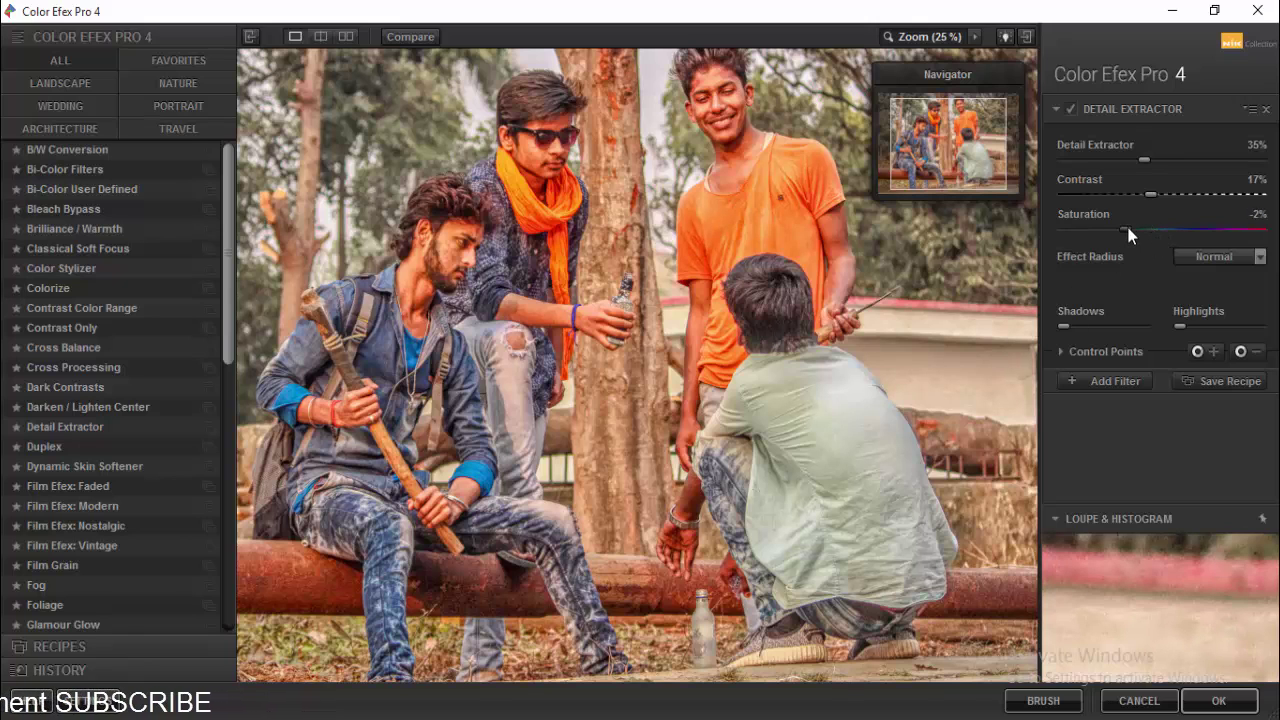
left_click_drag(1126, 224, 1106, 232)
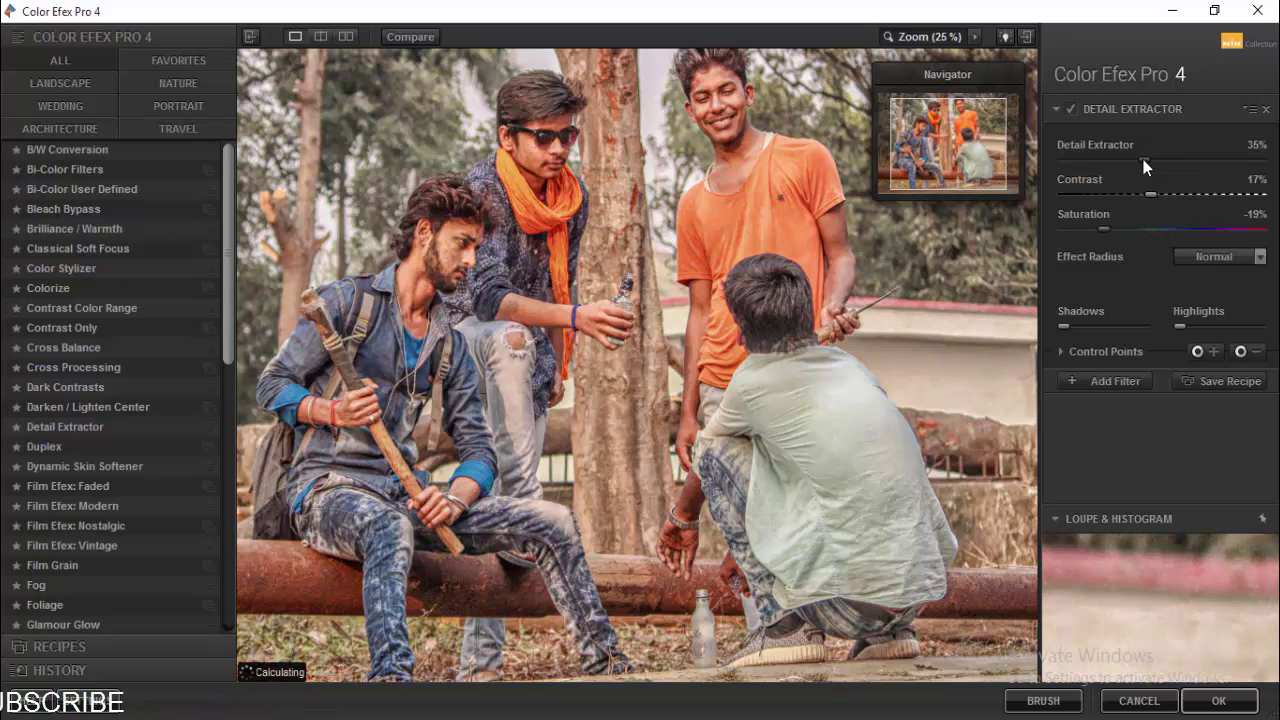
mouse_move(1143, 159)
left_mouse_down()
mouse_move(1127, 159)
mouse_move(1128, 195)
left_mouse_up()
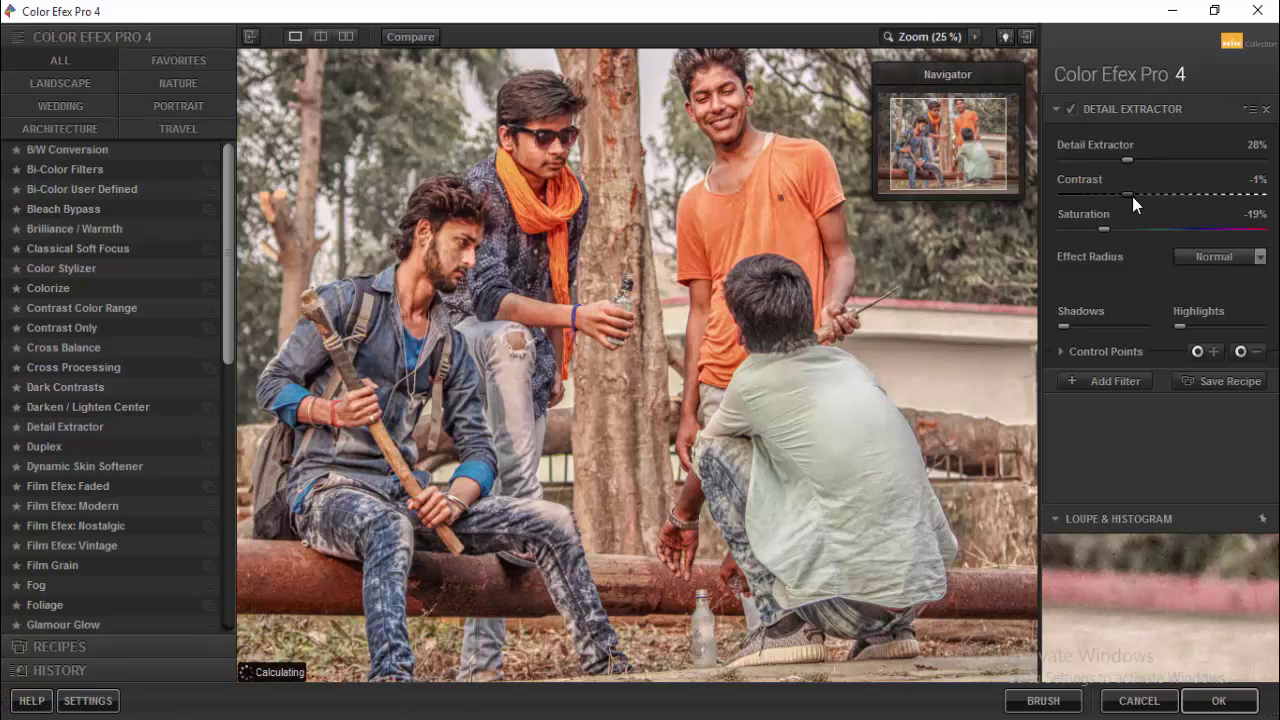
scroll(904, 366, "down", 2)
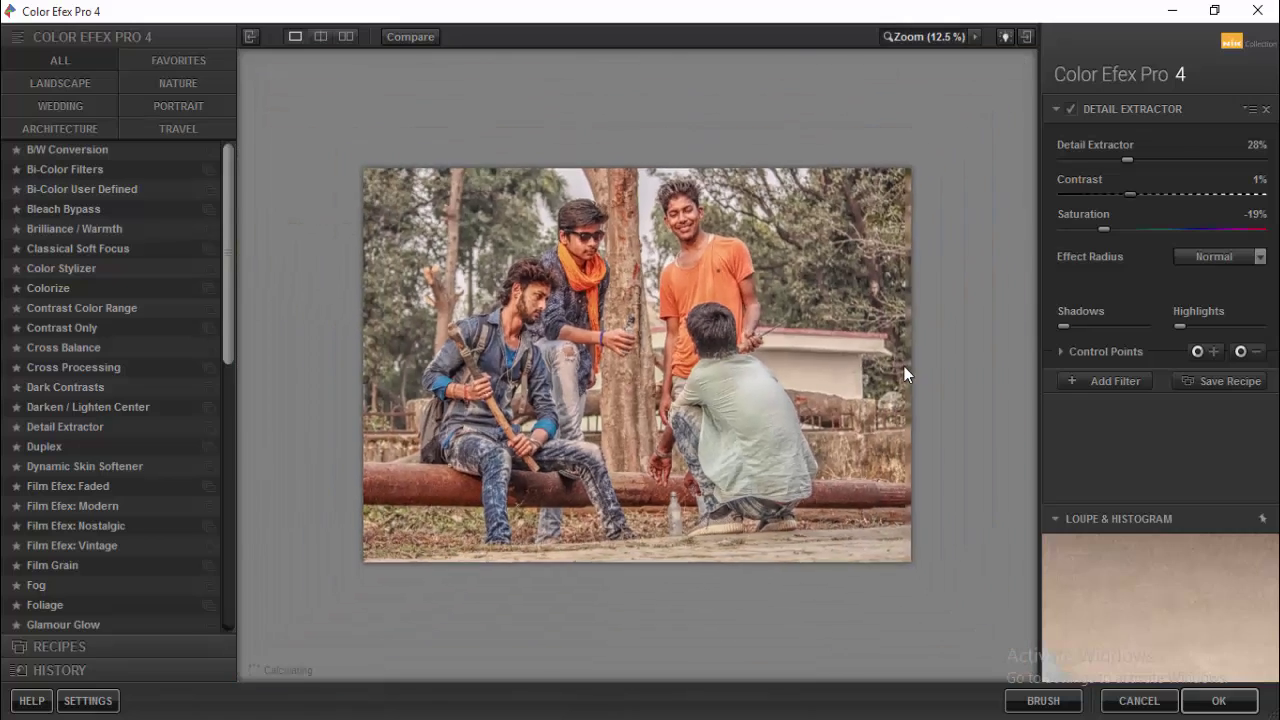
scroll(904, 366, "up", 1)
left_click(1095, 381)
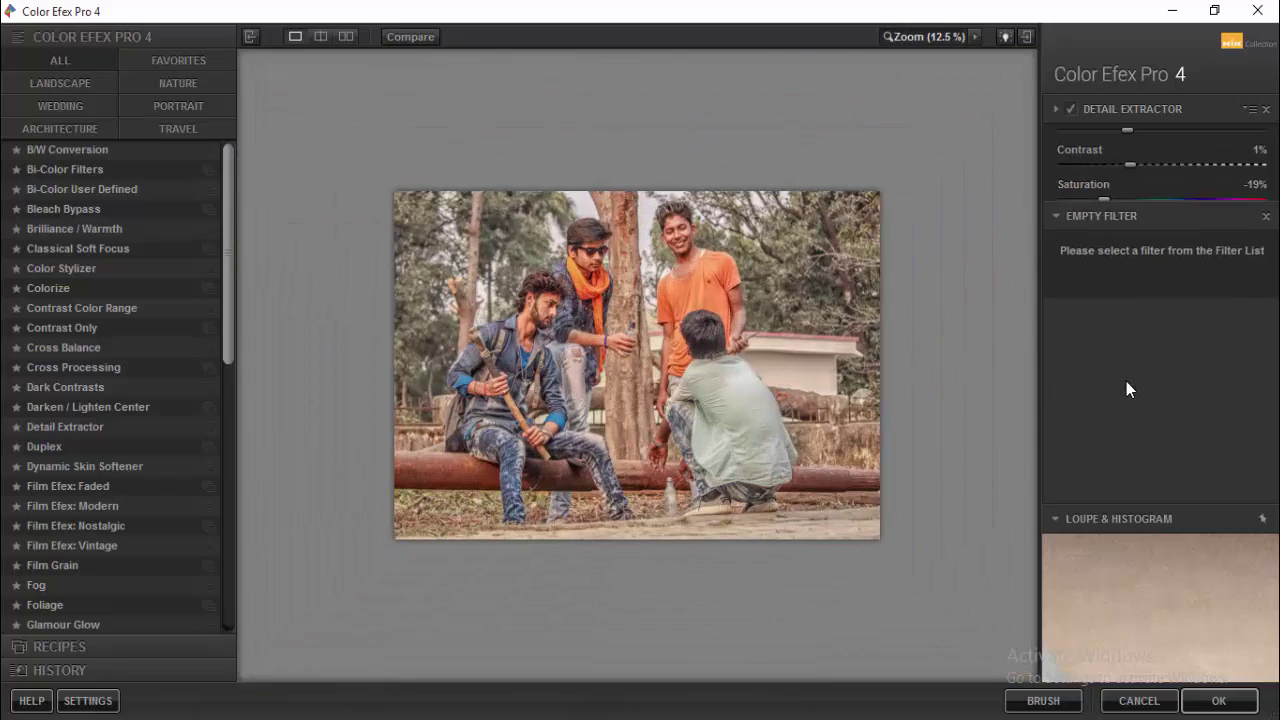
left_click(1197, 707)
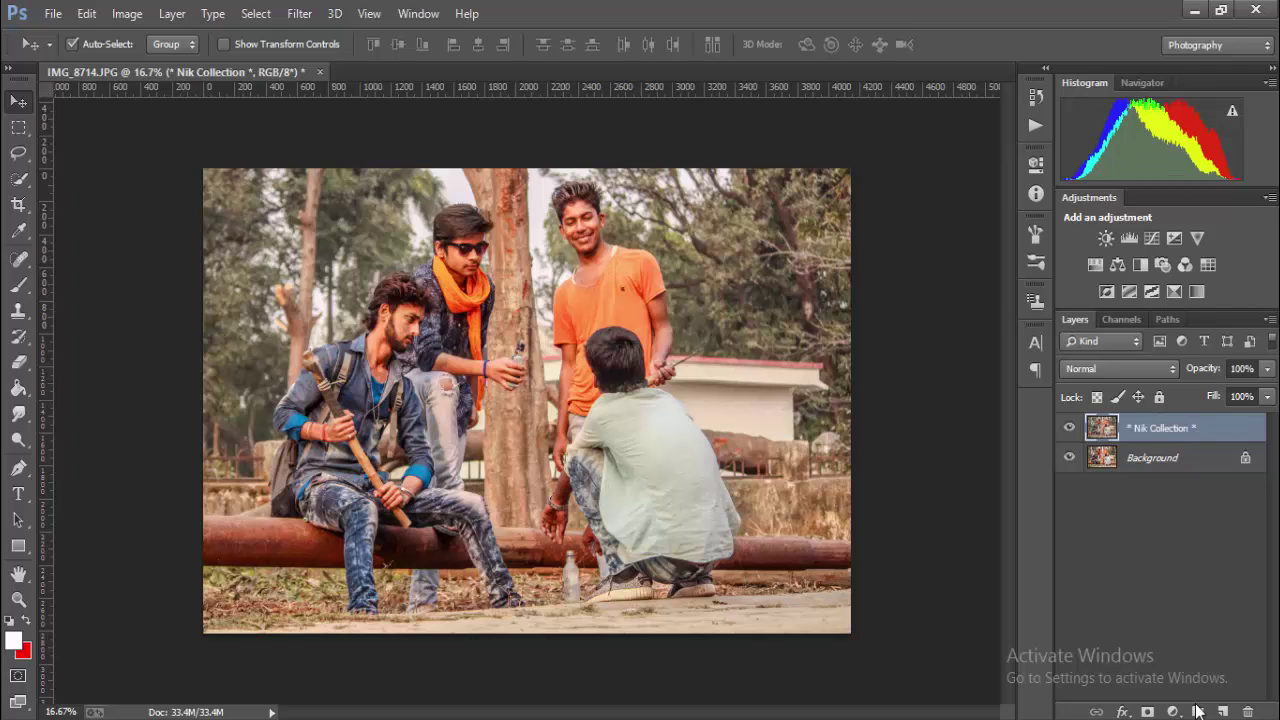
Step: Zoom in to inspect the rendered Detail Extractor (CEP 4) layer on the figures
key("ctrl+plus")
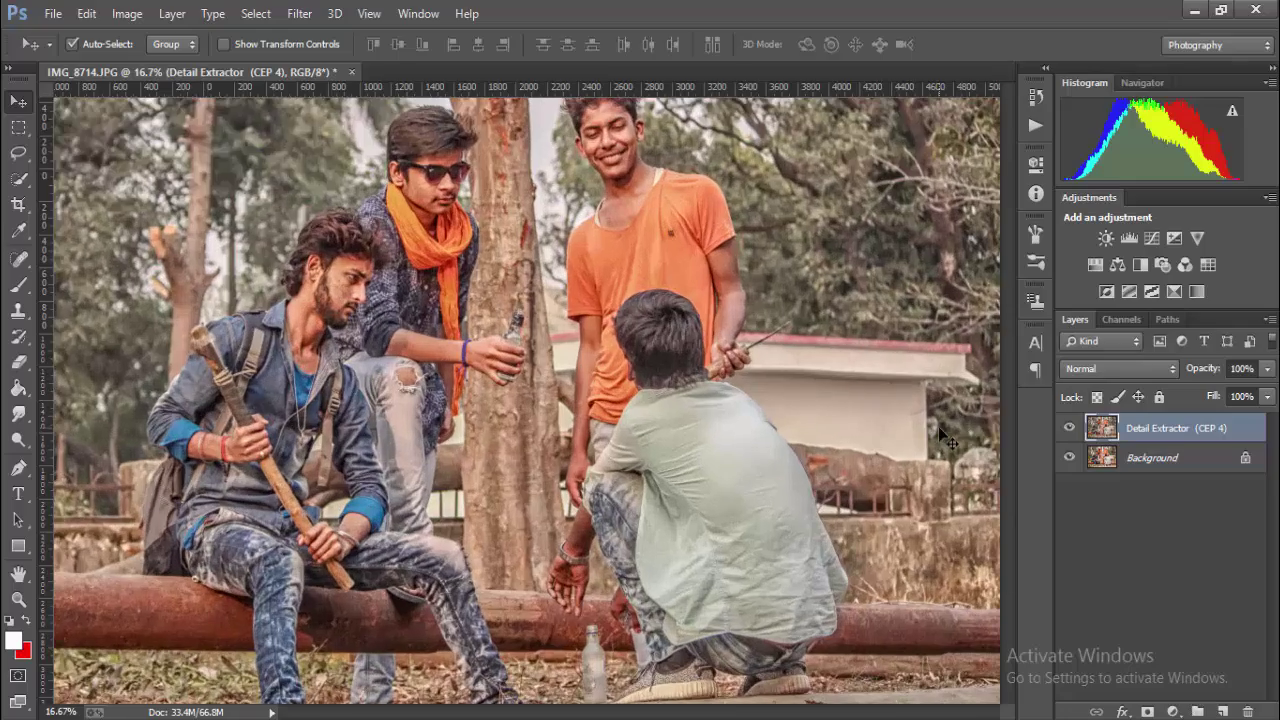
key("ctrl+minus")
key("ctrl+minus")
key("ctrl+plus")
key("ctrl+plus")
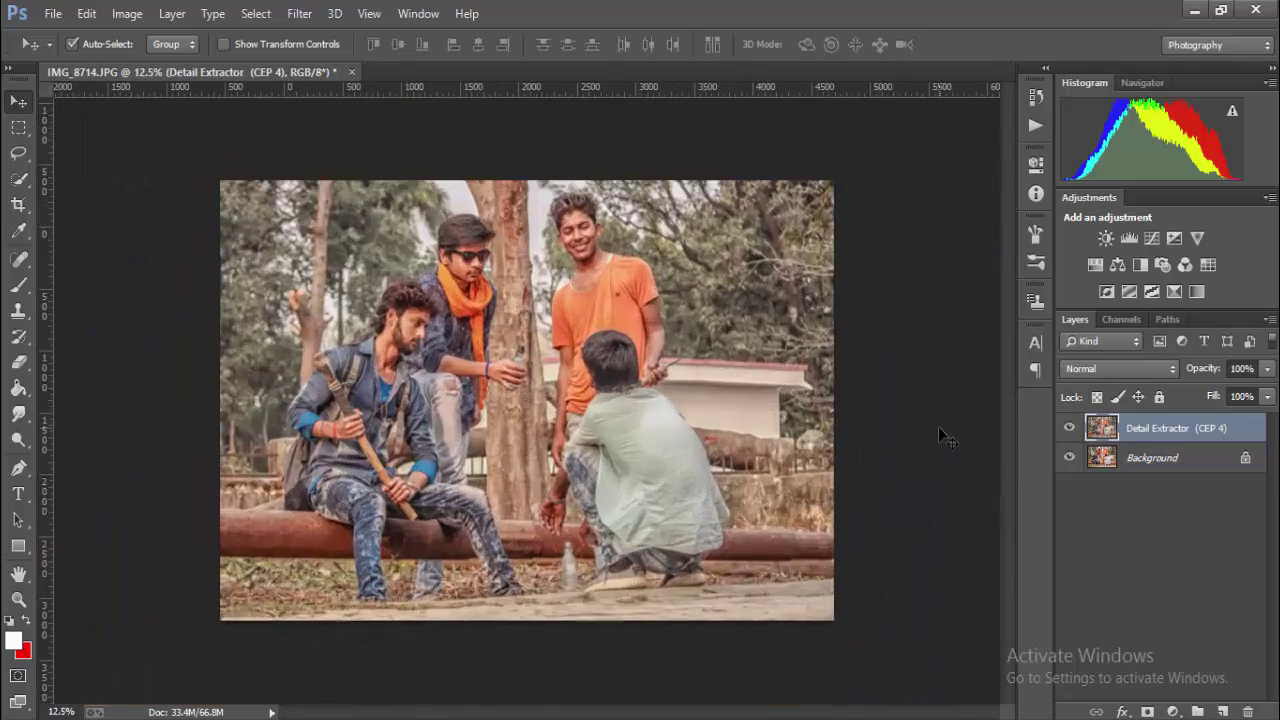
key("ctrl+plus")
key("ctrl+plus")
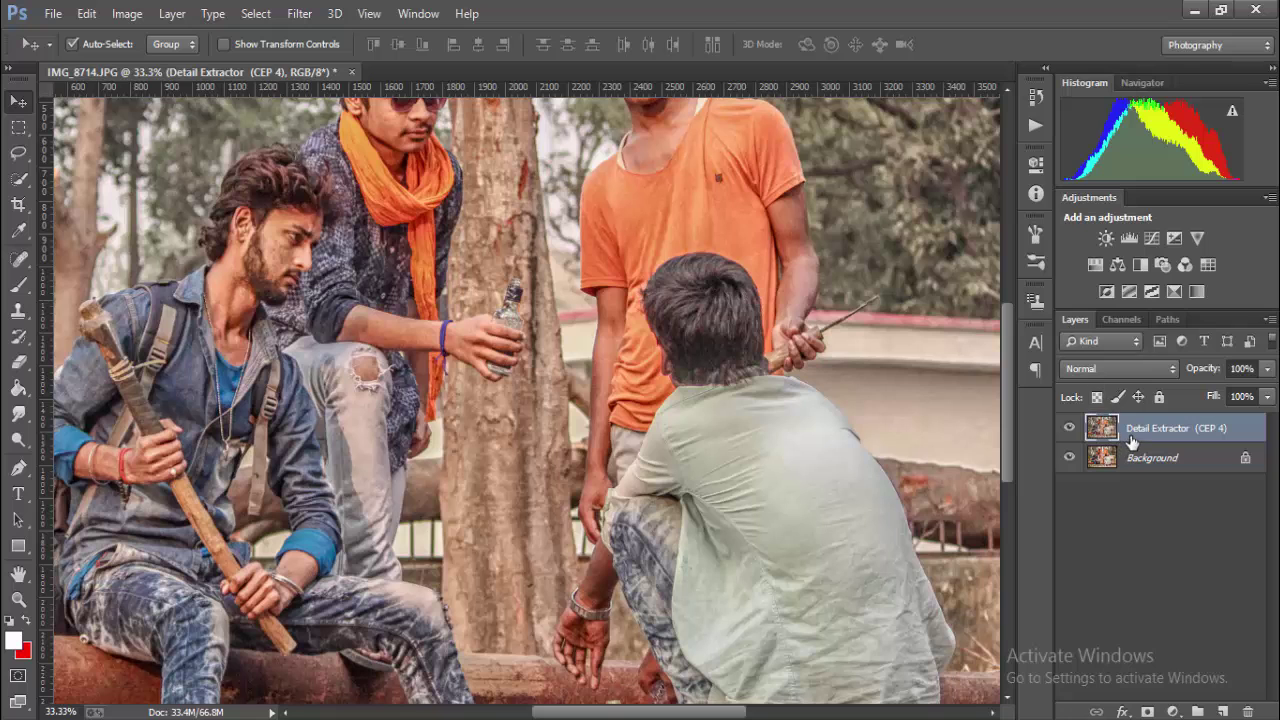
Step: Duplicate the Detail Extractor layer and run High Pass at 5.7 px on the copy
right_click(1131, 441)
left_click(858, 176)
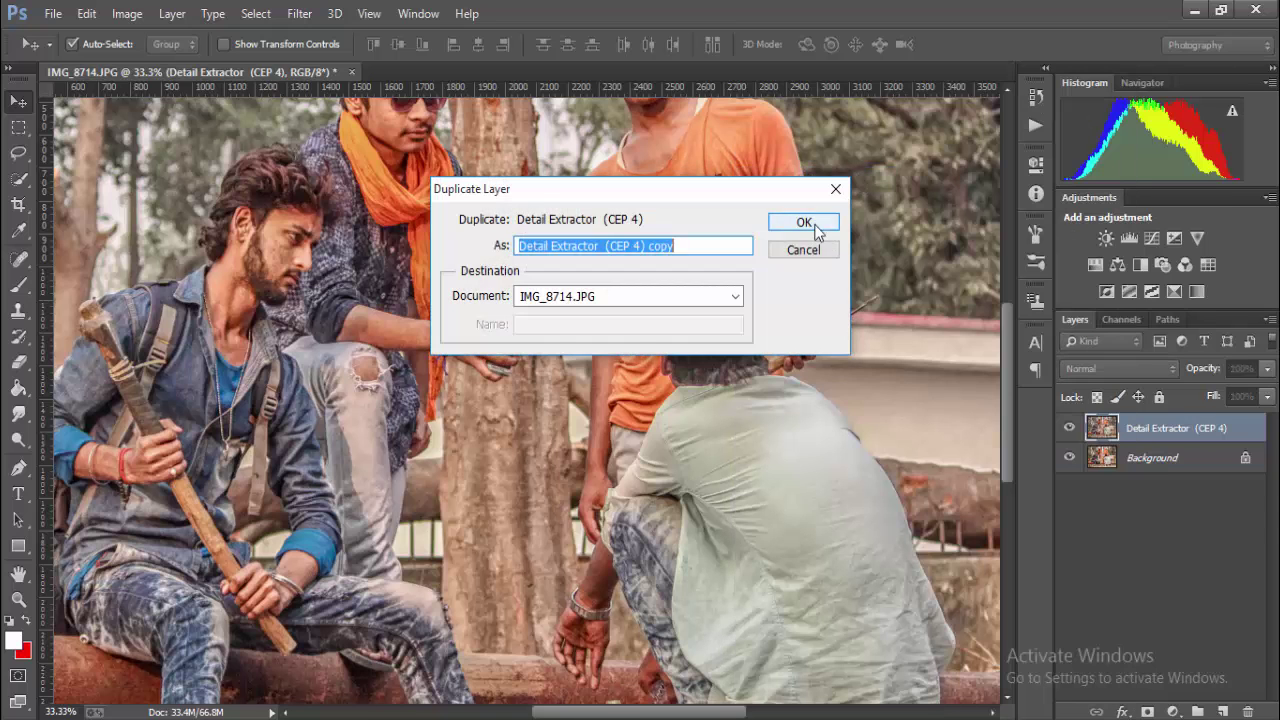
left_click(812, 225)
left_click(305, 13)
mouse_move(313, 458)
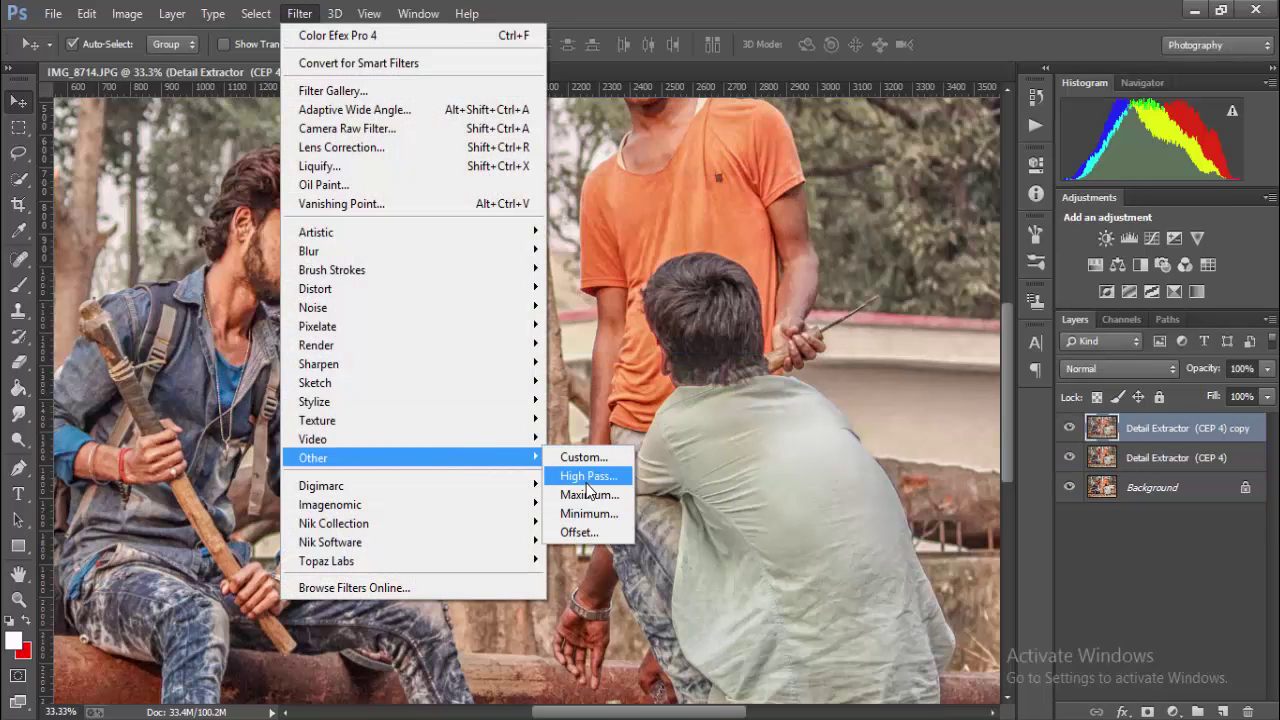
left_click(586, 483)
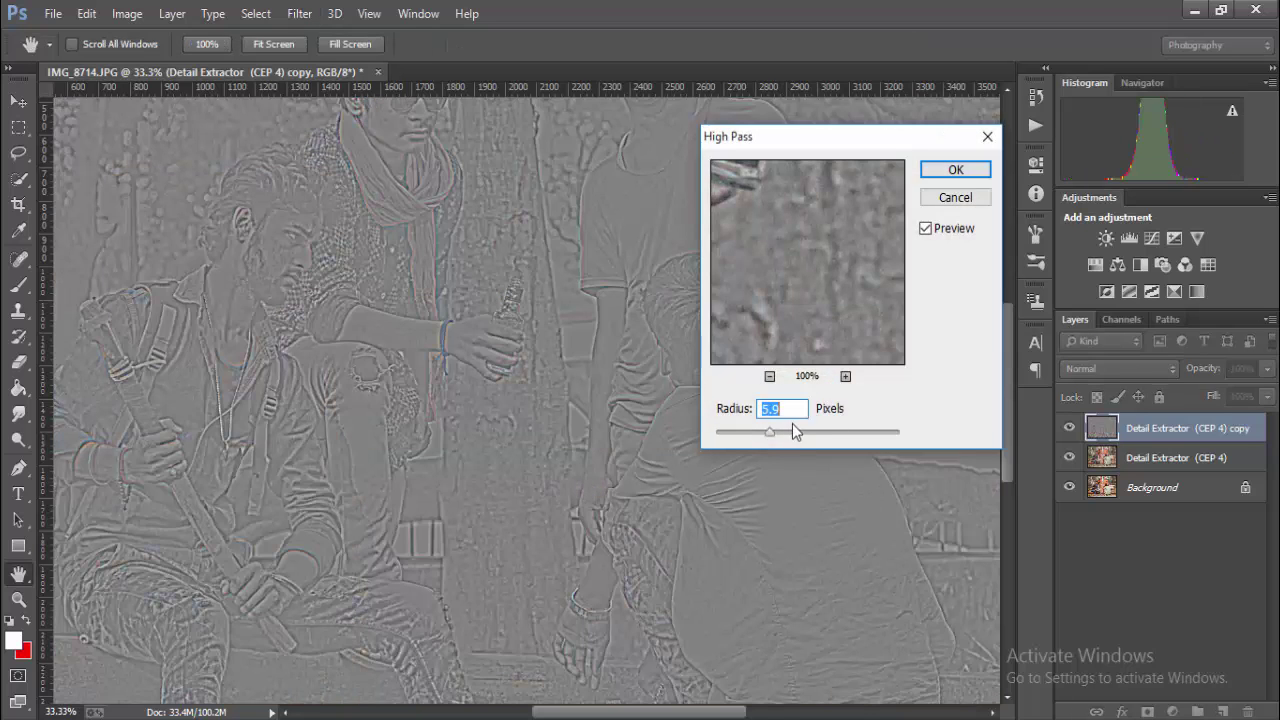
left_click_drag(792, 429, 767, 434)
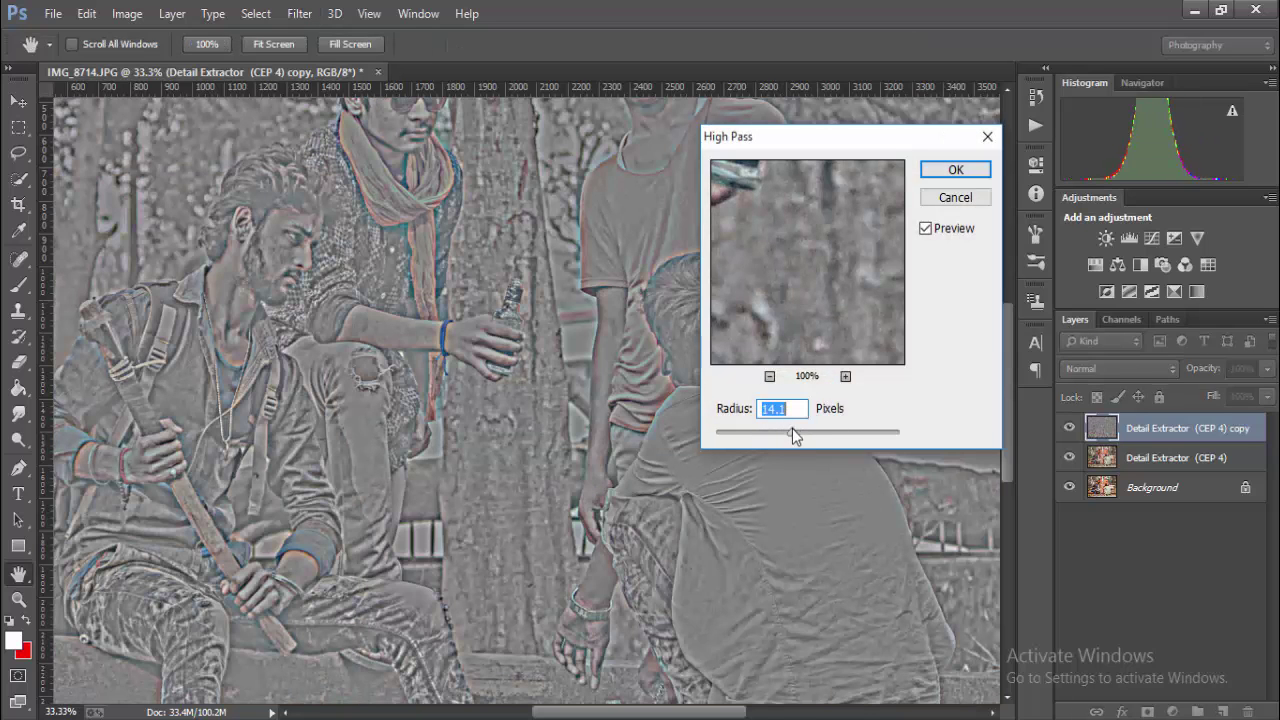
left_click(955, 170)
Step: Blend the high-pass copy in Soft Light and merge it with the Detail Extractor layer
key("v")
left_click(1100, 368)
left_click(1100, 259)
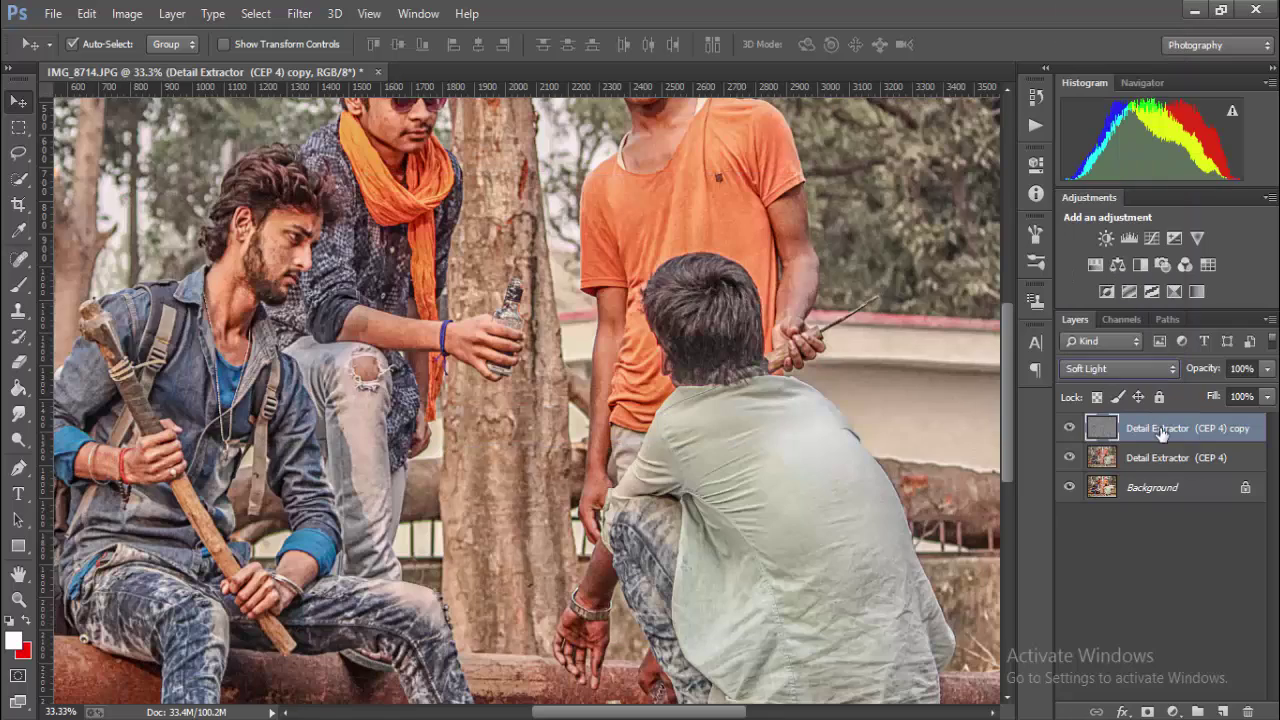
left_click(1069, 428)
left_click(1069, 428)
left_click(1130, 459, "ctrl")
right_click(1130, 459)
left_click(857, 564)
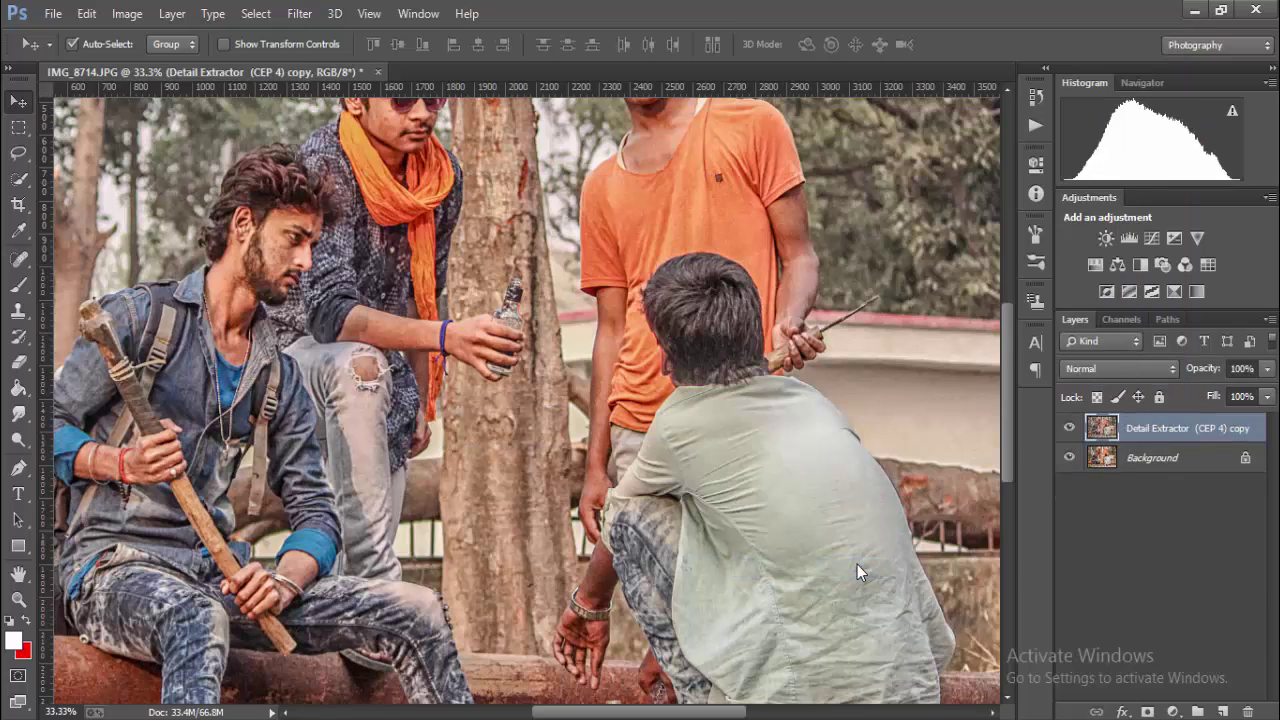
key("ctrl+plus")
Step: Zoom in on the smiling man's face and pick the Smudge tool
left_click_drag(1014, 413, 1020, 283)
key("ctrl+plus")
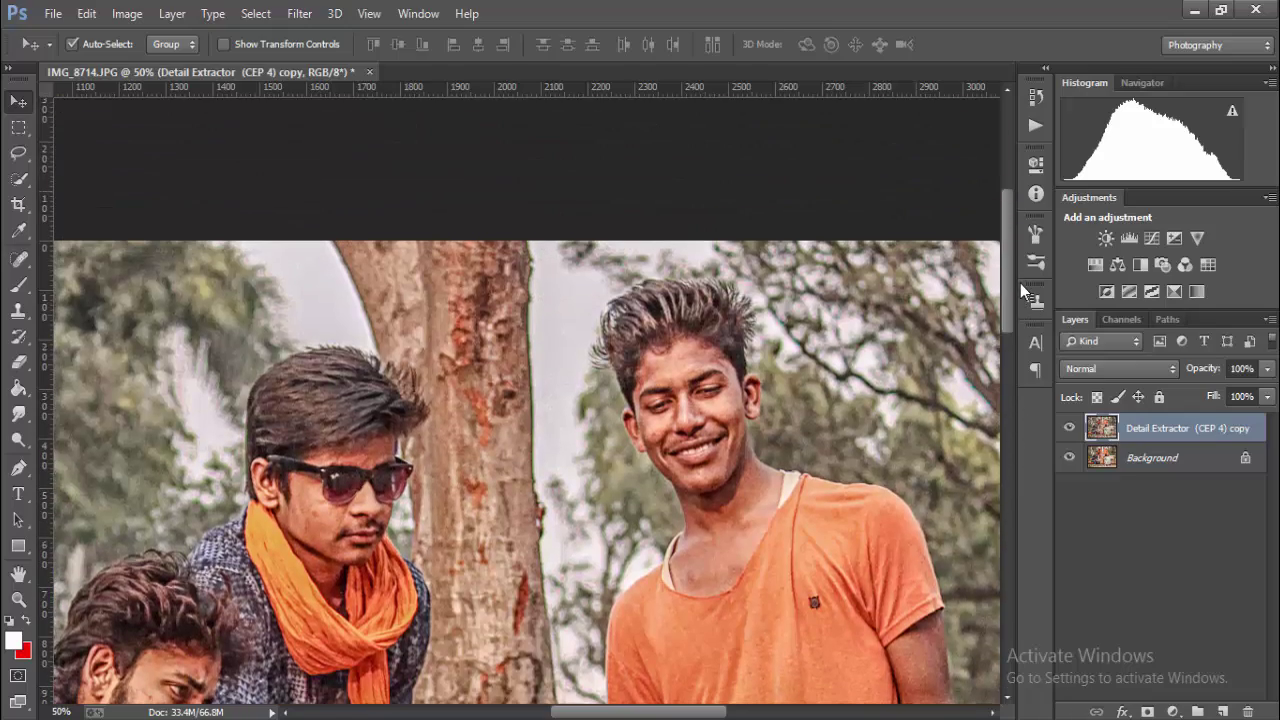
key("ctrl+plus")
left_click_drag(689, 712, 735, 712)
left_click(18, 414)
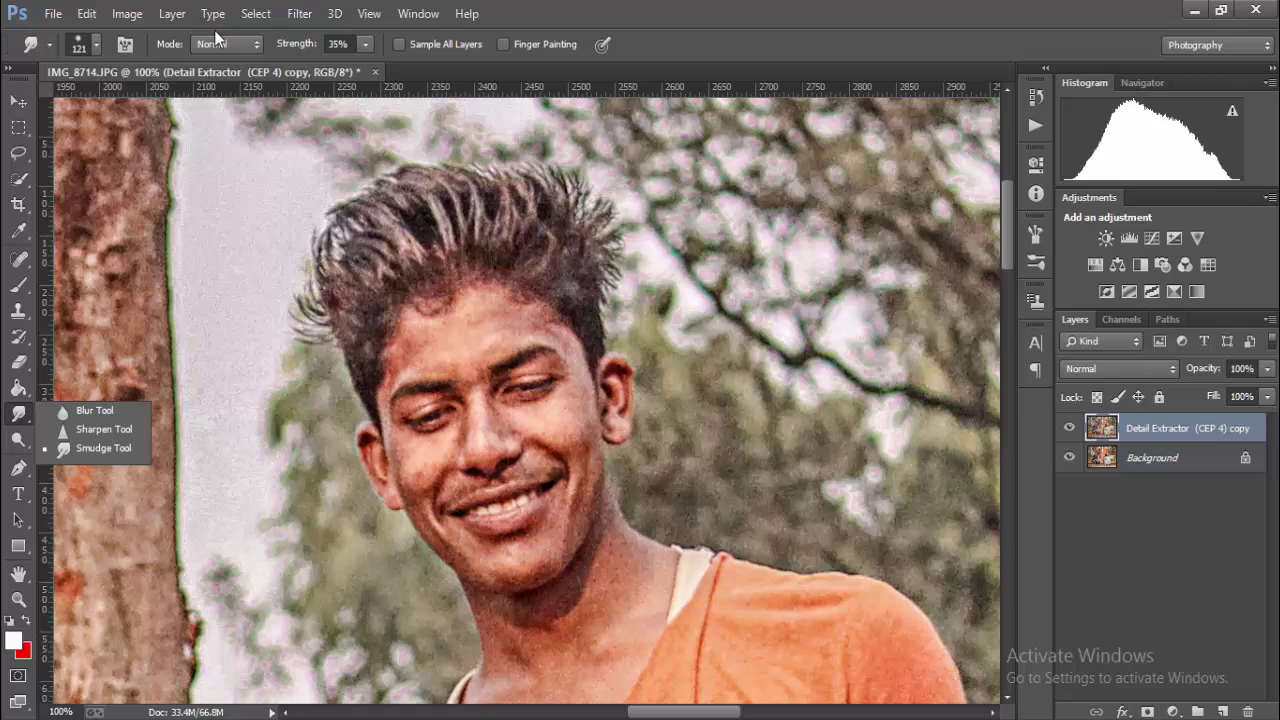
left_click(96, 44)
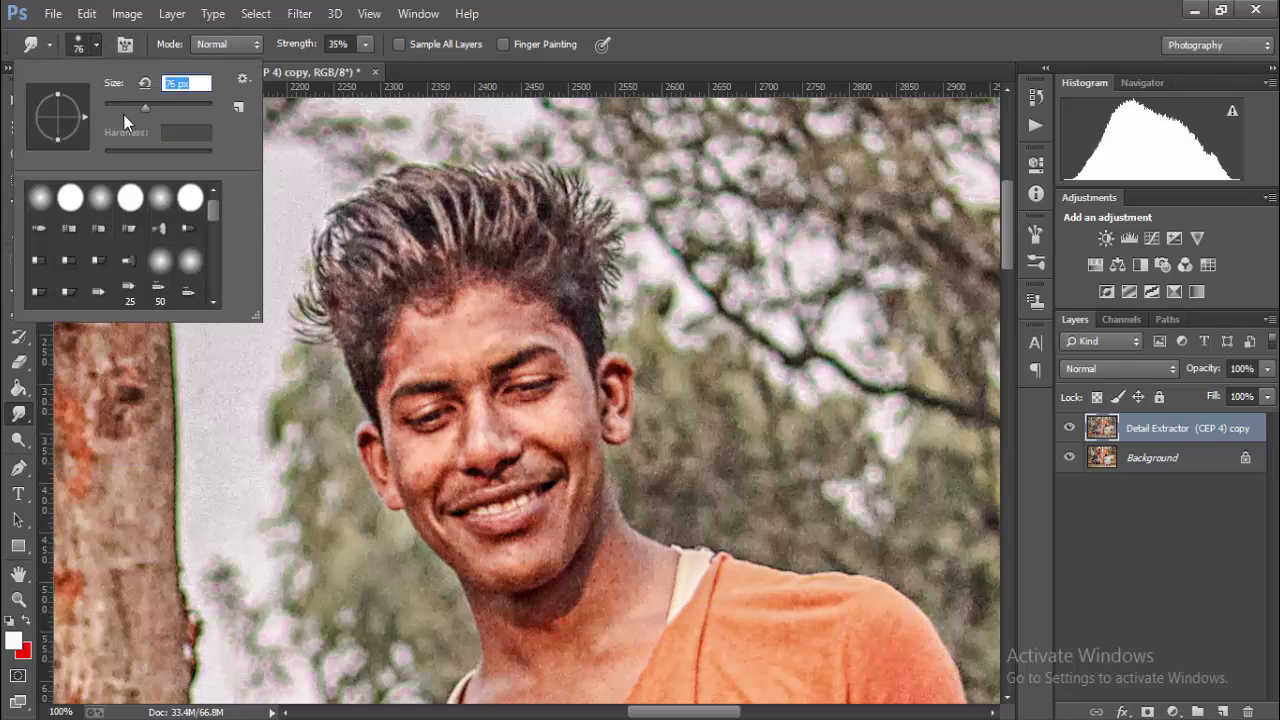
left_click(465, 335)
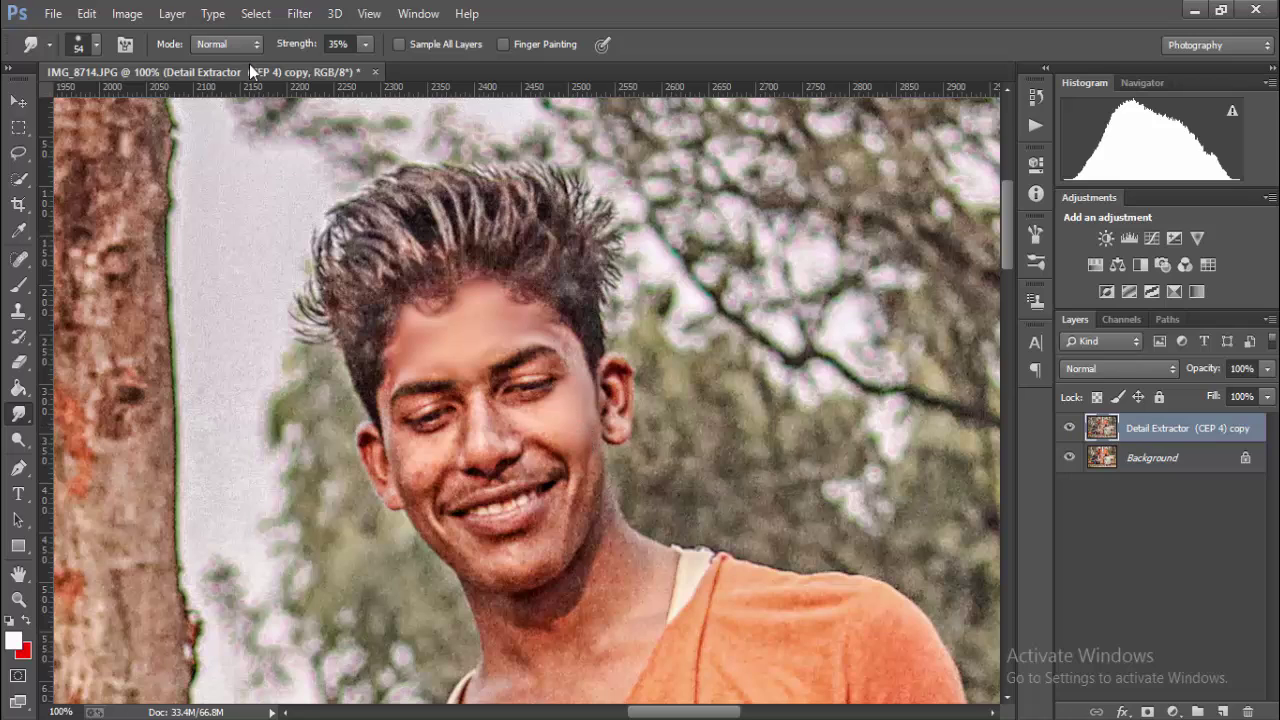
left_click(95, 45)
key("Return")
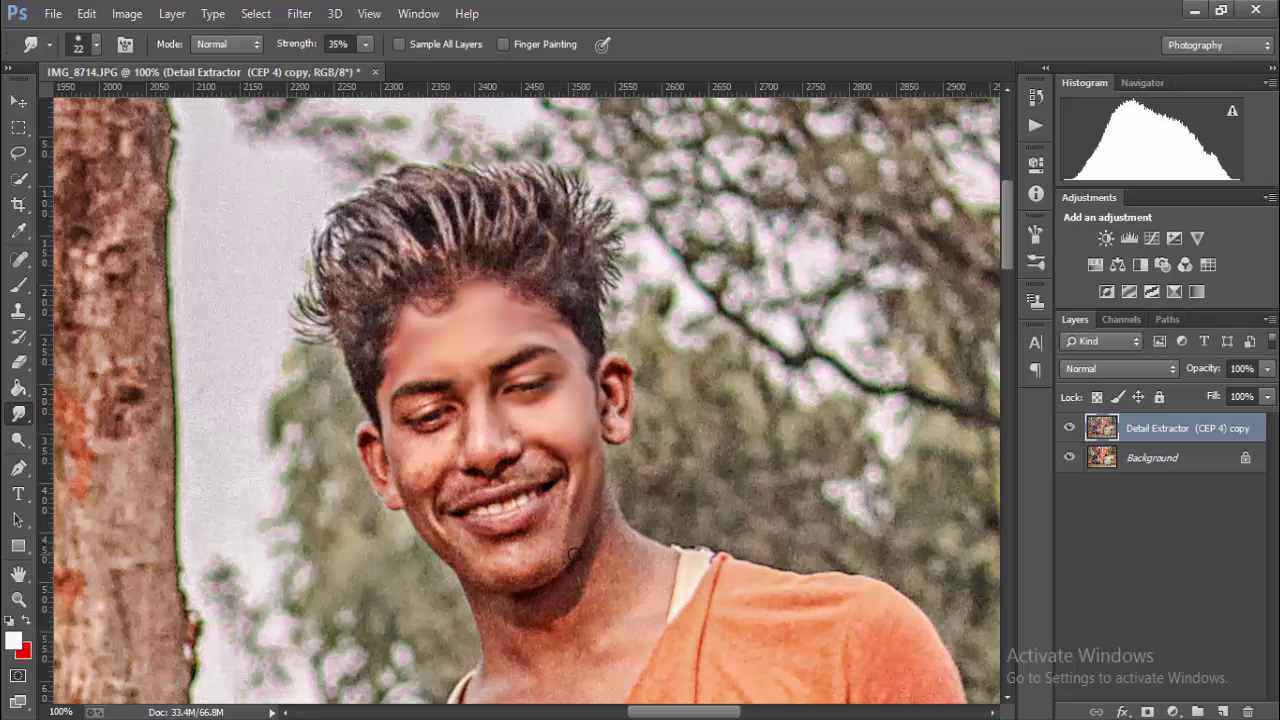
Step: Smudge the smiling man's face with a 55 px brush at 27% strength
key("ctrl+minus")
key("ctrl+minus")
key("ctrl+plus")
left_click(96, 44)
left_click_drag(124, 104, 134, 104)
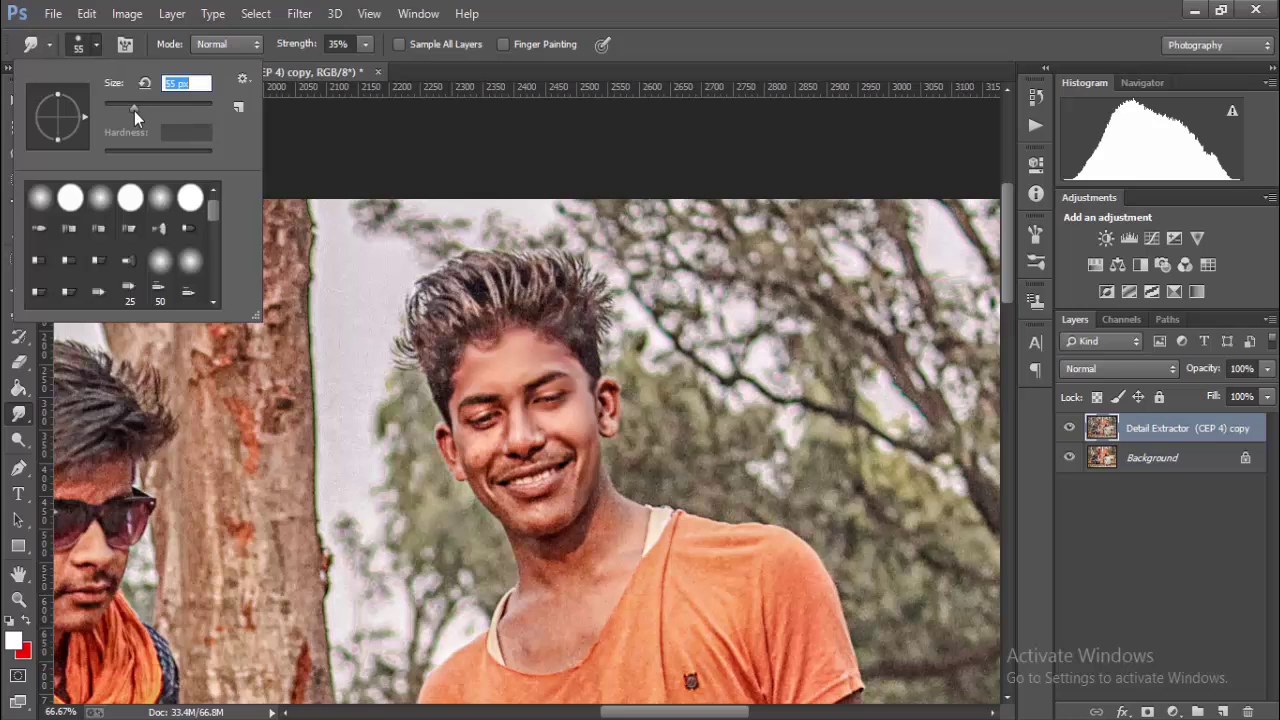
left_click(604, 552)
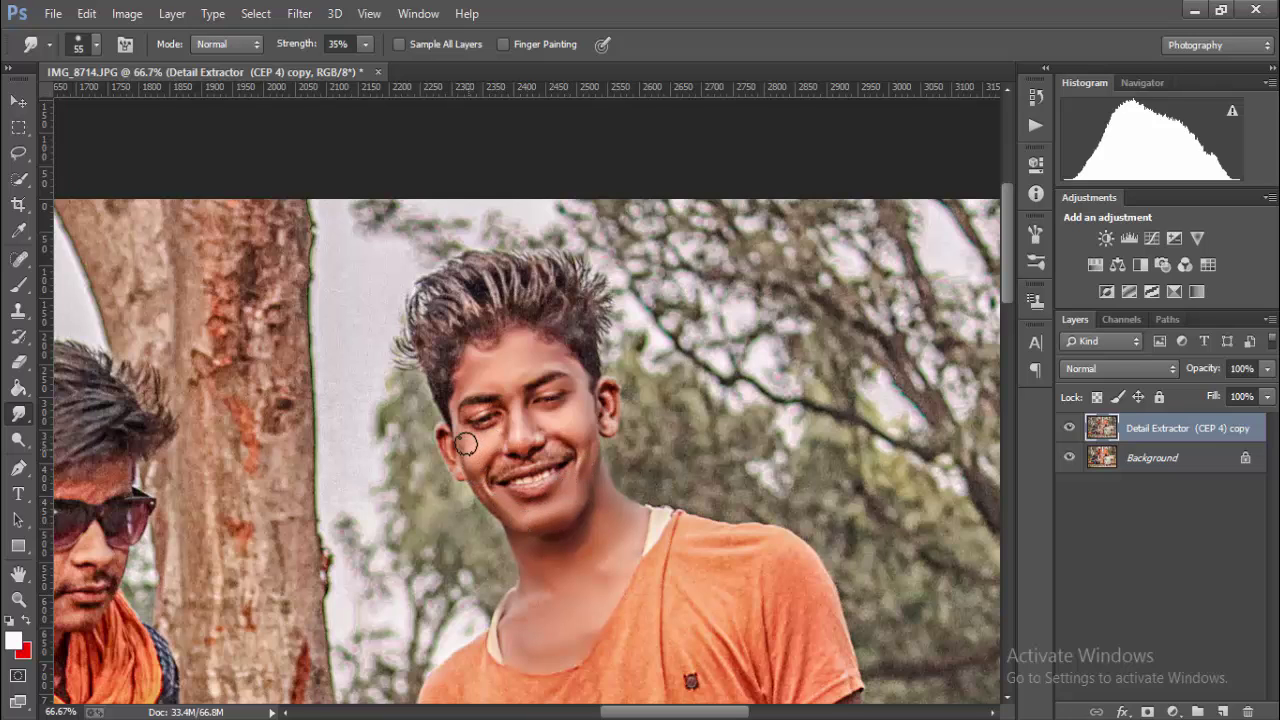
left_click(97, 45)
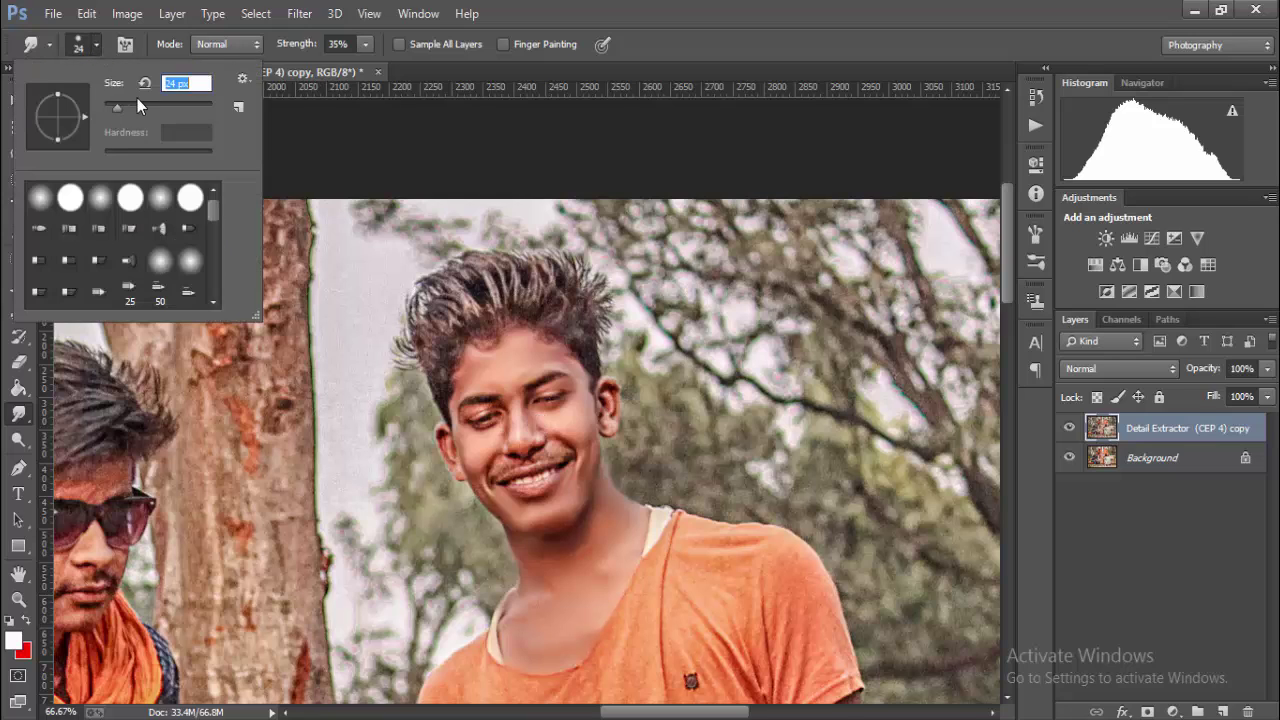
left_click_drag(299, 45, 291, 45)
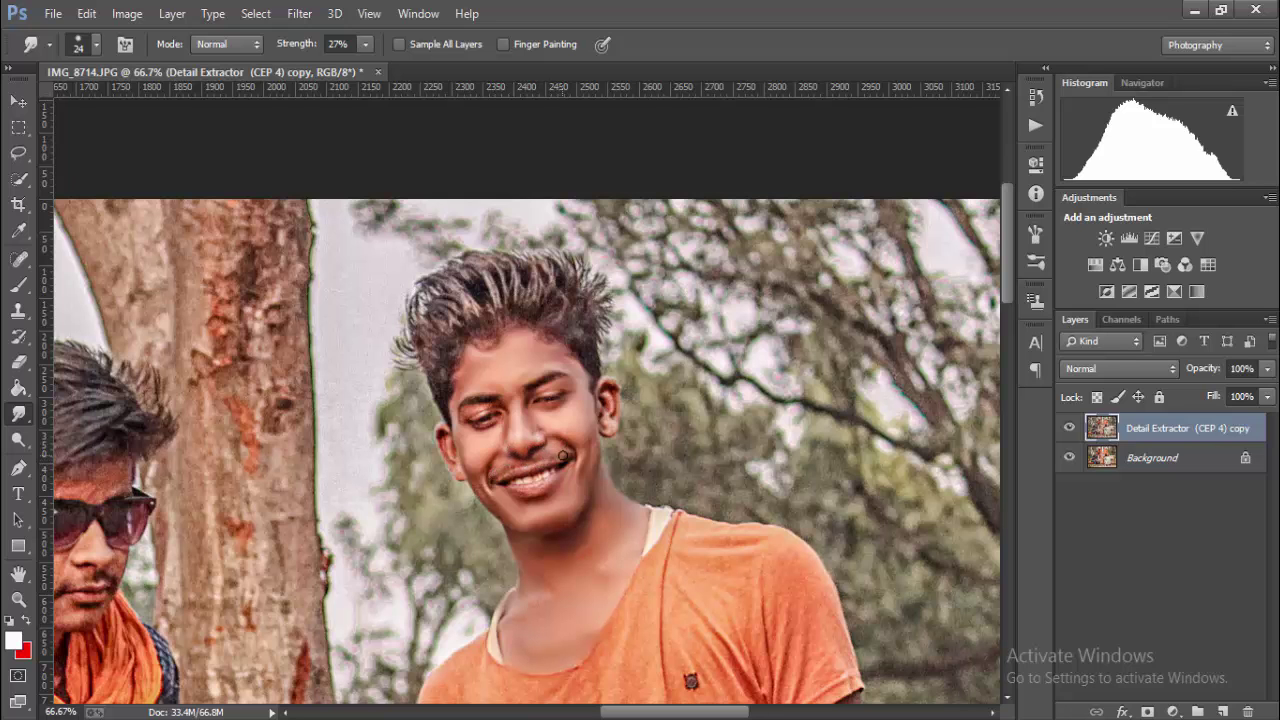
Step: Scroll and zoom in on the upper figures, then bring up the brush size picker
scroll(523, 471, "down", 4)
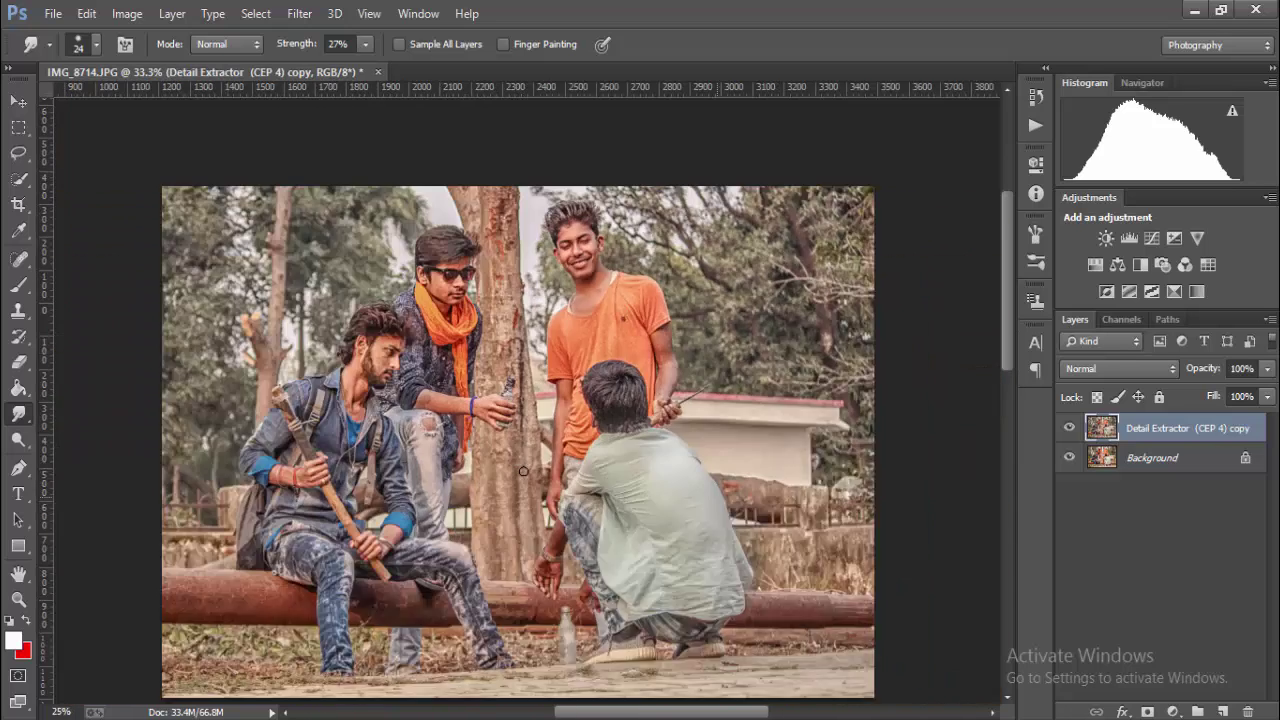
scroll(523, 471, "up", 1)
scroll(523, 471, "up", 1)
scroll(523, 471, "down", 1)
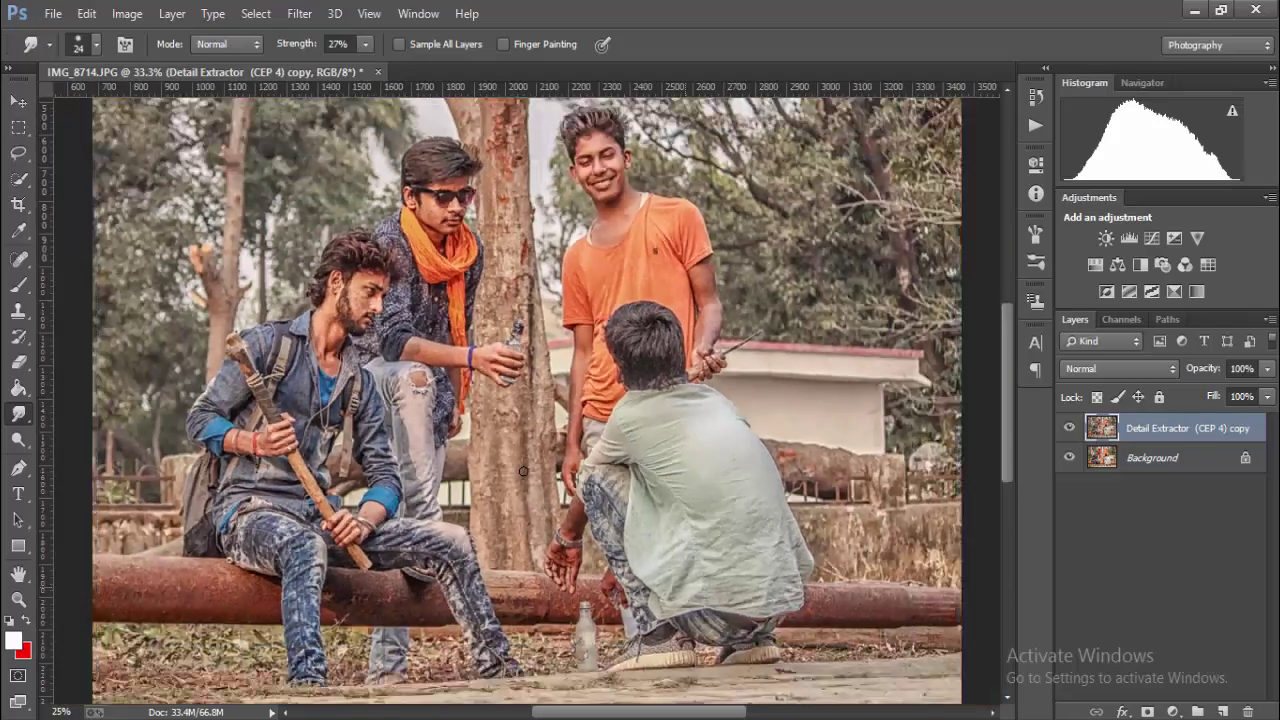
scroll(523, 471, "down", 1)
scroll(523, 471, "up", 1)
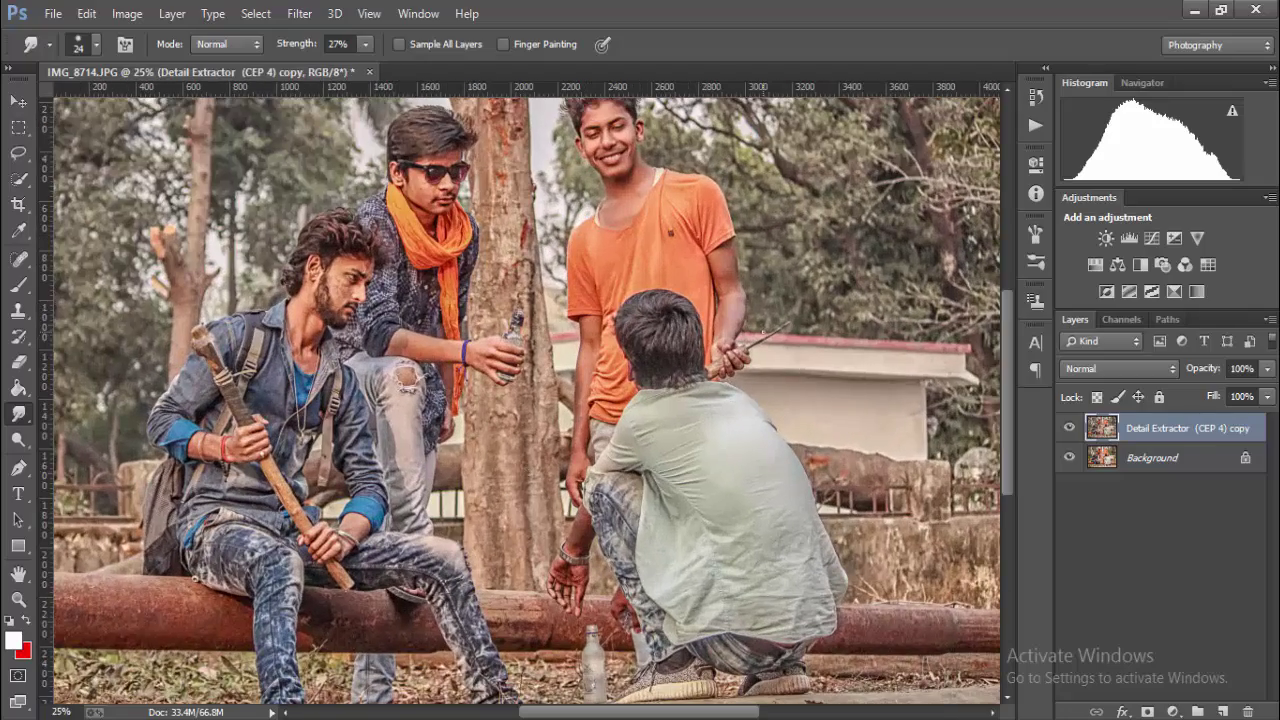
key("ctrl+plus")
key("ctrl+plus")
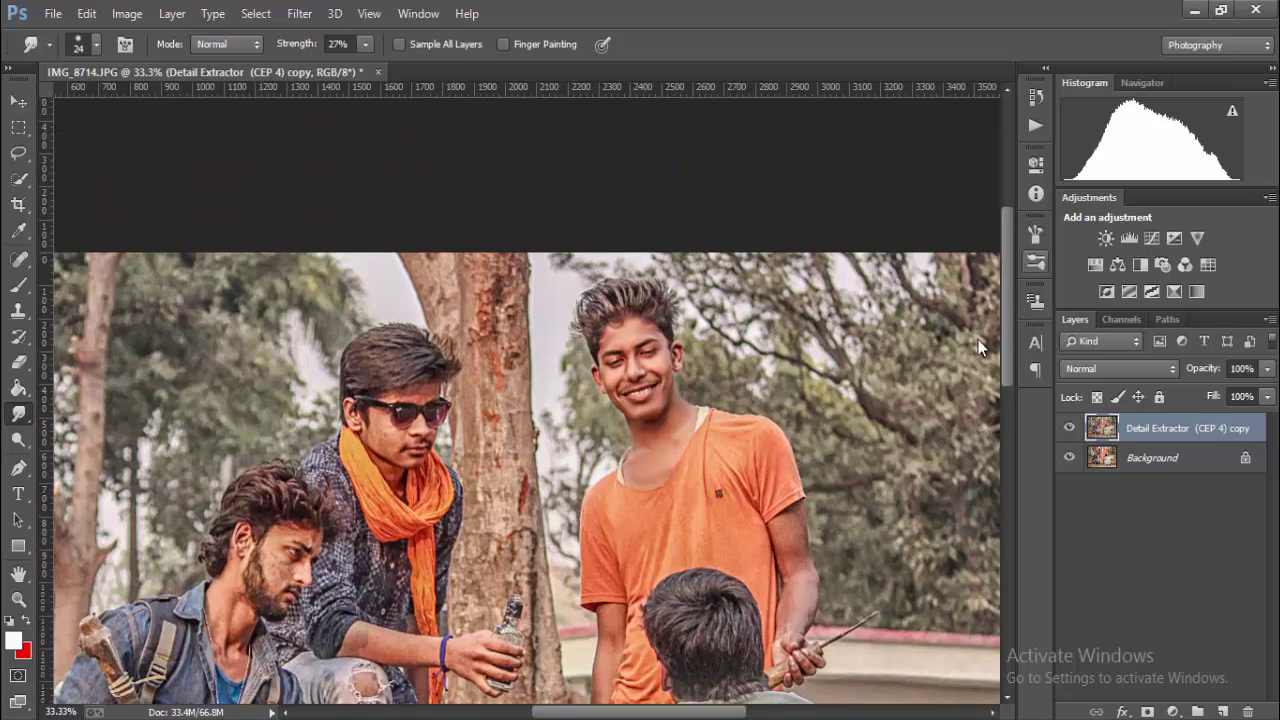
key("ctrl+plus")
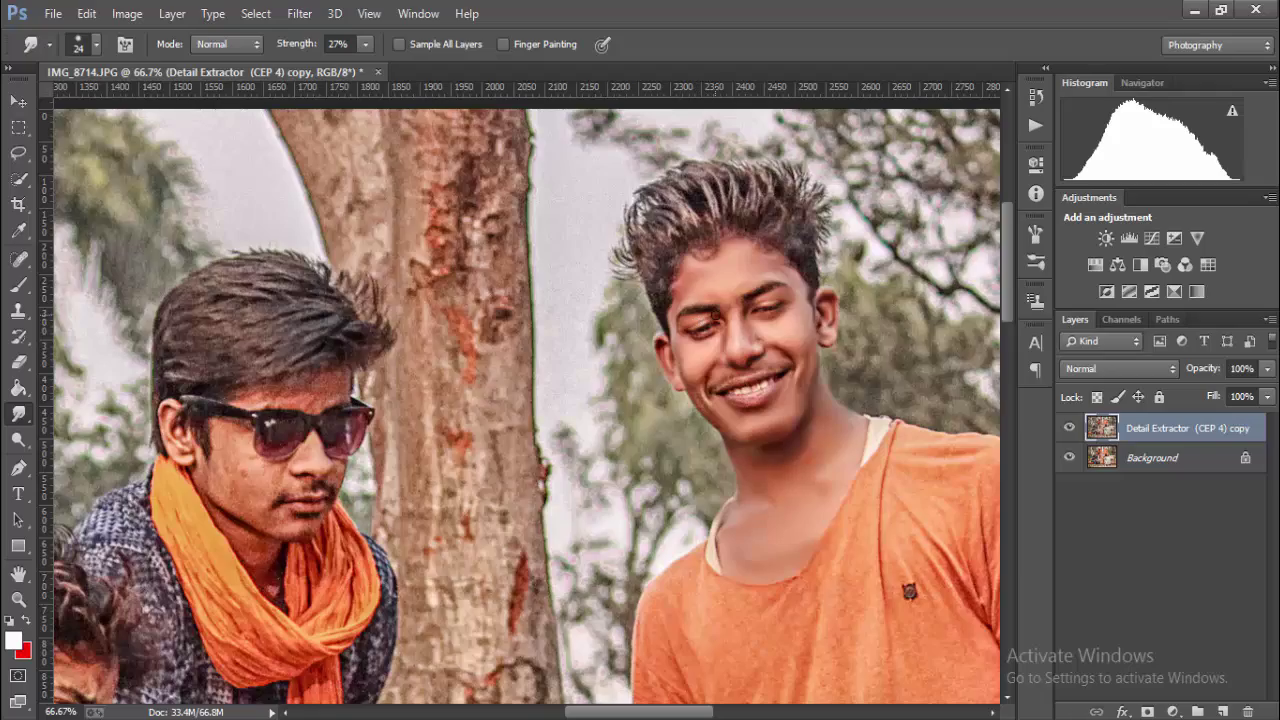
scroll(909, 591, "down", 2)
scroll(909, 591, "down", 2)
scroll(716, 315, "up", 1)
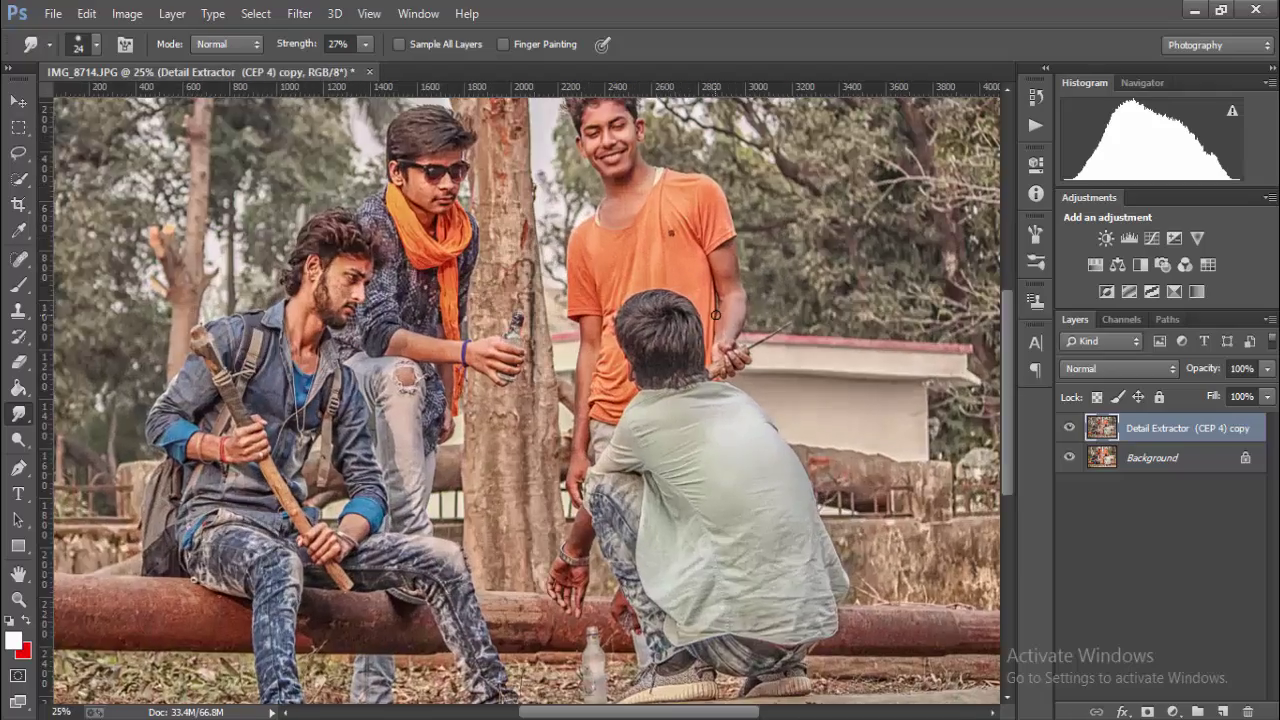
scroll(716, 315, "up", 1)
left_click(96, 44)
Step: Set the smudge brush to 71 px and zoom back into the photo
left_click(142, 107)
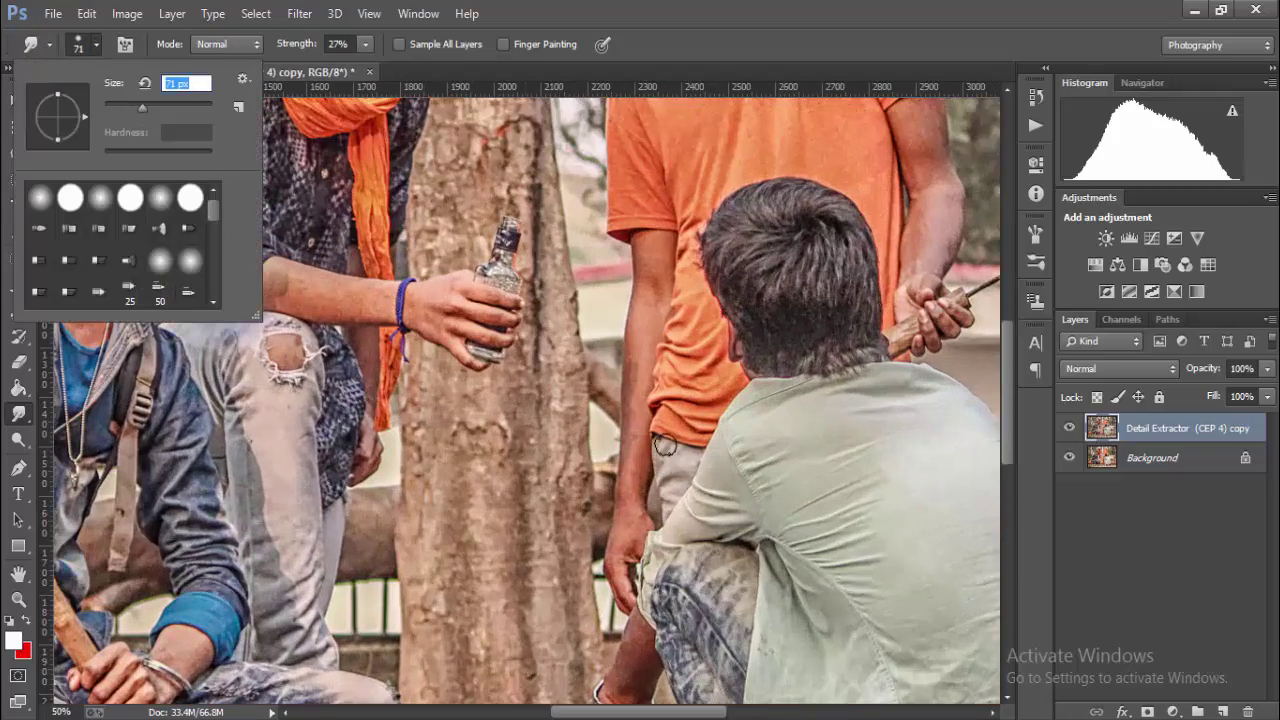
key("Return")
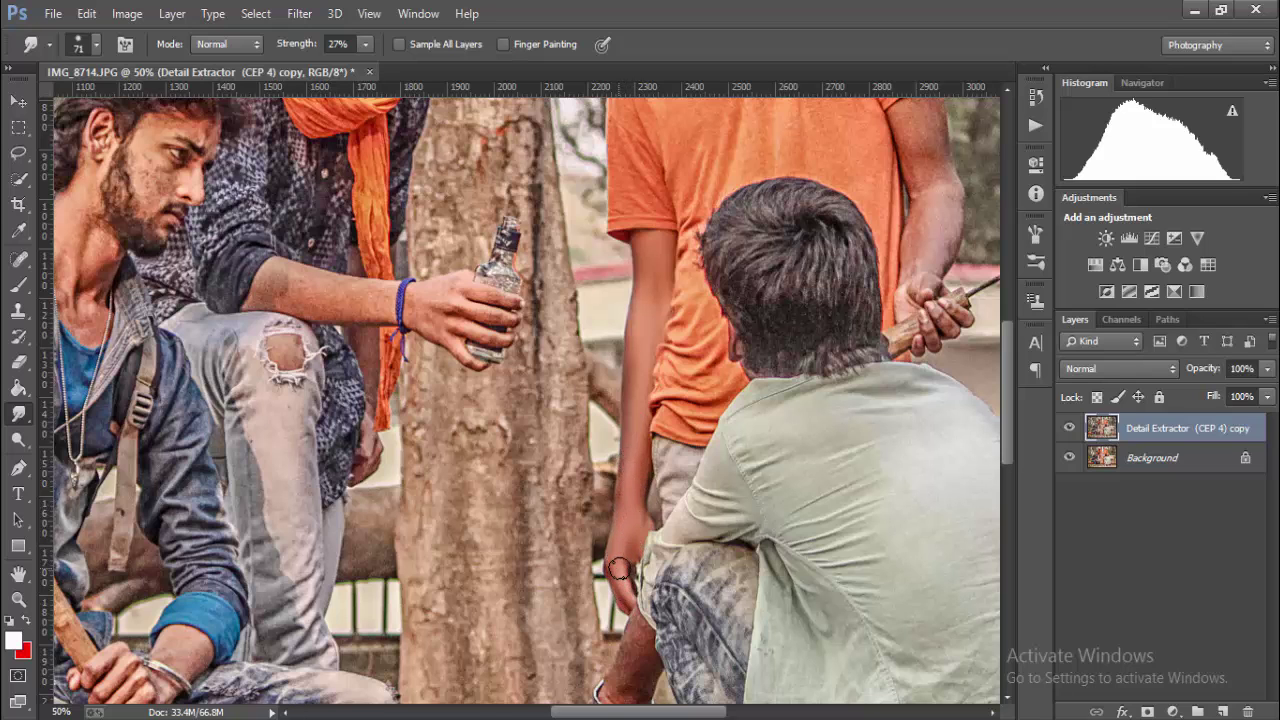
key("ctrl+minus")
key("ctrl+minus")
key("ctrl+minus")
key("ctrl+minus")
key("ctrl+plus")
key("ctrl+plus")
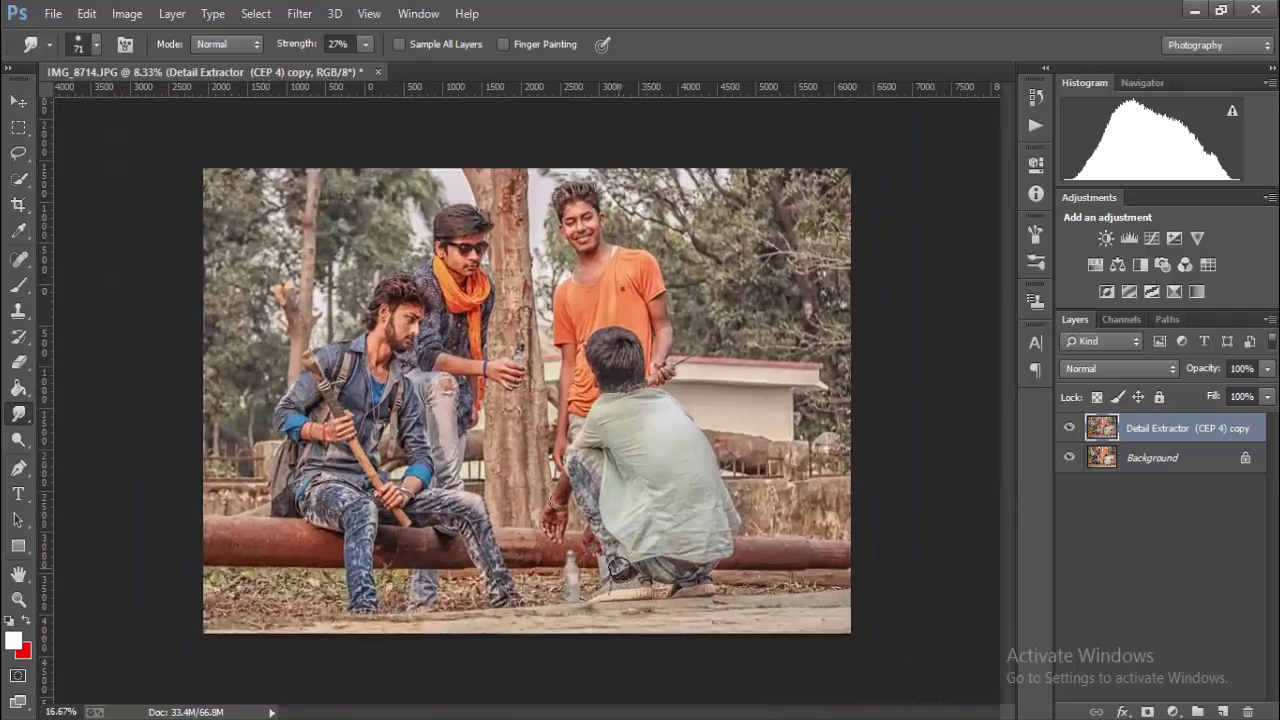
key("ctrl+plus")
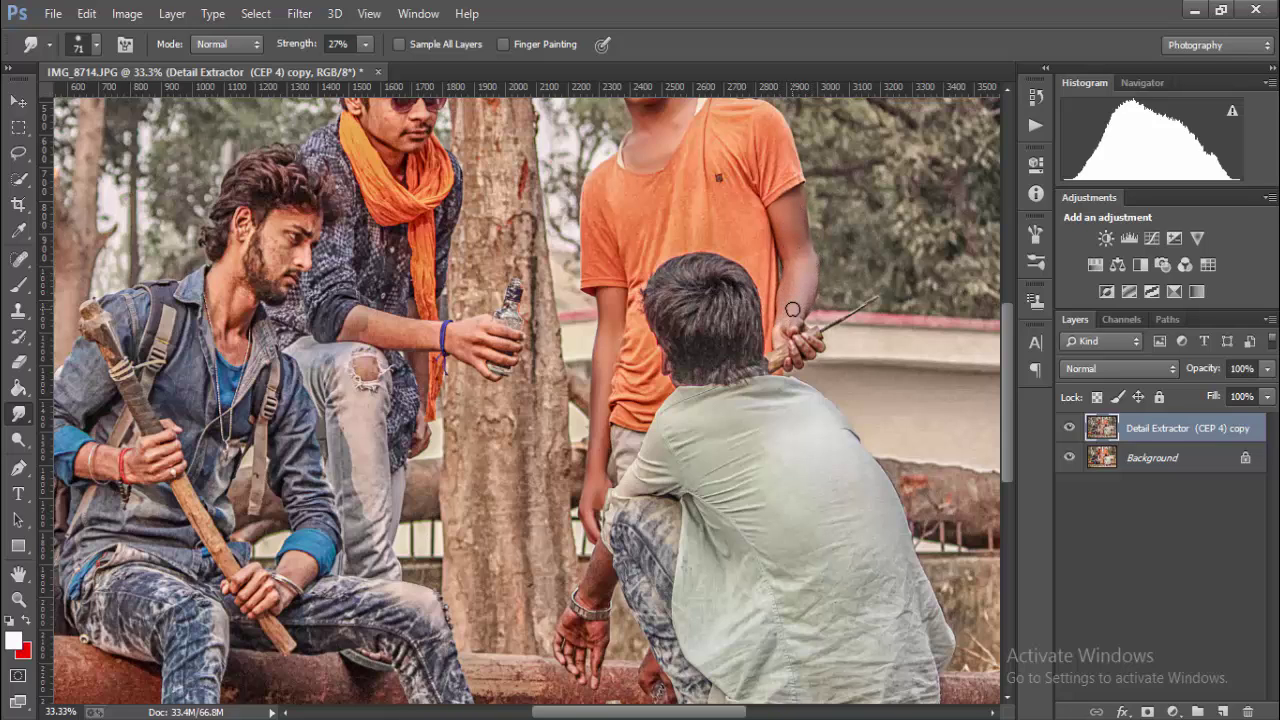
scroll(600, 573, "down", 3)
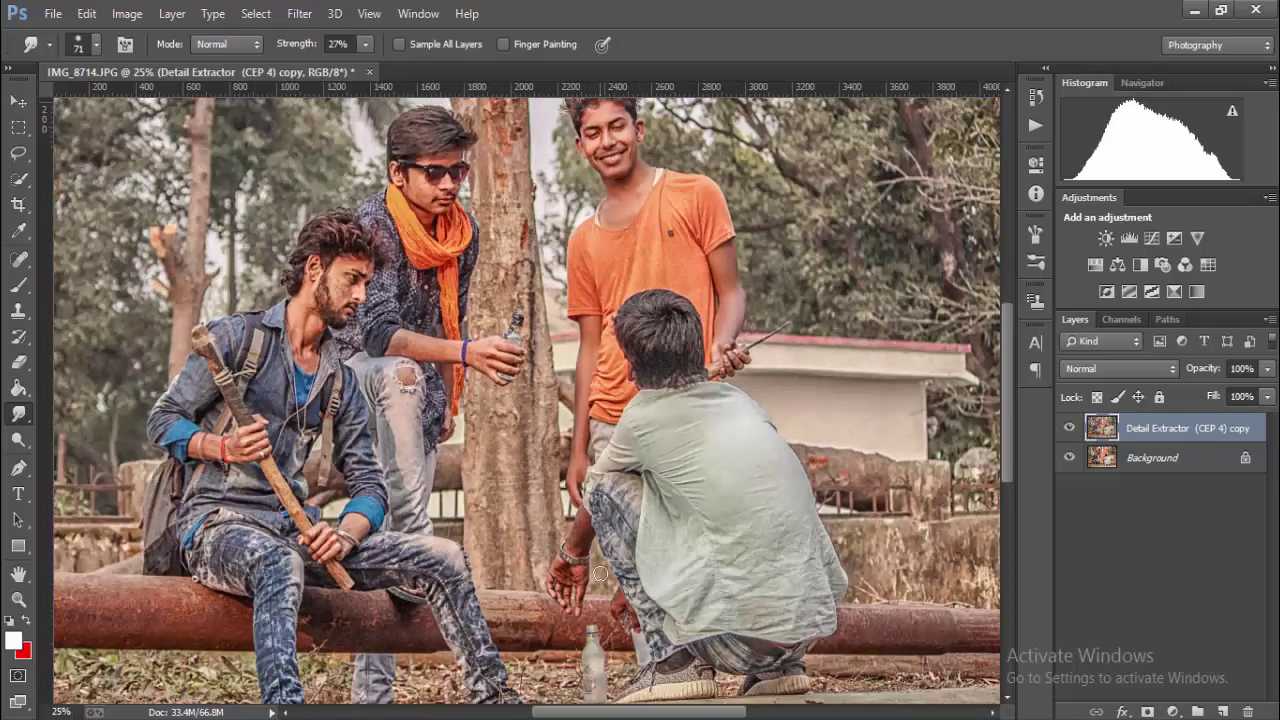
scroll(600, 573, "up", 3)
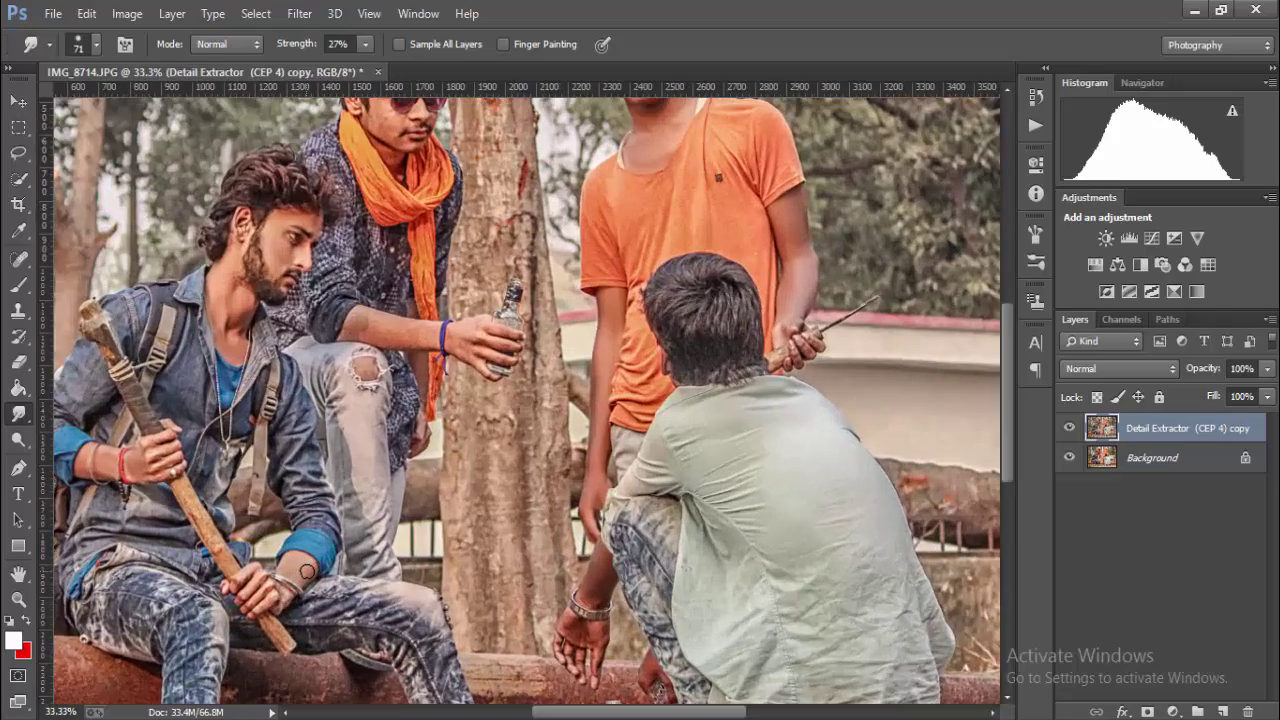
Step: Zoom to 200% on the bottle-holding hand and smudge the rough knuckles smooth
key("ctrl+plus")
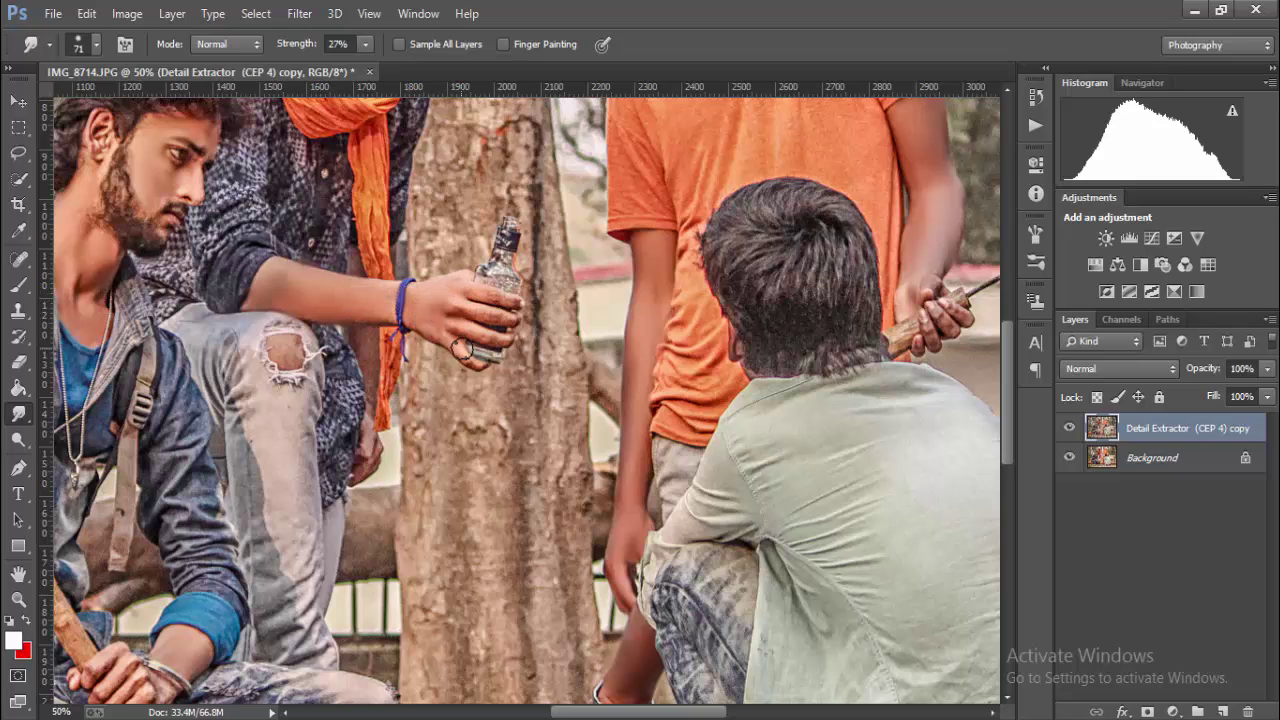
key("ctrl+minus")
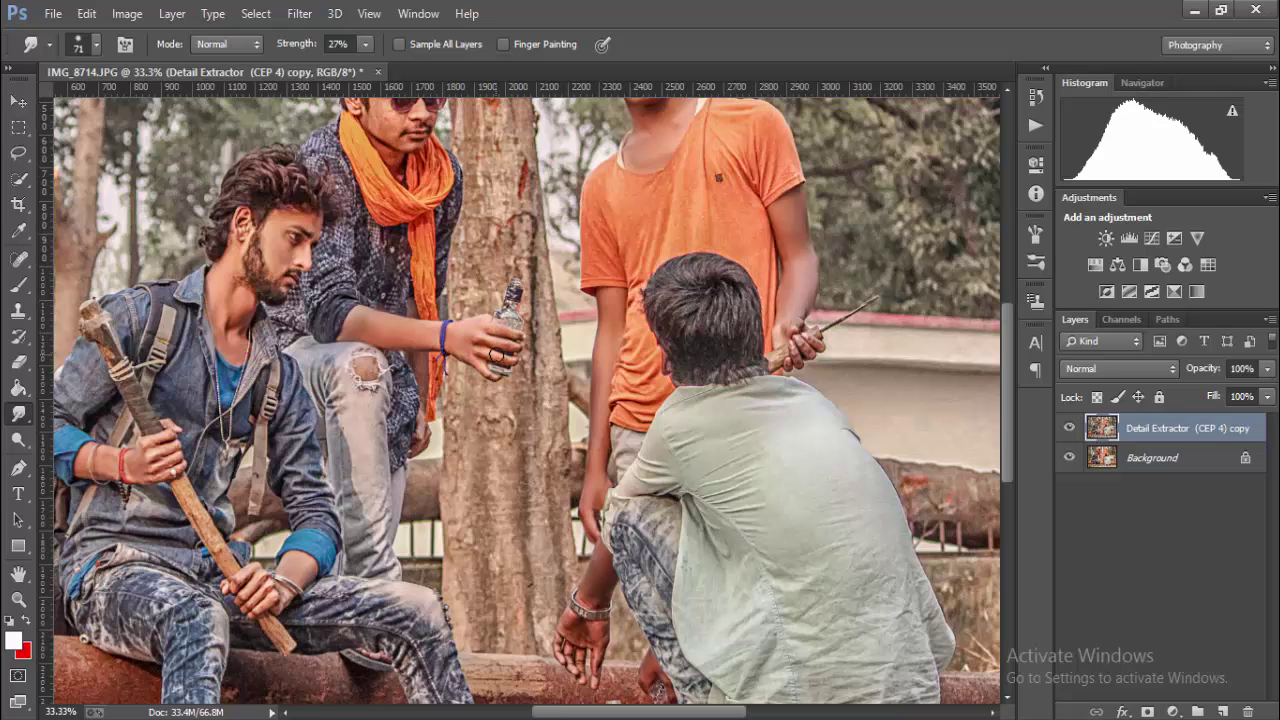
key("ctrl+minus")
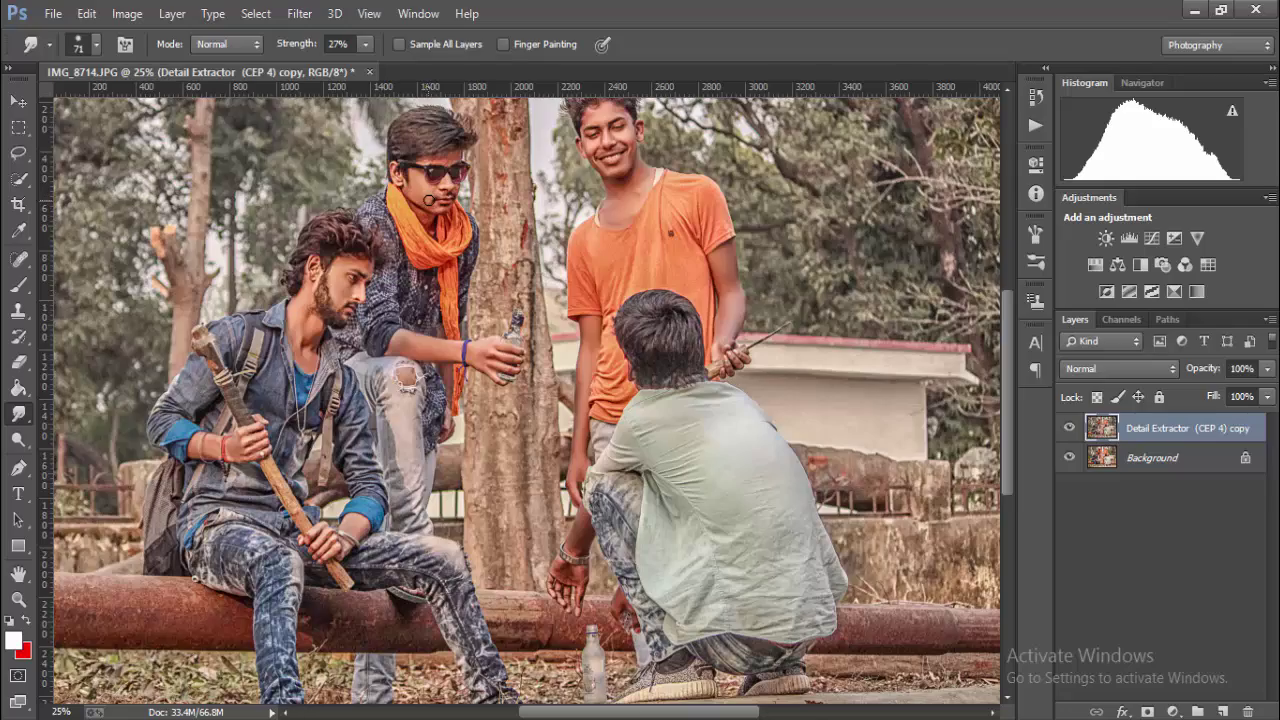
key("ctrl+plus")
key("ctrl+plus")
key("ctrl+plus")
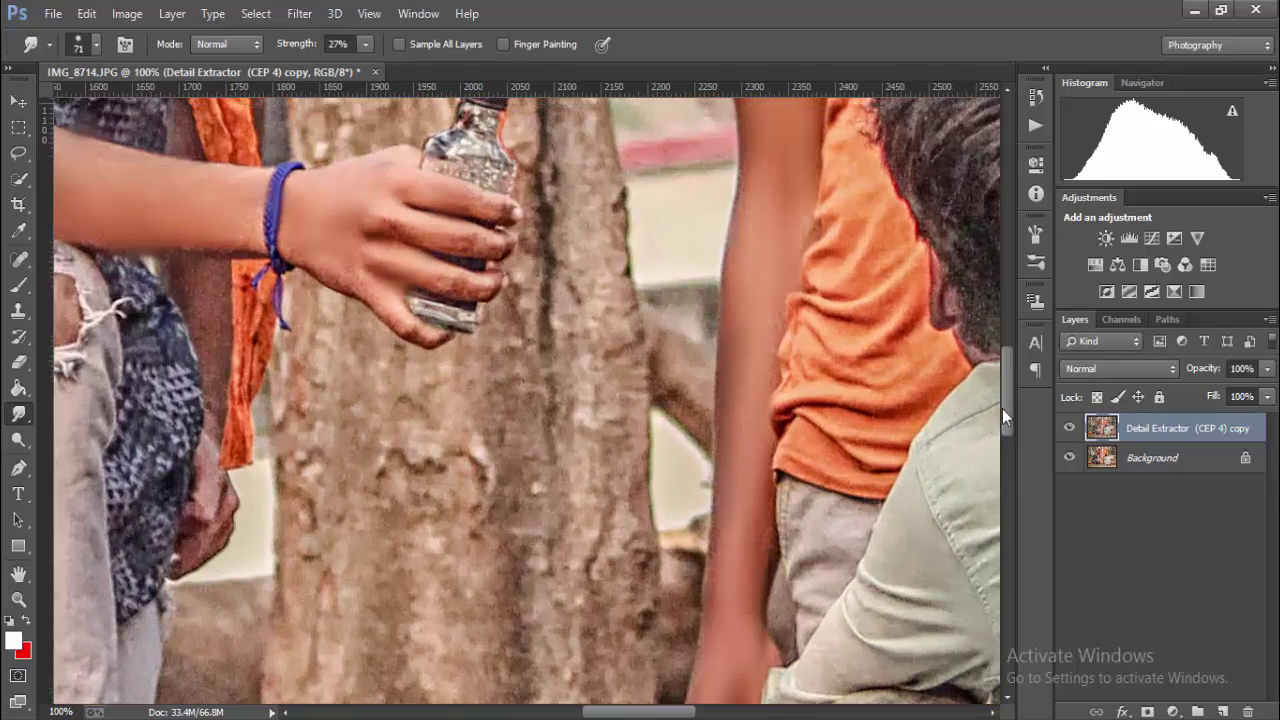
left_click_drag(1002, 408, 999, 379)
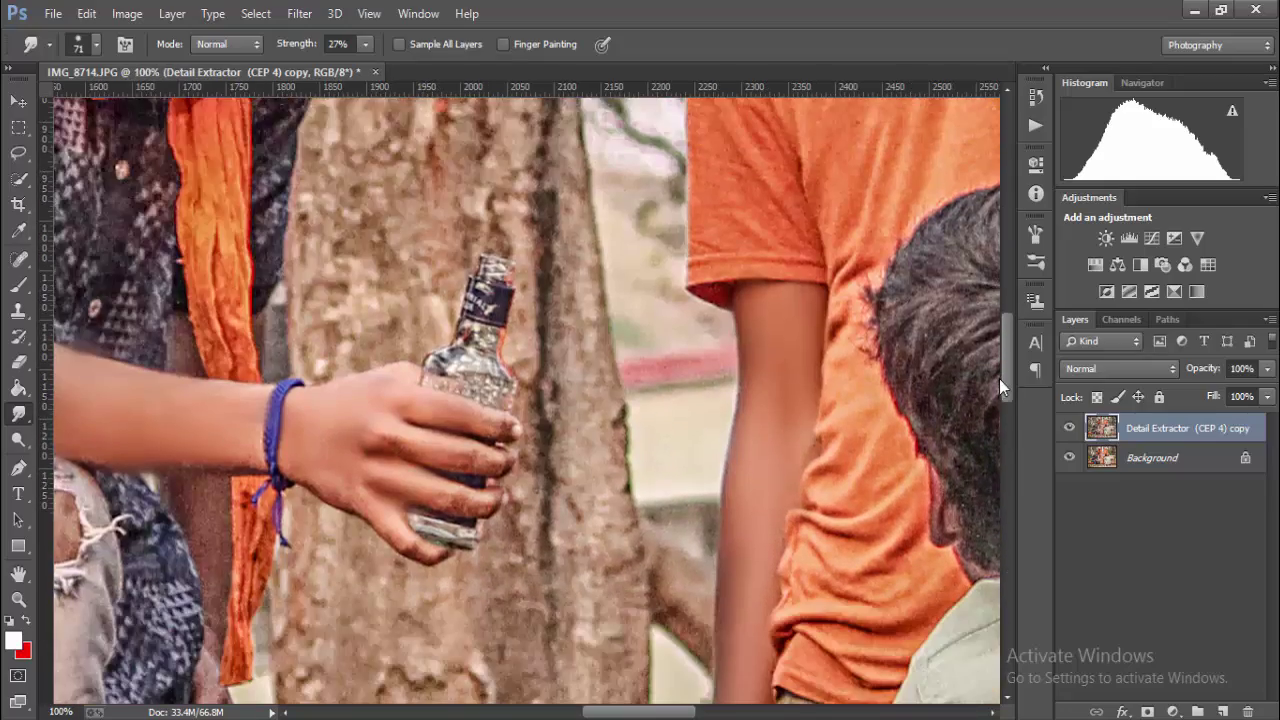
scroll(440, 505, "left", 5)
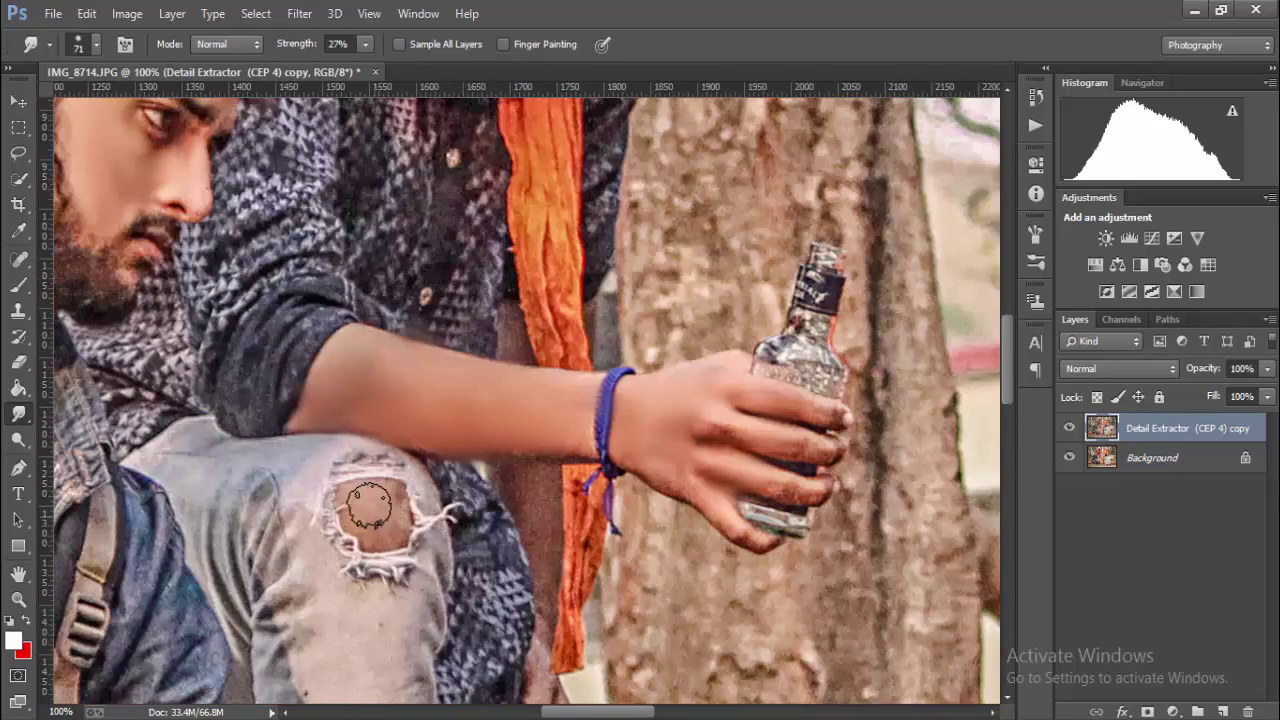
key("ctrl+plus")
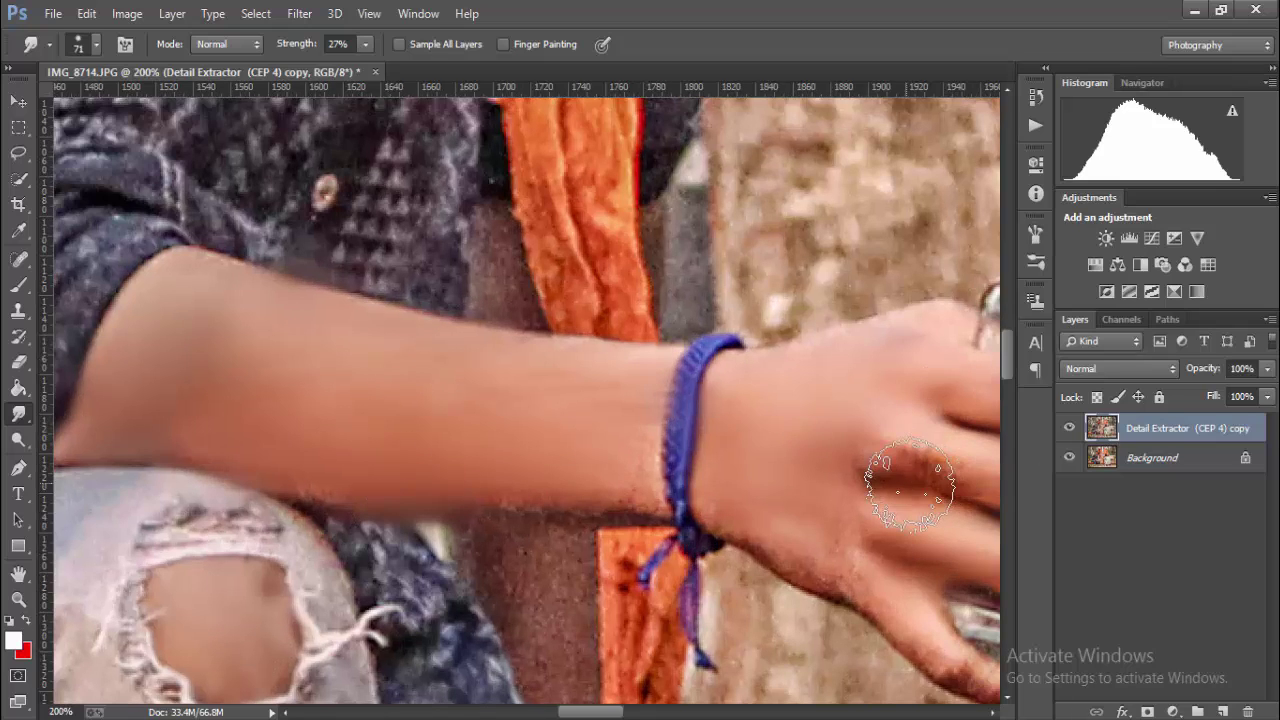
left_click_drag(910, 485, 990, 350)
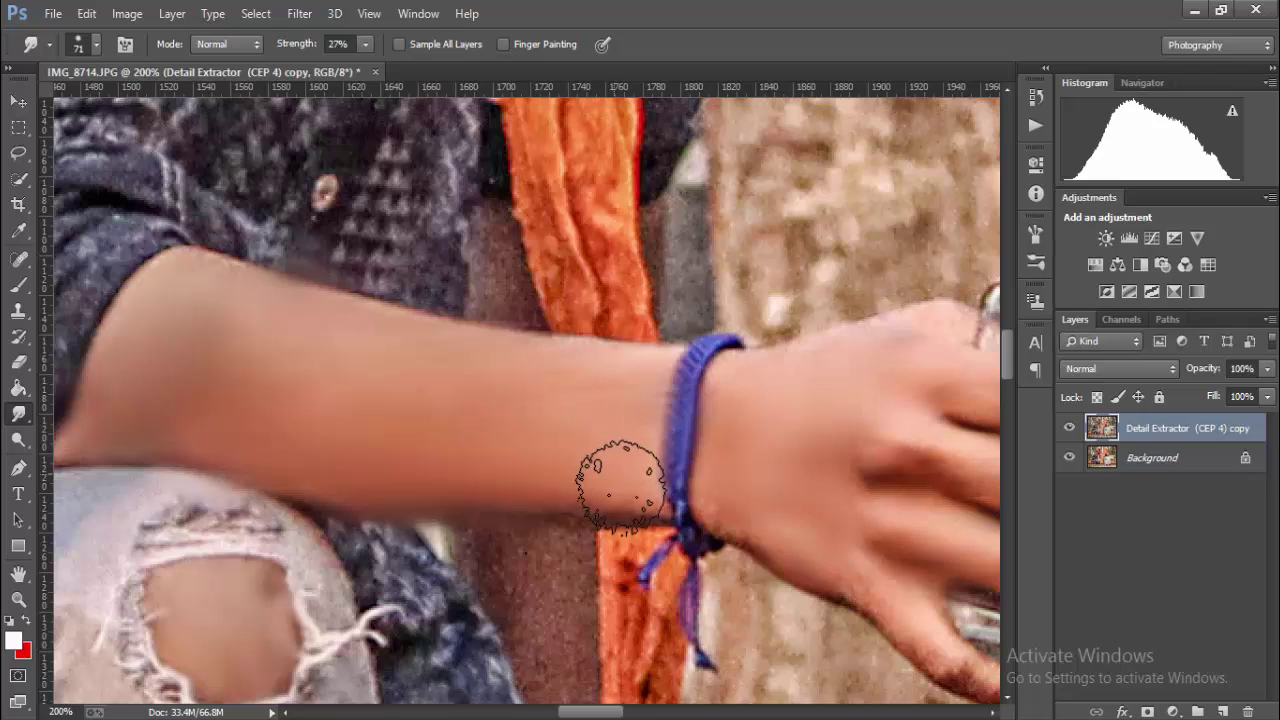
key("ctrl+minus")
left_click_drag(1008, 374, 998, 280)
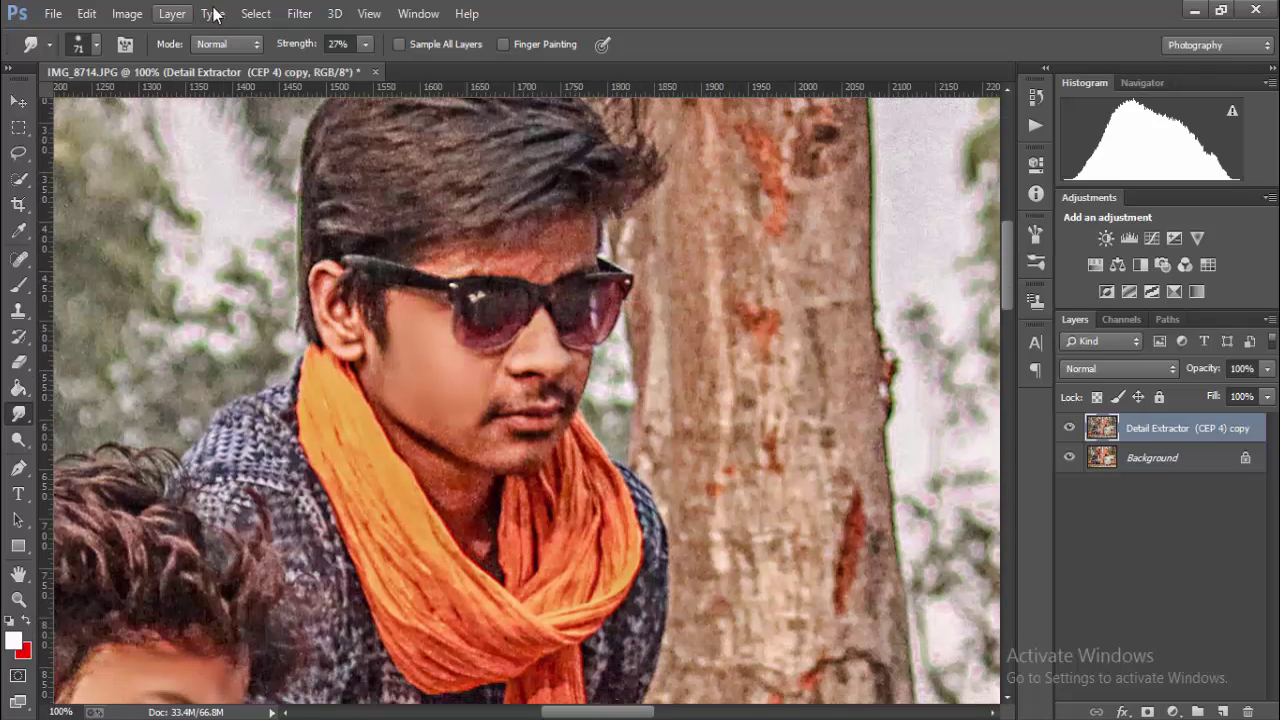
Step: With a 47 px smudge brush, smooth the sunglasses man's forehead, jaw, neck and chin
left_click(96, 44)
left_click(129, 107)
left_click(552, 264)
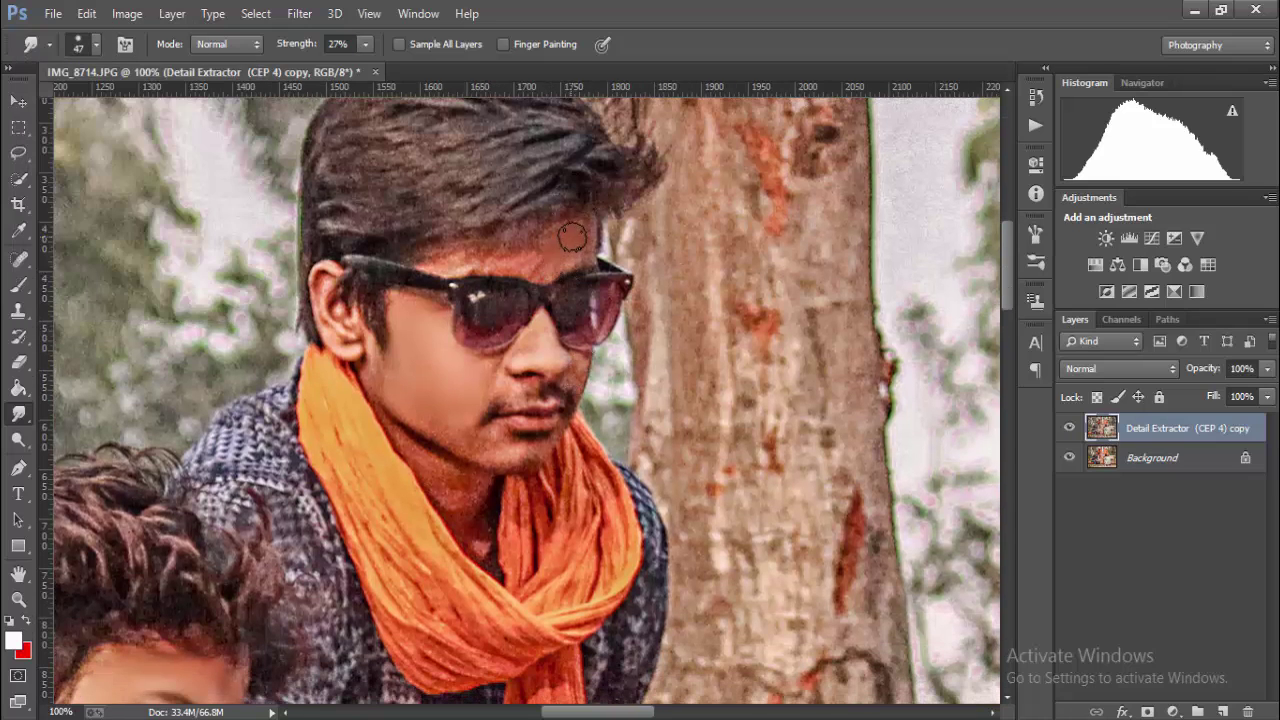
left_click_drag(572, 237, 557, 250)
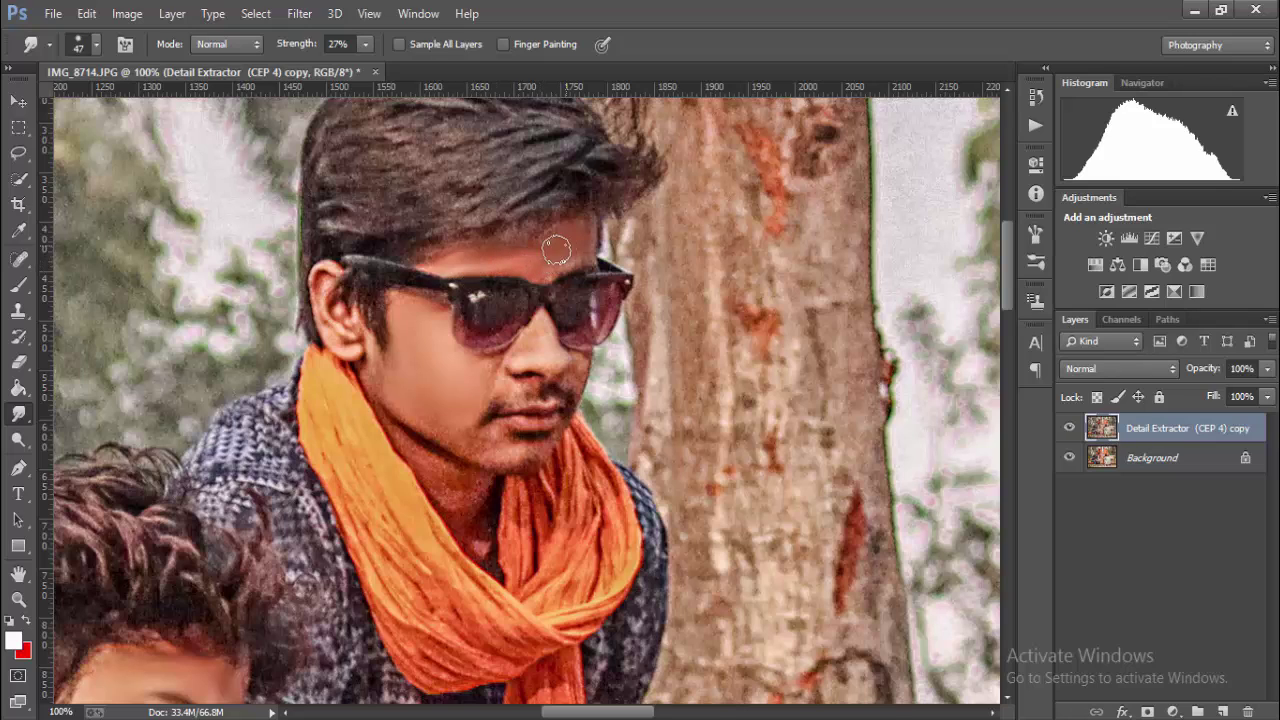
mouse_move(386, 371)
left_mouse_down()
mouse_move(439, 463)
mouse_move(383, 419)
mouse_move(473, 493)
mouse_move(486, 514)
mouse_move(480, 548)
left_mouse_up()
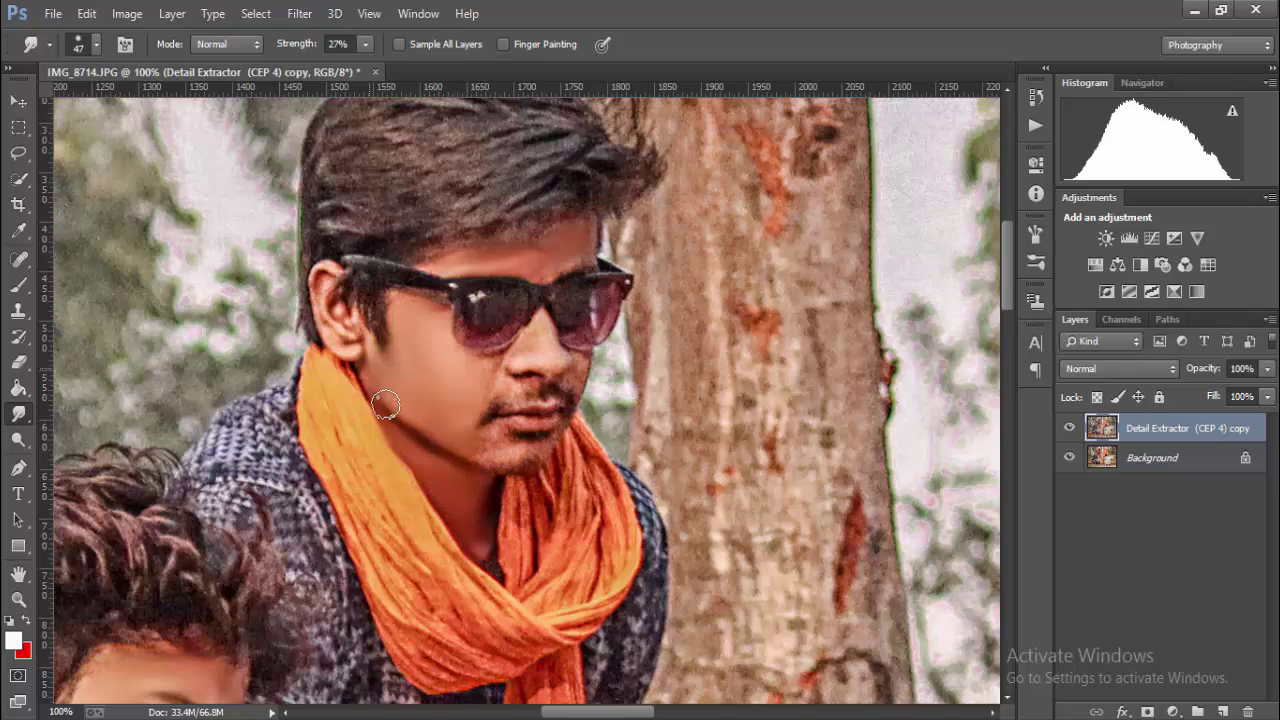
left_click_drag(385, 404, 370, 376)
mouse_move(514, 446)
left_mouse_down()
mouse_move(500, 443)
mouse_move(519, 456)
mouse_move(489, 374)
mouse_move(468, 370)
left_mouse_up()
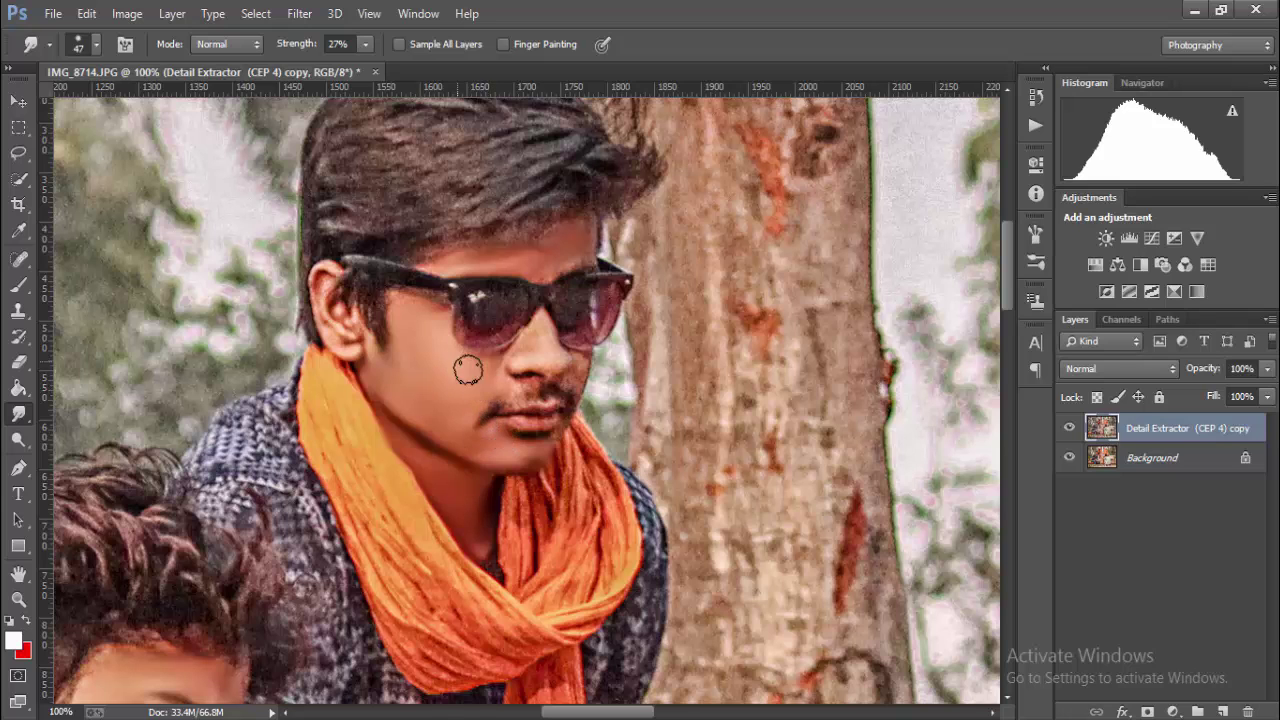
Step: At 200% with a 27 px brush, smooth his ear, temple, stubble by the nose and lips
key("ctrl+plus")
left_click(96, 44)
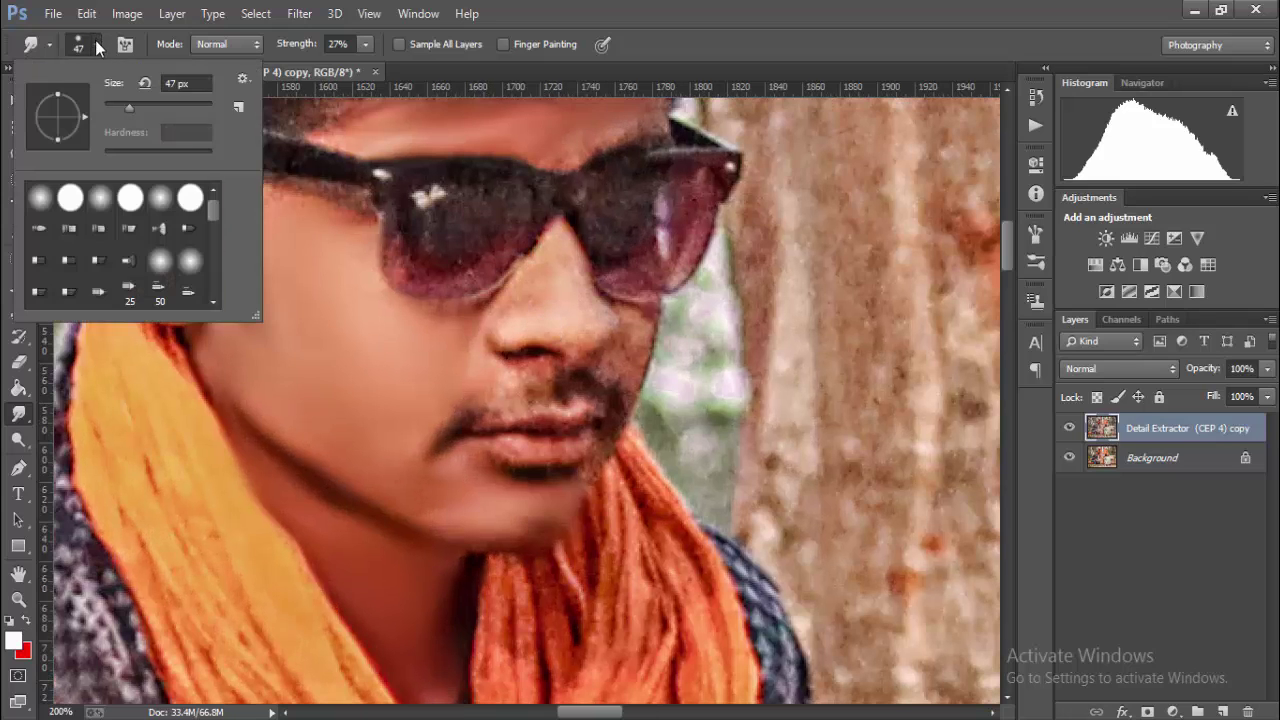
left_click_drag(128, 106, 119, 106)
left_click(557, 265)
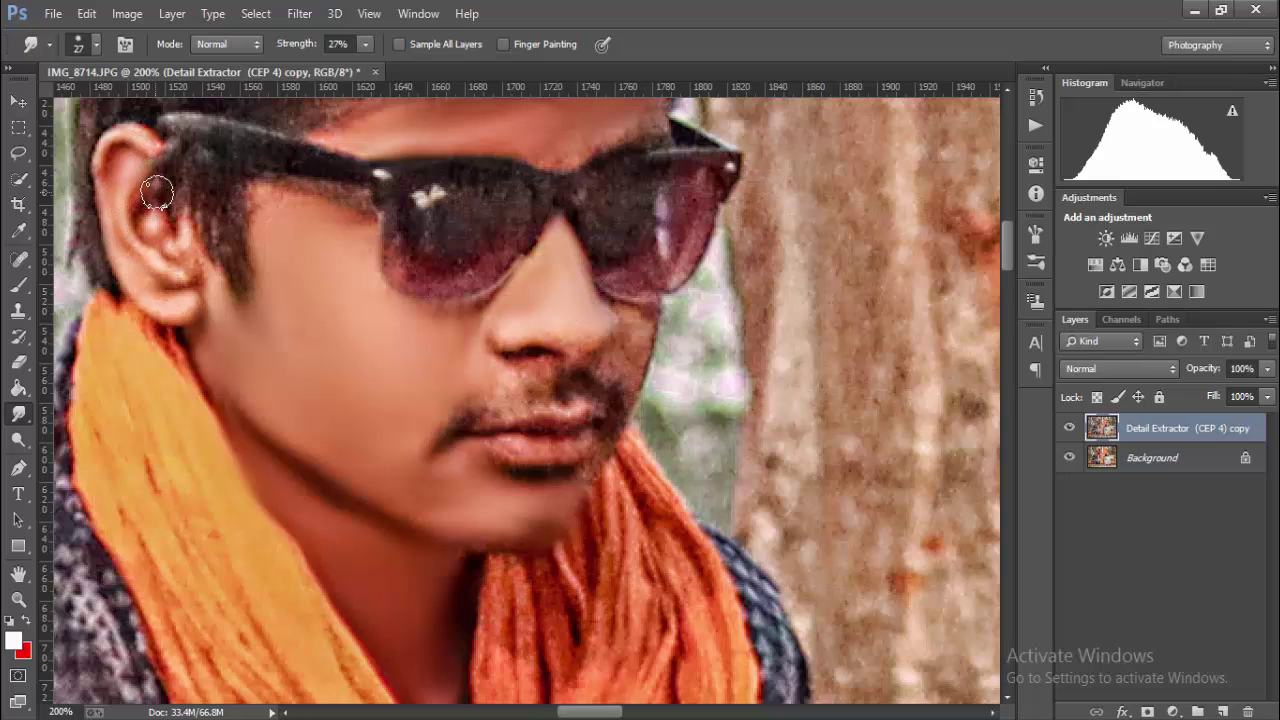
left_click_drag(157, 193, 170, 240)
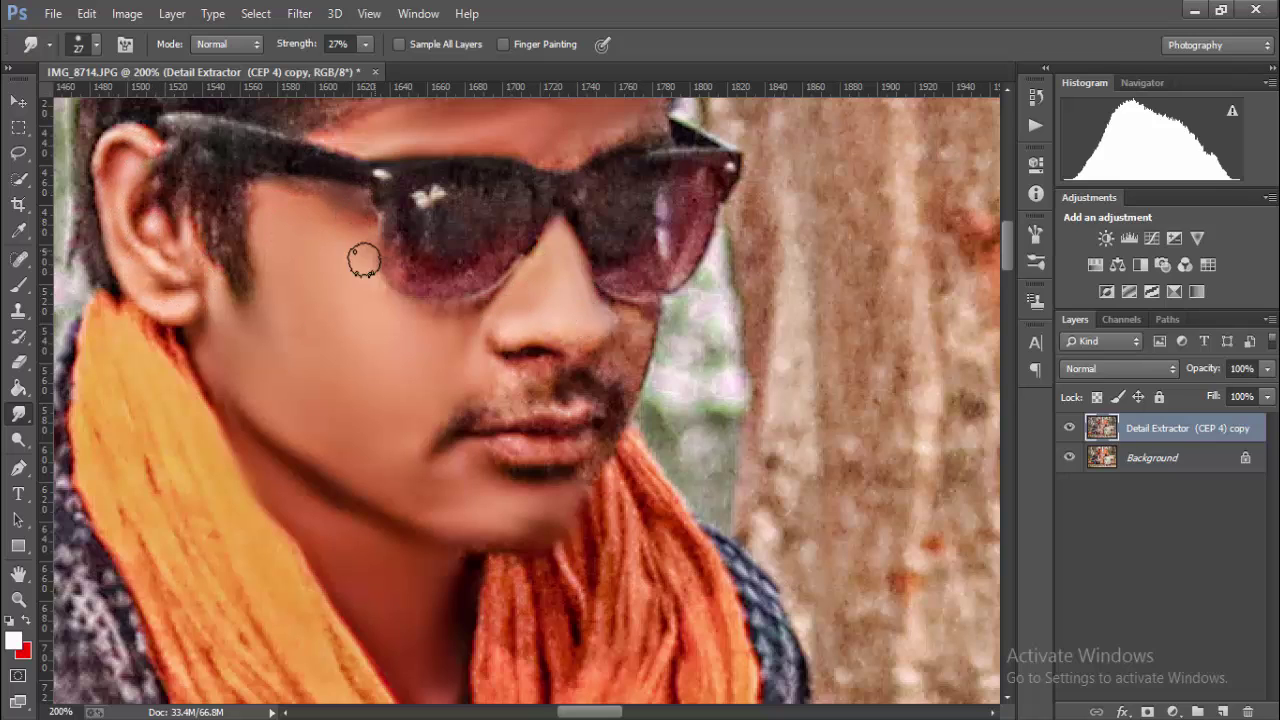
left_click_drag(363, 262, 343, 212)
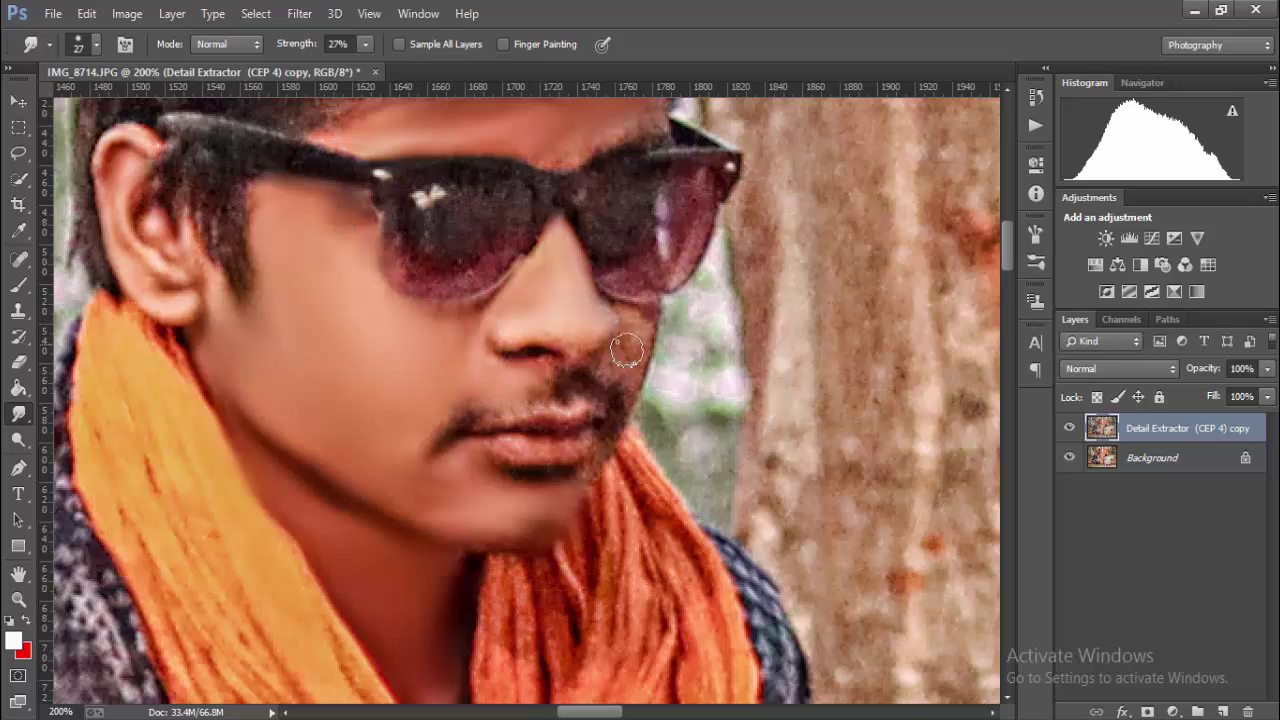
mouse_move(471, 408)
left_mouse_down()
mouse_move(638, 322)
mouse_move(608, 371)
mouse_move(640, 334)
left_mouse_up()
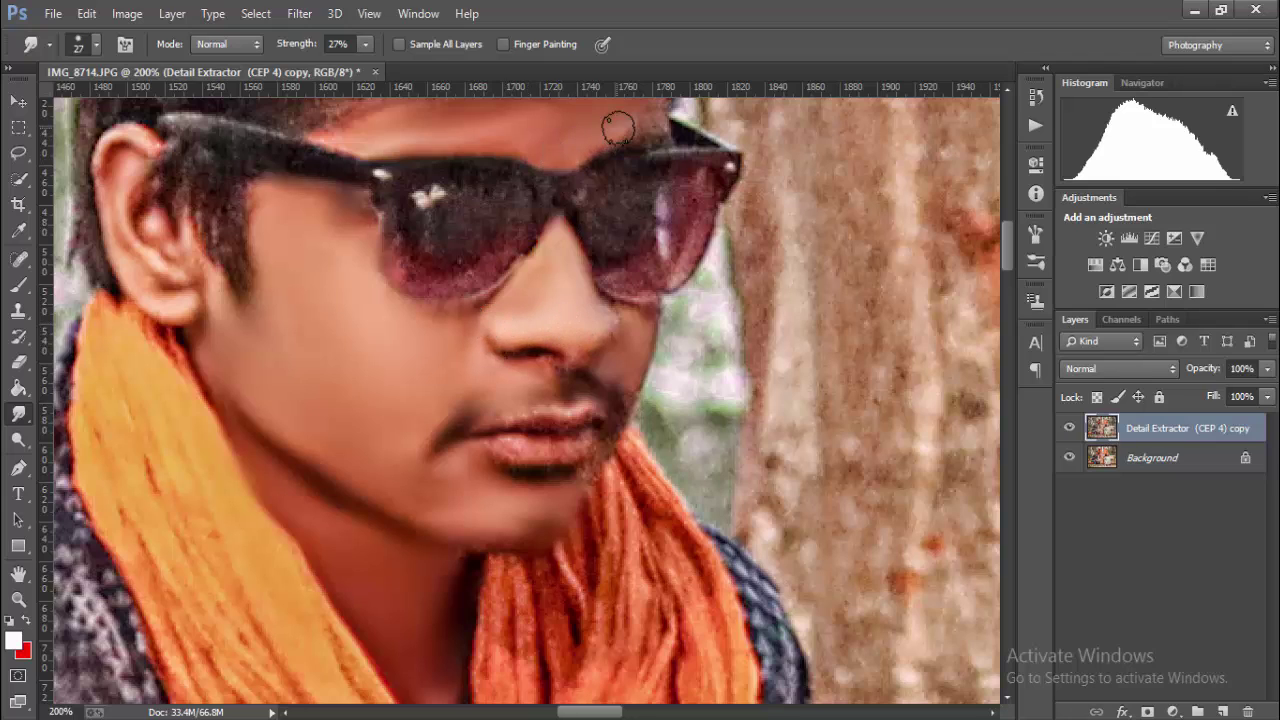
mouse_move(560, 494)
left_mouse_down()
mouse_move(594, 449)
mouse_move(551, 446)
mouse_move(583, 437)
mouse_move(531, 429)
mouse_move(526, 449)
mouse_move(494, 447)
left_mouse_up()
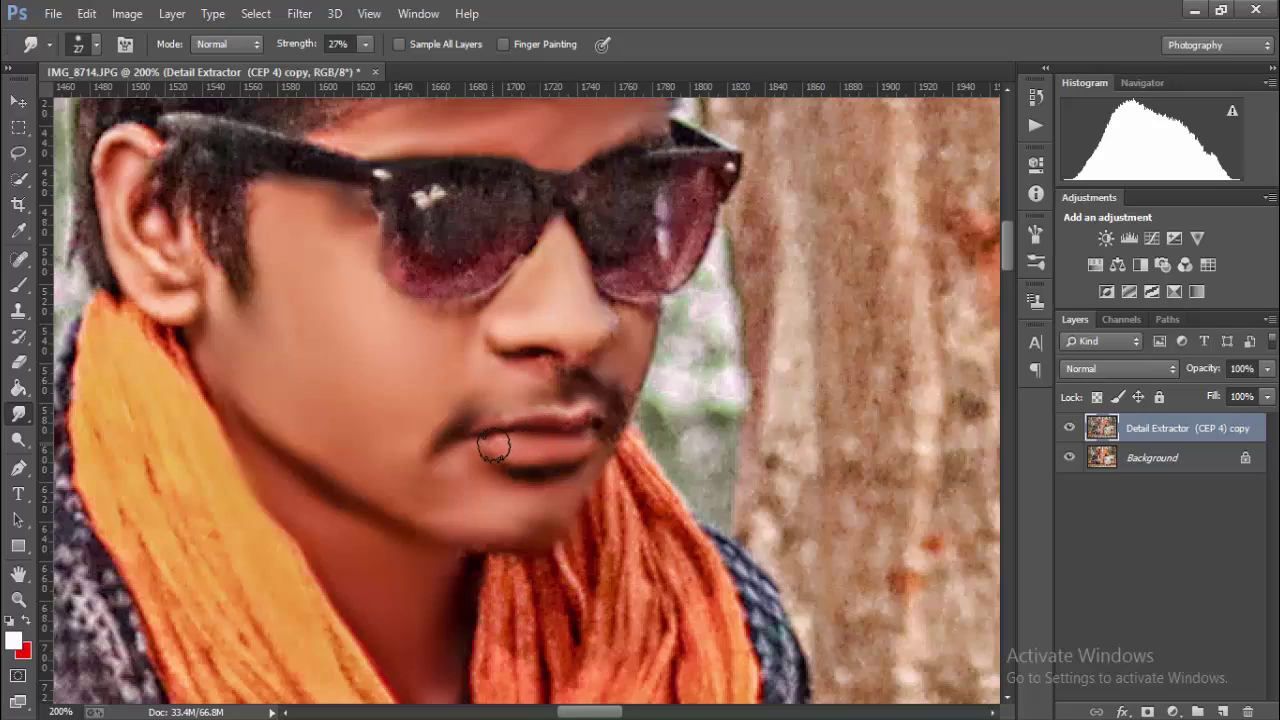
key("ctrl+minus")
key("ctrl+minus")
key("ctrl+minus")
key("ctrl+minus")
key("ctrl+minus")
key("ctrl+minus")
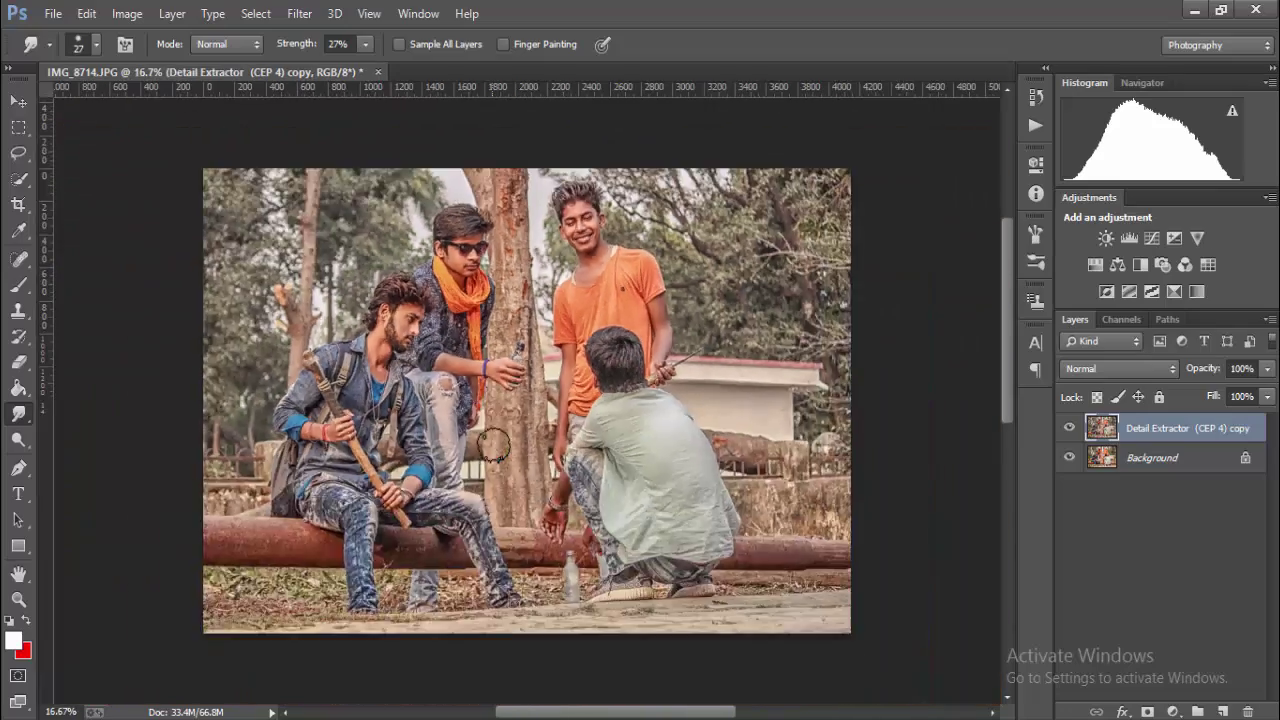
key("ctrl+minus")
Step: Open the Camera Raw Filter, reset the Basic sliders, and raise Oranges luminance to +40
left_click(300, 13)
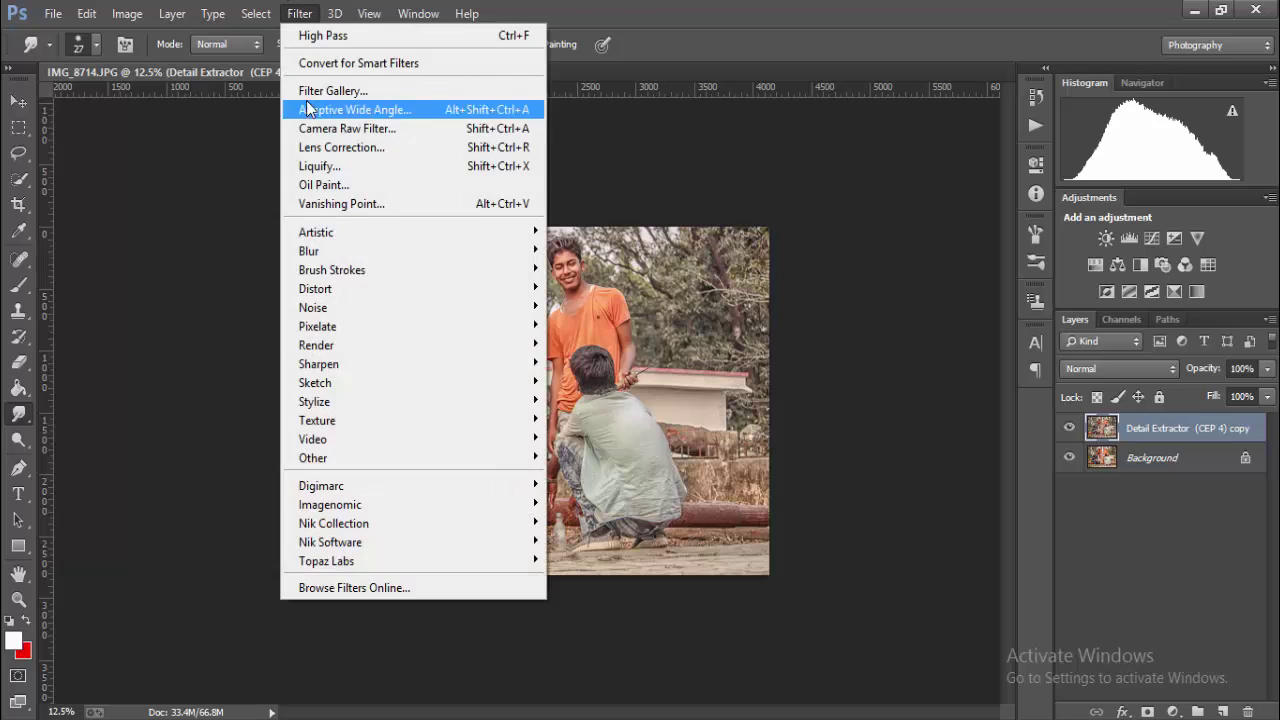
left_click(306, 129)
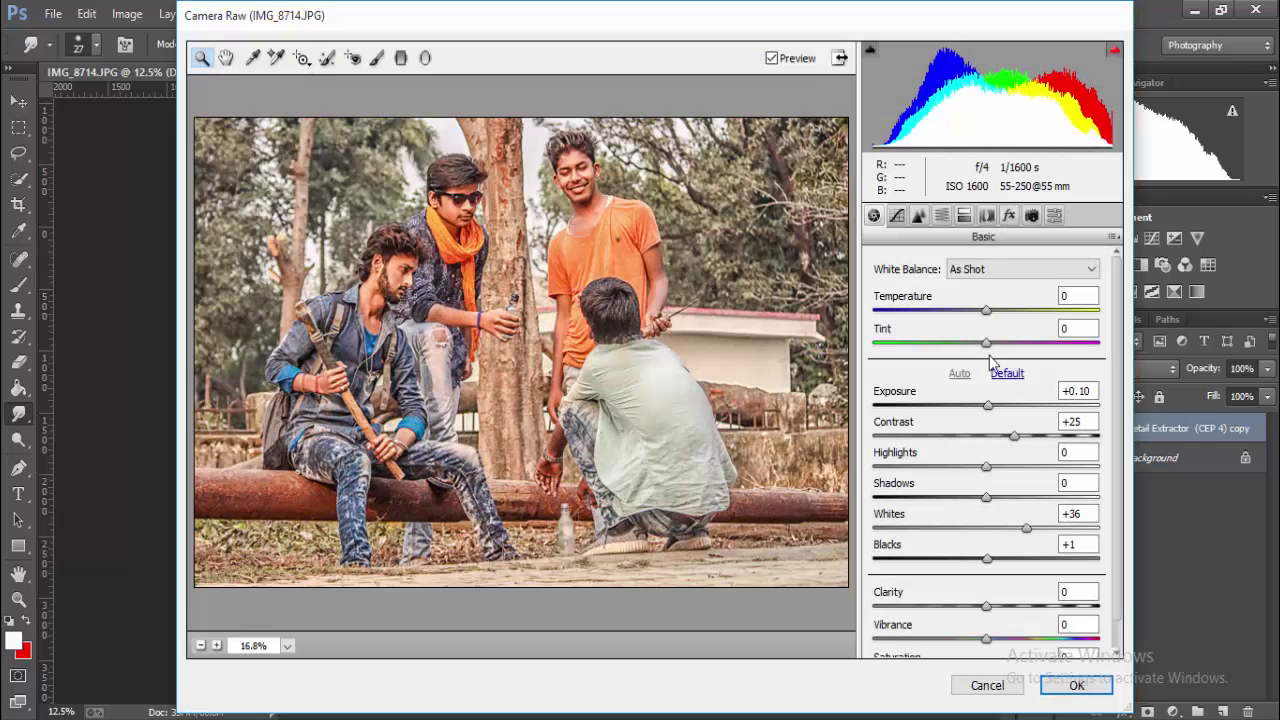
left_click(1007, 374)
left_click(941, 215)
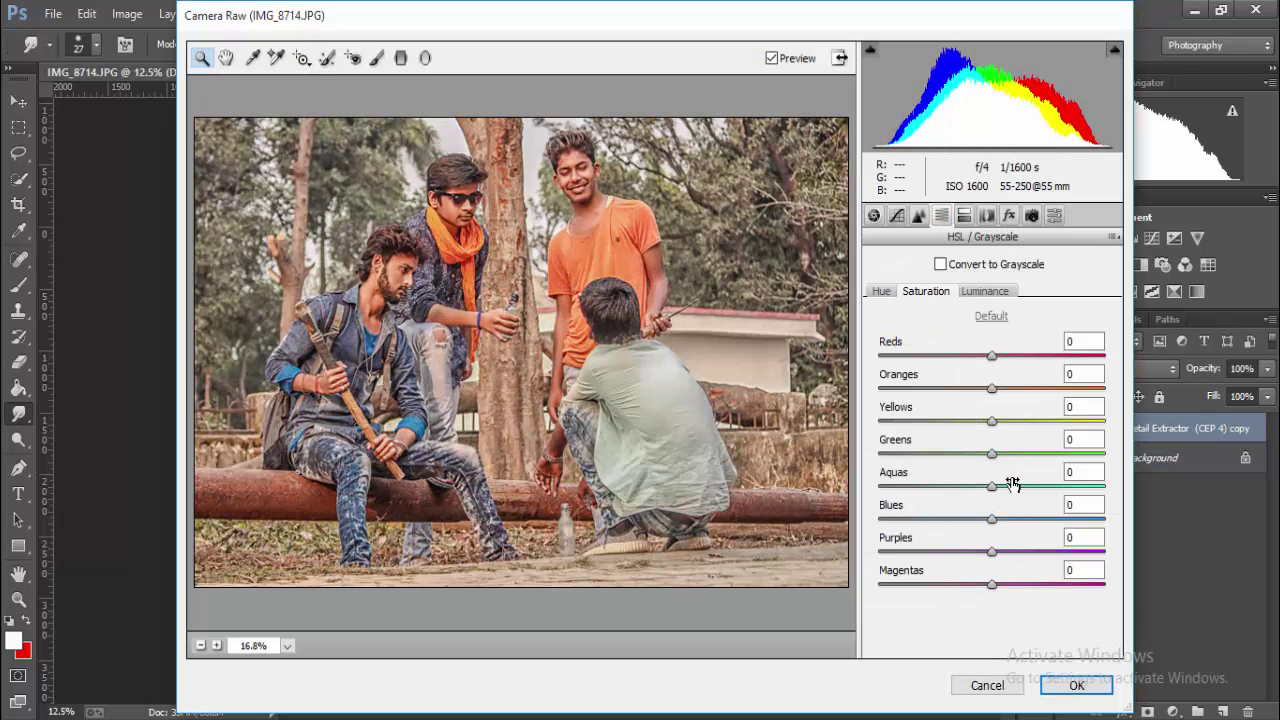
left_click(985, 291)
left_click_drag(991, 388, 1037, 389)
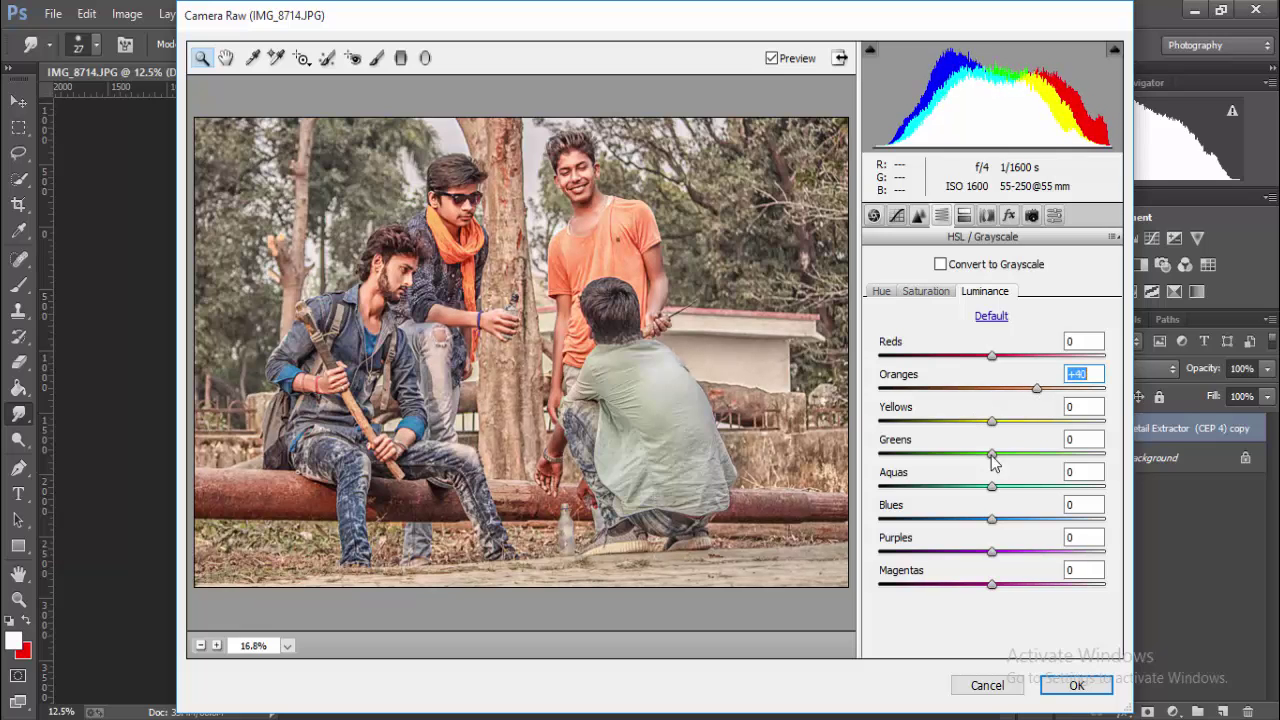
Step: Set HSL saturation to Reds +68, Oranges +12 and Blues +97
left_click(944, 291)
left_click_drag(1037, 527, 1093, 510)
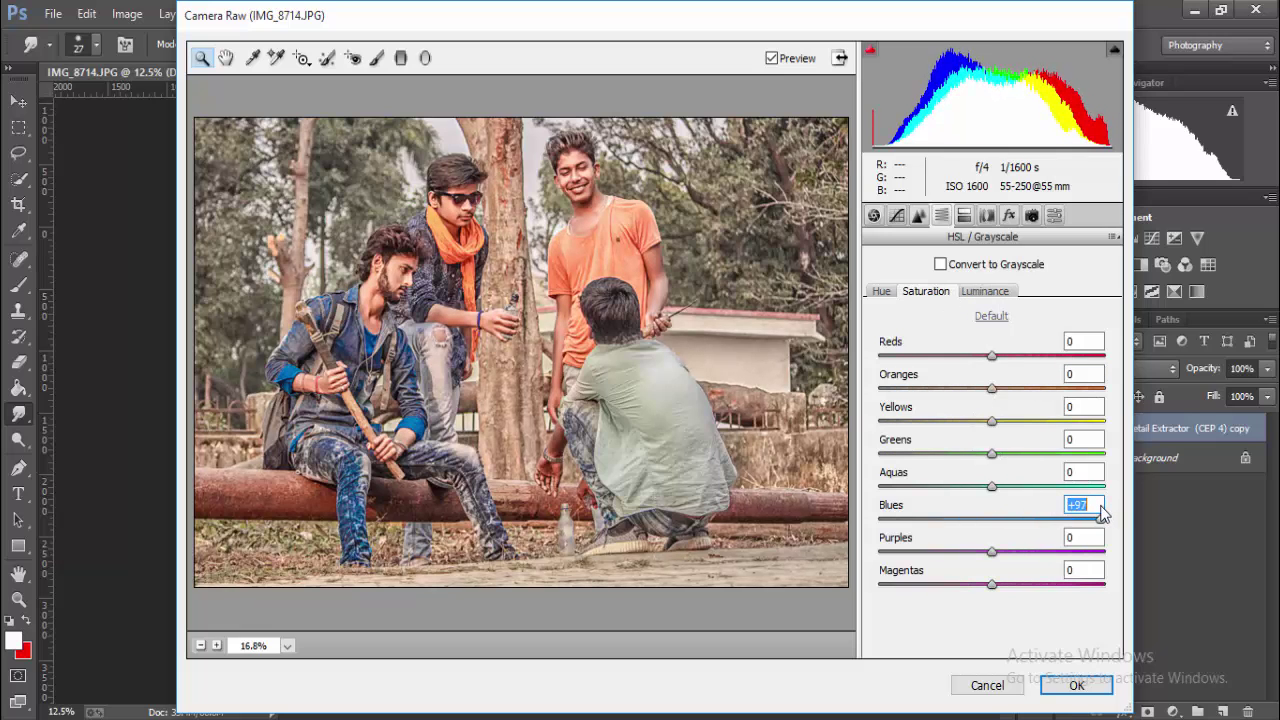
left_click(1084, 374)
left_click_drag(991, 388, 1070, 355)
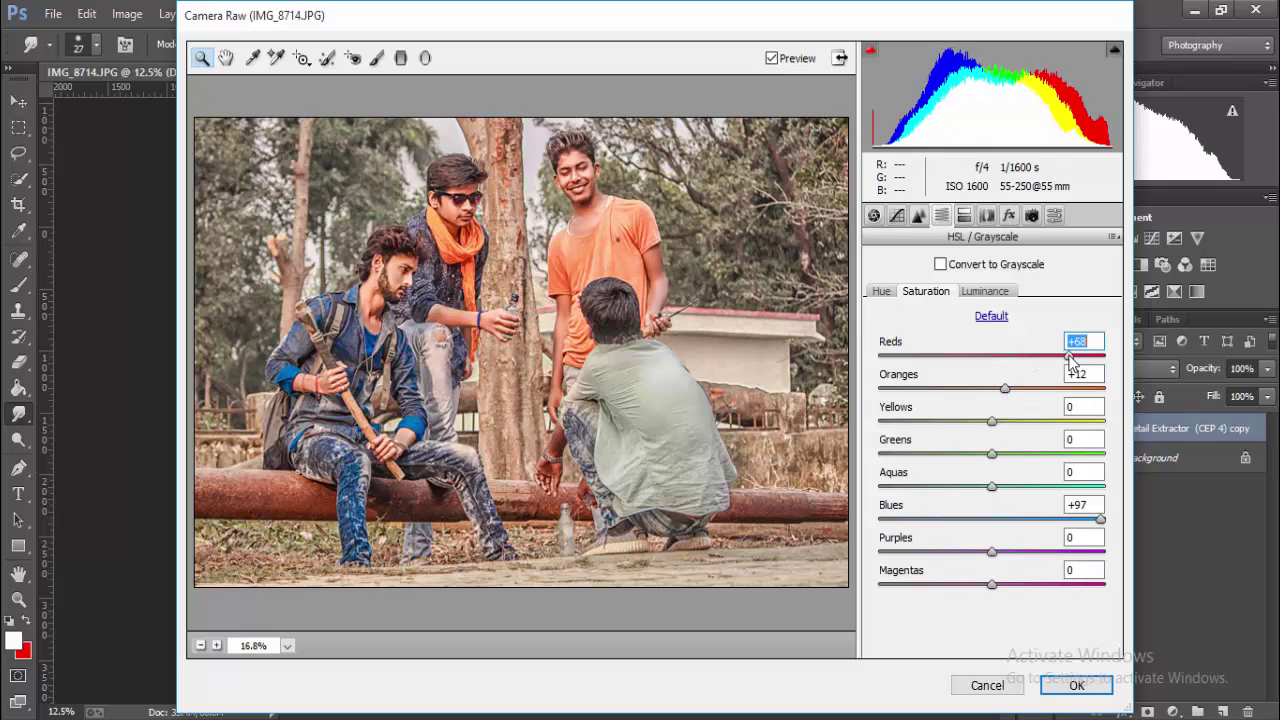
left_click(737, 440, "alt")
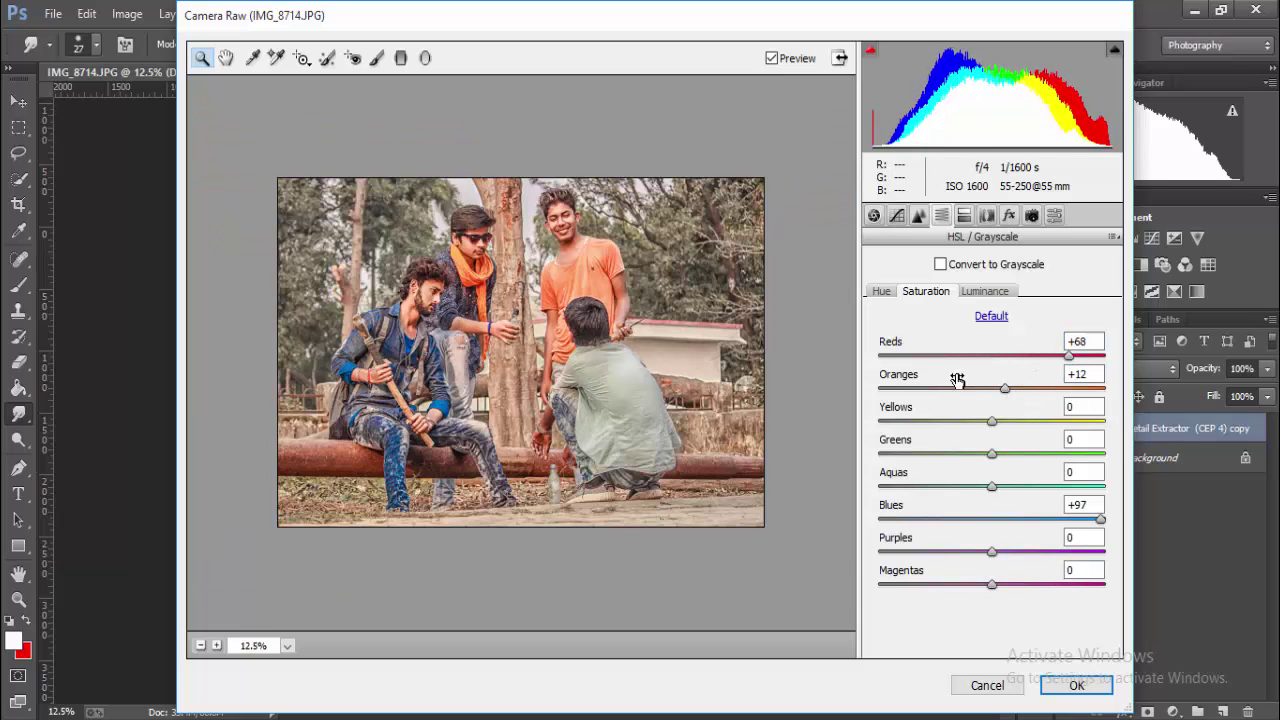
left_click(874, 216)
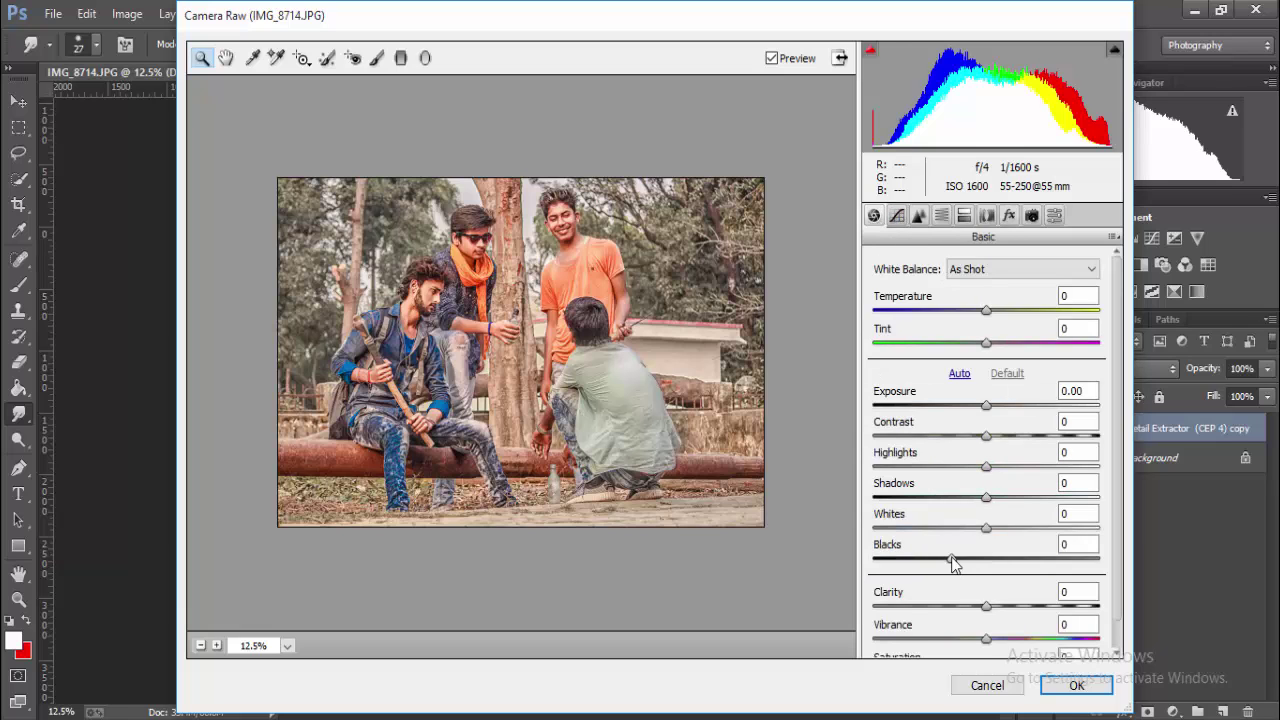
Step: Deepen Blacks to -66 and raise Whites to +15 in the Basic panel
left_click_drag(952, 564, 912, 558)
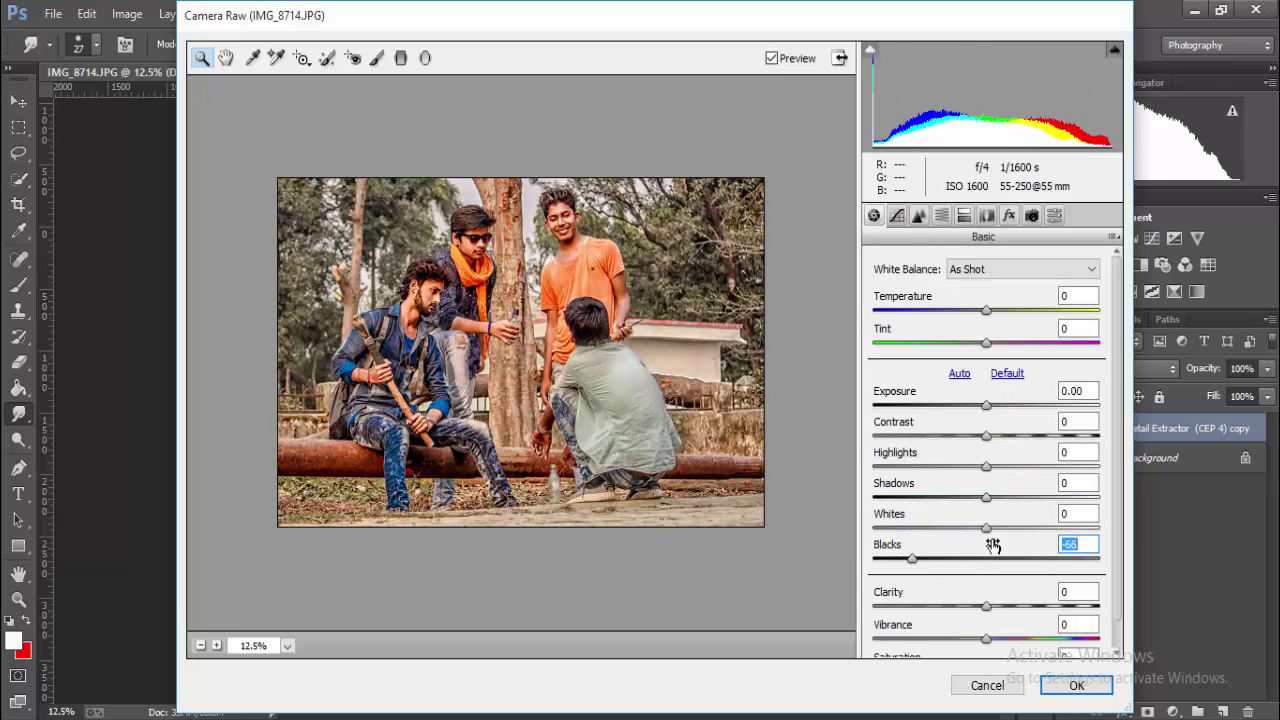
left_click_drag(986, 528, 1055, 497)
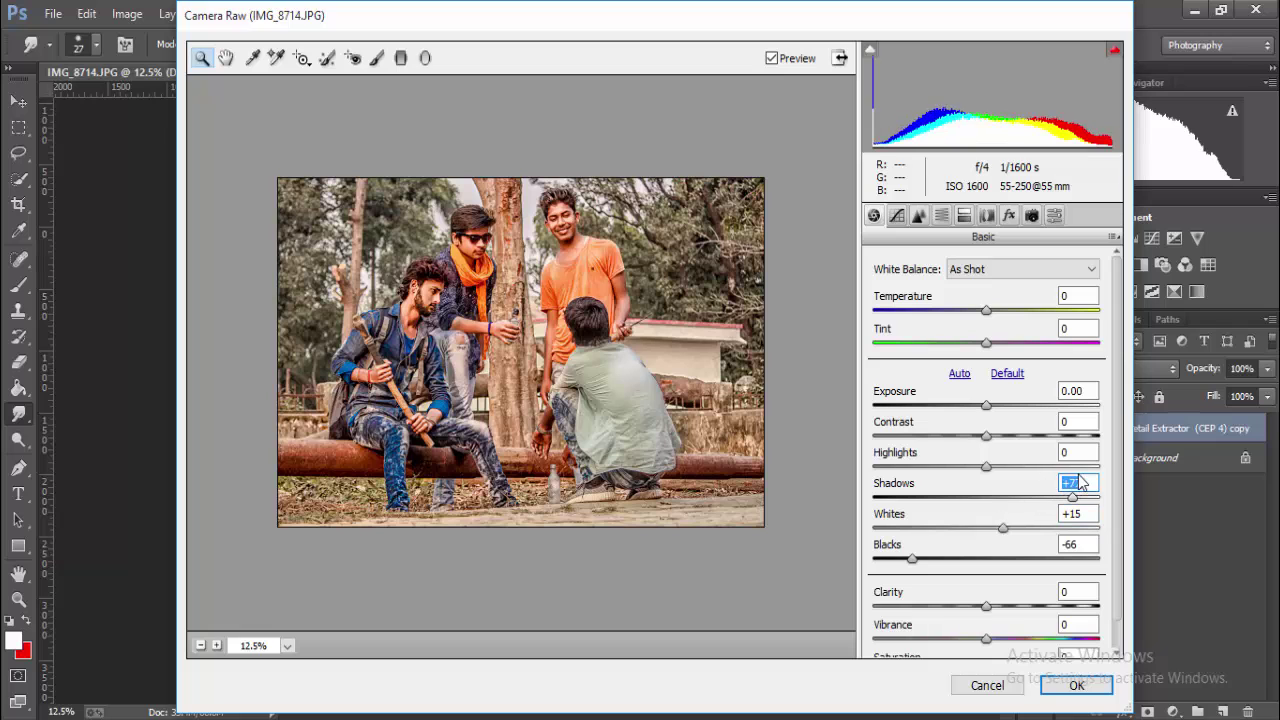
key("ctrl+minus")
key("ctrl+plus")
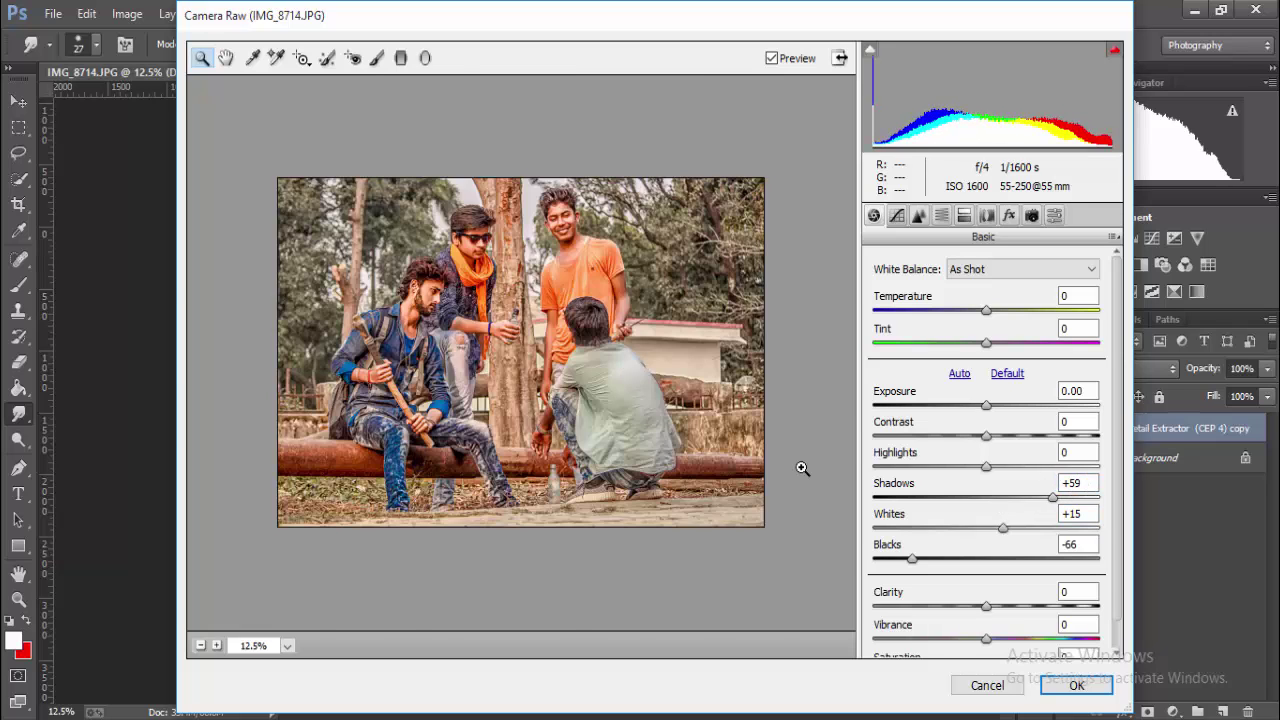
key("ctrl+plus")
key("ctrl+minus")
Step: Set Highlights -89, Shadows +83, Blacks -46 and Clarity +21
left_click_drag(988, 470, 888, 478)
left_click_drag(1050, 503, 1090, 497)
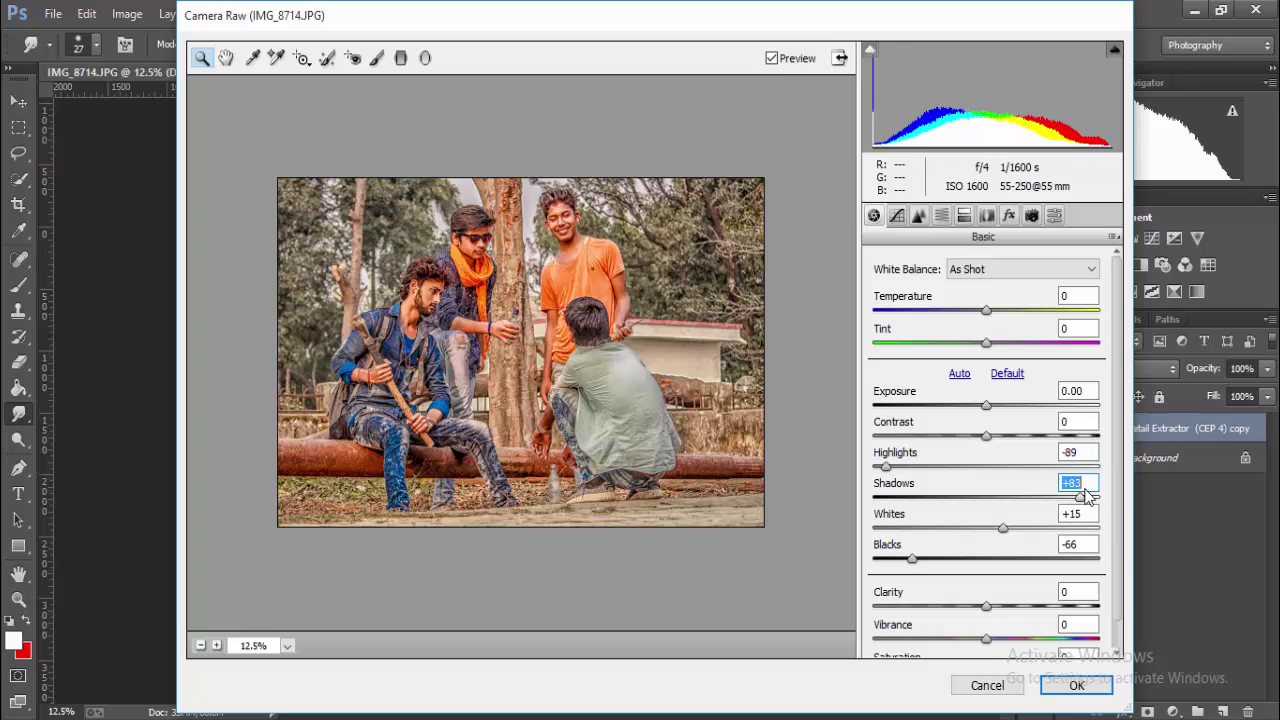
left_click_drag(943, 565, 935, 560)
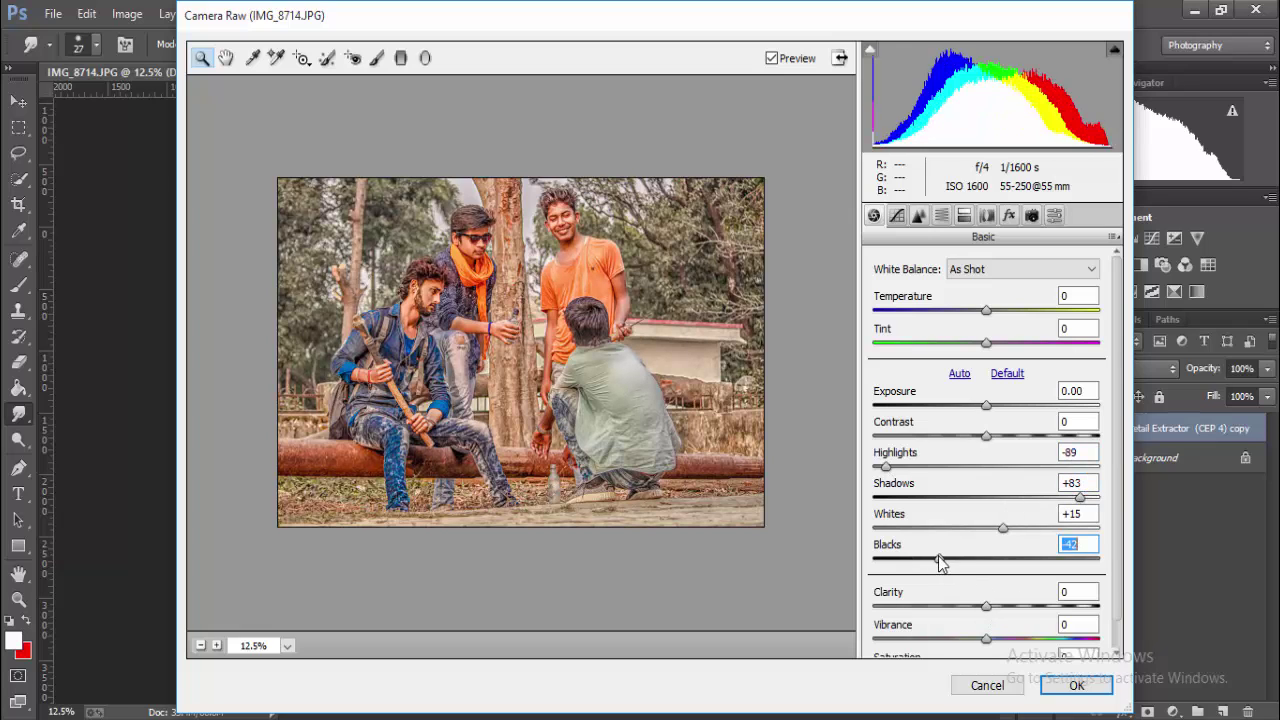
mouse_move(1020, 607)
left_mouse_down()
mouse_move(1049, 607)
mouse_move(1009, 607)
left_mouse_up()
left_click(782, 428, "alt")
left_click(782, 428)
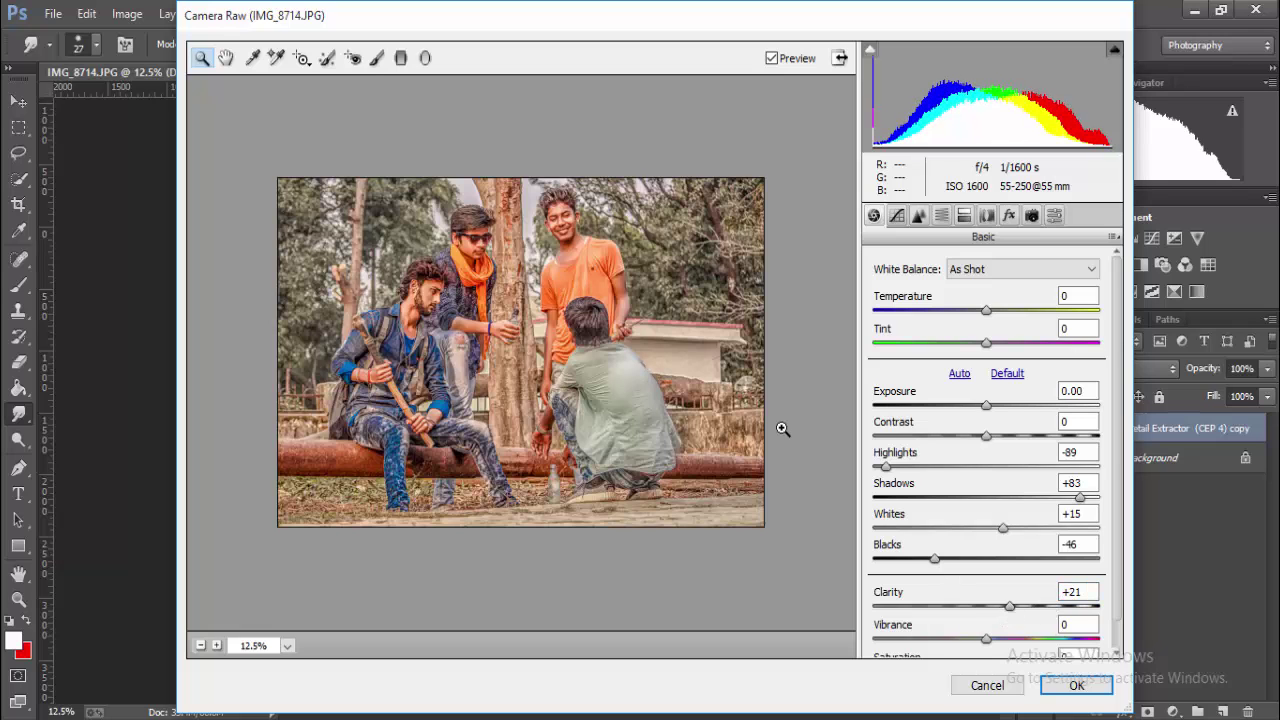
Step: Push Greens saturation to +100 and Greens luminance to +24, and add a -15 vignette
left_click(941, 215)
left_click(1100, 440)
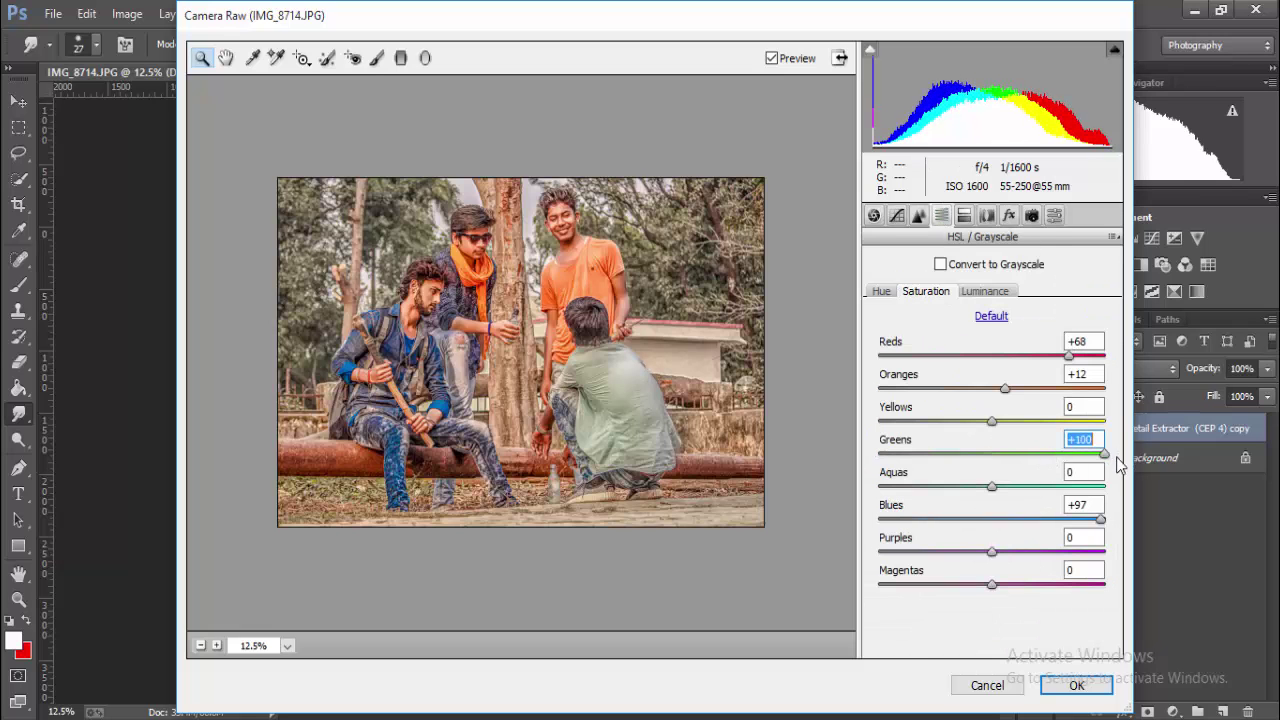
left_click(998, 291)
mouse_move(1003, 453)
left_mouse_down()
mouse_move(1063, 478)
mouse_move(977, 484)
left_mouse_up()
left_click(1008, 215)
Step: Cool the white balance Temperature to -13 and review the sharpening settings
left_click(873, 215)
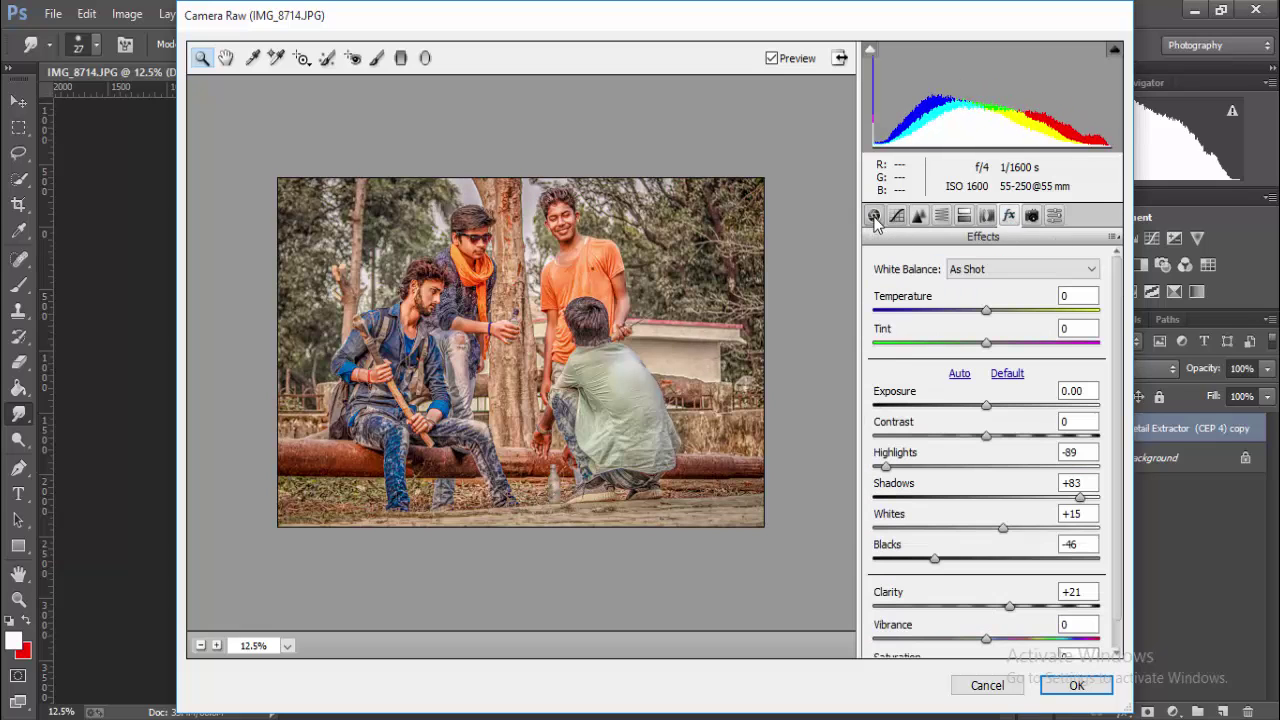
left_click_drag(988, 310, 975, 316)
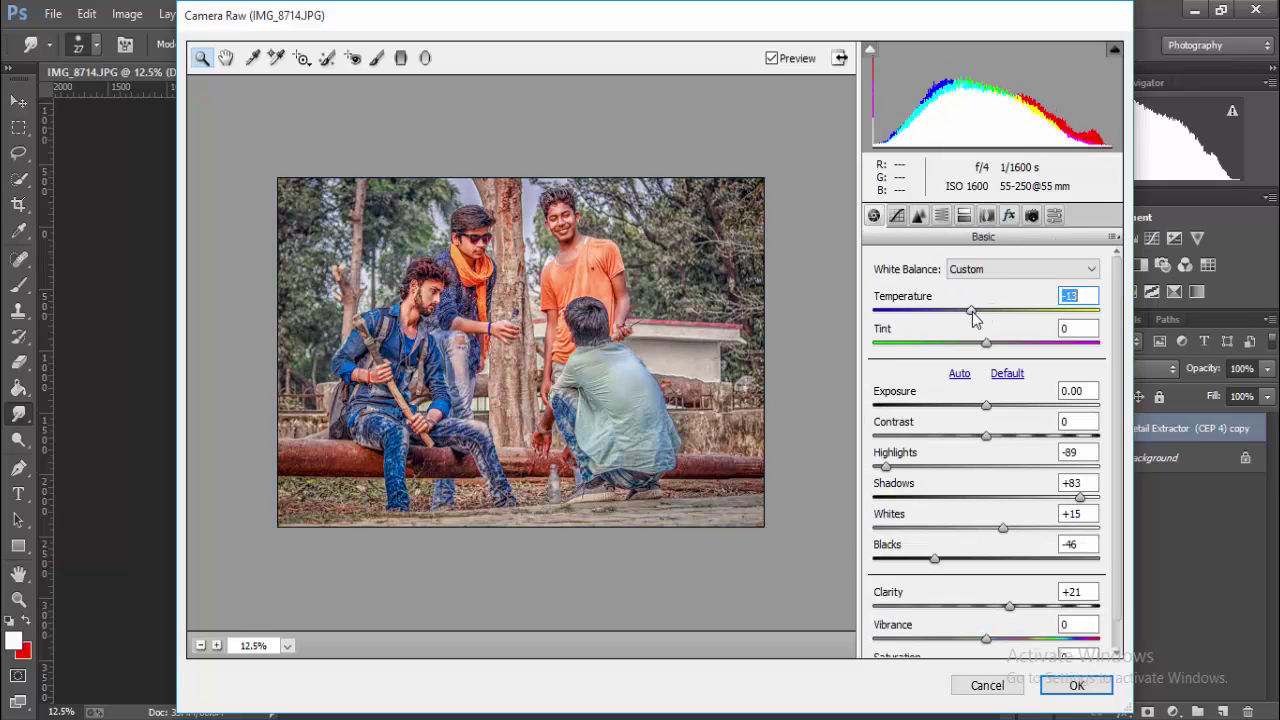
left_click(760, 445)
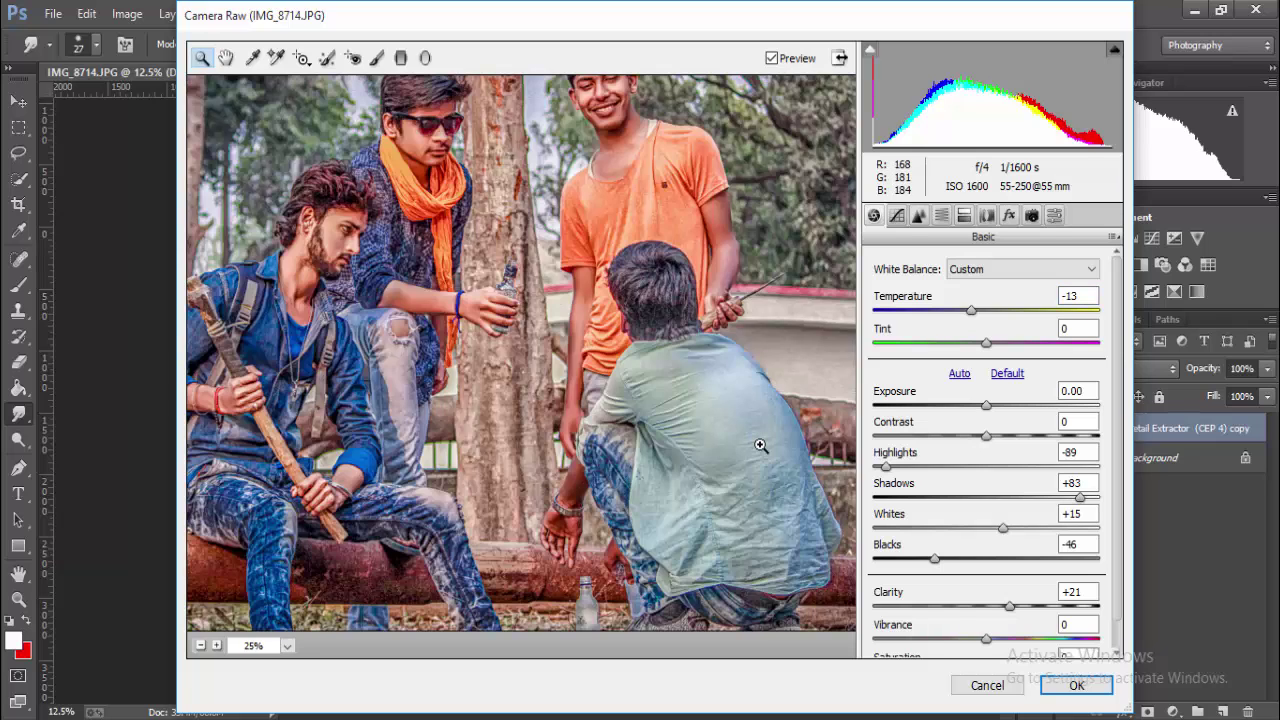
left_click(760, 445, "alt")
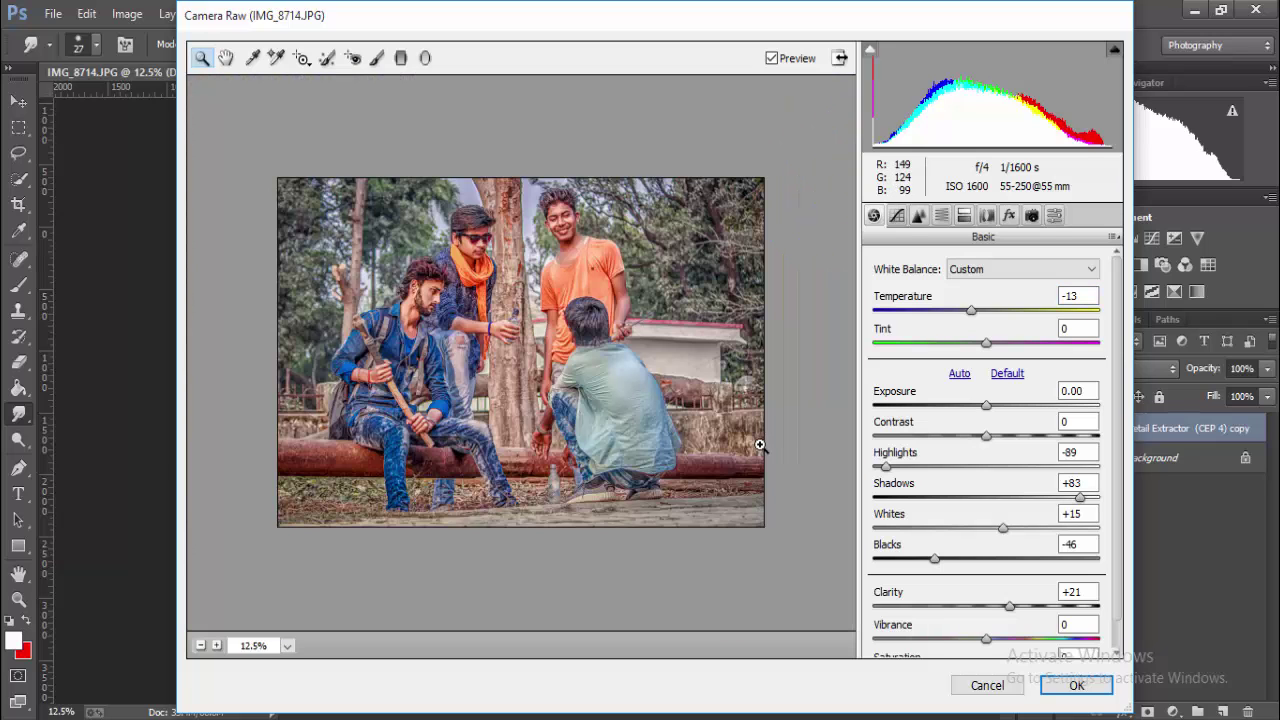
left_click(919, 215)
left_click(911, 295)
left_click(913, 393)
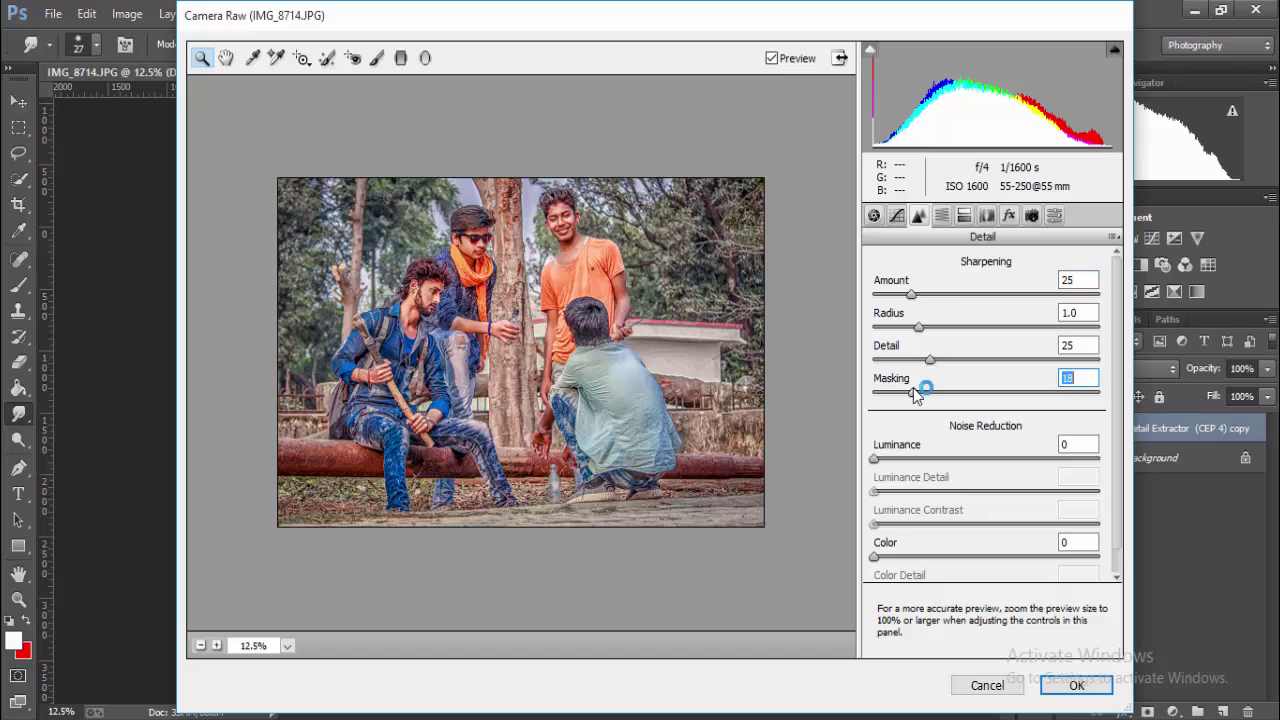
left_click(873, 215)
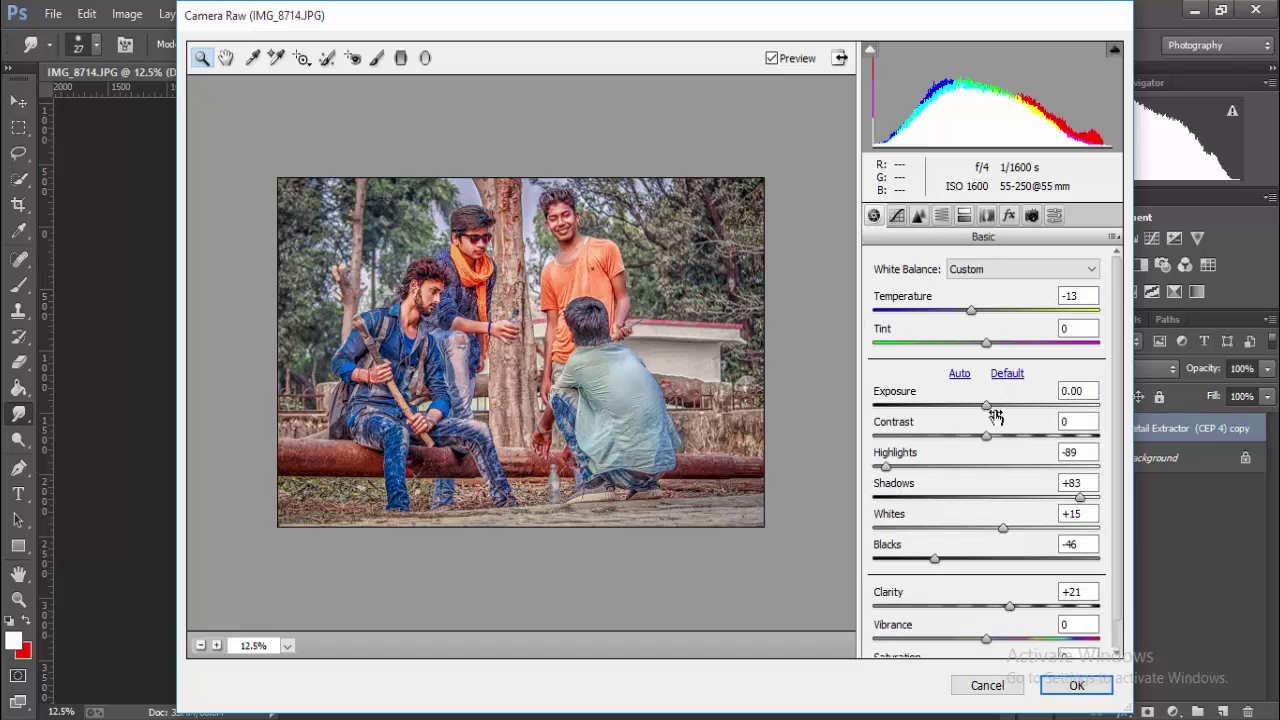
Step: Raise Oranges luminance to +67 and apply the Camera Raw grade to the photo
left_click(941, 215)
left_click_drag(1038, 393, 1067, 390)
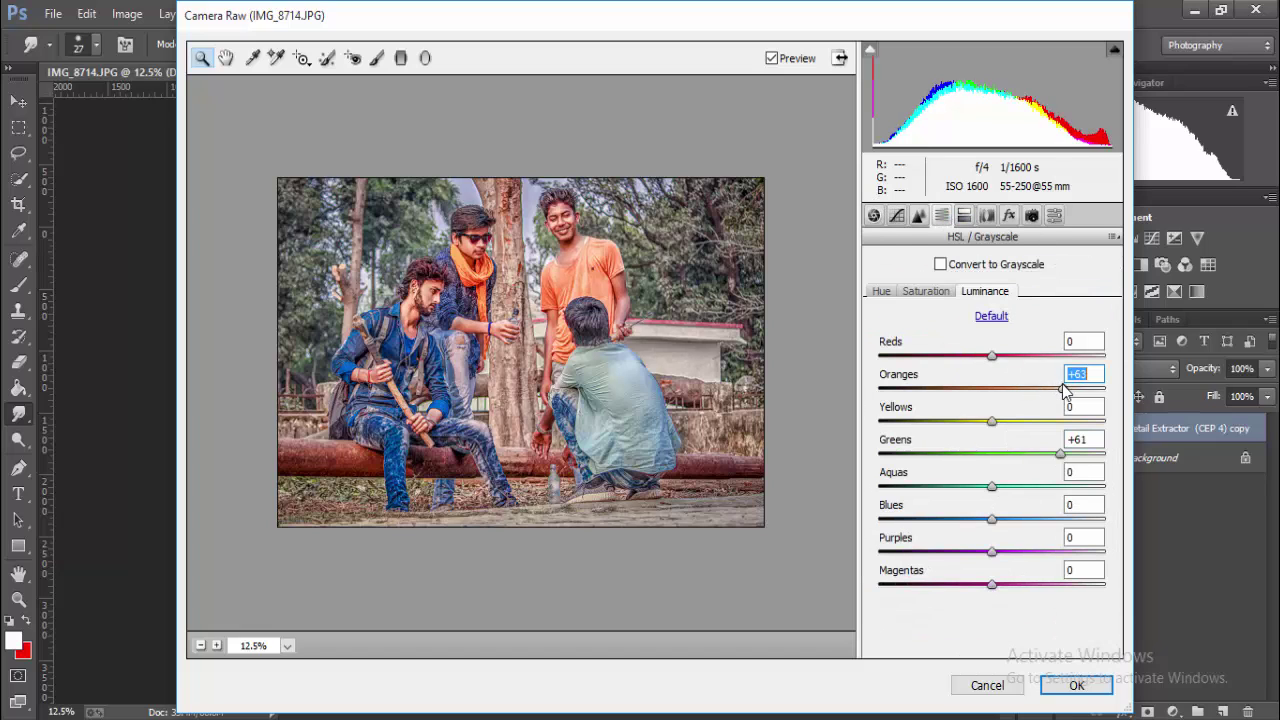
left_click(797, 482, "alt")
left_click(797, 482)
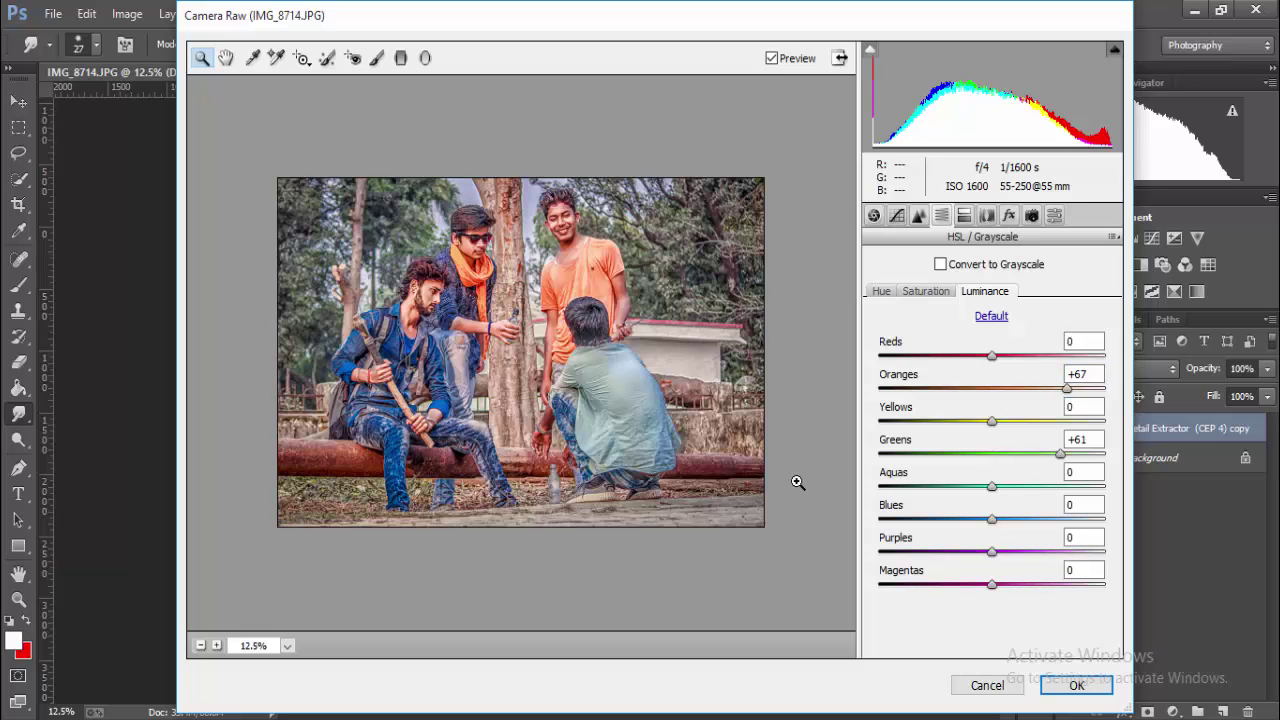
left_click(1049, 689)
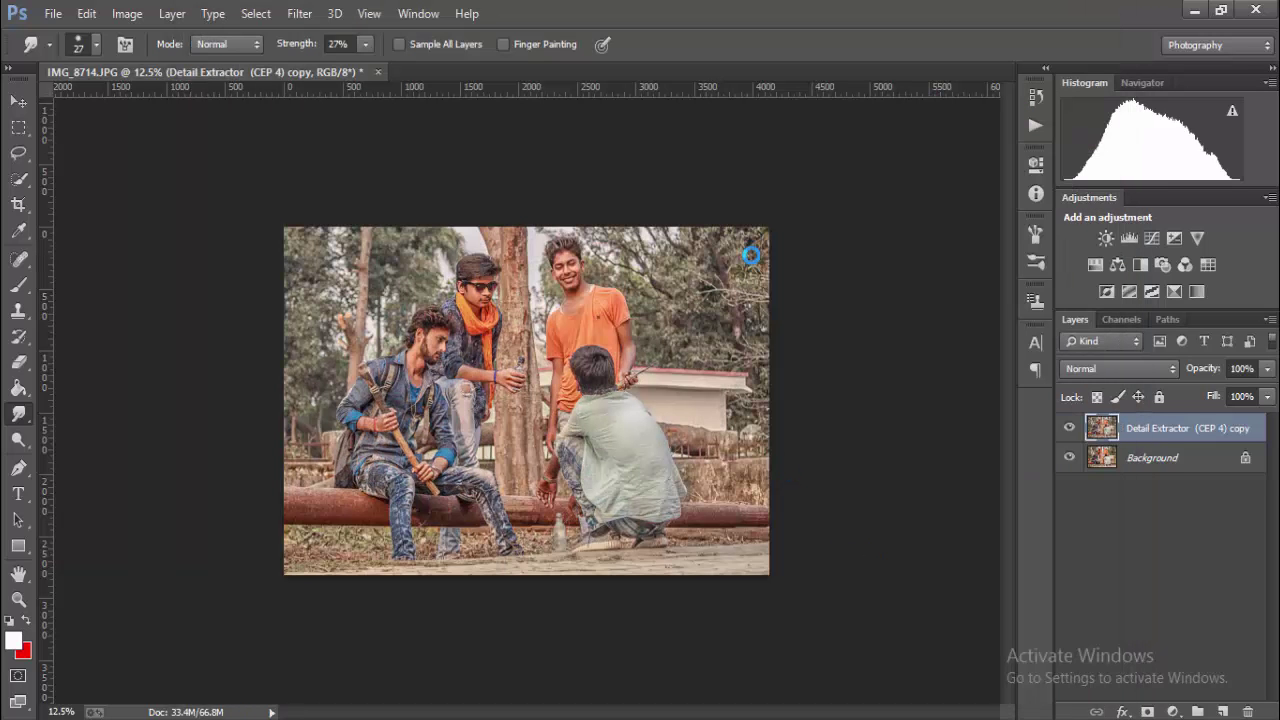
Step: Add a Levels adjustment layer with input levels 12/0.90/231 and output levels 15/235
key("ctrl+minus")
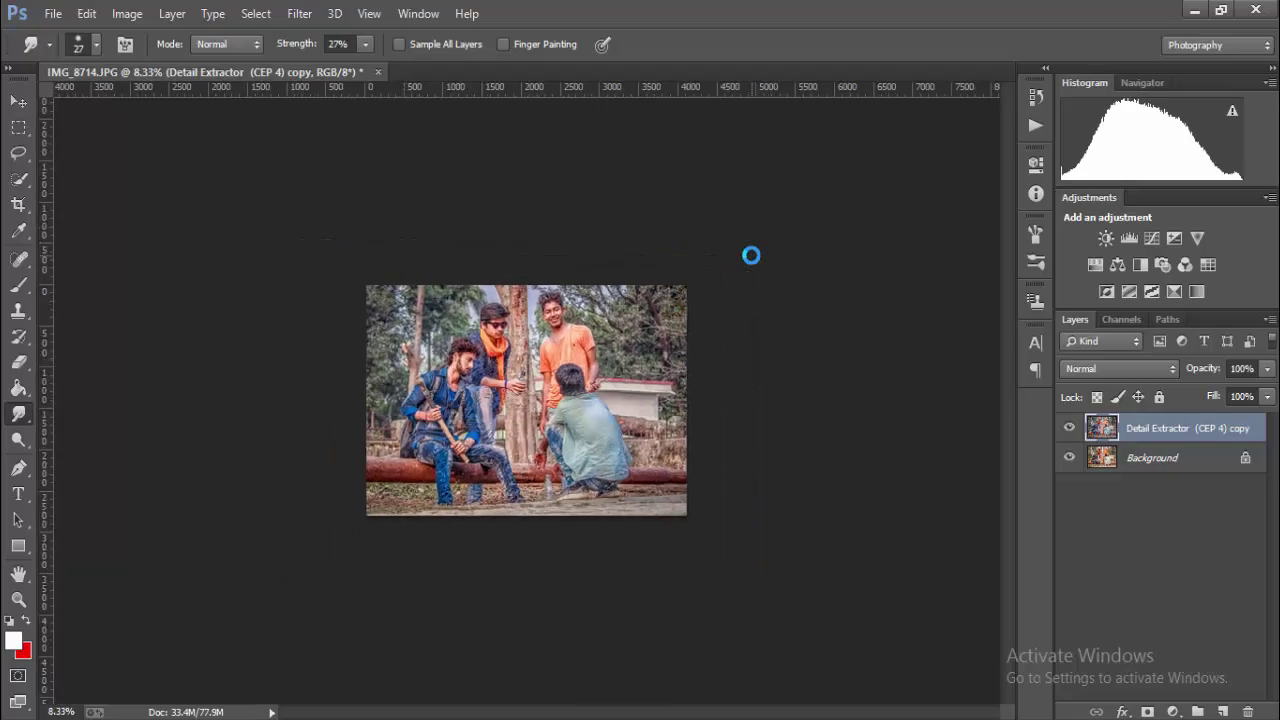
key("ctrl+plus")
key("ctrl+plus")
key("ctrl+plus")
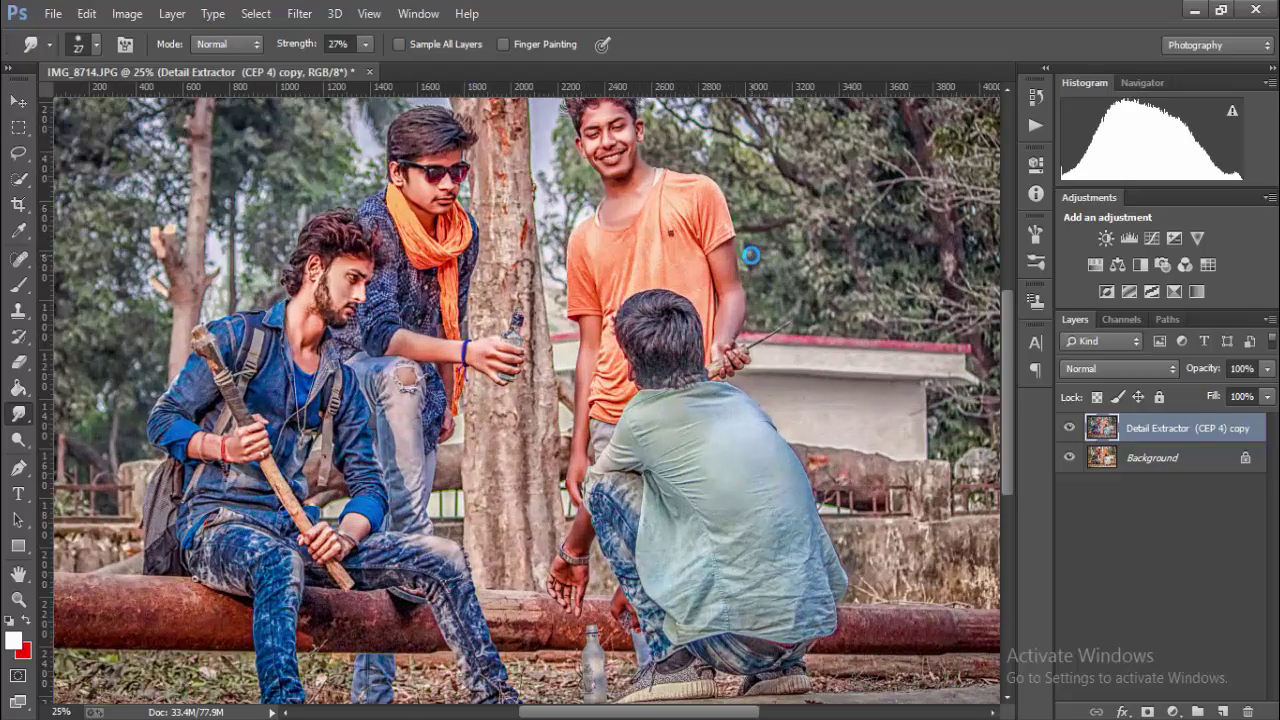
key("ctrl+minus")
key("ctrl+minus")
key("ctrl+minus")
key("ctrl+minus")
key("ctrl+plus")
key("ctrl+plus")
key("ctrl+plus")
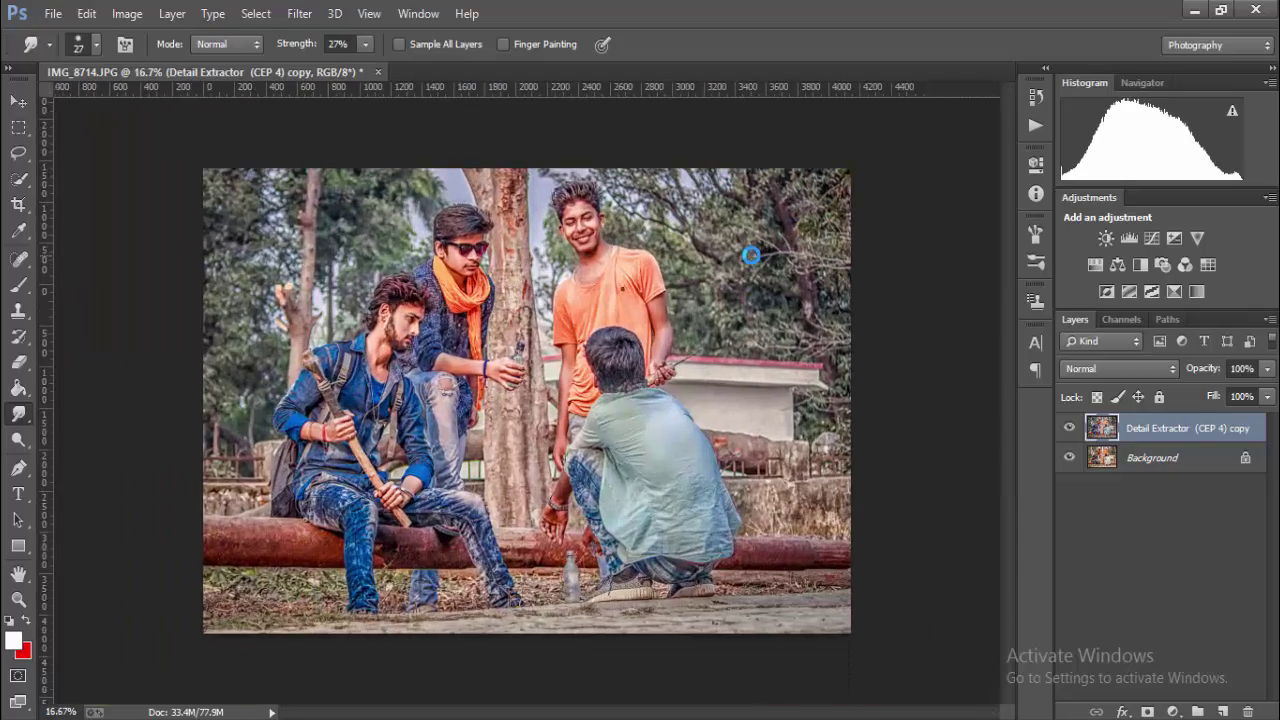
left_click(1174, 711)
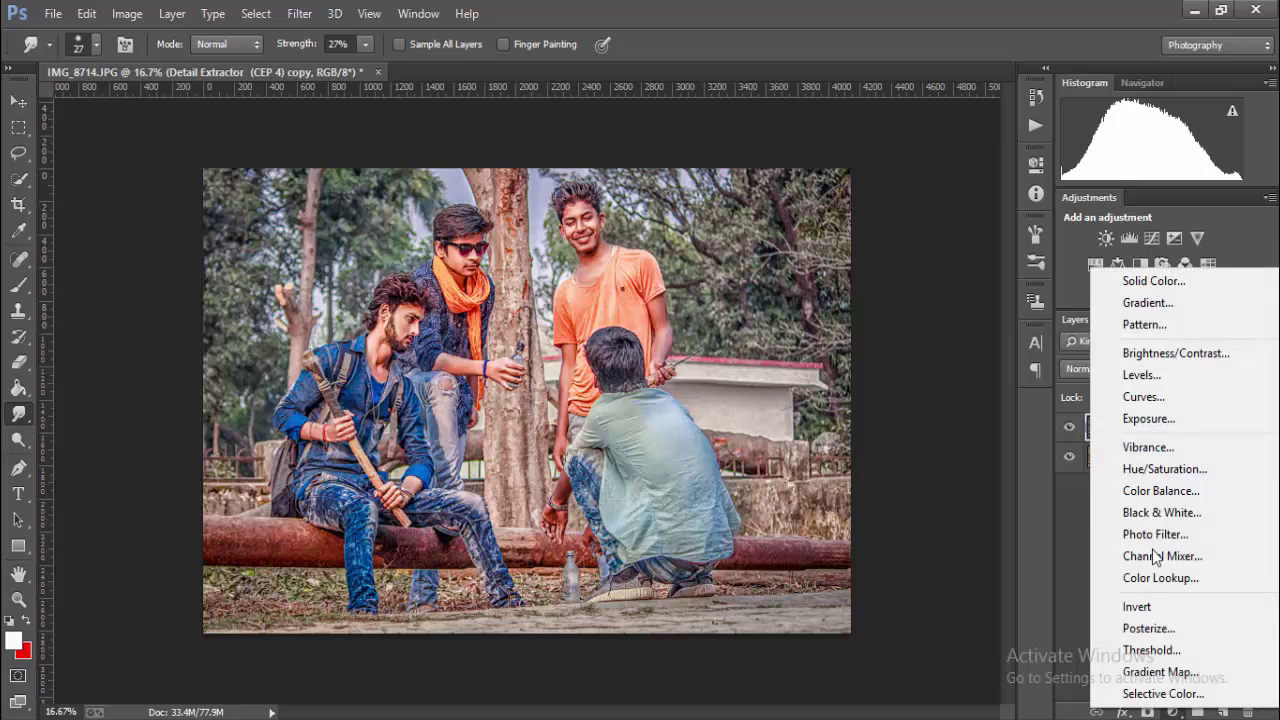
left_click(1140, 371)
left_click_drag(851, 356, 857, 357)
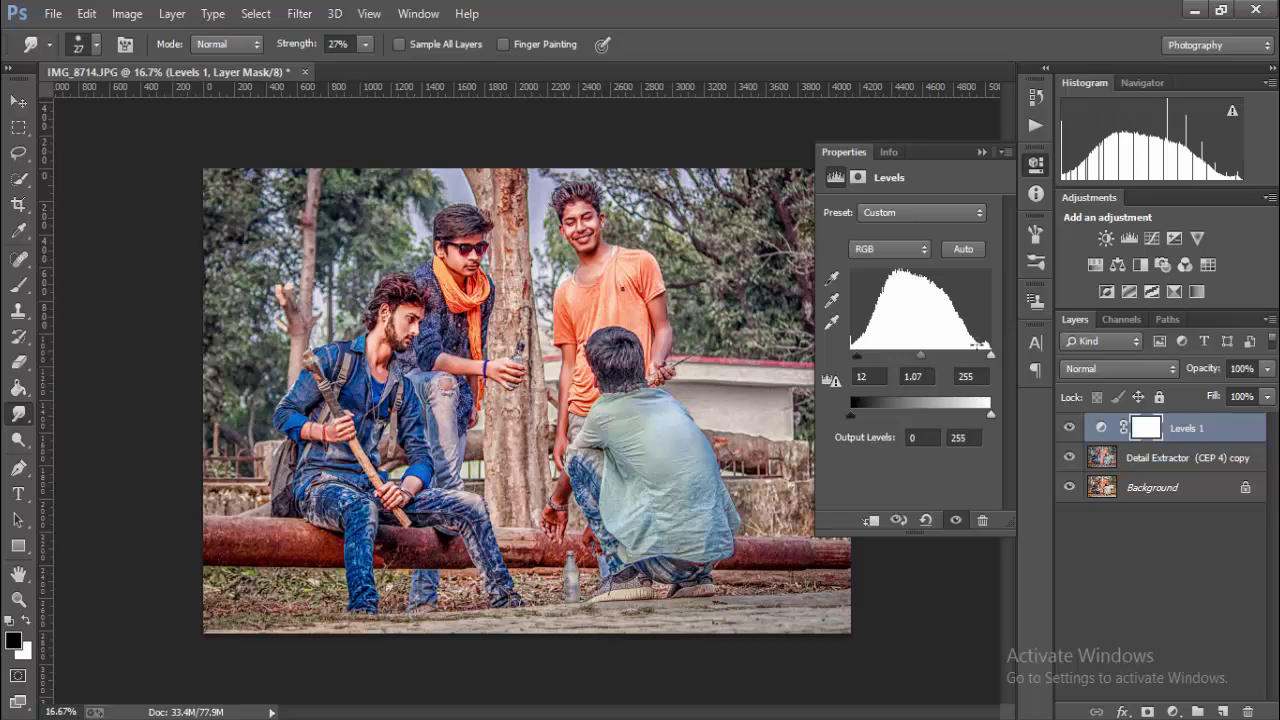
left_click_drag(985, 355, 978, 356)
left_click_drag(848, 413, 857, 412)
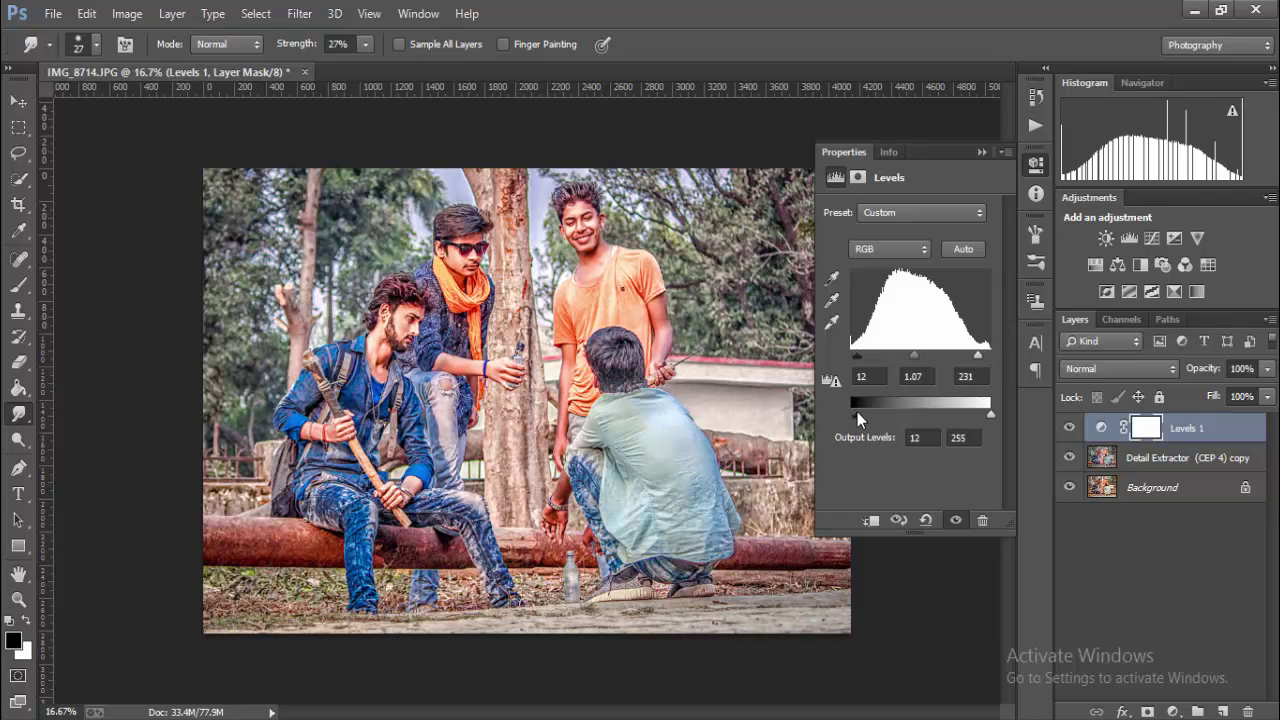
left_click_drag(990, 413, 982, 415)
mouse_move(918, 360)
left_mouse_down()
mouse_move(940, 360)
mouse_move(920, 360)
left_mouse_up()
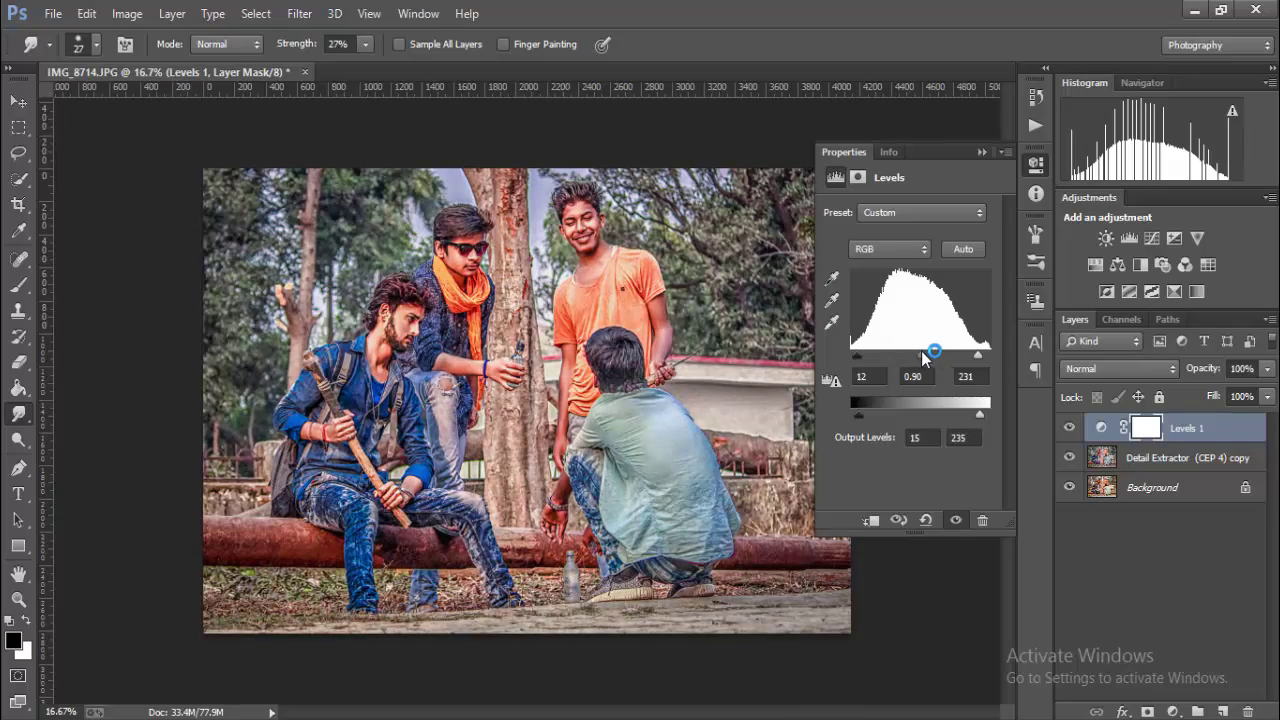
left_click(981, 152)
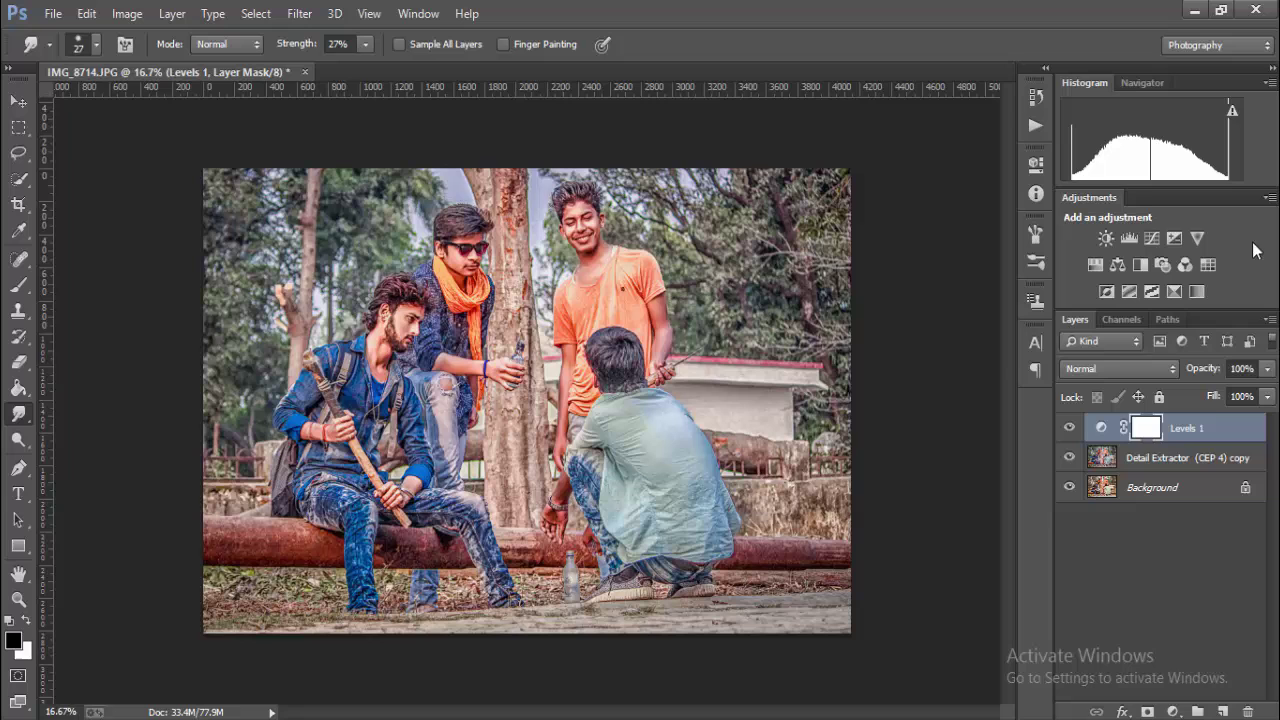
Step: Add a Color Lookup layer and try the 2Strip, Fuji REALA 500D Kodak 2393 and Fuji ETERNA 250D Fuji 3510 looks
left_click(1208, 264)
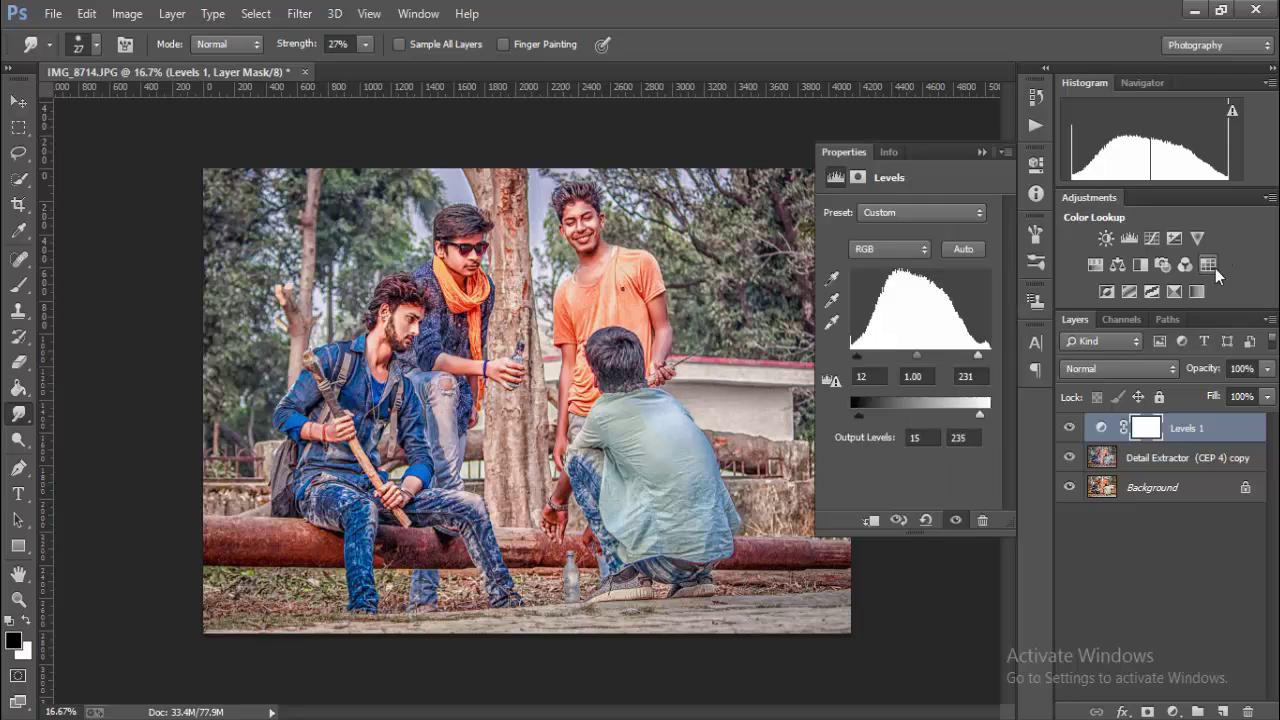
left_click(946, 212)
left_click(940, 290)
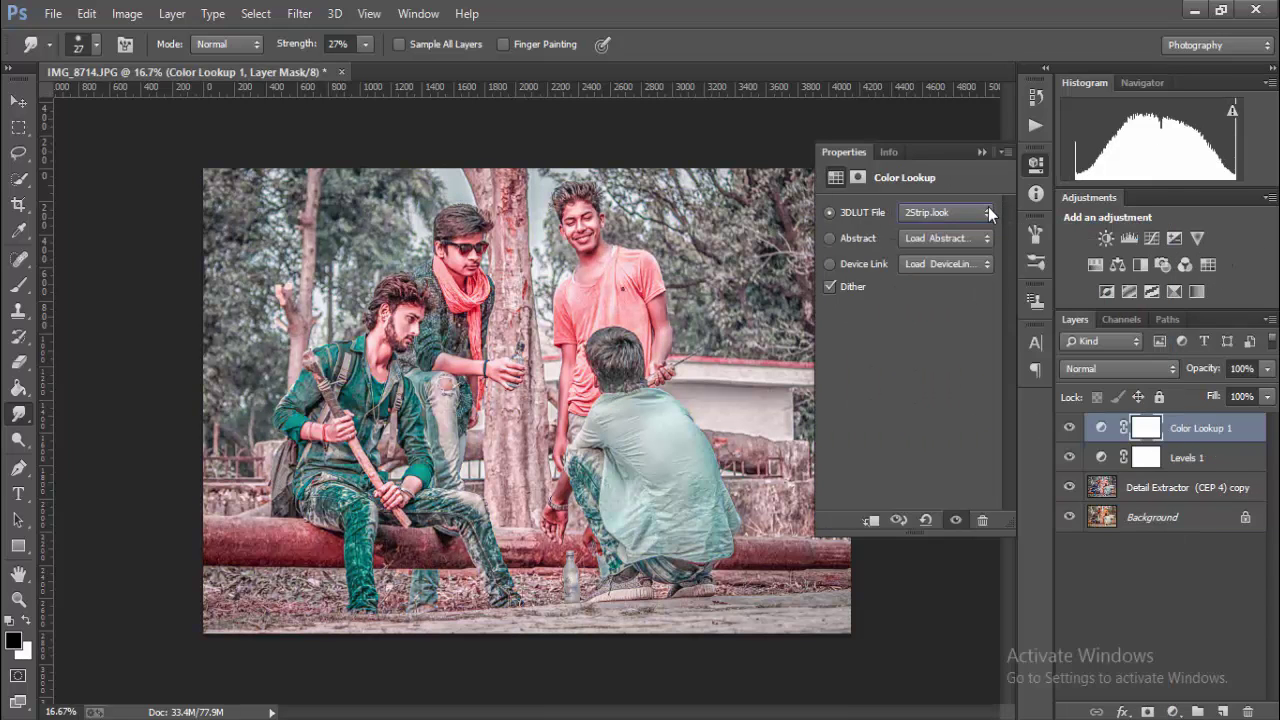
left_click(988, 212)
left_click(955, 520)
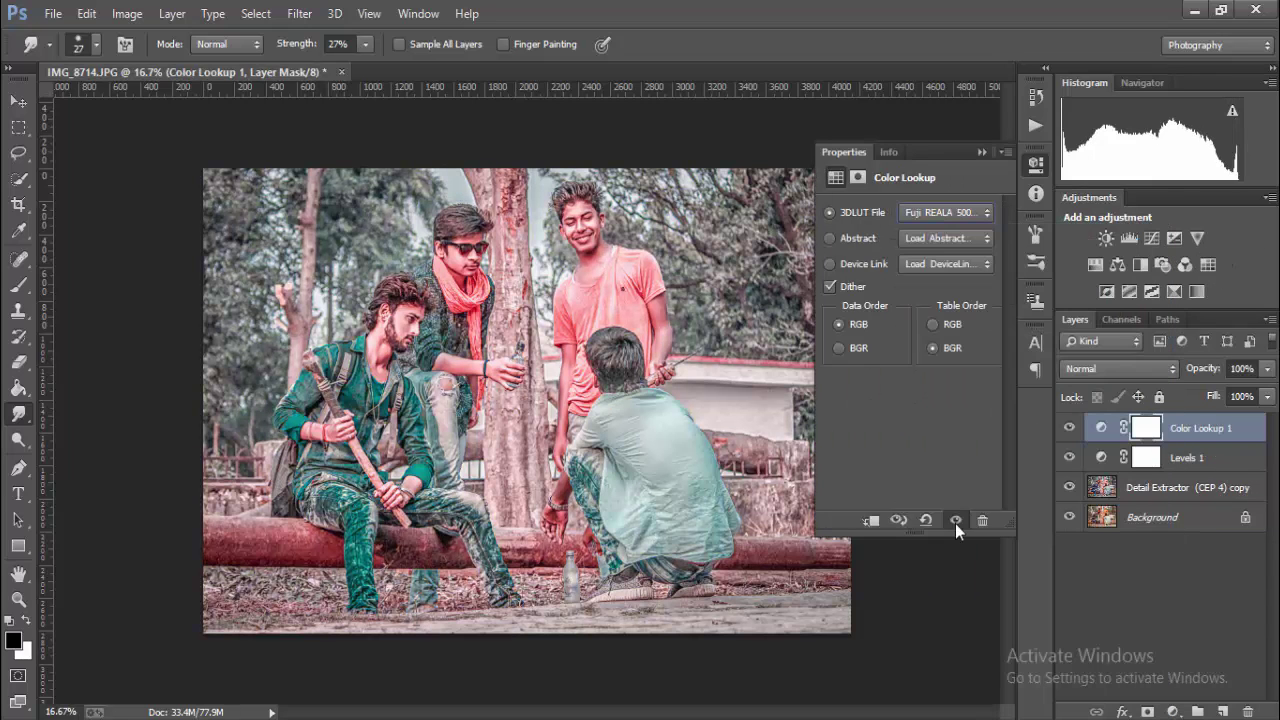
left_click(942, 216)
left_click(926, 422)
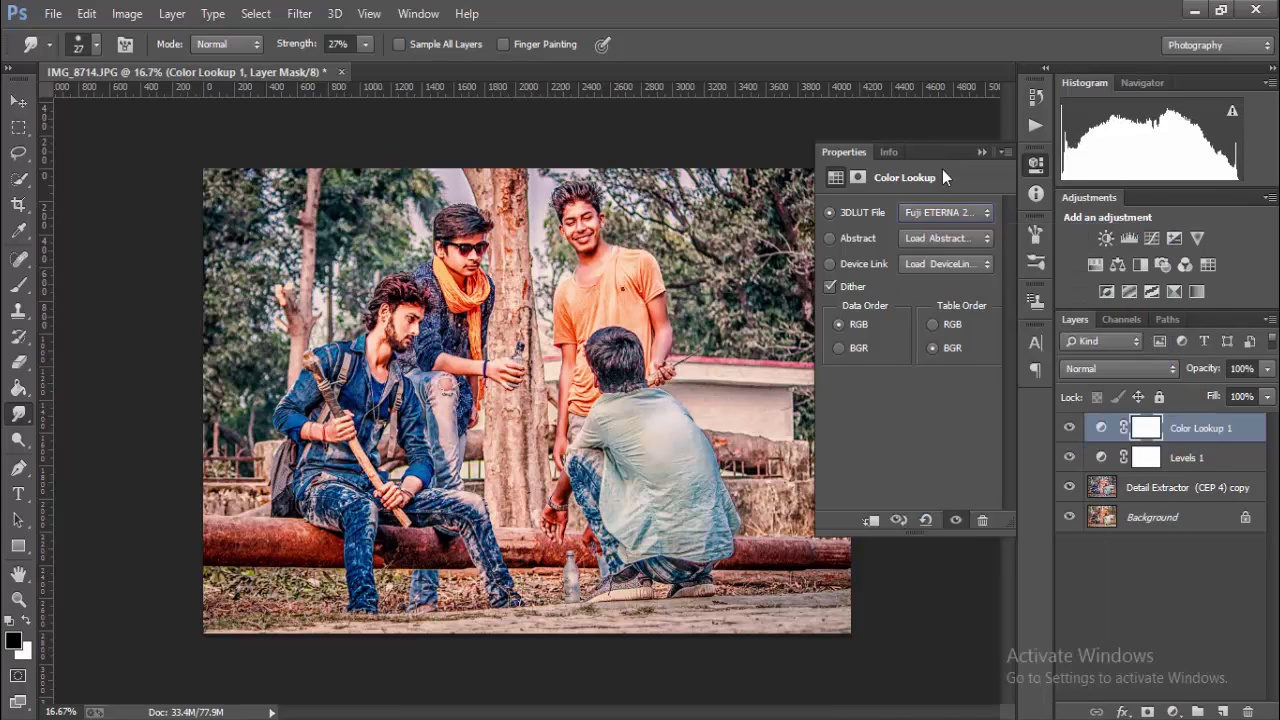
Step: Try the Kodak 5205 Fuji 3510 and Kodak 5218 looks, then delete the Color Lookup 1 layer
left_click(945, 212)
left_click(936, 563)
left_click(945, 212)
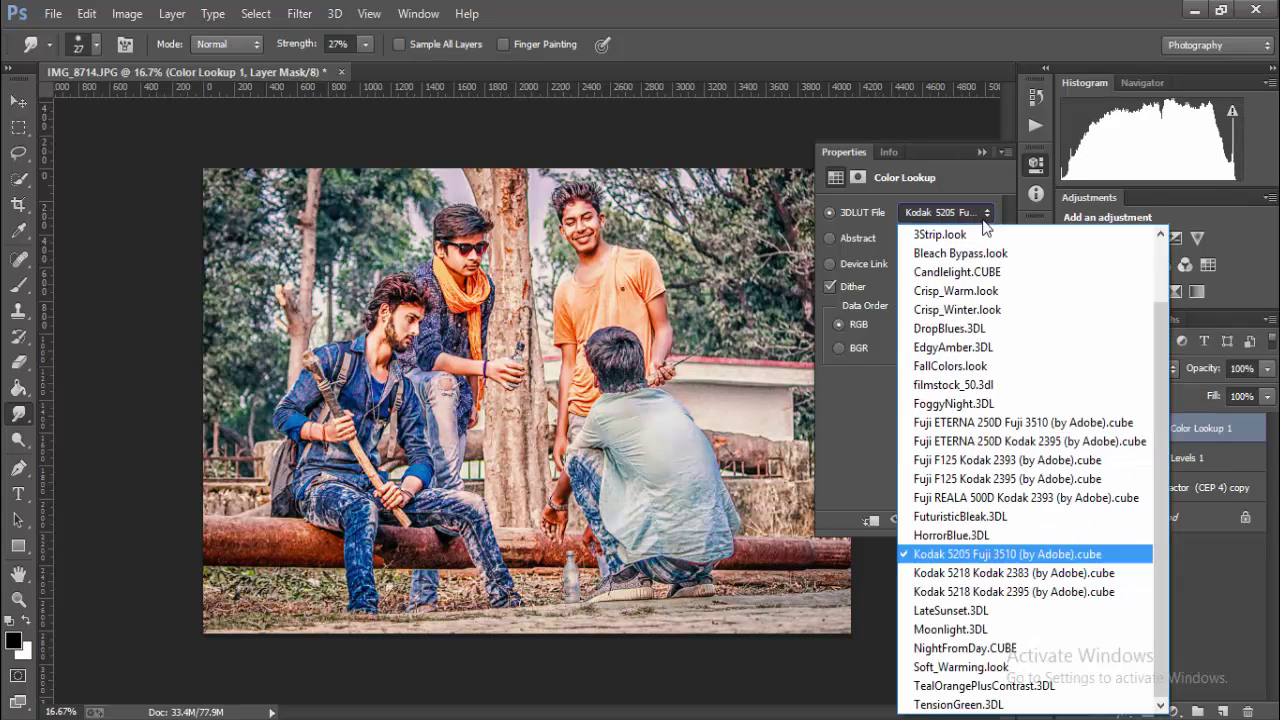
left_click(950, 592)
left_click(981, 152)
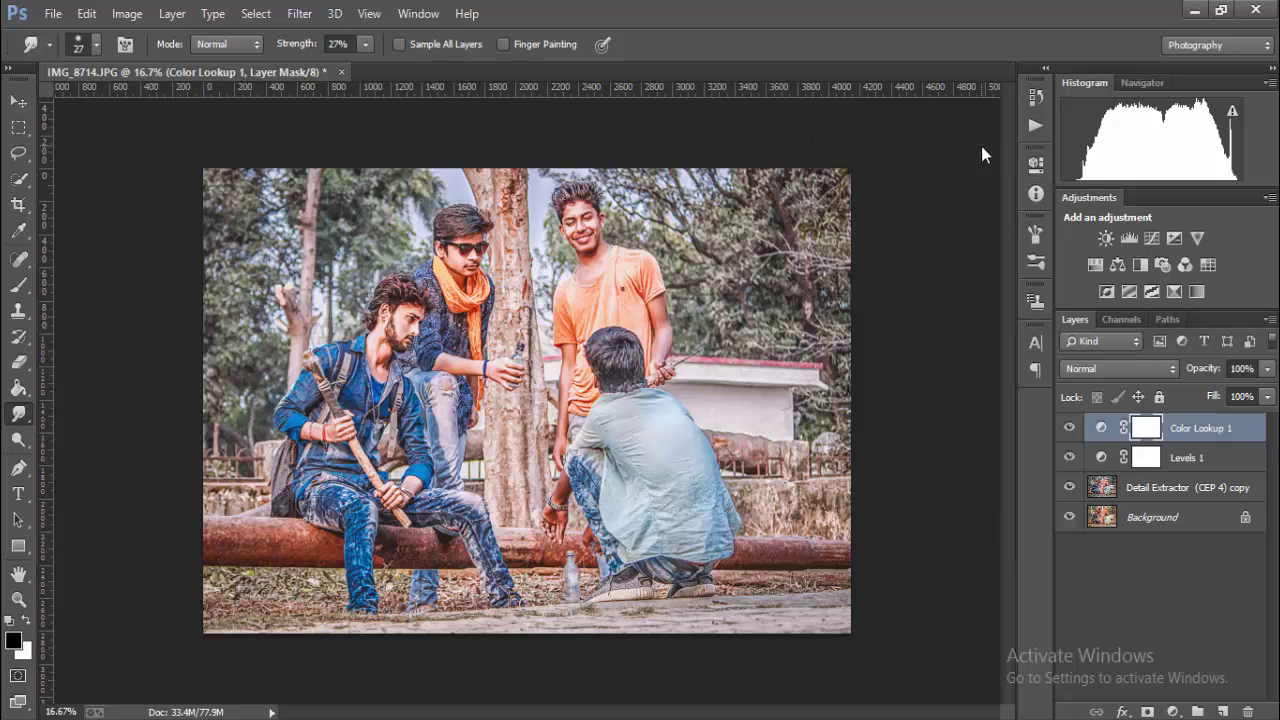
left_click(1249, 712)
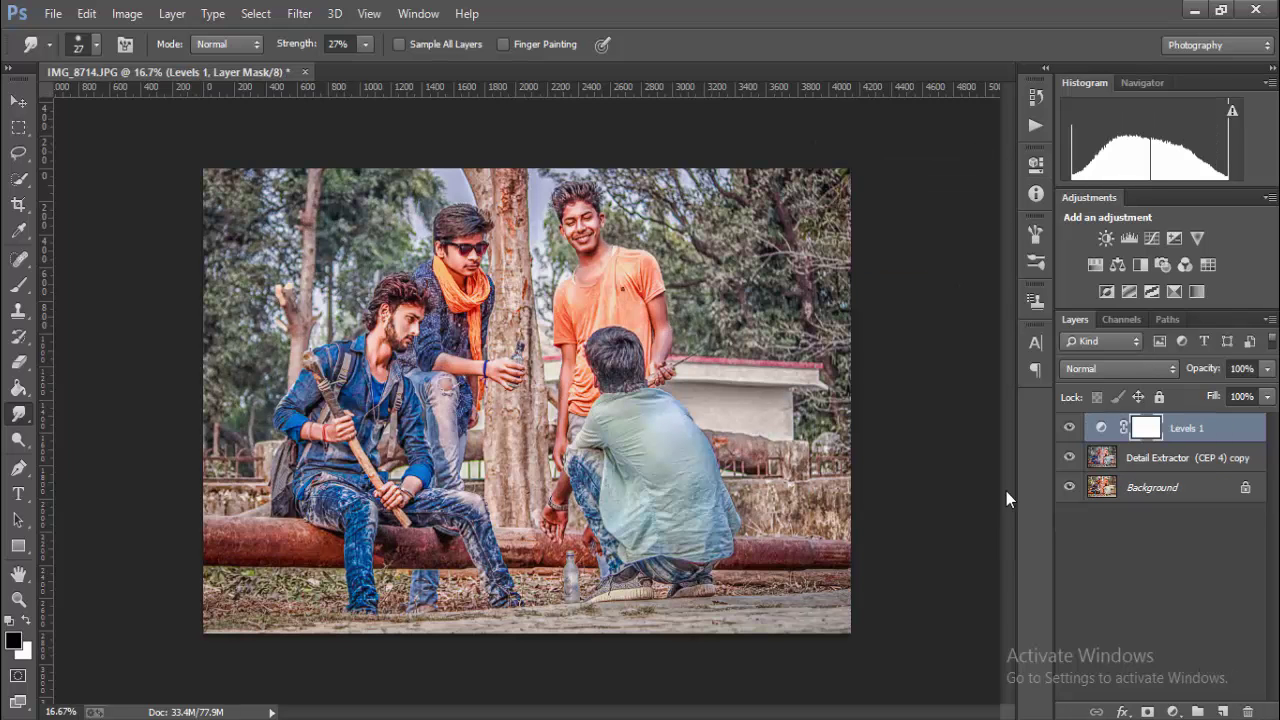
Step: Add a Selective Color adjustment layer above Levels 1
key("ctrl+minus")
key("ctrl+minus")
key("ctrl+minus")
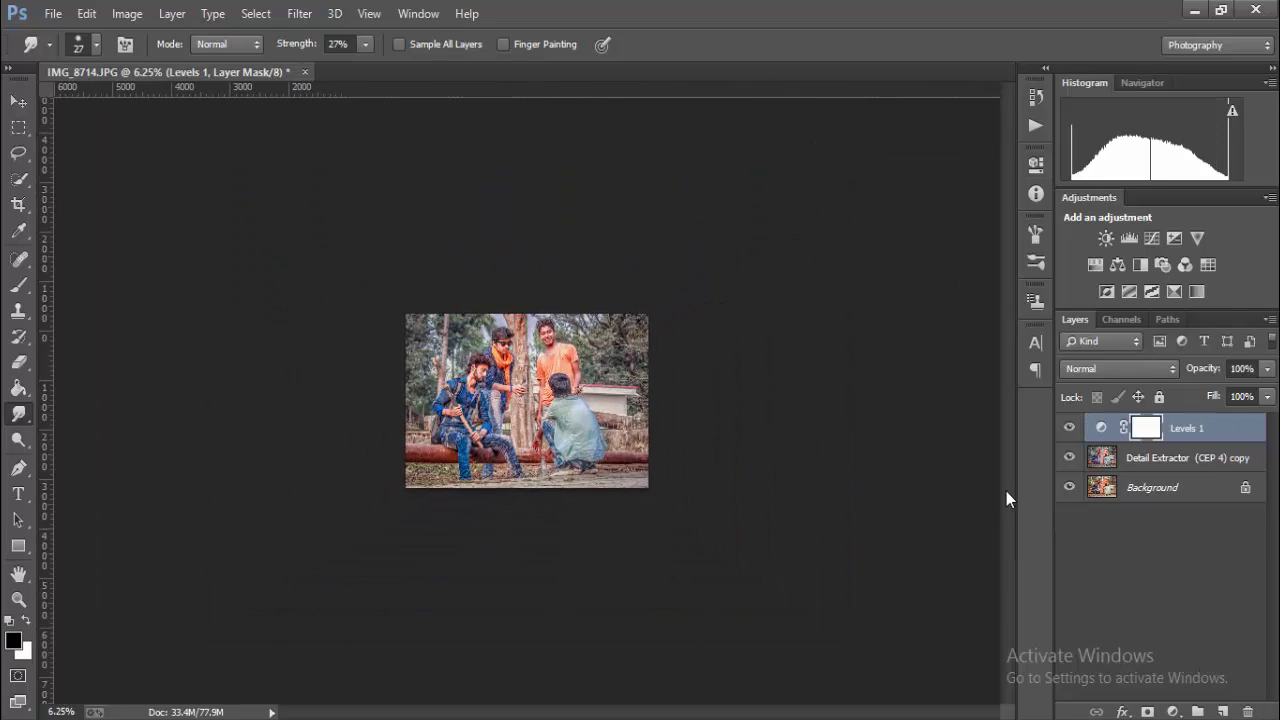
key("ctrl+plus")
key("ctrl+plus")
key("ctrl+plus")
key("ctrl+minus")
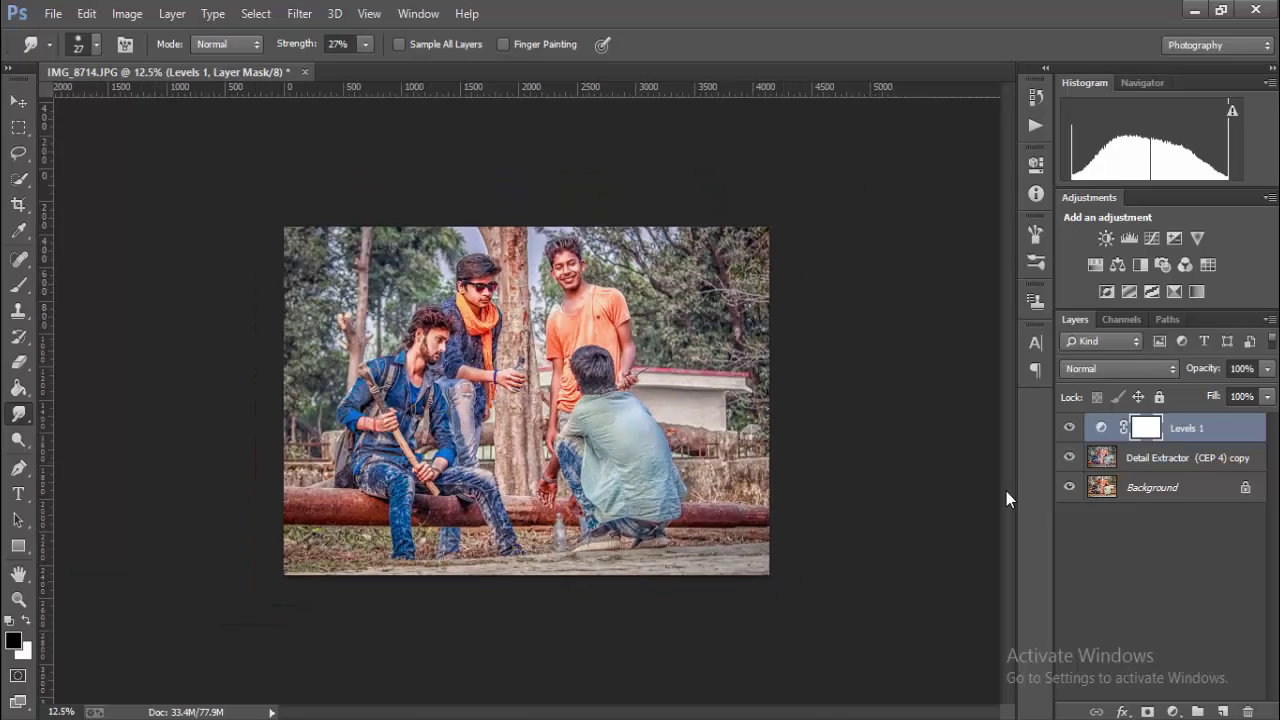
key("ctrl+plus")
key("ctrl+plus")
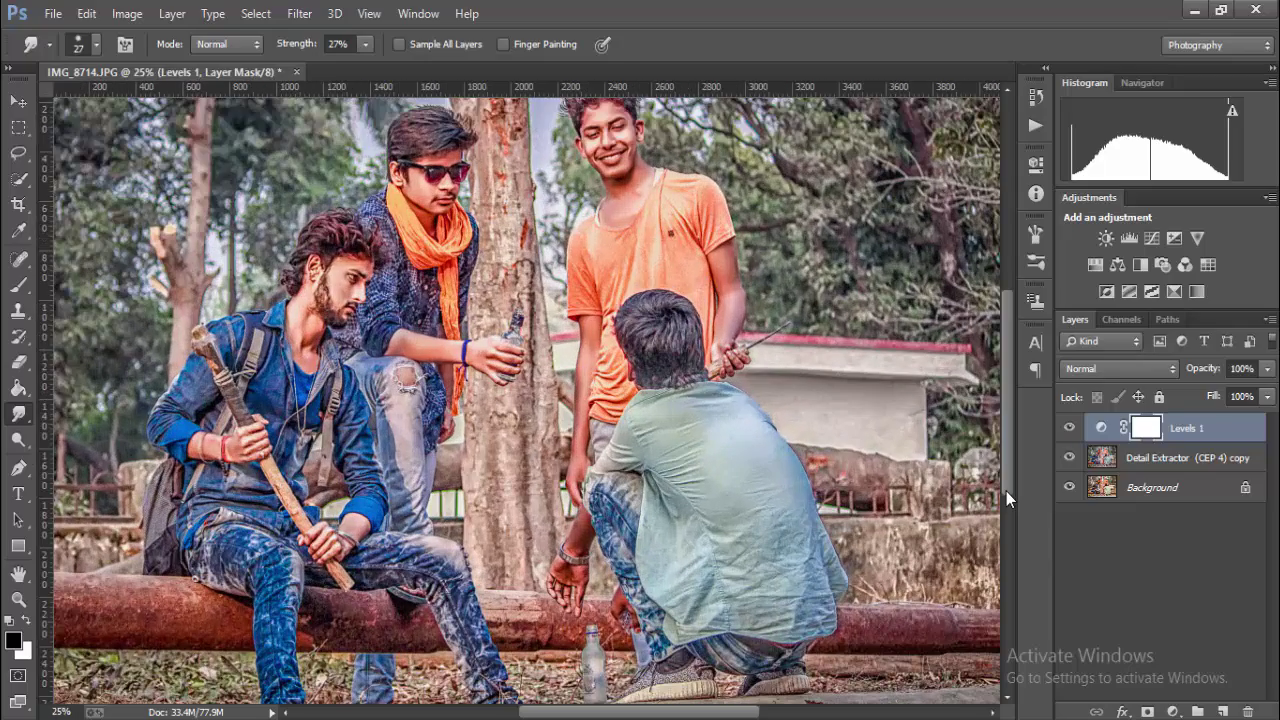
key("ctrl+minus")
key("ctrl+minus")
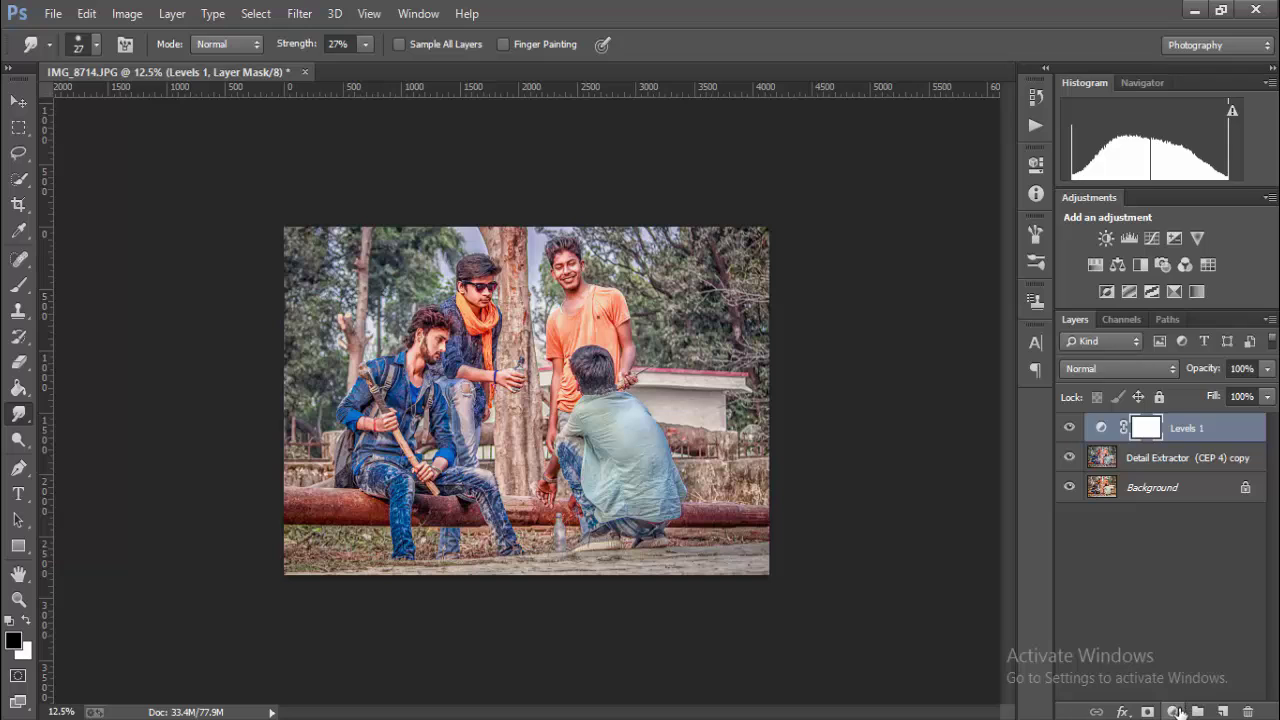
left_click(1178, 712)
left_click(1110, 694)
Step: Set Selective Color Blacks to Black +44 and Reds to Black -27
left_click(925, 238)
left_click(887, 384)
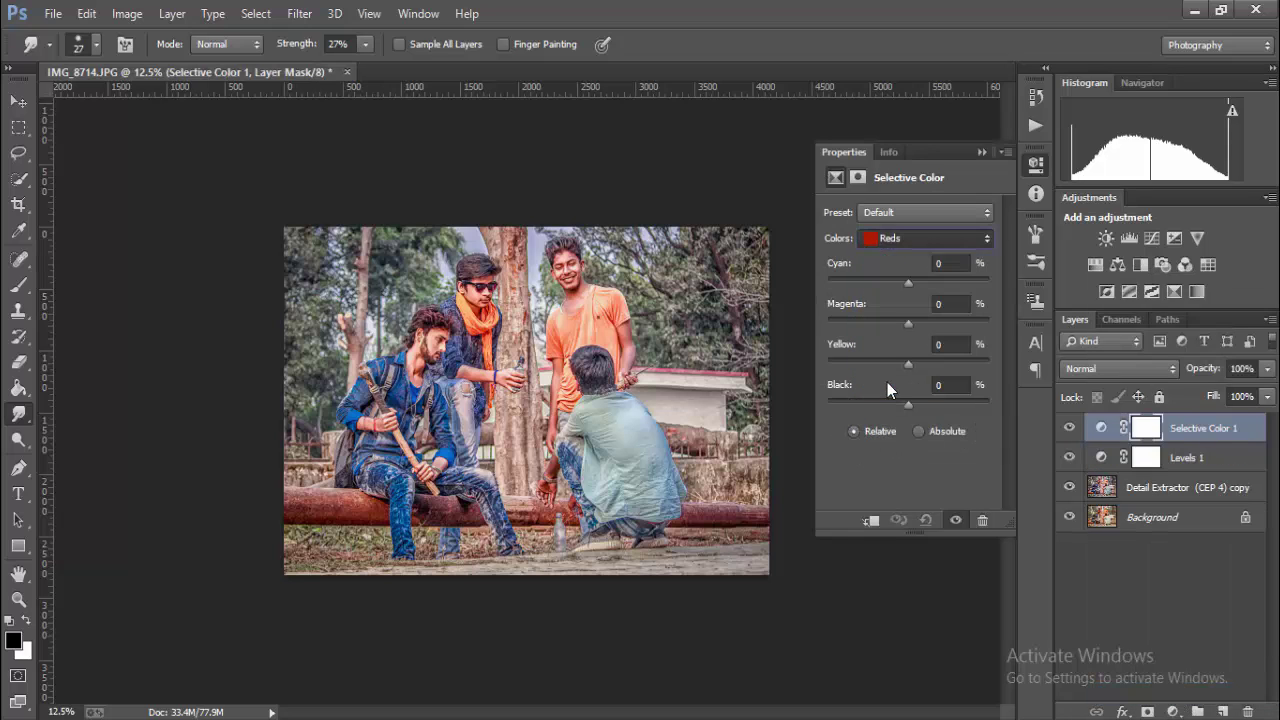
left_click_drag(904, 402, 944, 398)
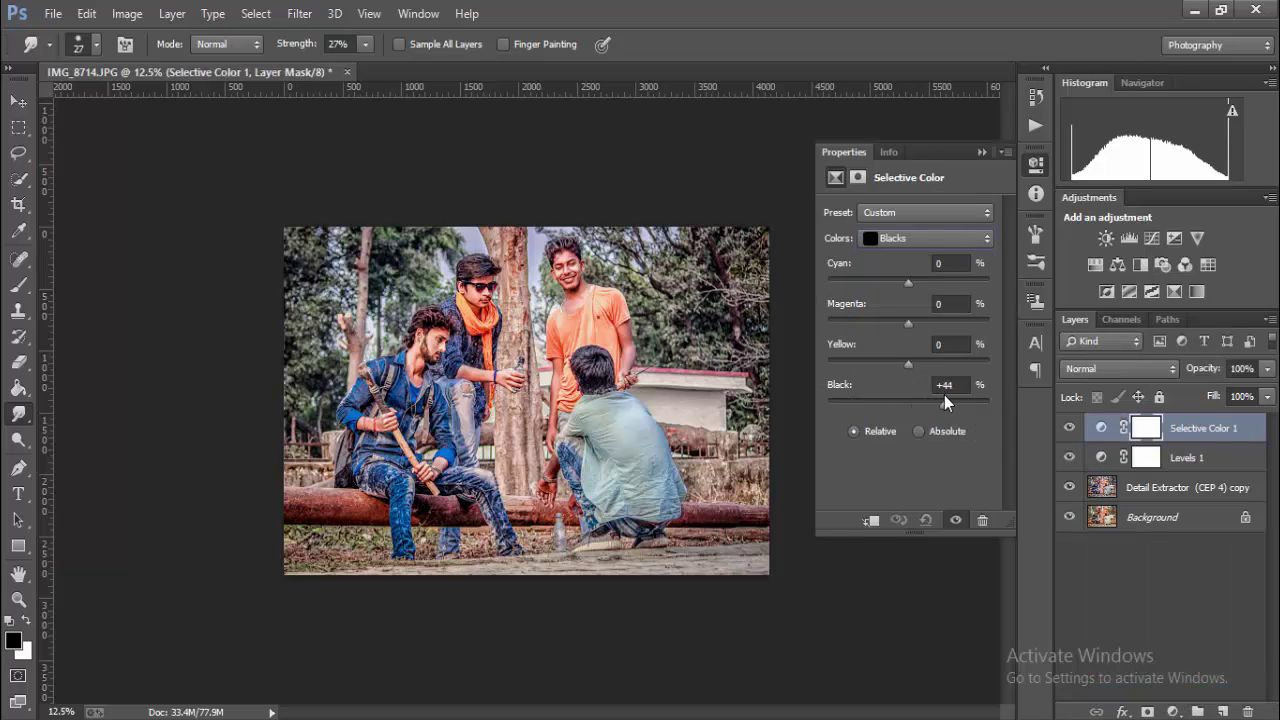
left_click(925, 238)
left_click(890, 254)
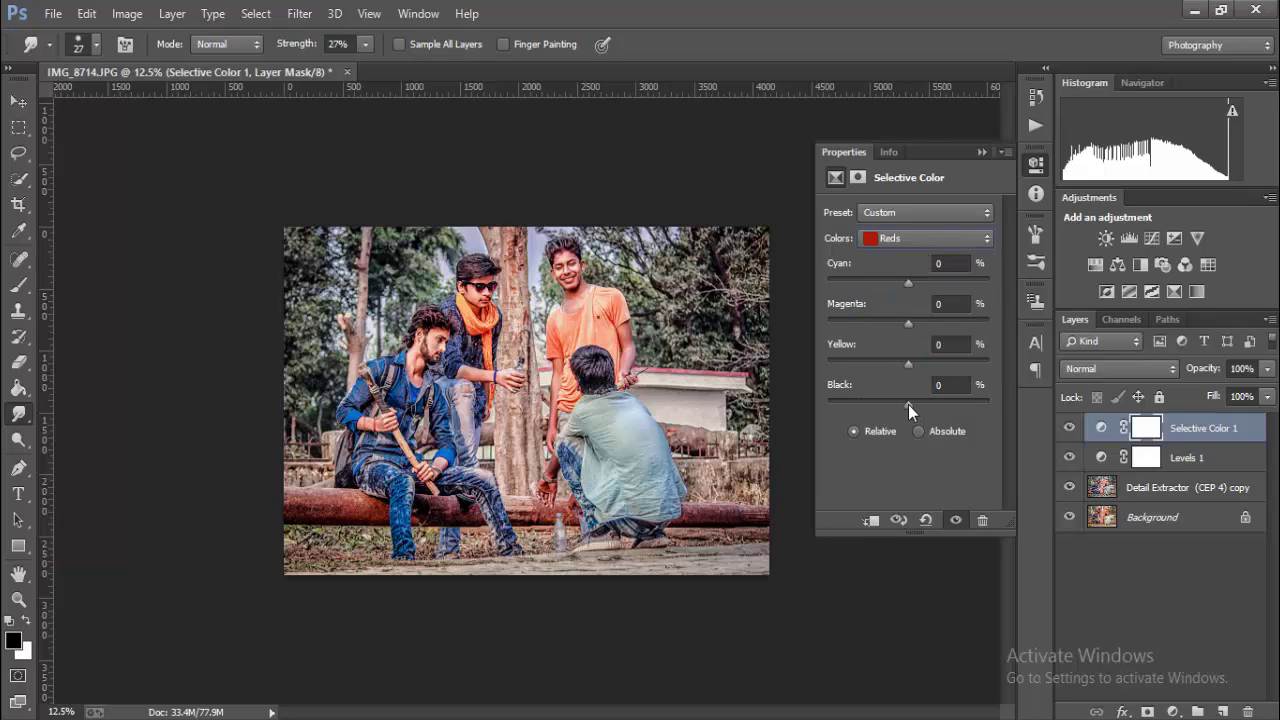
mouse_move(908, 404)
left_mouse_down()
mouse_move(872, 405)
mouse_move(908, 406)
mouse_move(887, 405)
left_mouse_up()
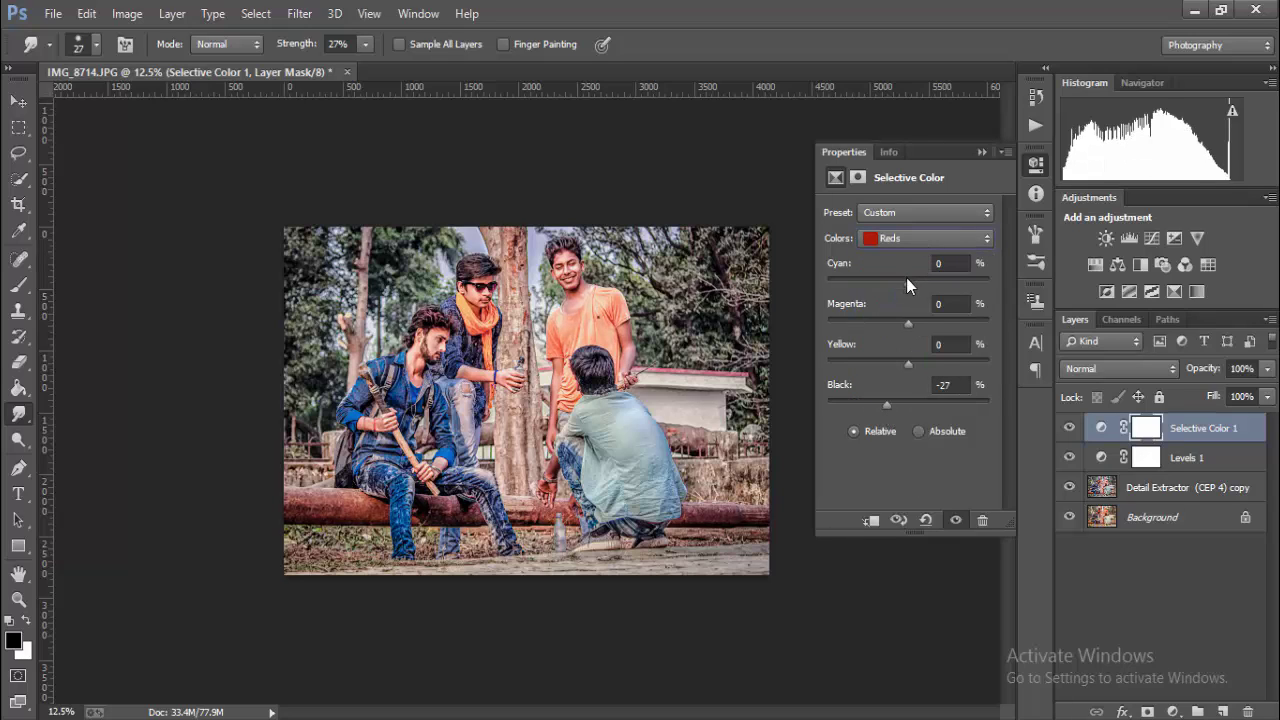
left_click(983, 152)
Step: Select Selective Color 1 and Levels 1 together and bring up their layer options
key("ctrl+minus")
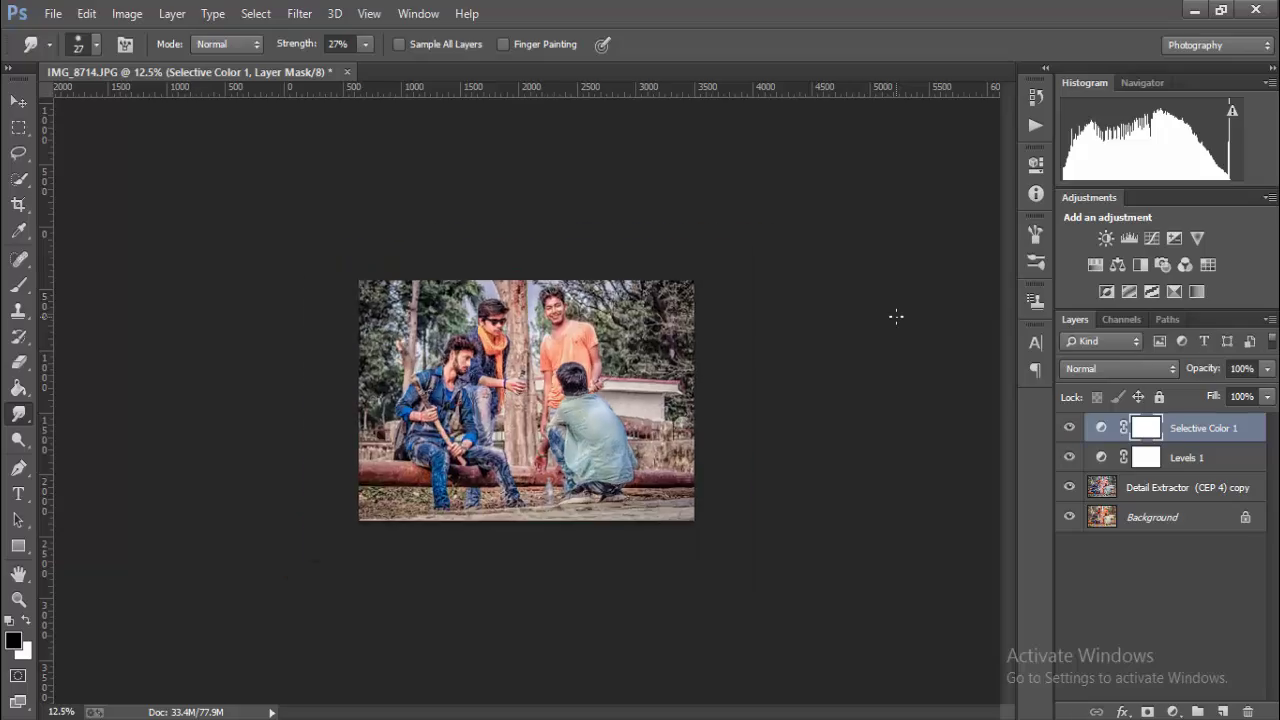
key("ctrl+minus")
key("ctrl+plus")
key("ctrl+plus")
key("ctrl+plus")
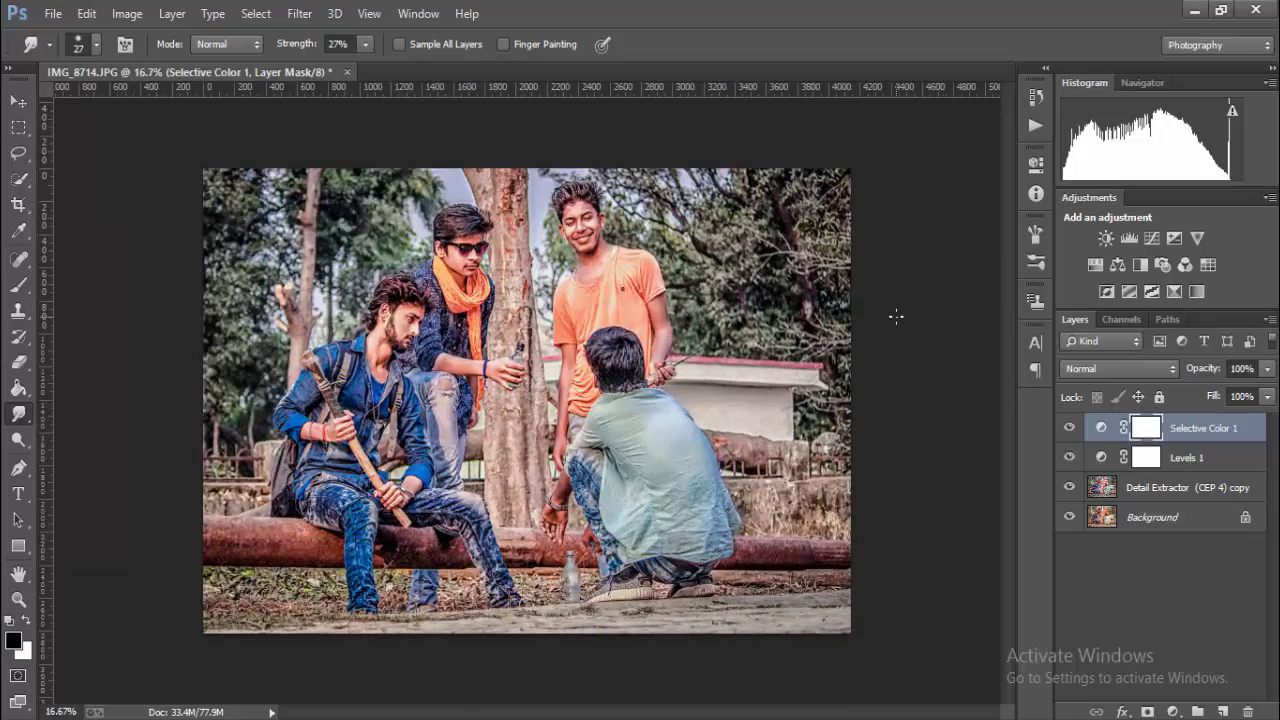
key("ctrl+plus")
key("ctrl+minus")
key("ctrl+minus")
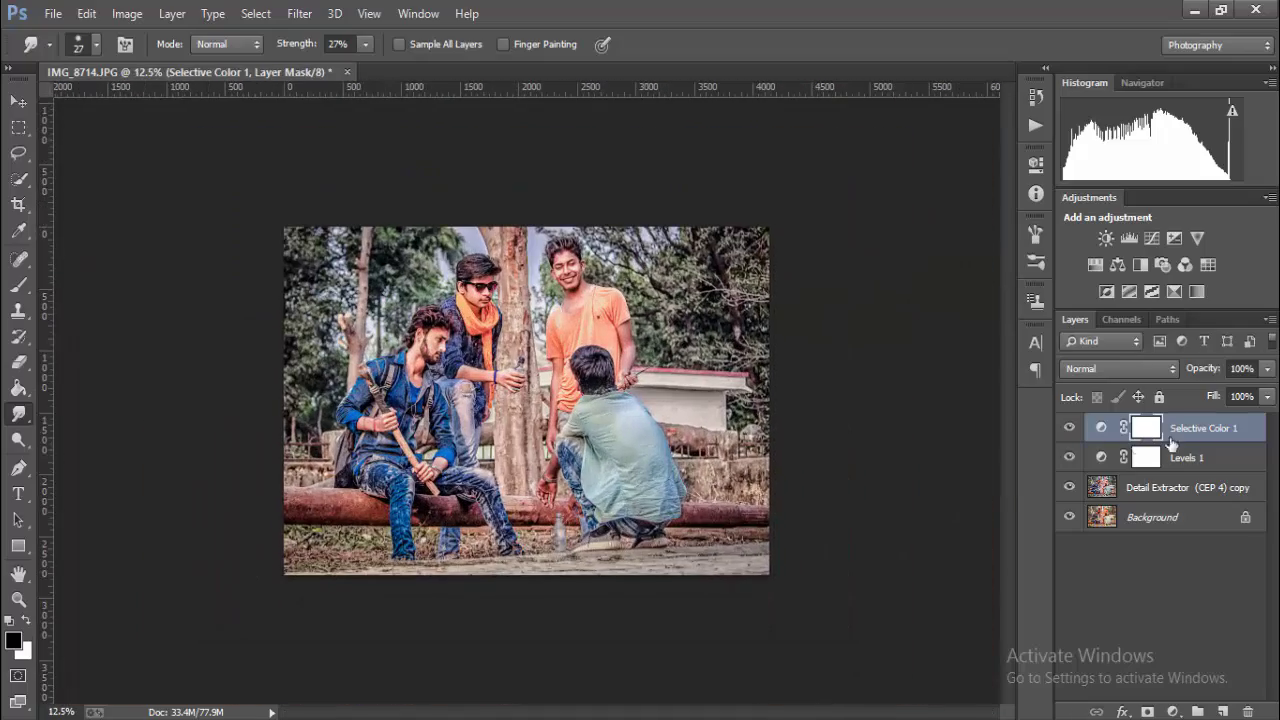
left_click(1186, 457, "shift")
right_click(1198, 457)
Step: Merge Selective Color 1, Levels 1 and the Detail Extractor copy into one layer
left_click(914, 576)
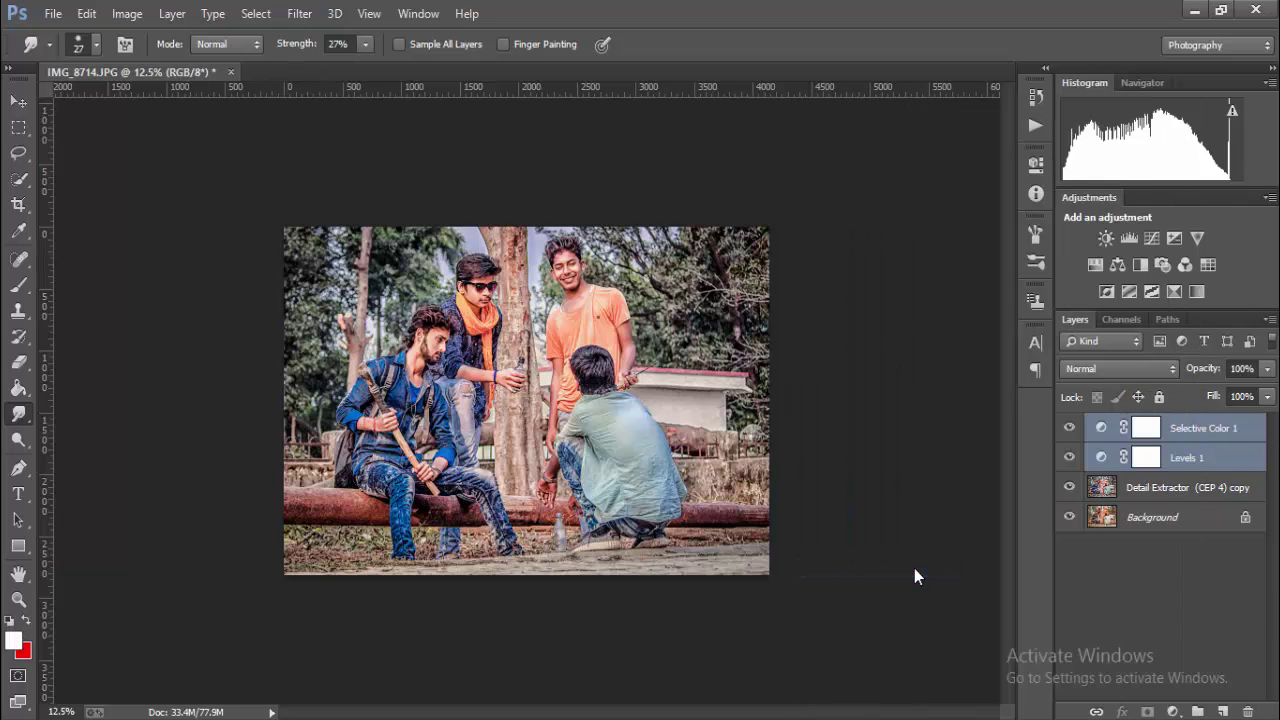
key("ctrl+z")
left_click(1228, 490)
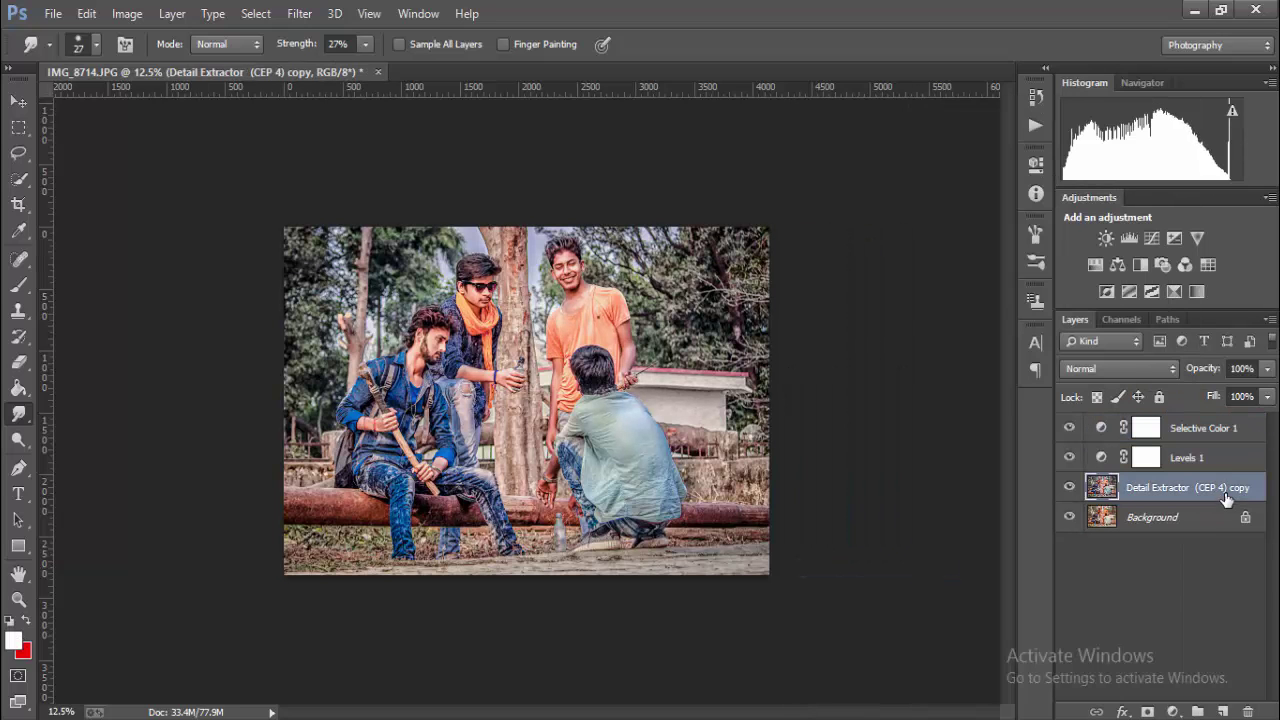
left_click(1230, 458, "shift")
left_click(1230, 428, "shift")
right_click(1230, 428)
left_click(889, 565)
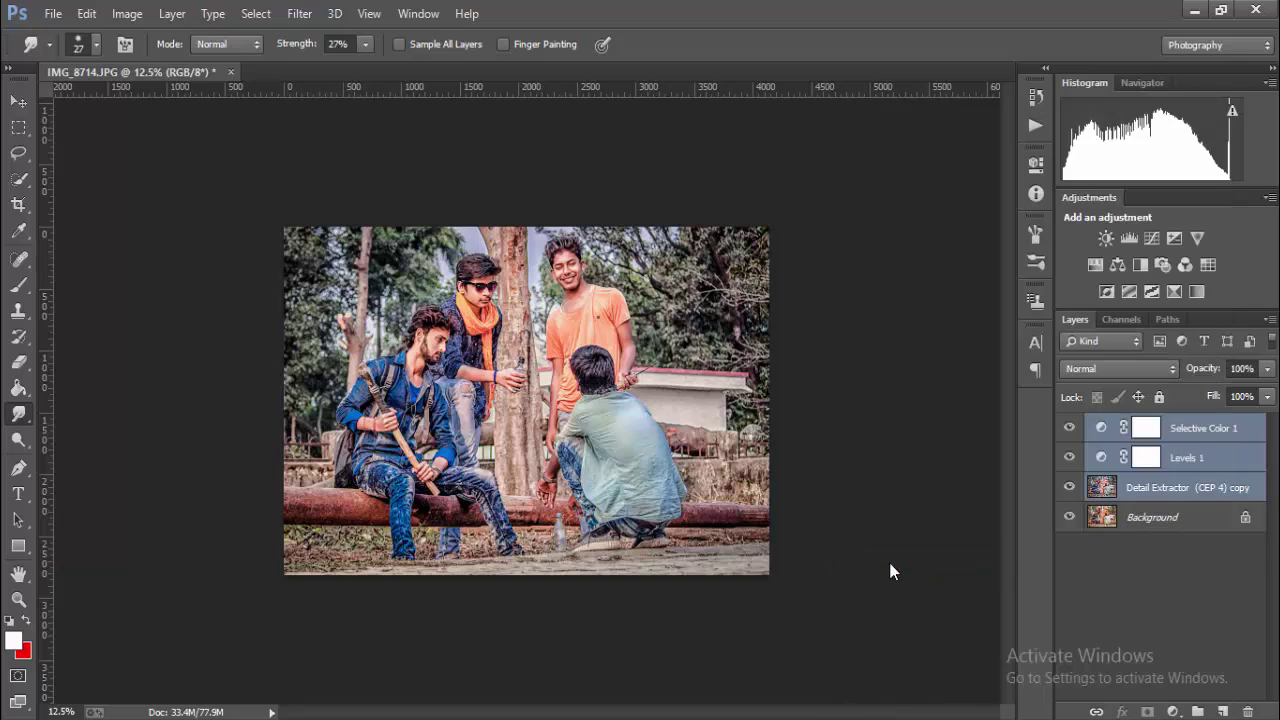
Step: Launch Color Efex Pro 4 from the Nik Collection filters
key("ctrl+plus")
left_click(299, 13)
mouse_move(333, 523)
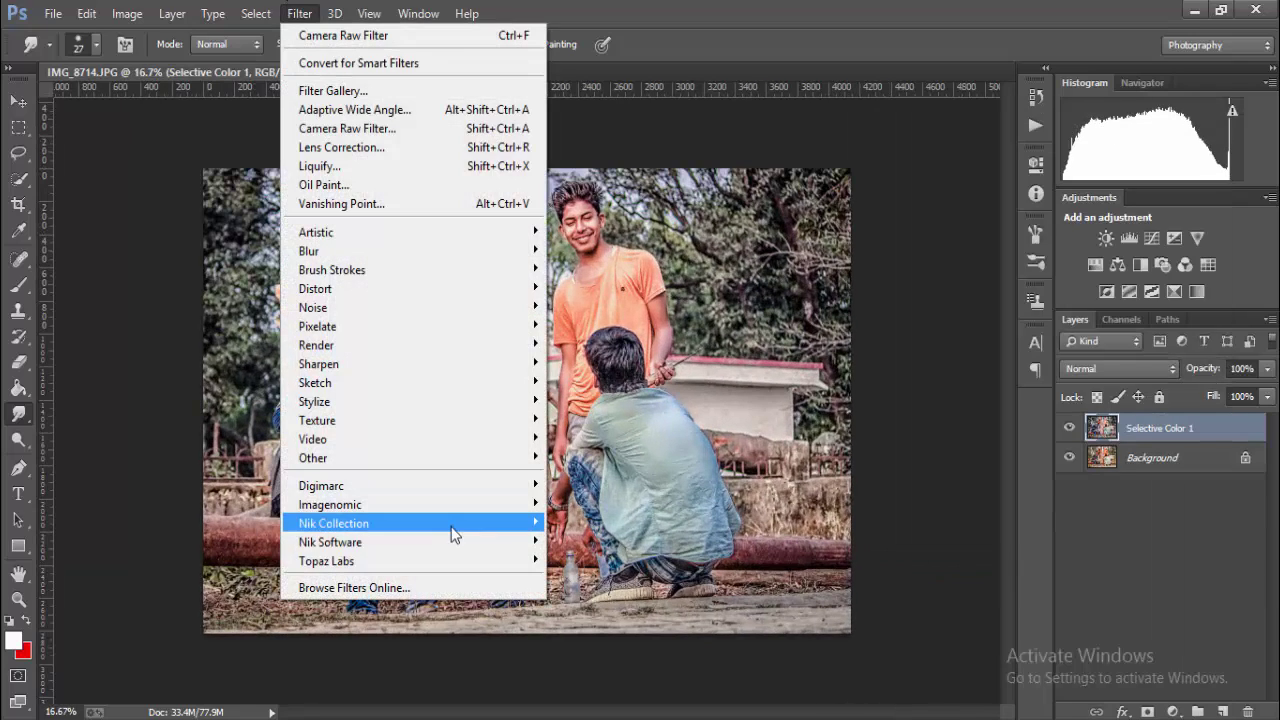
left_click(560, 541)
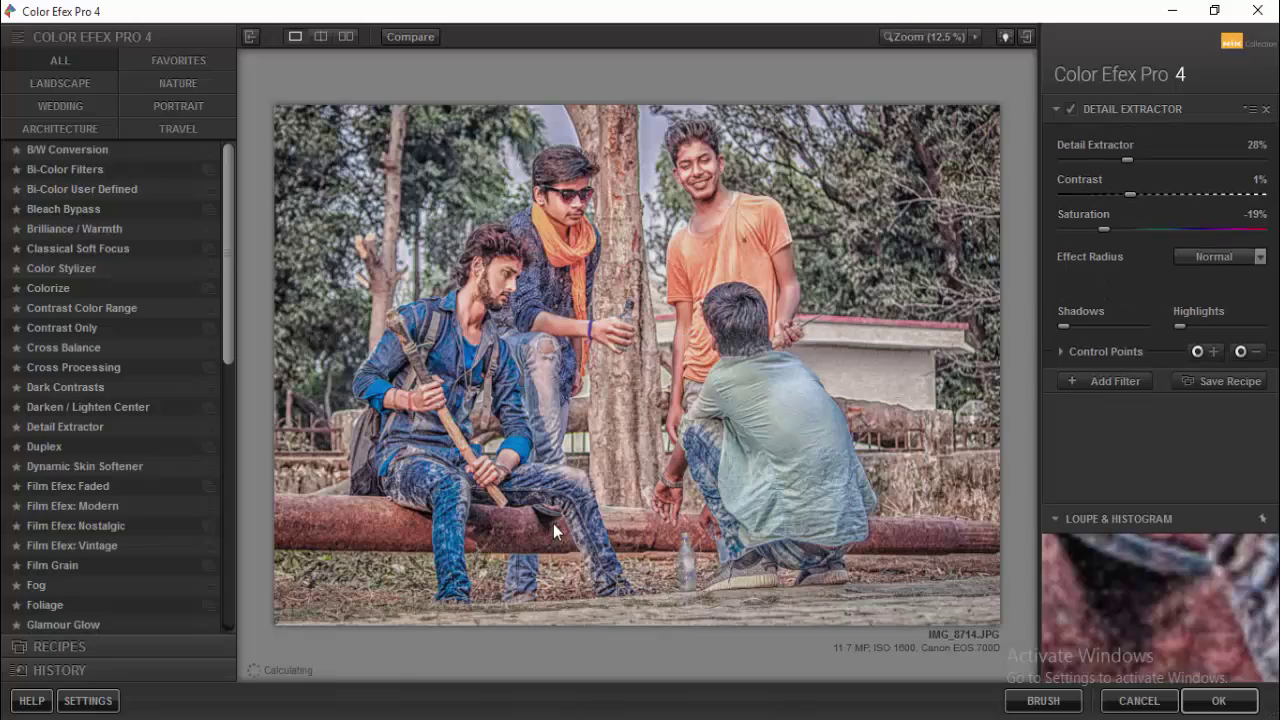
Step: Try Dark Contrasts with Dark Detail Extractor at 100%, then try Contrast Only
left_click(100, 386)
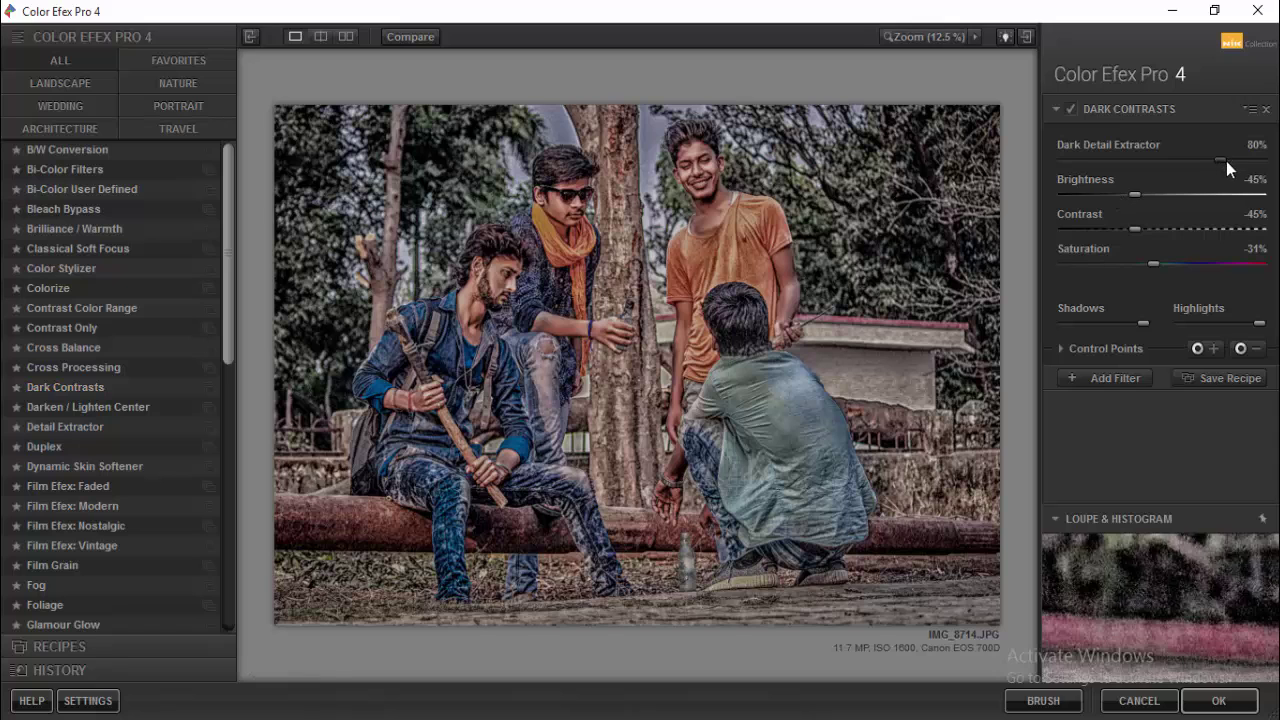
left_click_drag(1222, 160, 1266, 164)
mouse_move(1134, 194)
left_mouse_down()
mouse_move(1119, 194)
mouse_move(1116, 229)
mouse_move(1035, 239)
left_mouse_up()
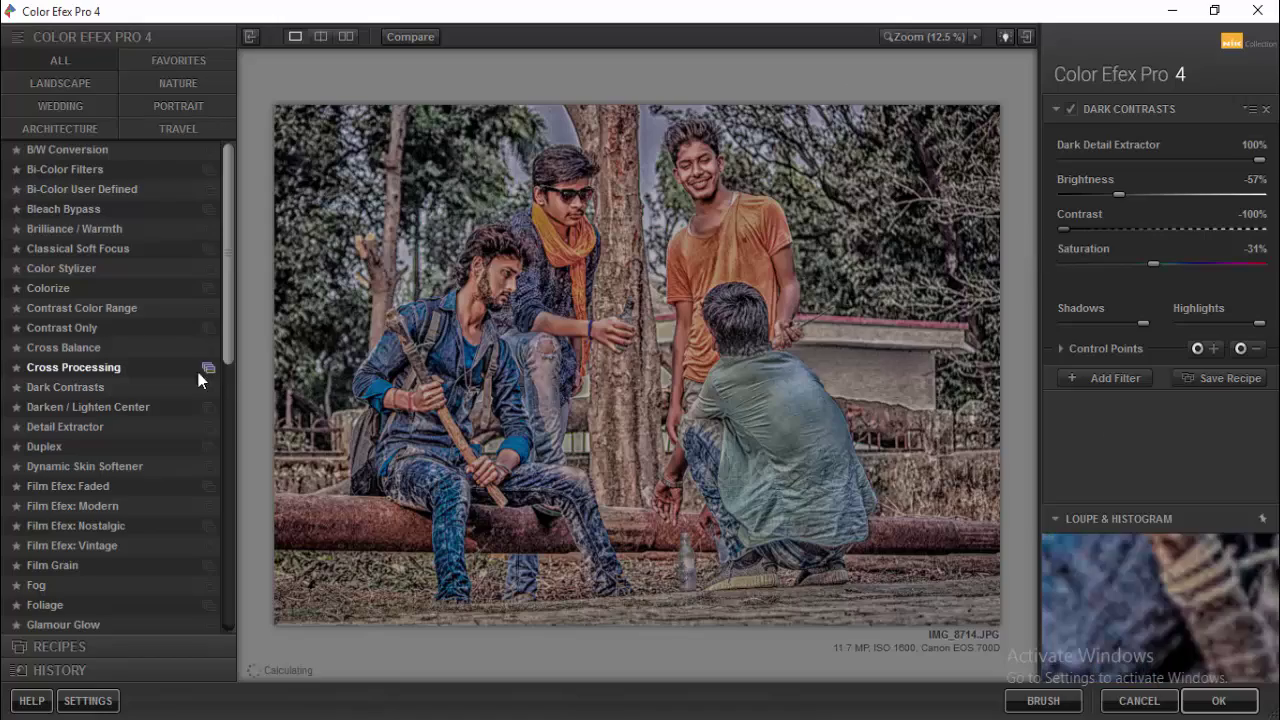
left_click(110, 330)
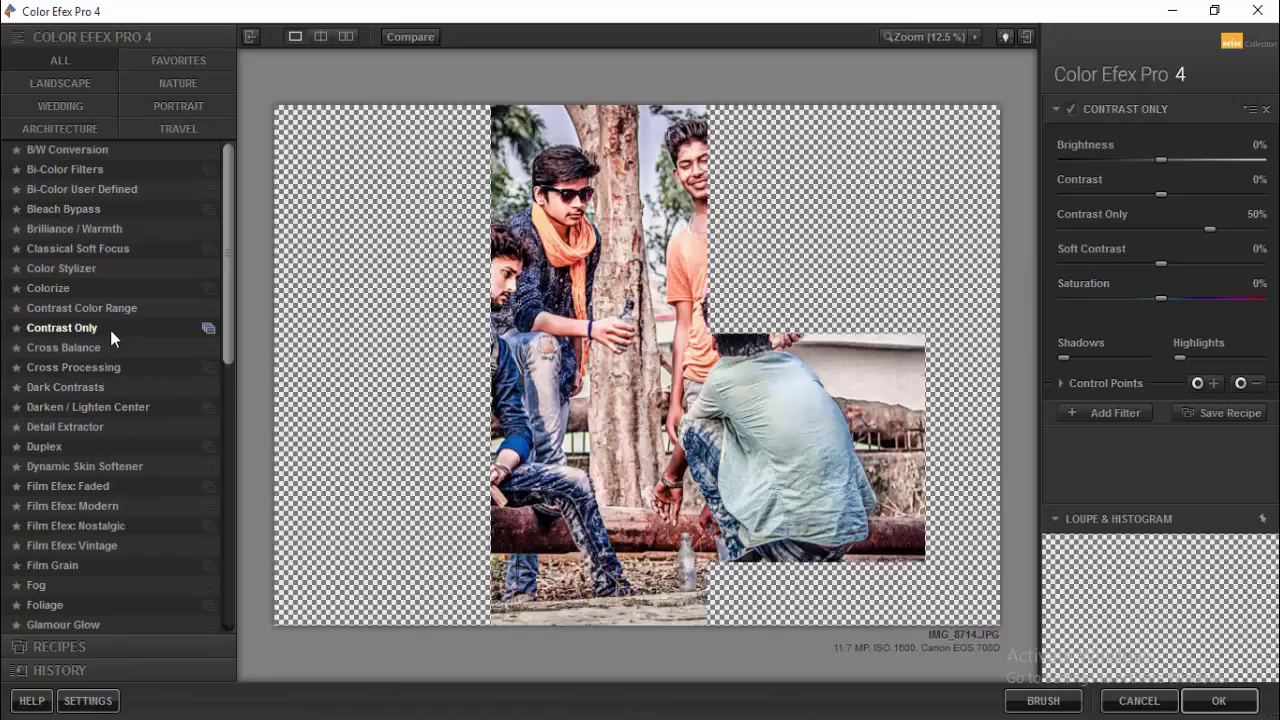
Step: Apply Contrast Color Range with Color Contrast 79%, Brightness -25% and Contrast 0%
left_click(91, 310)
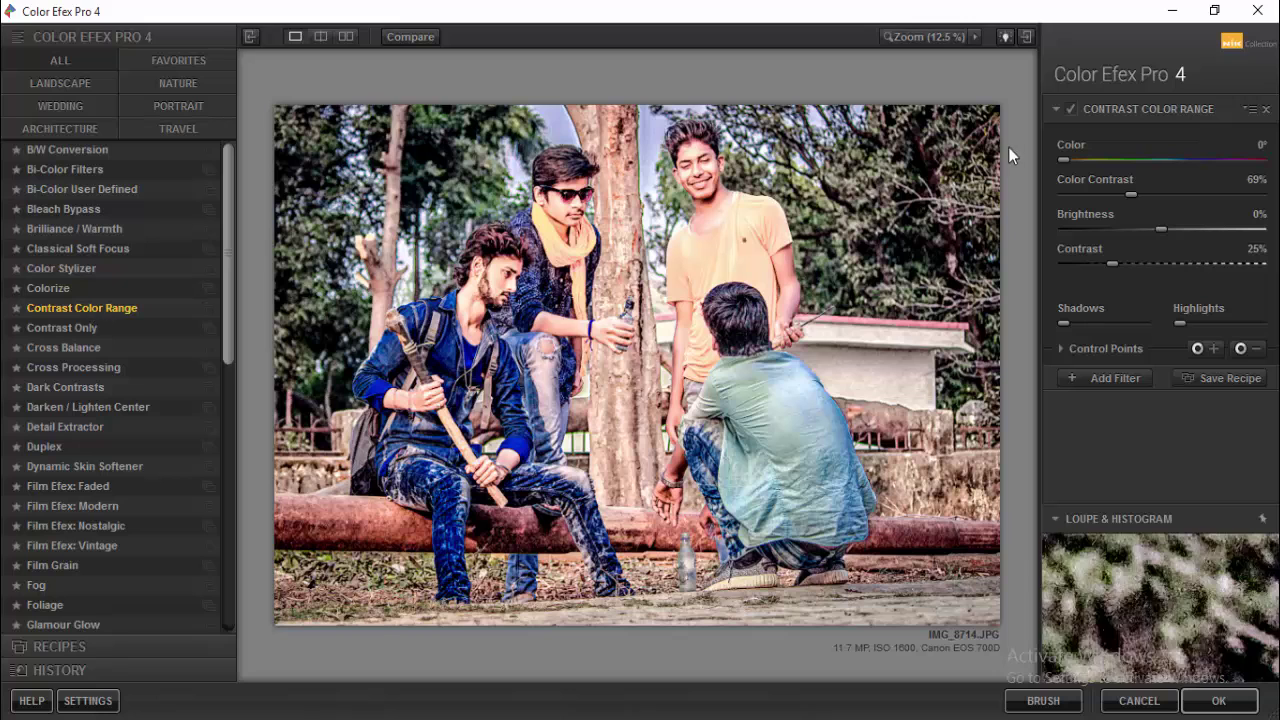
mouse_move(1129, 192)
left_mouse_down()
mouse_move(1105, 202)
mouse_move(1139, 229)
left_mouse_up()
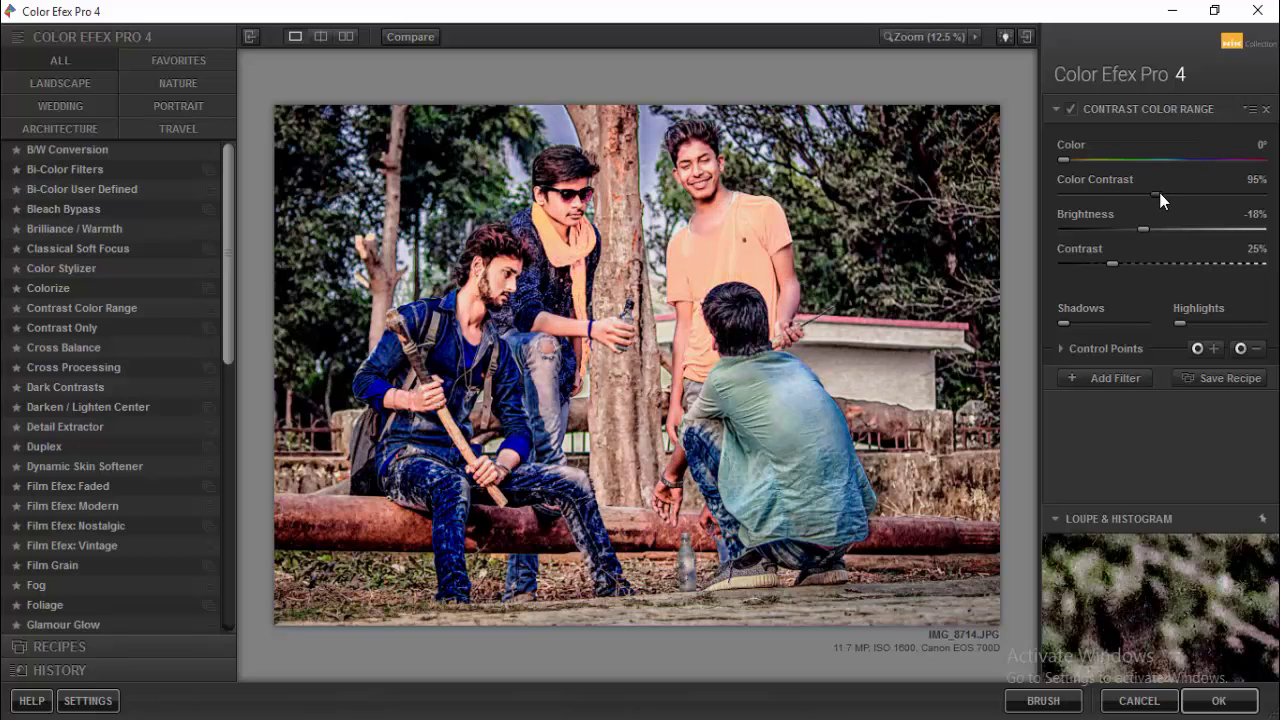
left_click(1159, 192)
left_click_drag(1156, 227, 1137, 232)
scroll(996, 405, "down", 1)
scroll(996, 405, "up", 1)
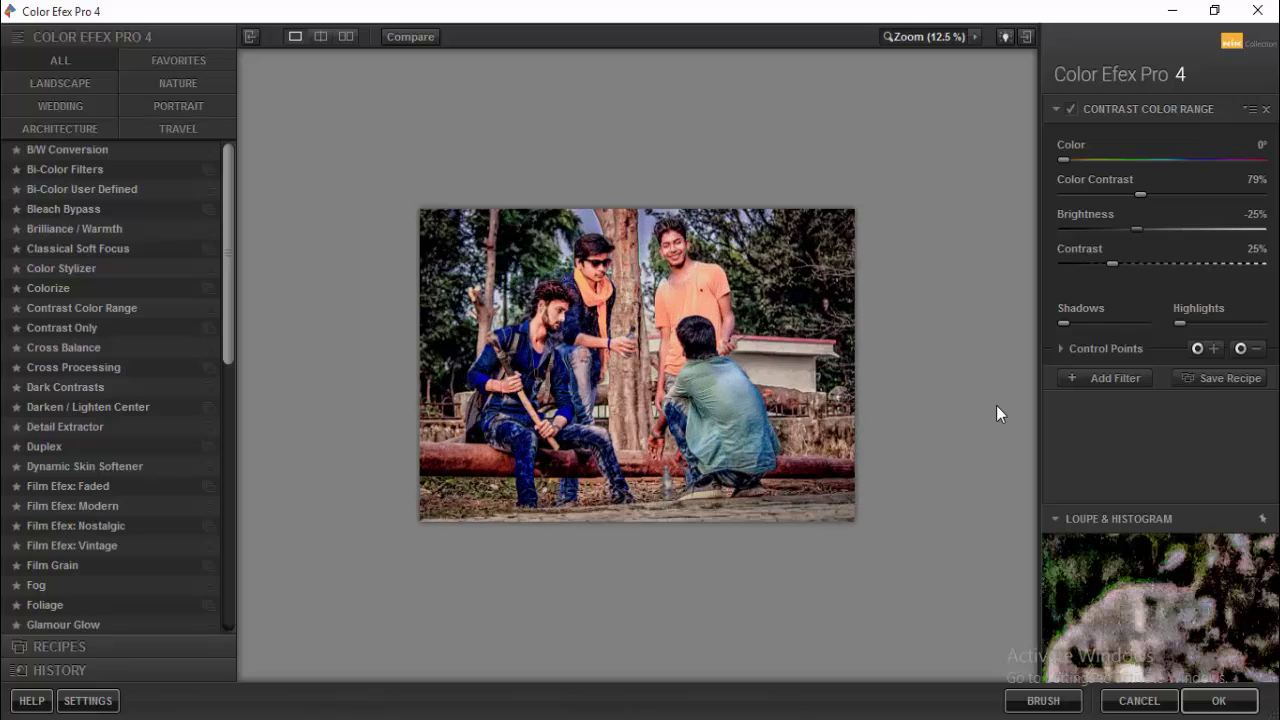
mouse_move(1109, 262)
left_mouse_down()
mouse_move(1051, 274)
mouse_move(1081, 269)
left_mouse_up()
Step: Add a second filter slot and settle on Detail Extractor after trying Dark Contrasts and Contrast Only
left_click(1090, 378)
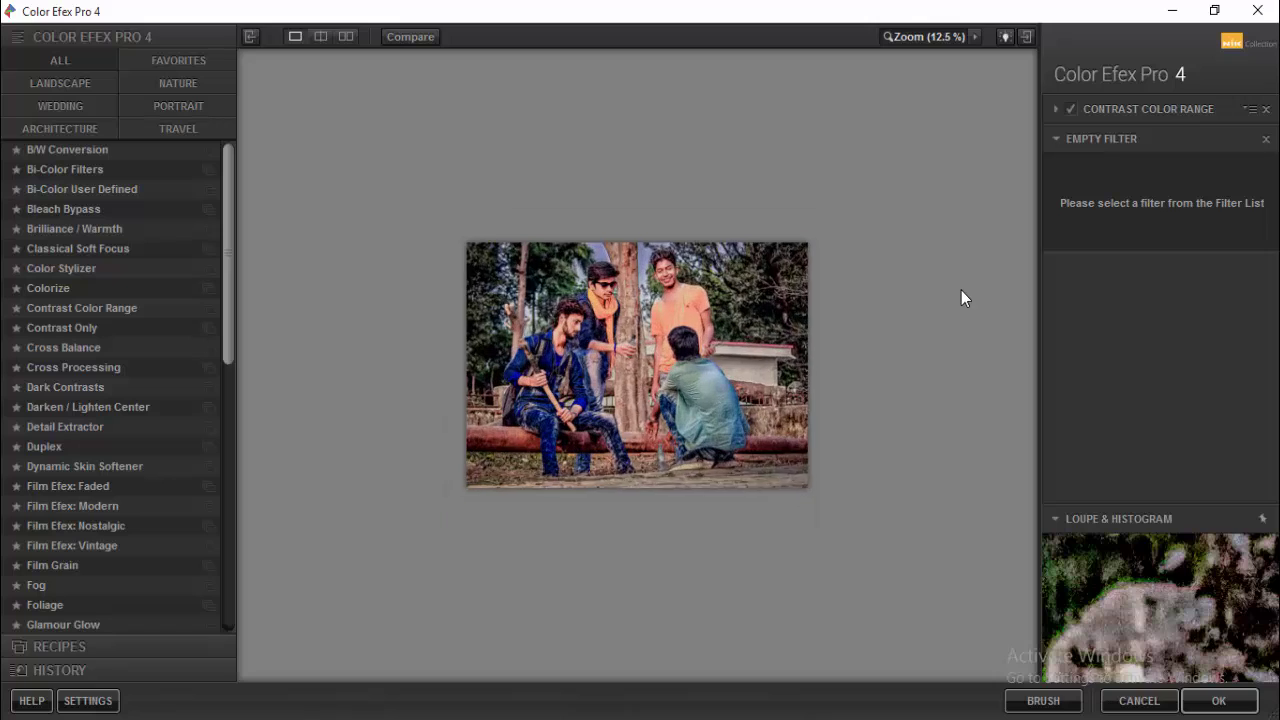
left_click(92, 430)
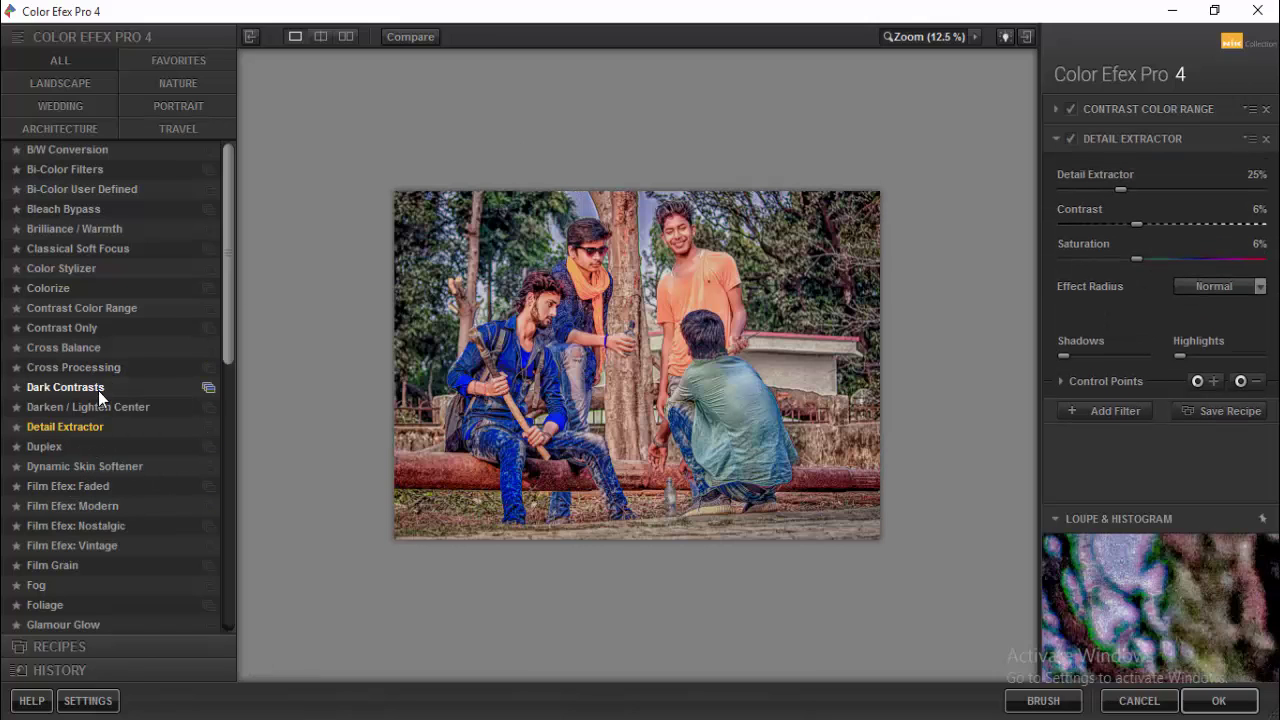
left_click(99, 390)
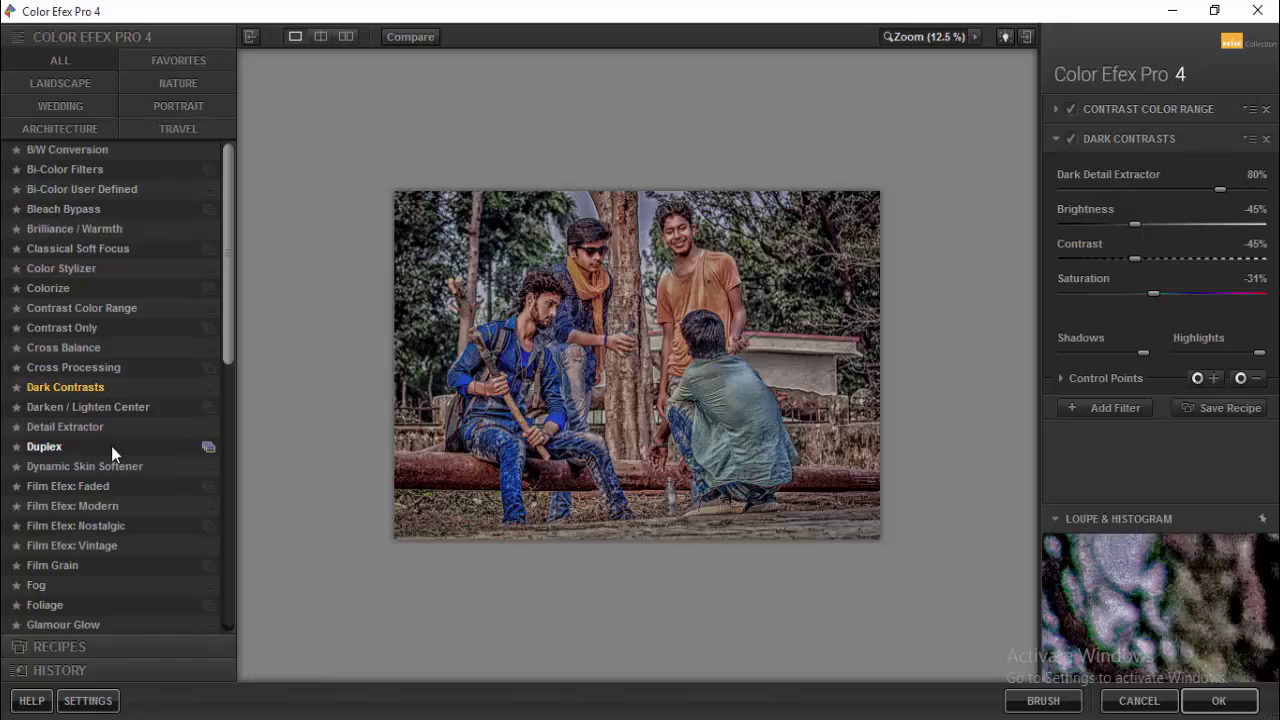
left_click(104, 326)
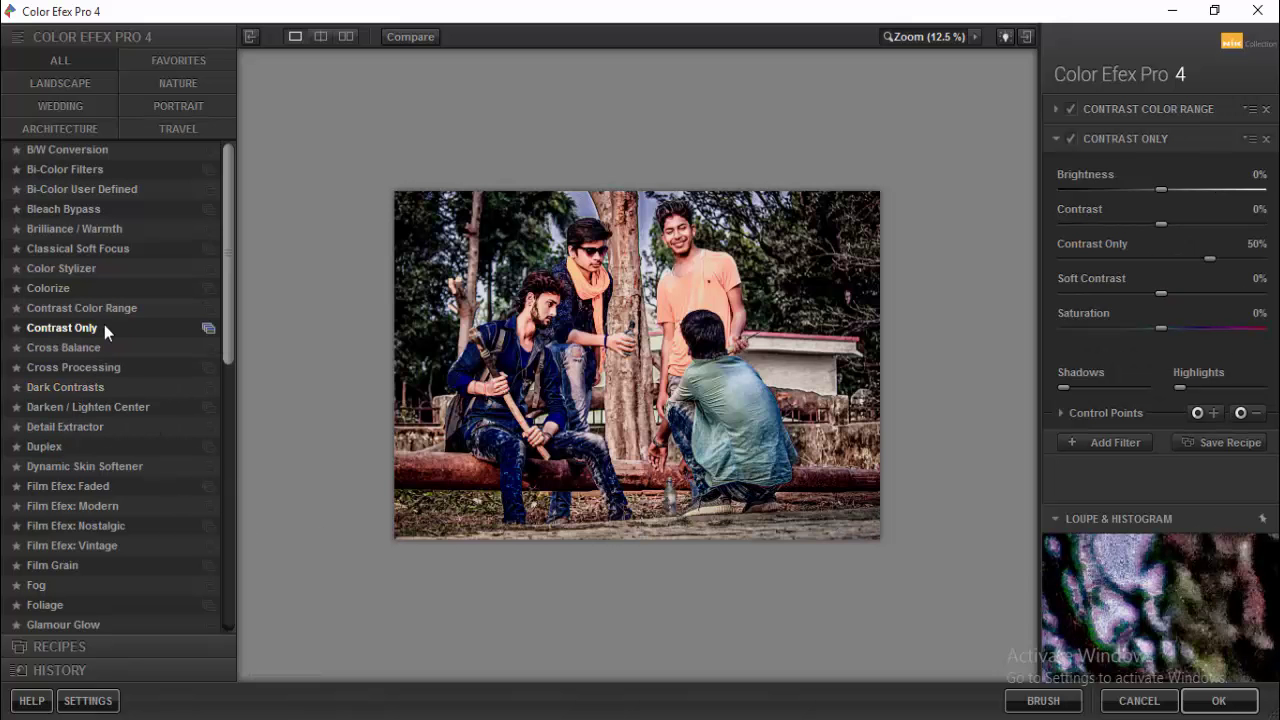
left_click(90, 428)
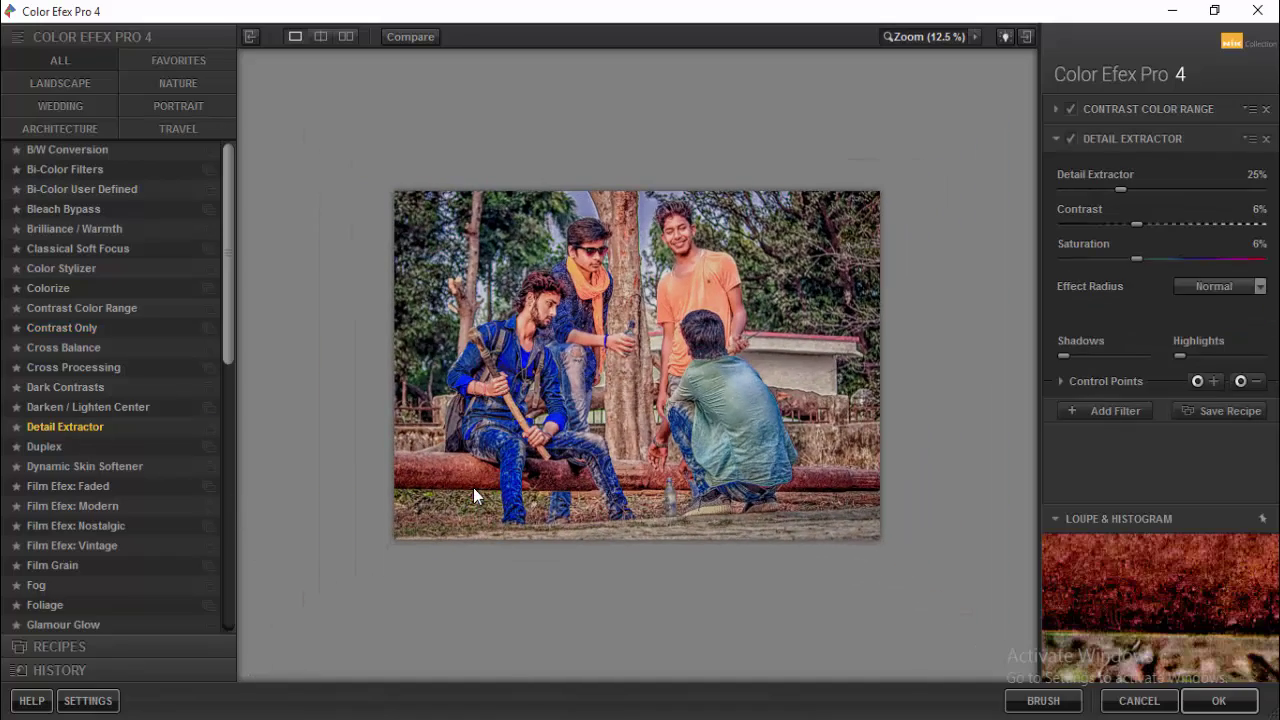
Step: Place Detail Extractor control points on the centre and left background trees
left_click(1245, 381)
left_click(753, 220)
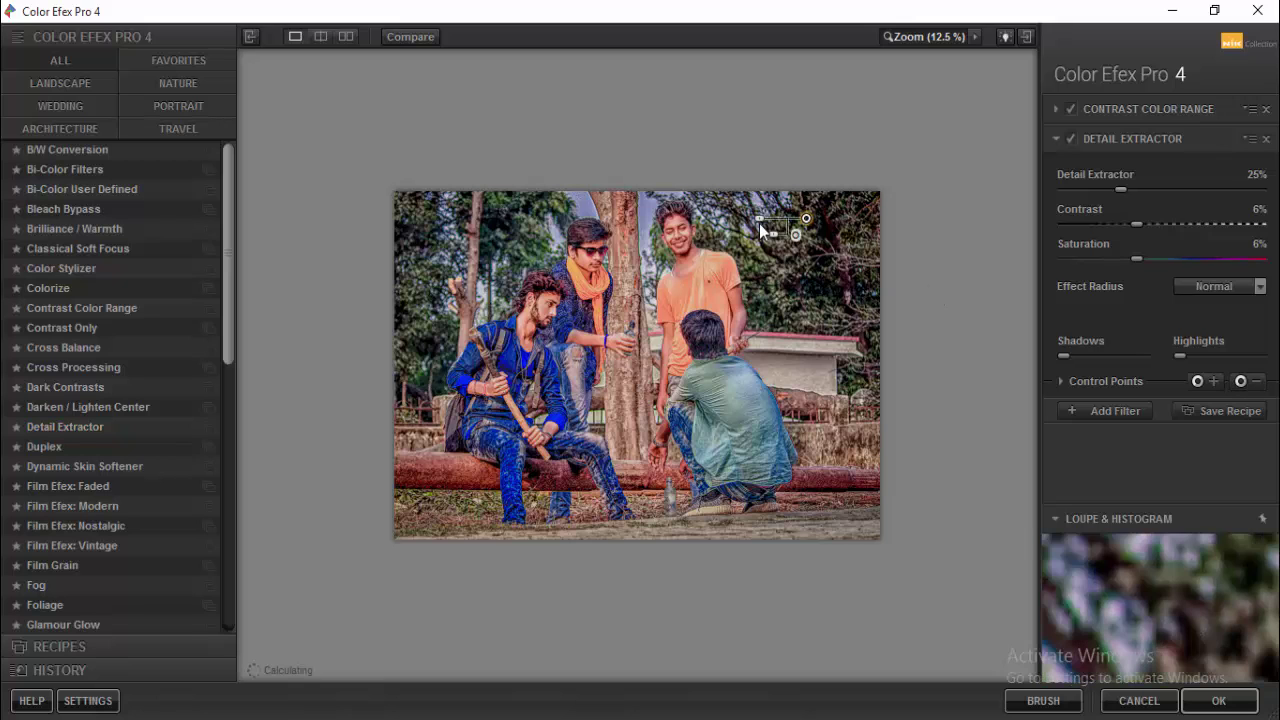
left_click_drag(753, 218, 776, 253)
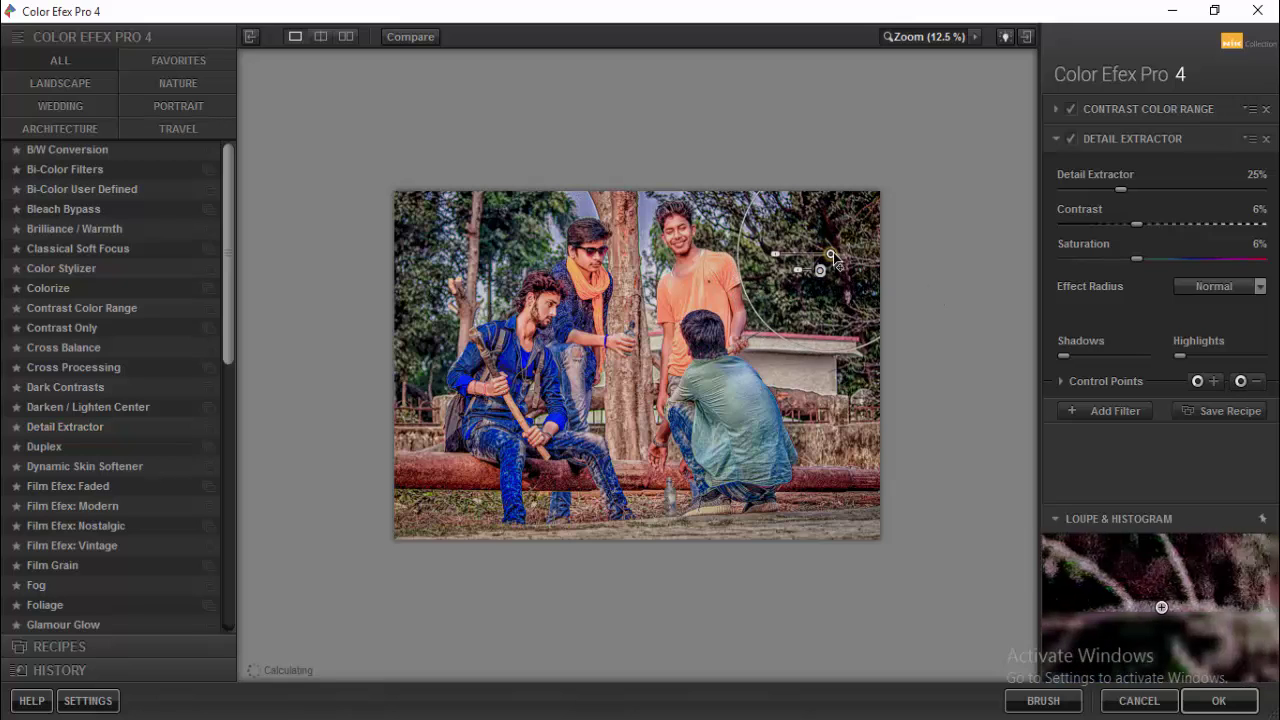
left_click(1243, 381)
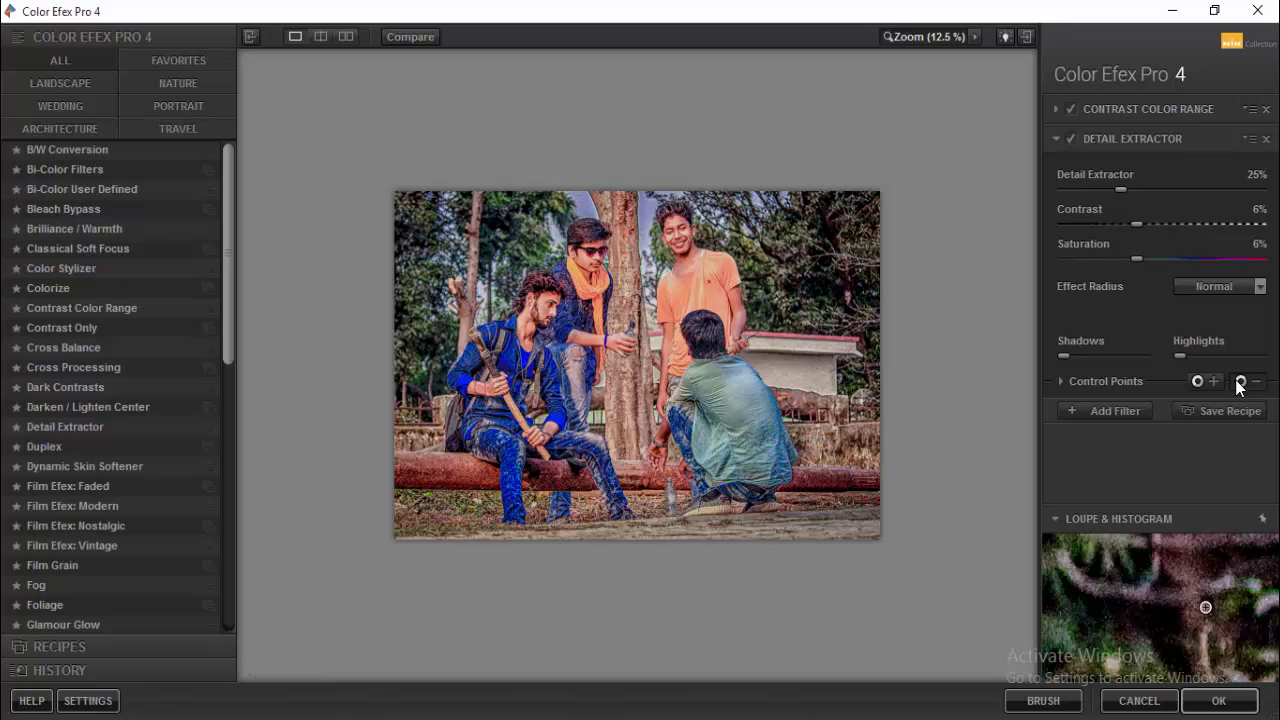
left_click(458, 255)
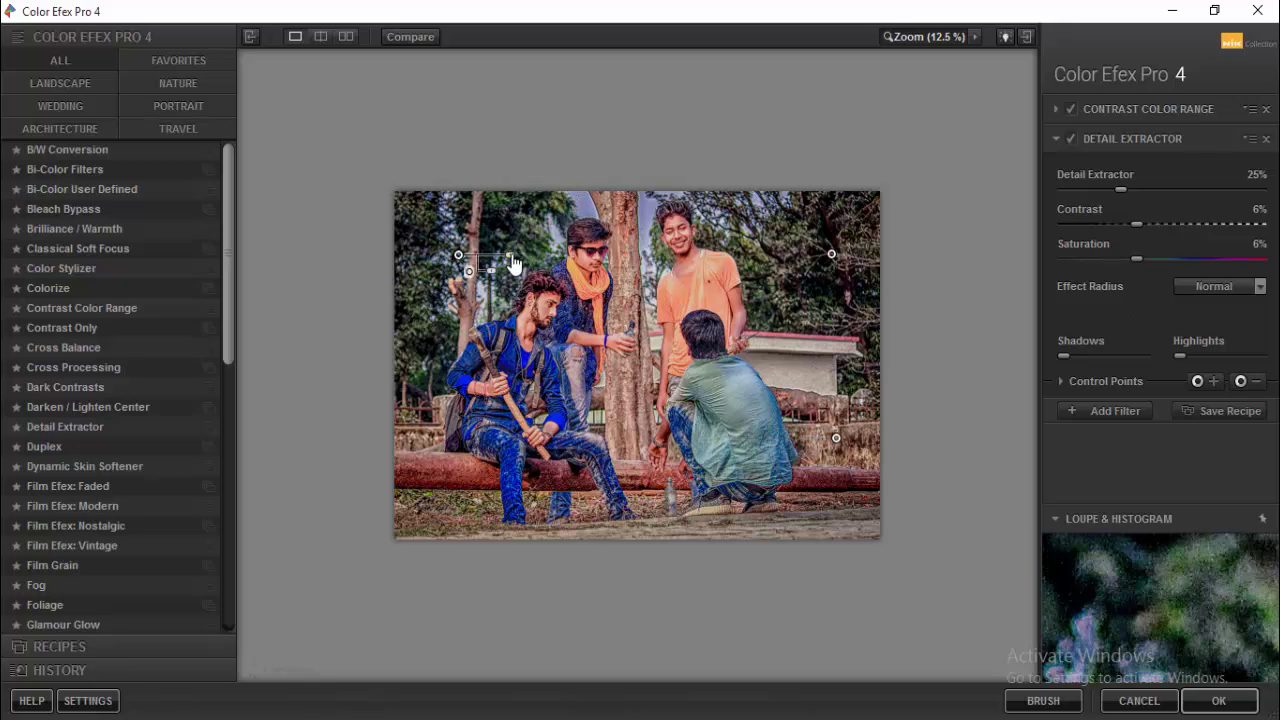
Step: Place control points on the lower-left and bottom ground, then add another empty filter slot
left_click(1240, 381)
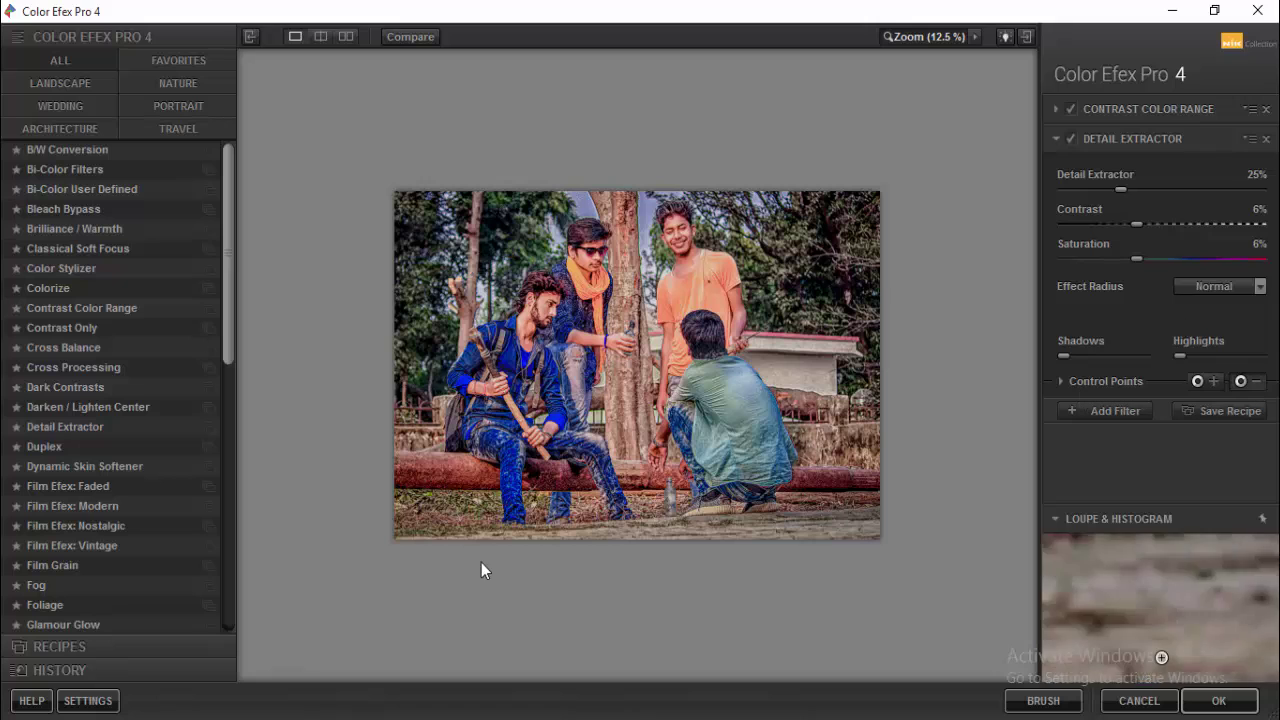
left_click(448, 508)
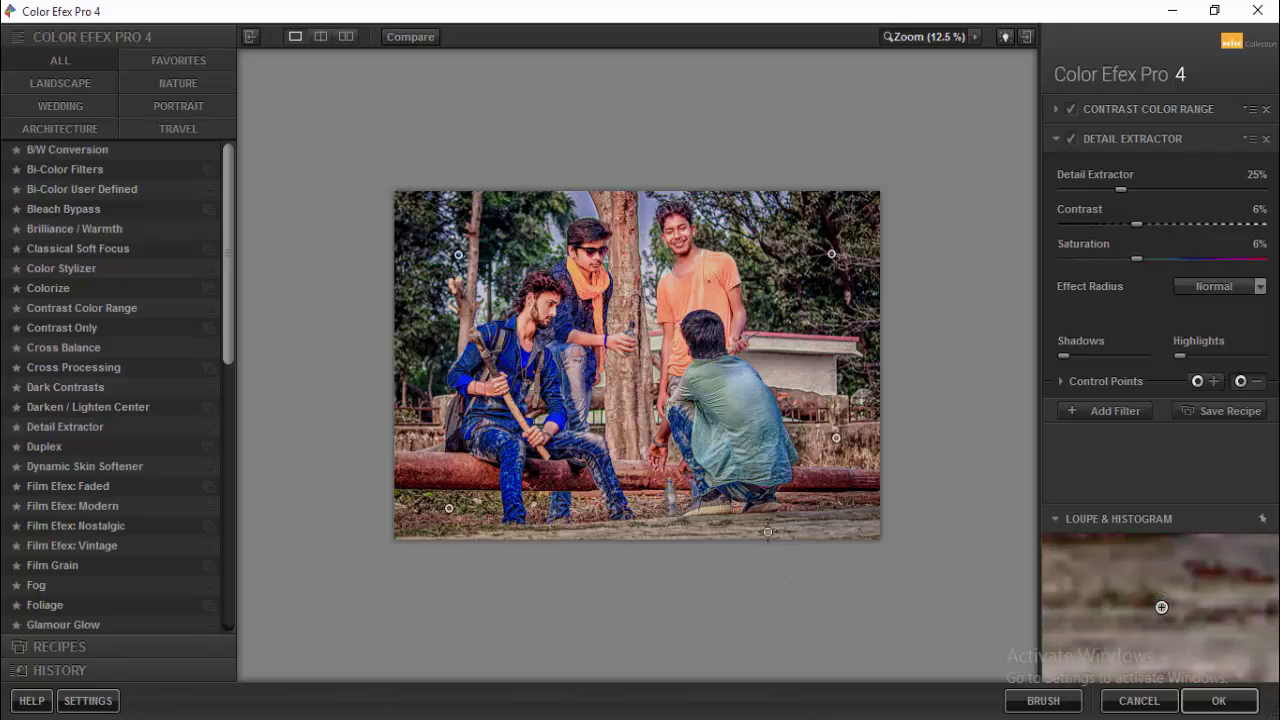
left_click(767, 532)
left_click_drag(726, 547, 722, 545)
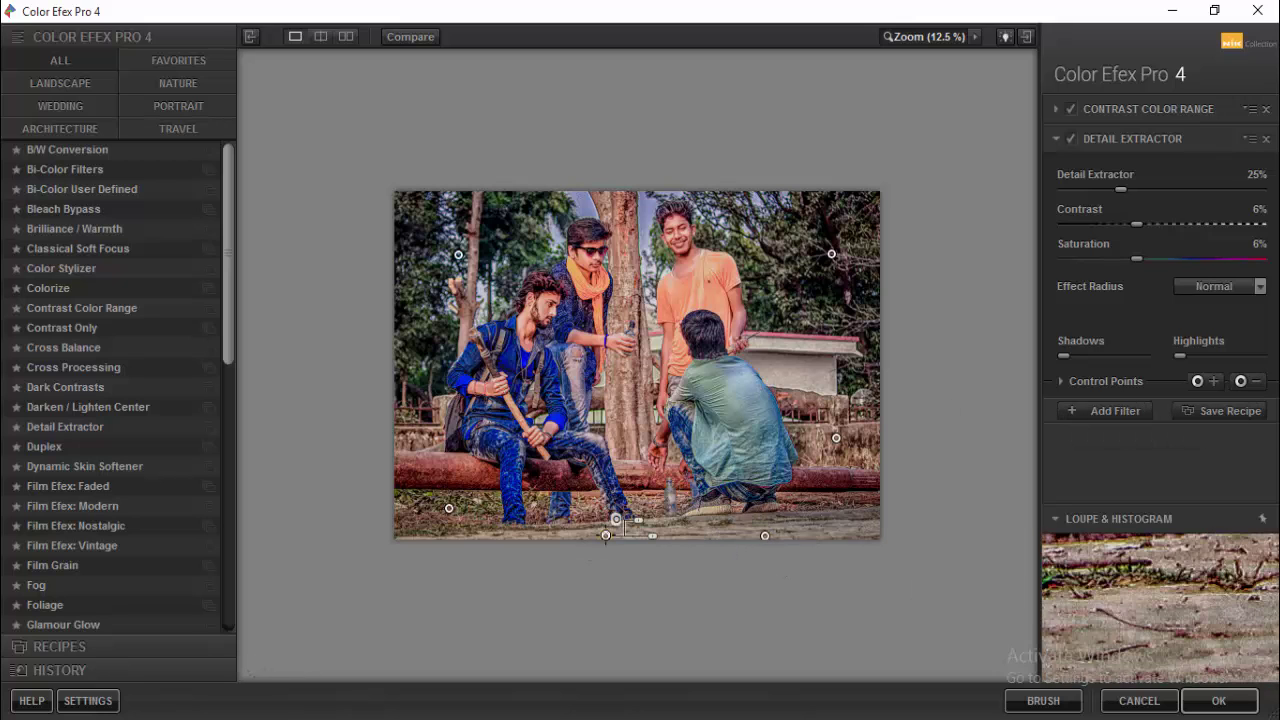
key("ctrl+minus")
left_click(1077, 410)
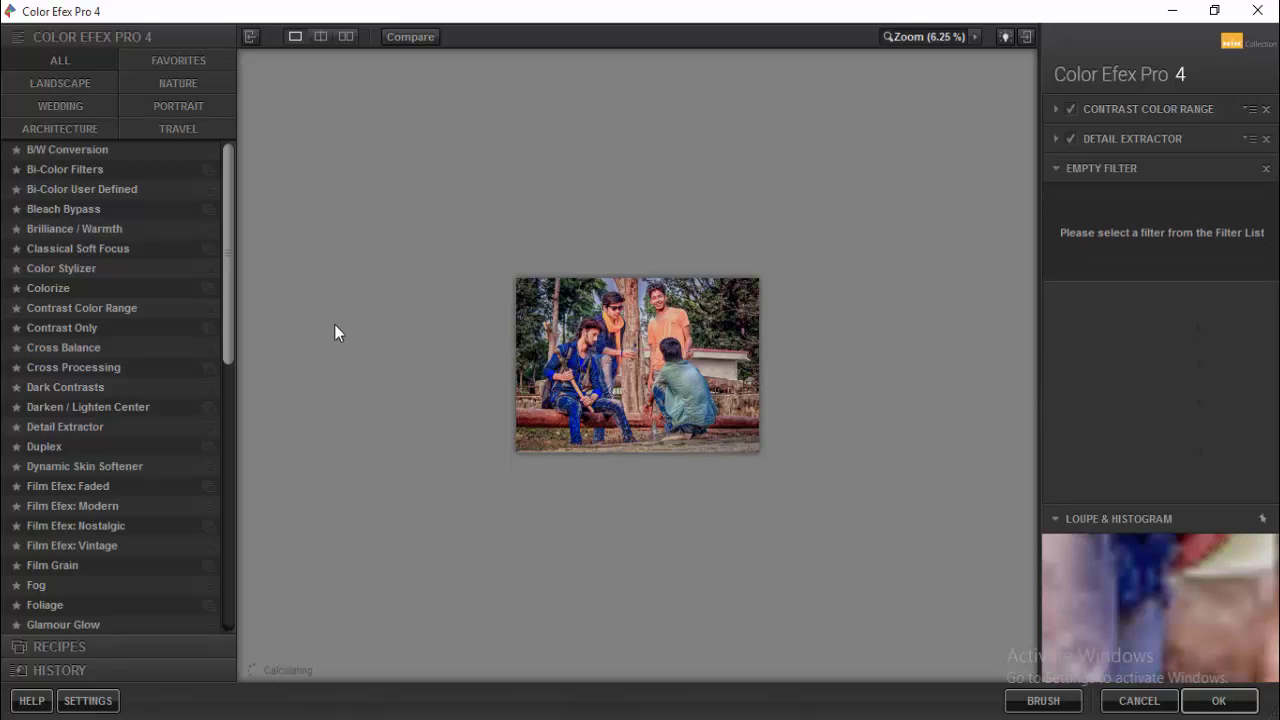
Step: Apply Tonal Contrast with Highlights 0%, Midtones -59% and Shadows -30%
left_click_drag(228, 314, 227, 605)
left_click(118, 543)
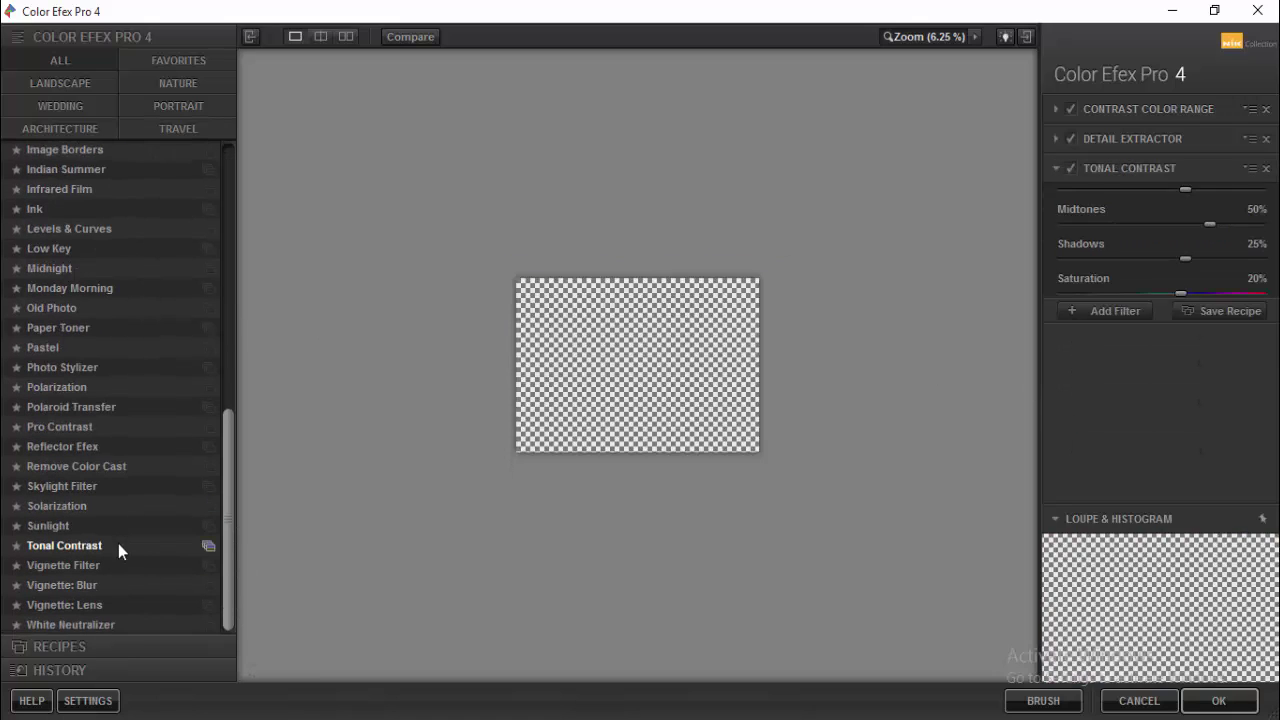
key("ctrl+plus")
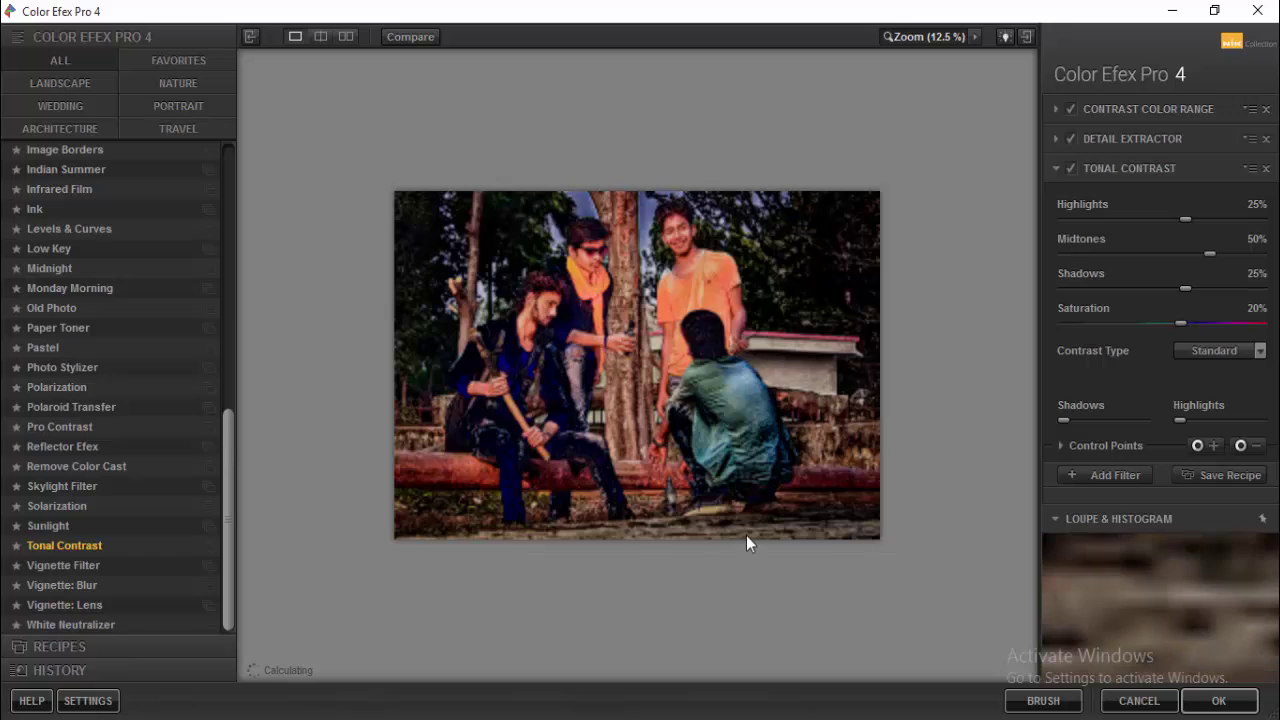
left_click(1104, 217)
left_click(1104, 253)
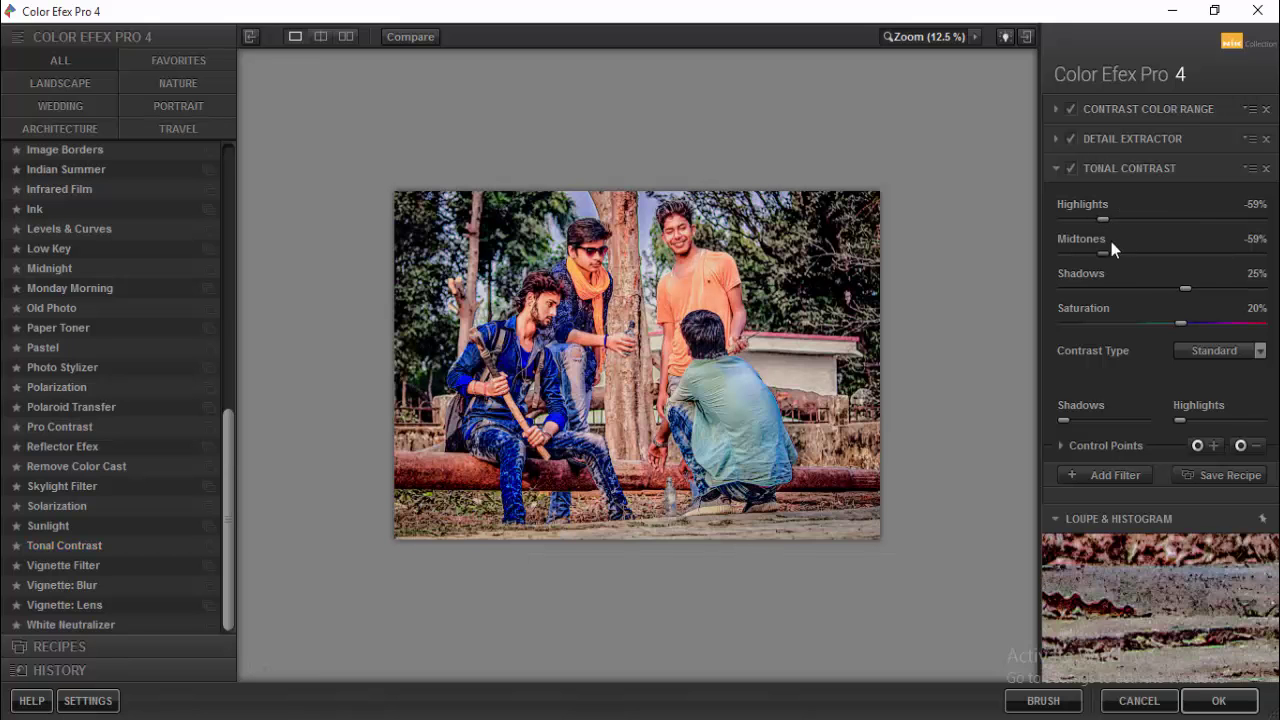
left_click(1140, 219)
left_click(1133, 290)
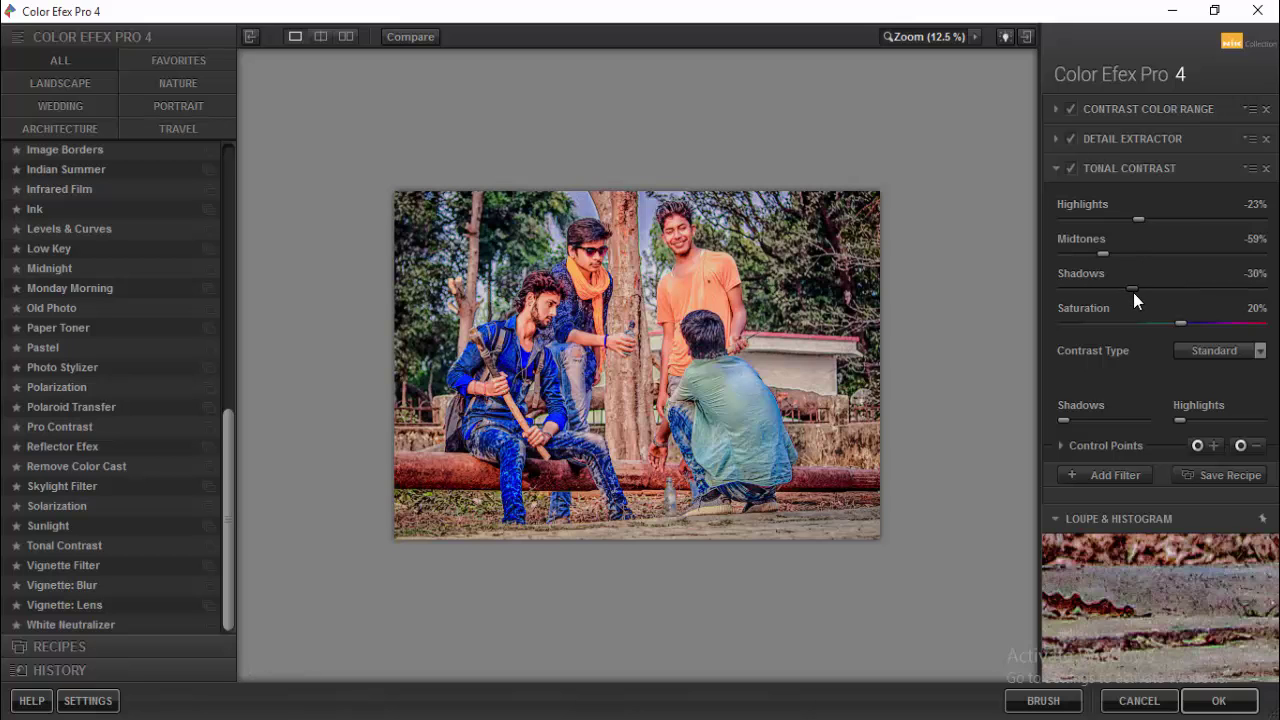
left_click(1160, 218)
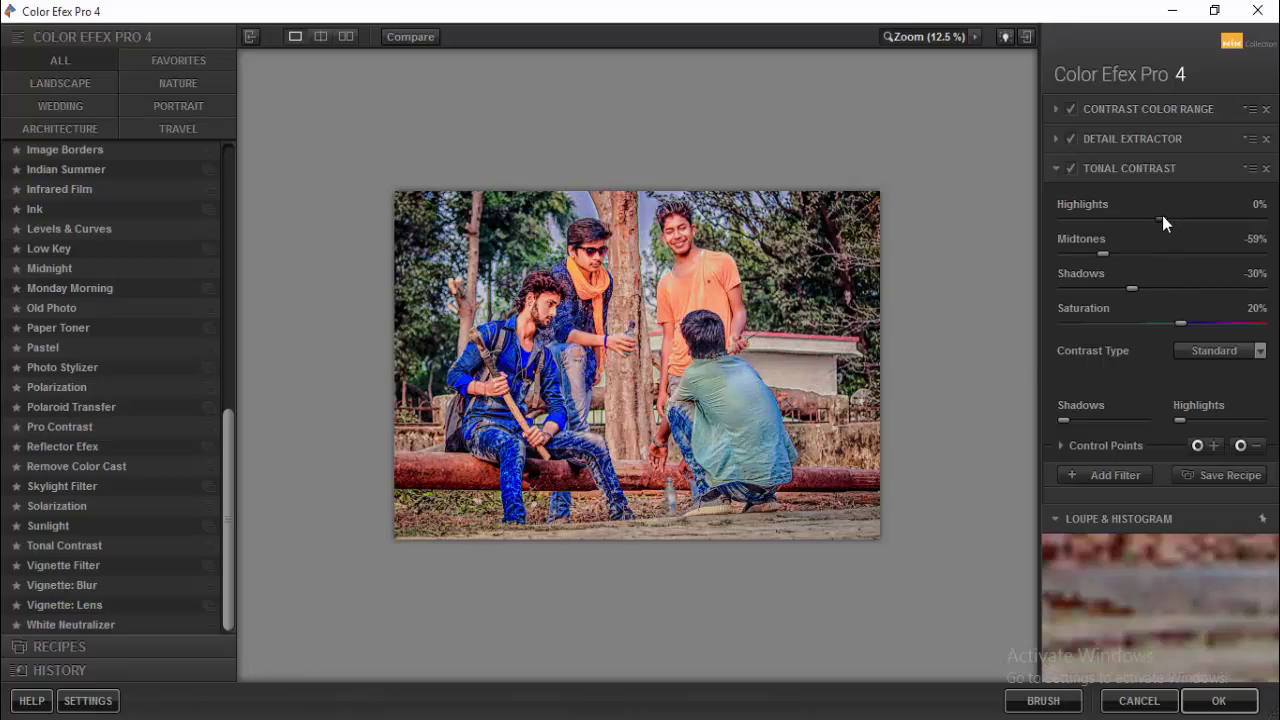
Step: Zoom the preview in and out to compare the Tonal Contrast result
key("ctrl+minus")
key("ctrl+plus")
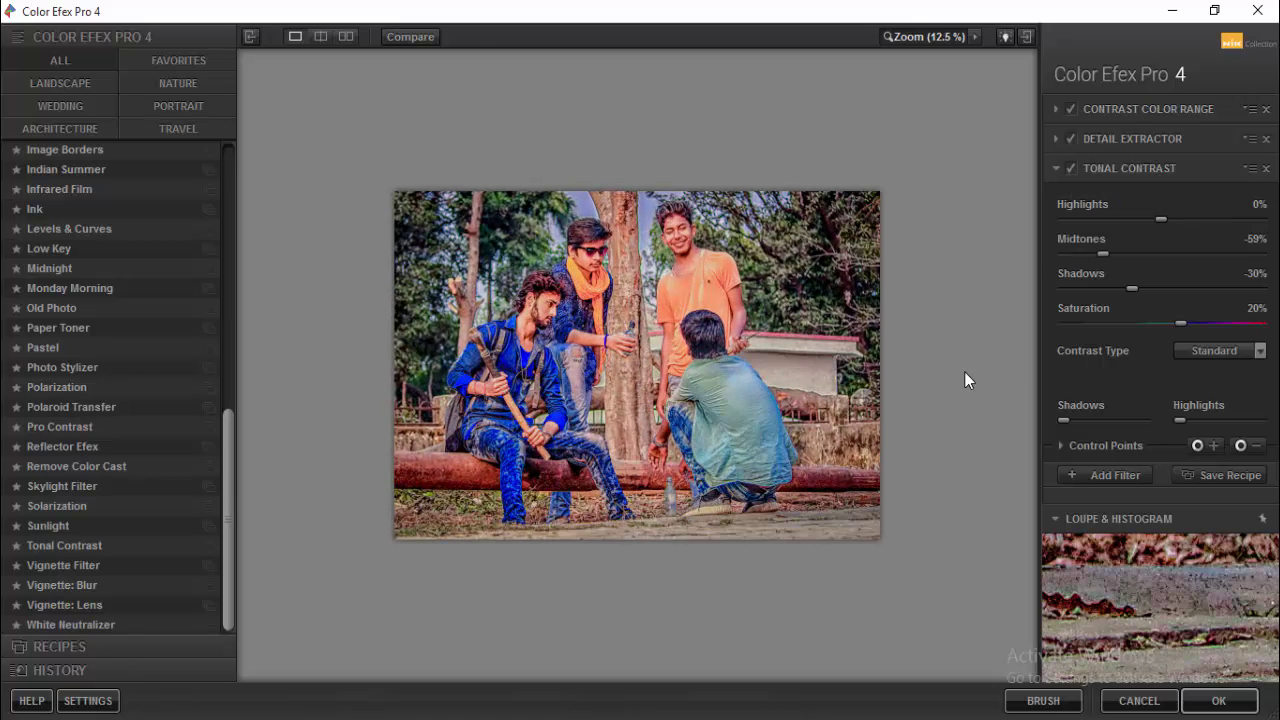
key("ctrl+0")
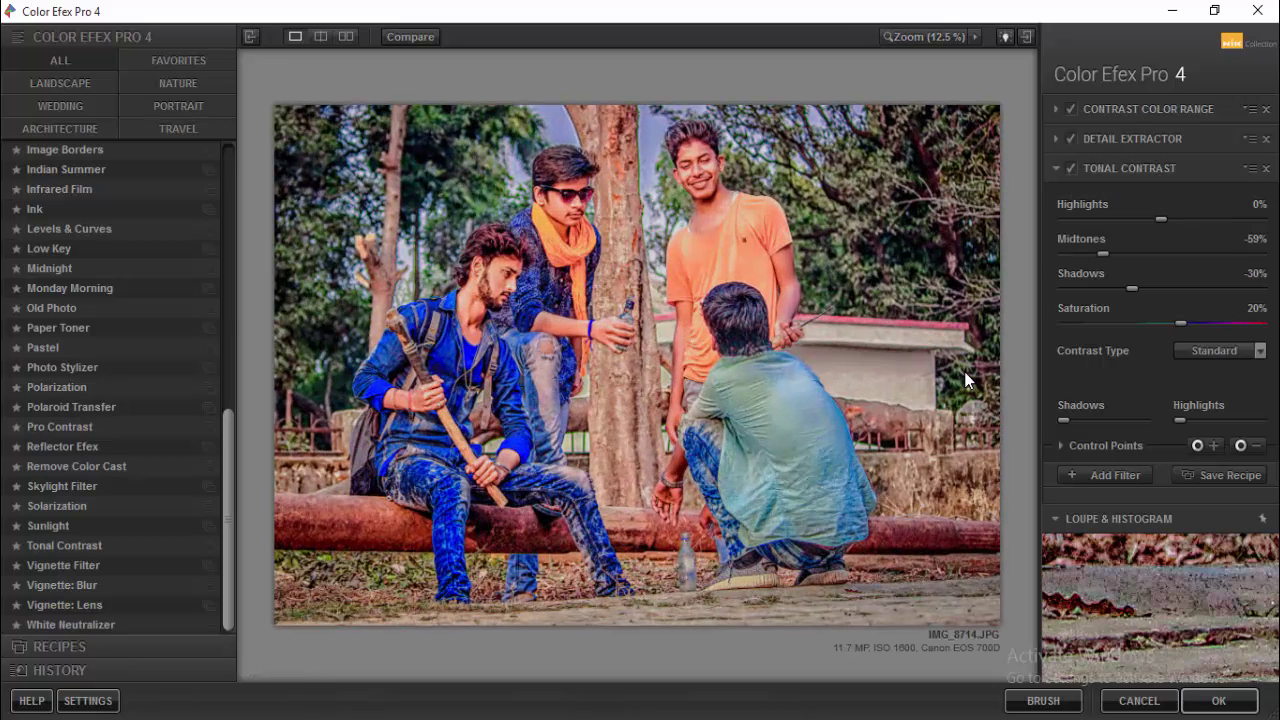
key("ctrl+minus")
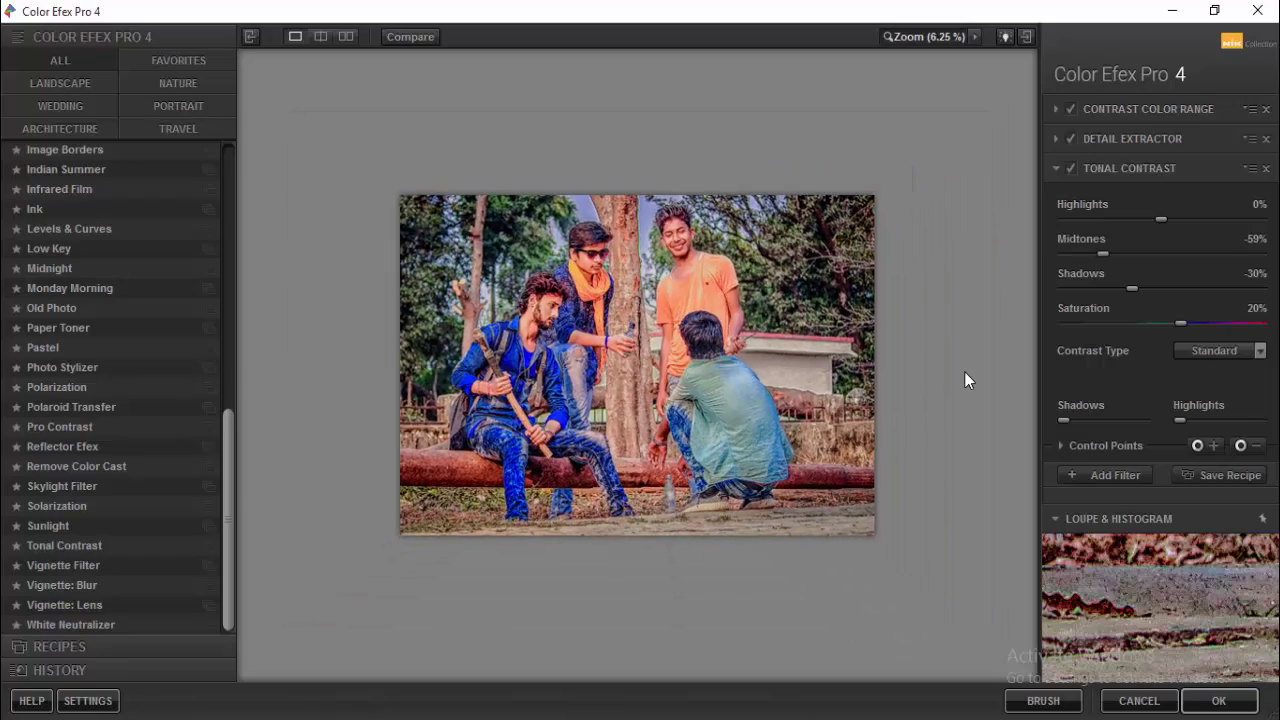
key("ctrl+0")
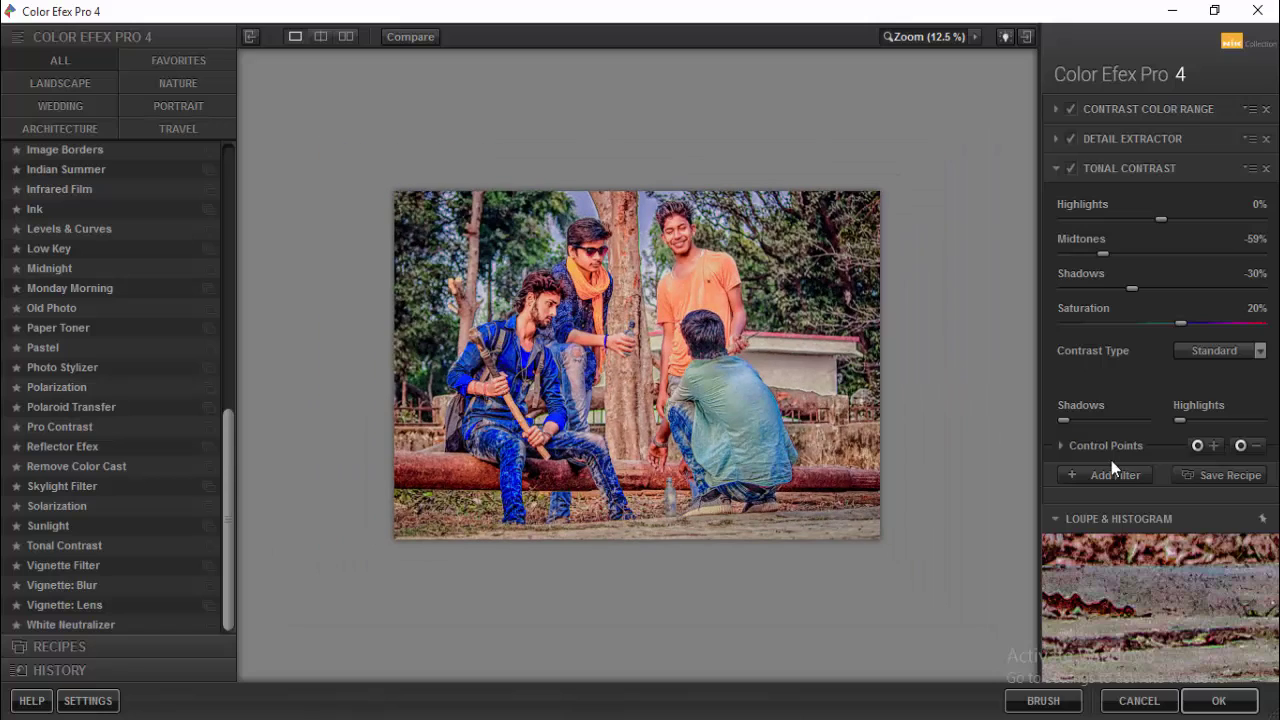
Step: Add another filter slot and preview the Indian Summer filter's methods
left_click(1110, 472)
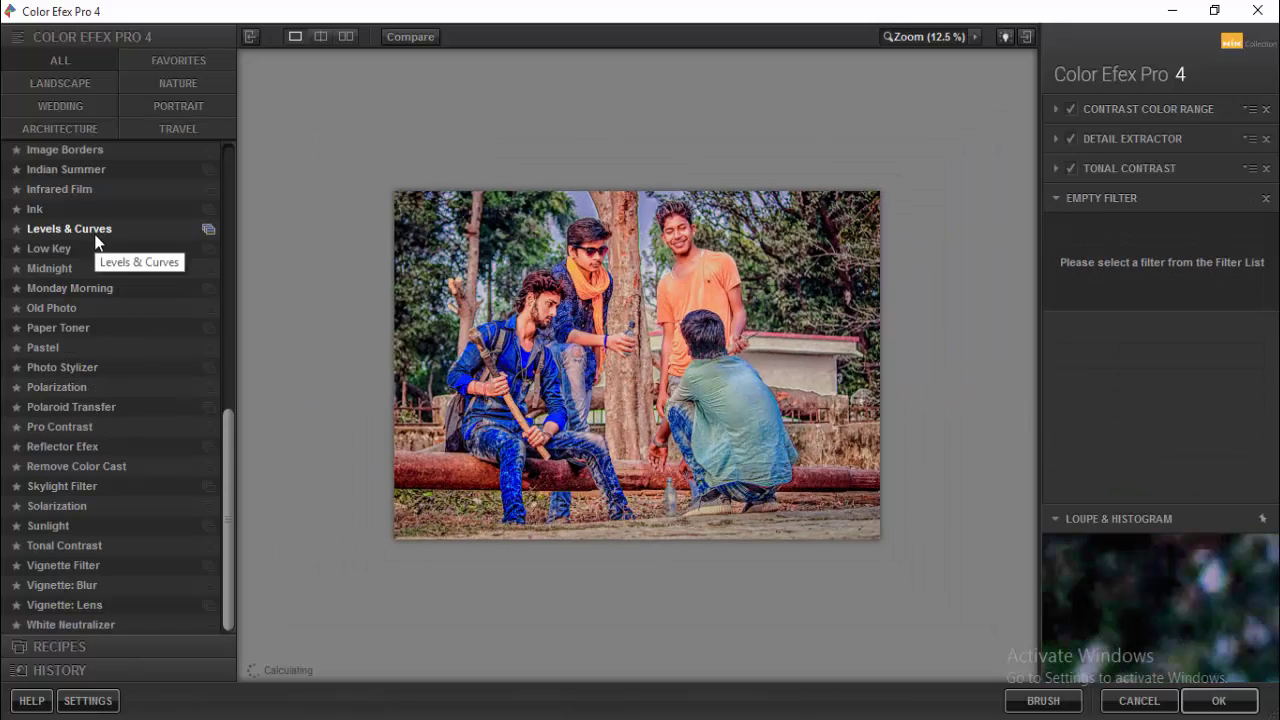
left_click(103, 176)
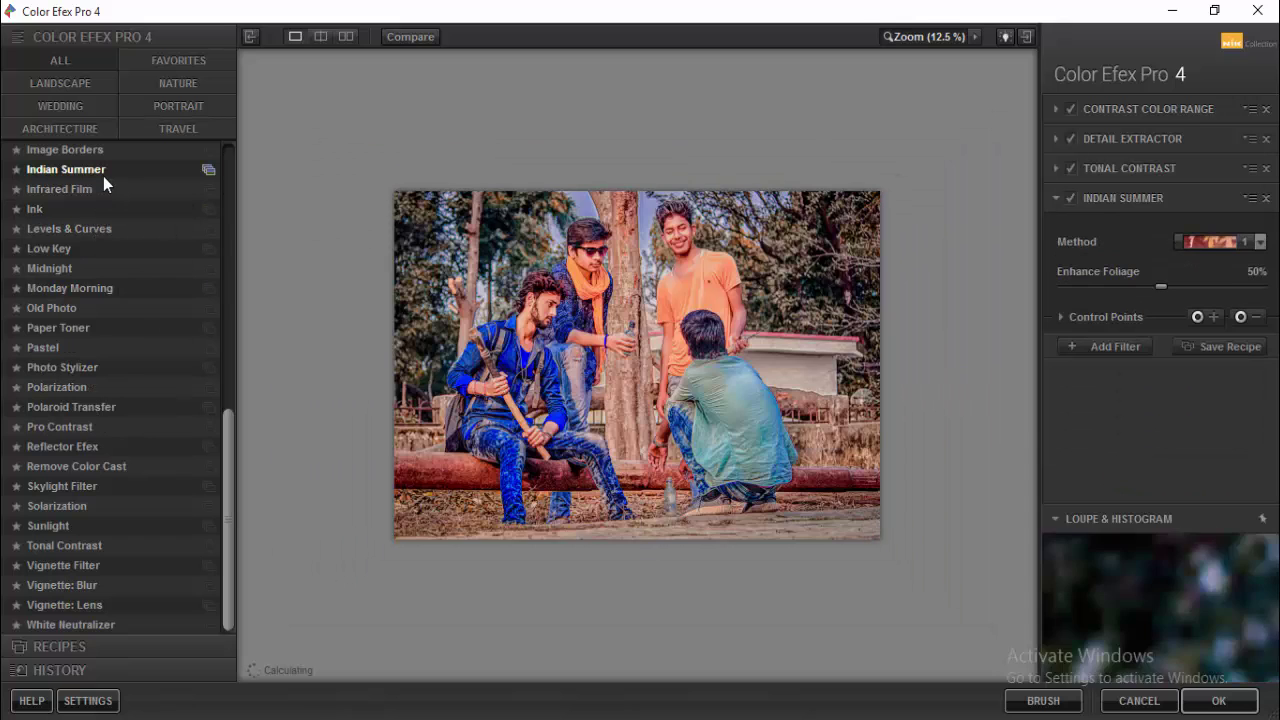
left_click(1208, 240)
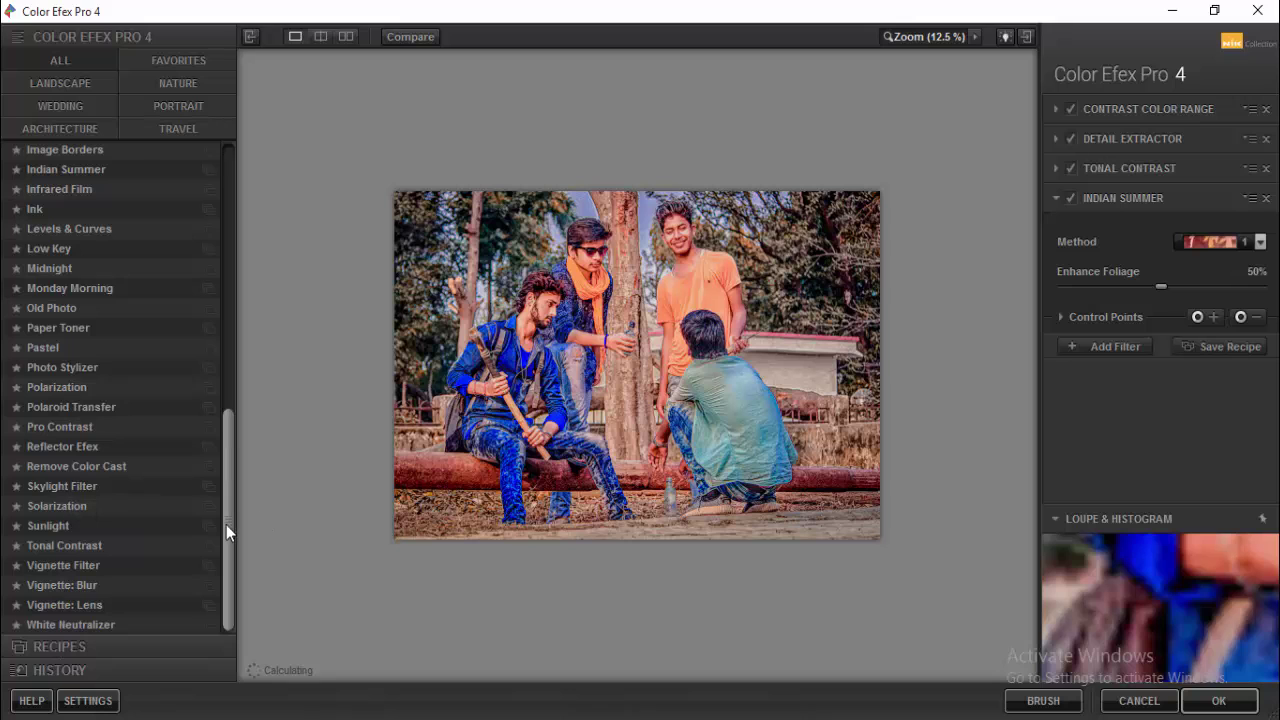
left_click_drag(226, 524, 247, 387)
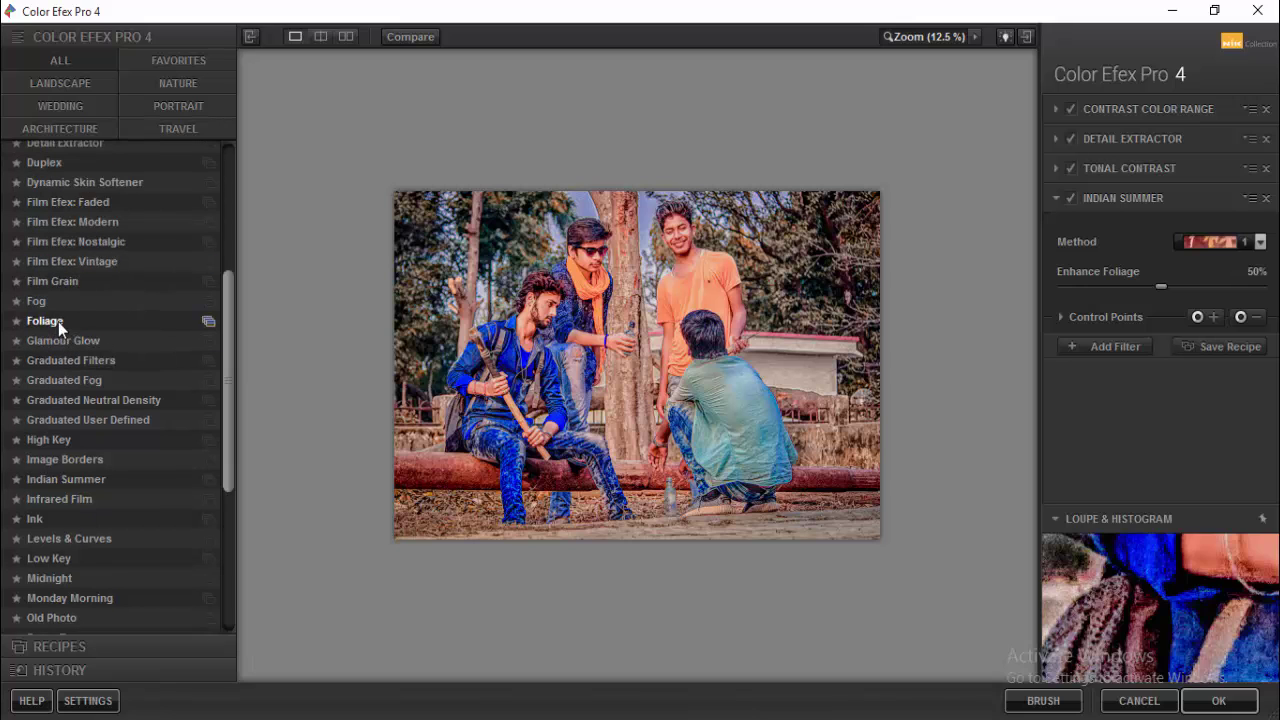
Step: Switch to Foliage, Method 1, Enhance Foliage 100%, with a control point on the crouching man's back
left_click(1260, 242)
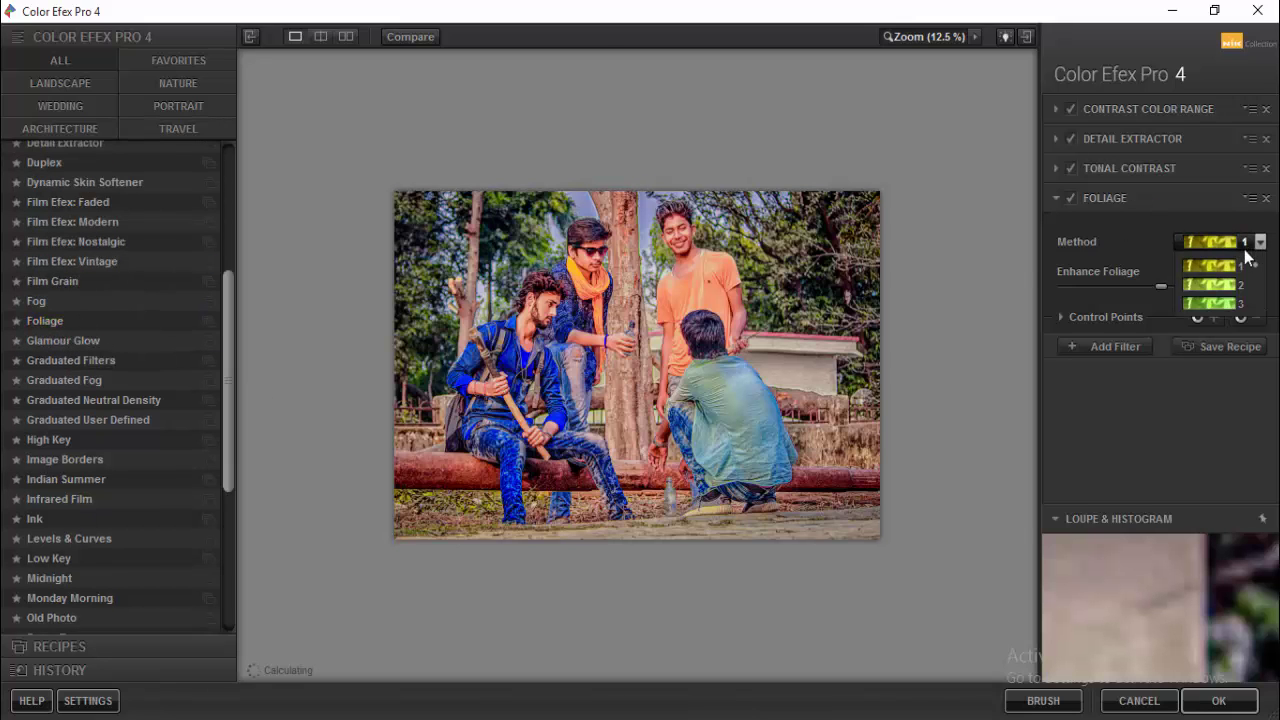
left_click(1239, 266)
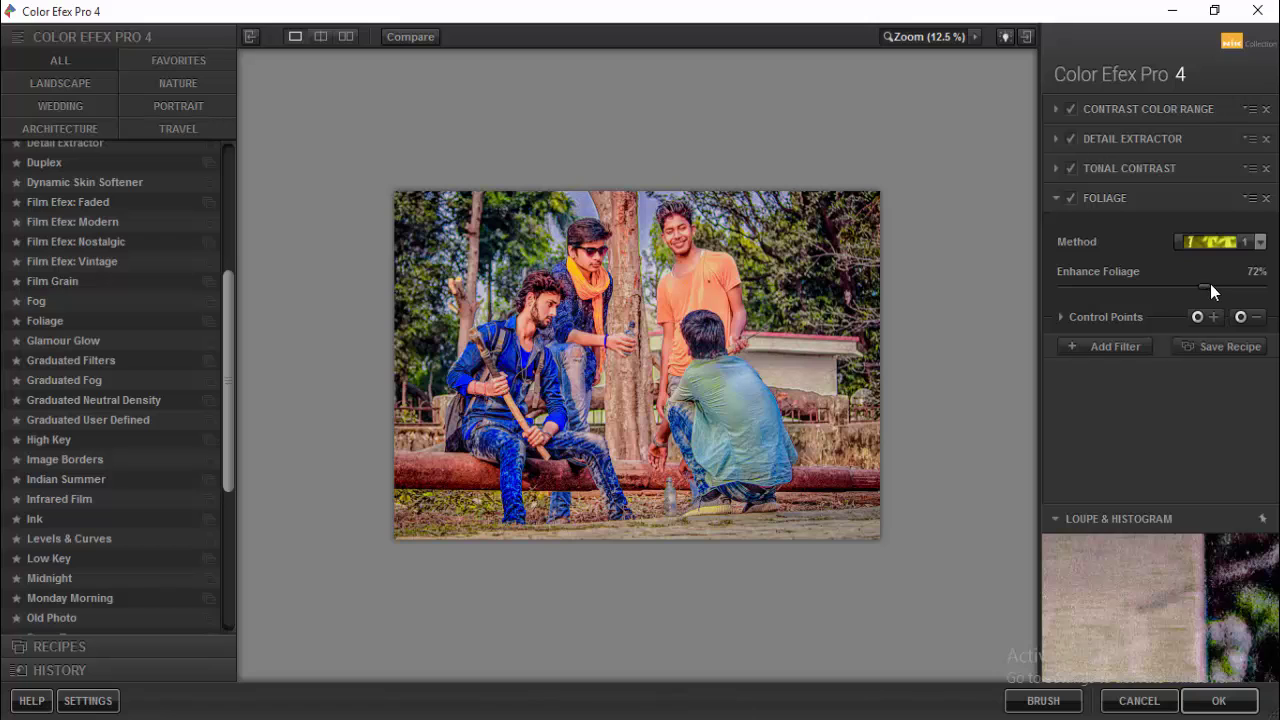
left_click_drag(1205, 286, 1259, 286)
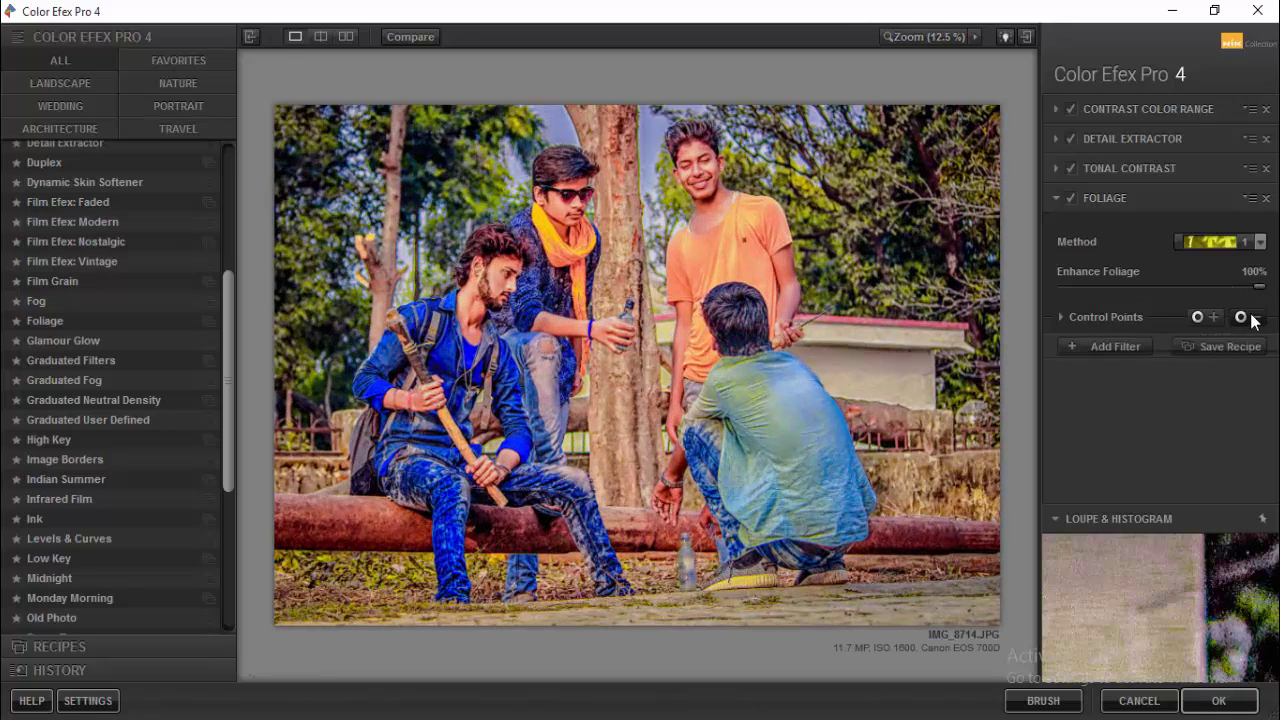
left_click(1250, 318)
left_click(745, 401)
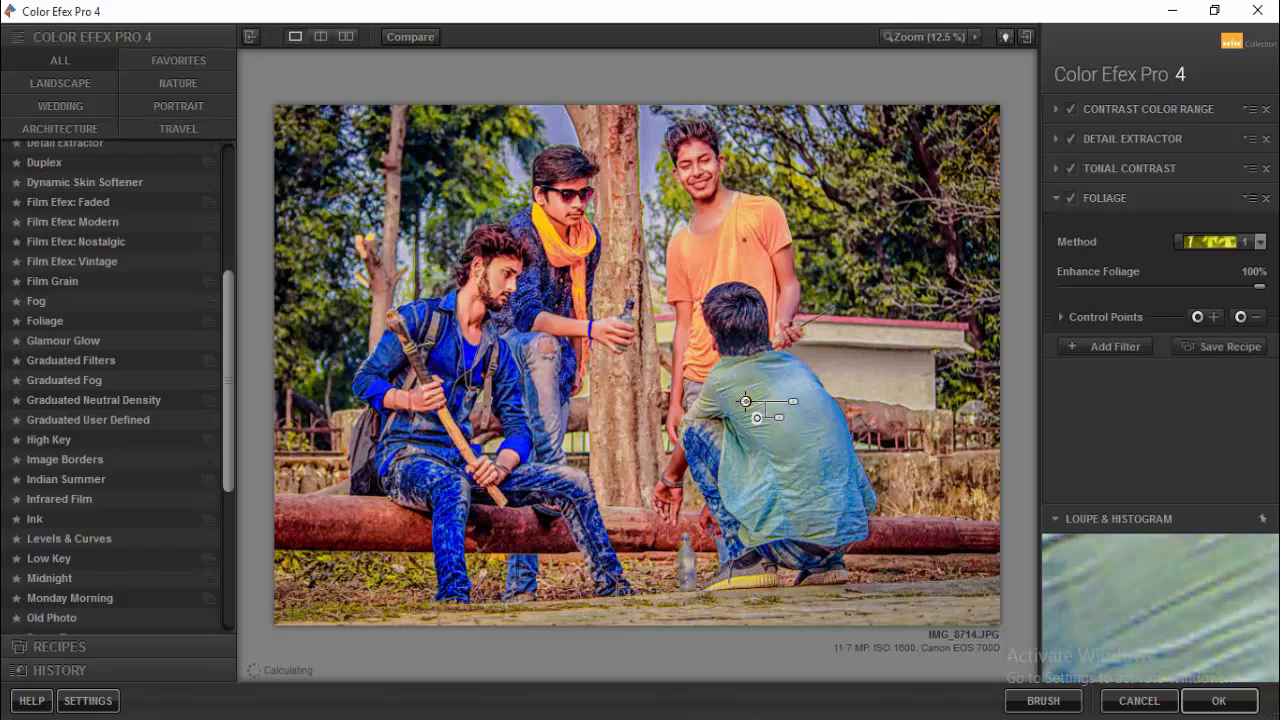
left_click(1240, 317)
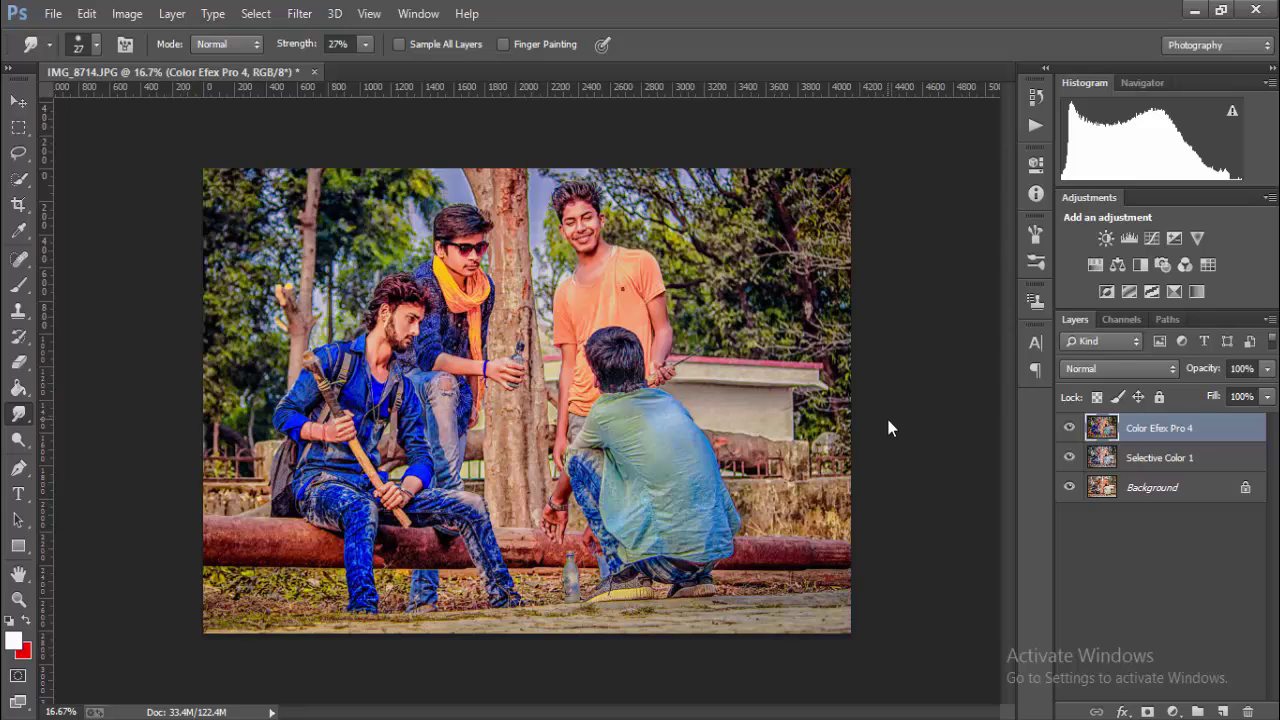
Step: Apply the Color Efex Pro 4 result back to Photoshop as a new layer
left_click(863, 710)
left_click(1190, 650)
scroll(984, 507, "down", 2)
scroll(984, 507, "up", 2)
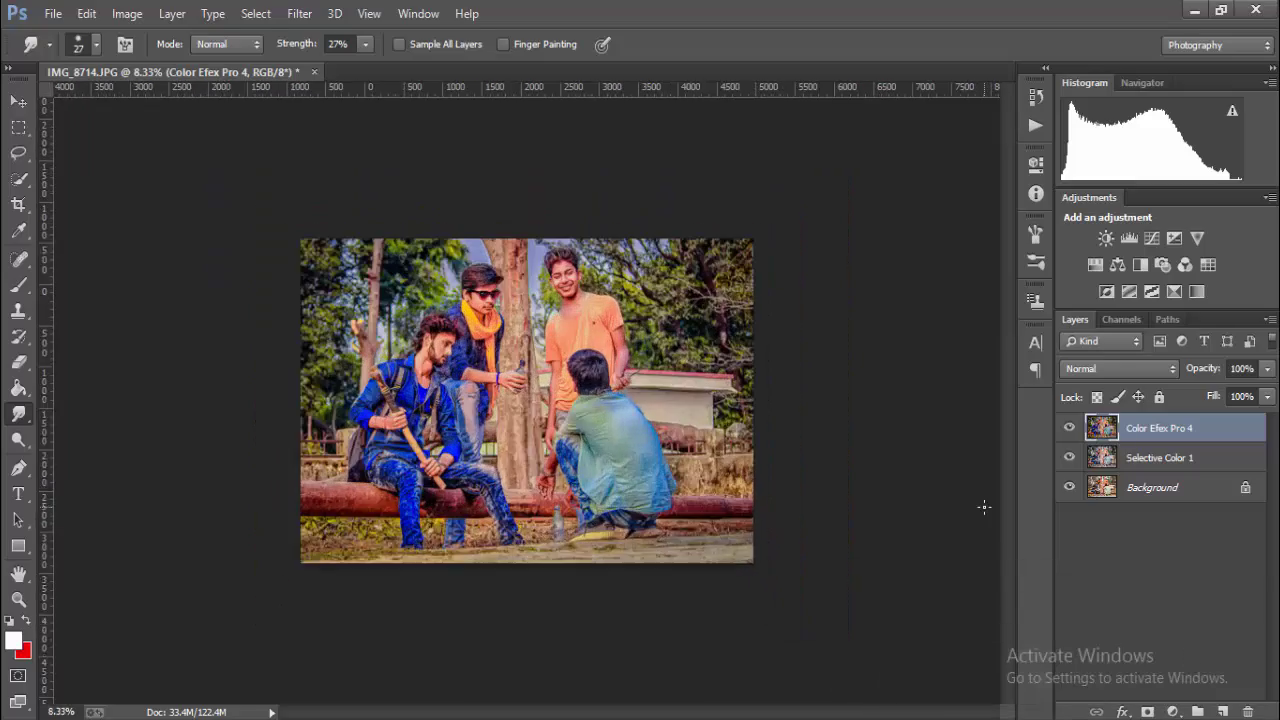
scroll(984, 507, "up", 1)
scroll(984, 507, "down", 1)
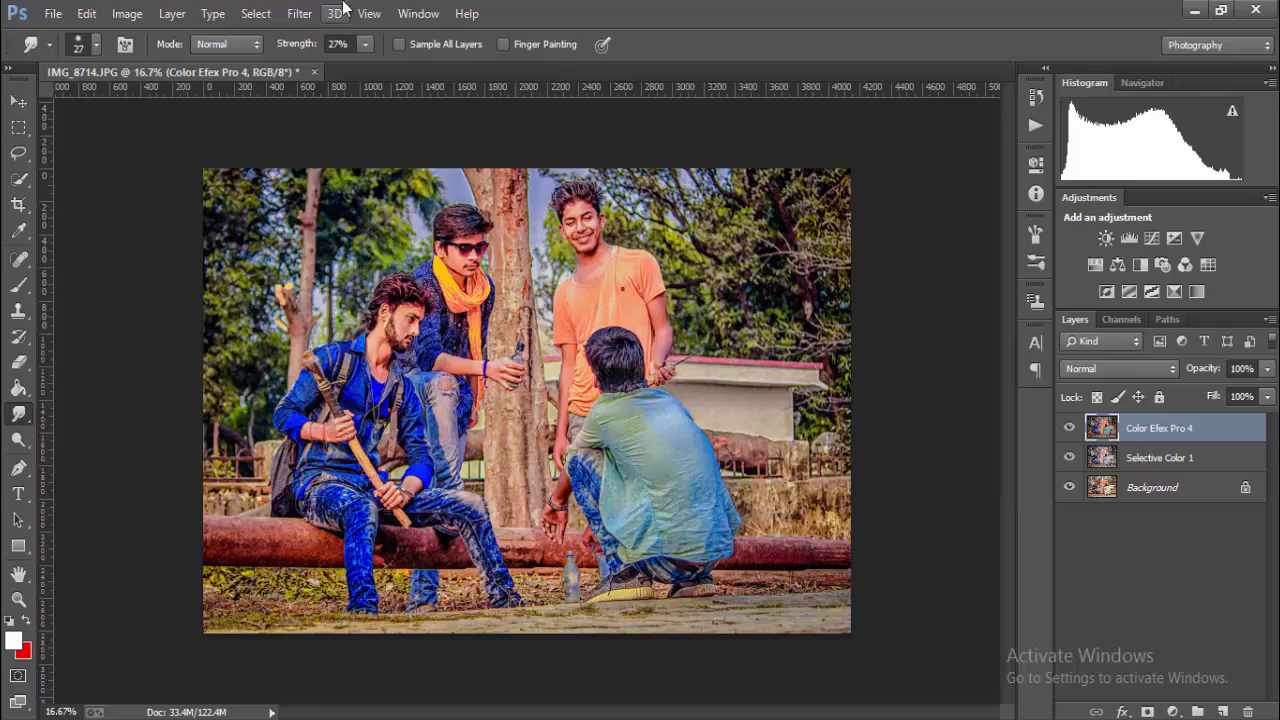
left_click(299, 13)
Step: In the Camera Raw Filter, raise the Orange luminance in HSL
left_click(309, 122)
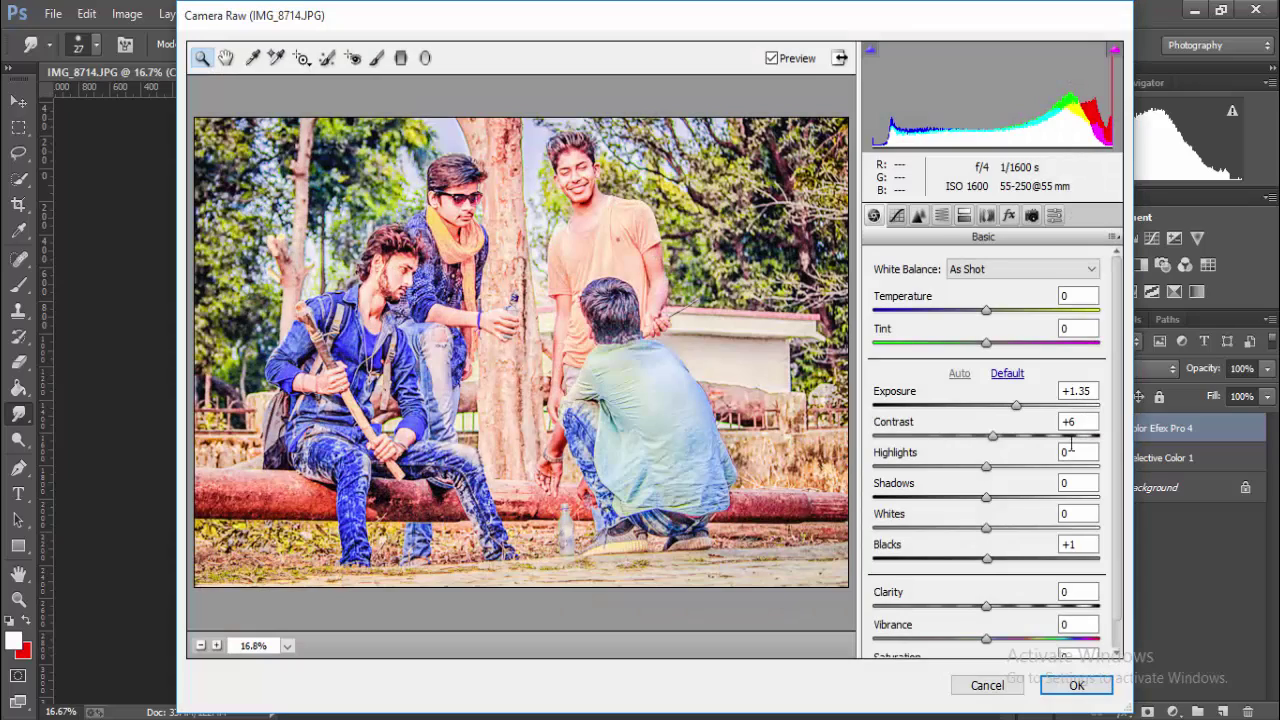
left_click(1007, 373)
left_click(900, 216)
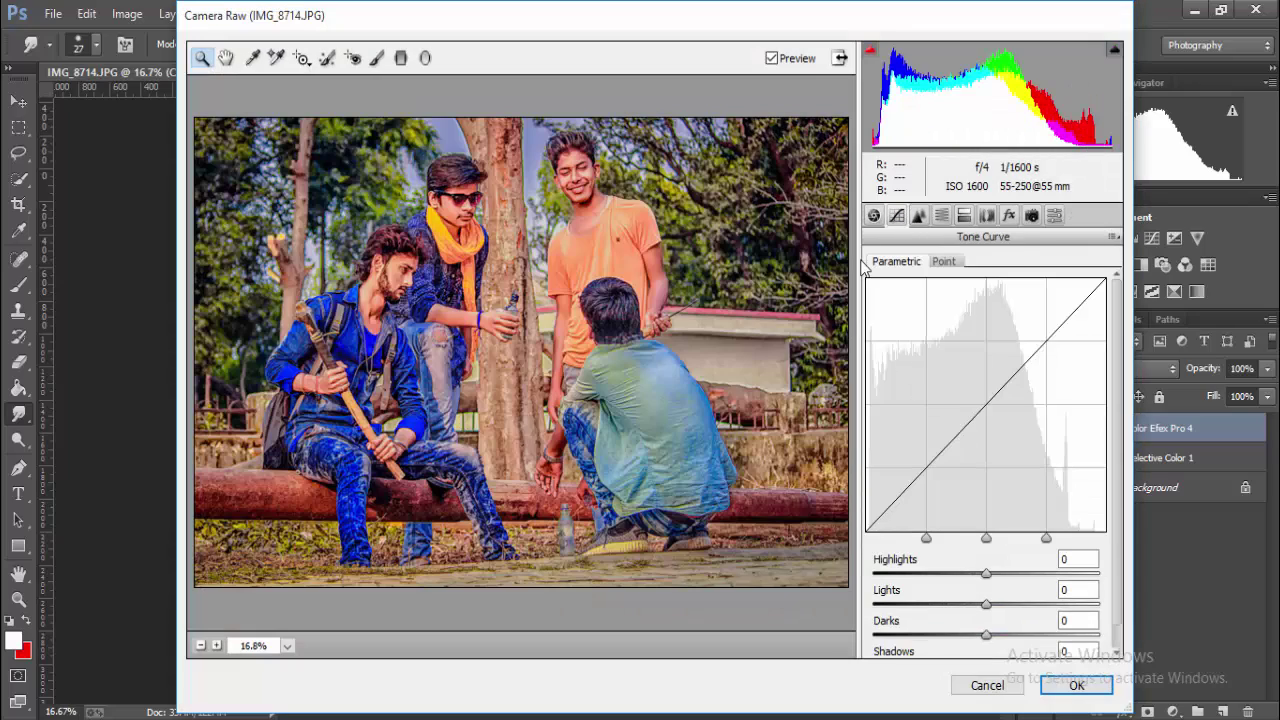
left_click(941, 215)
left_click(986, 291)
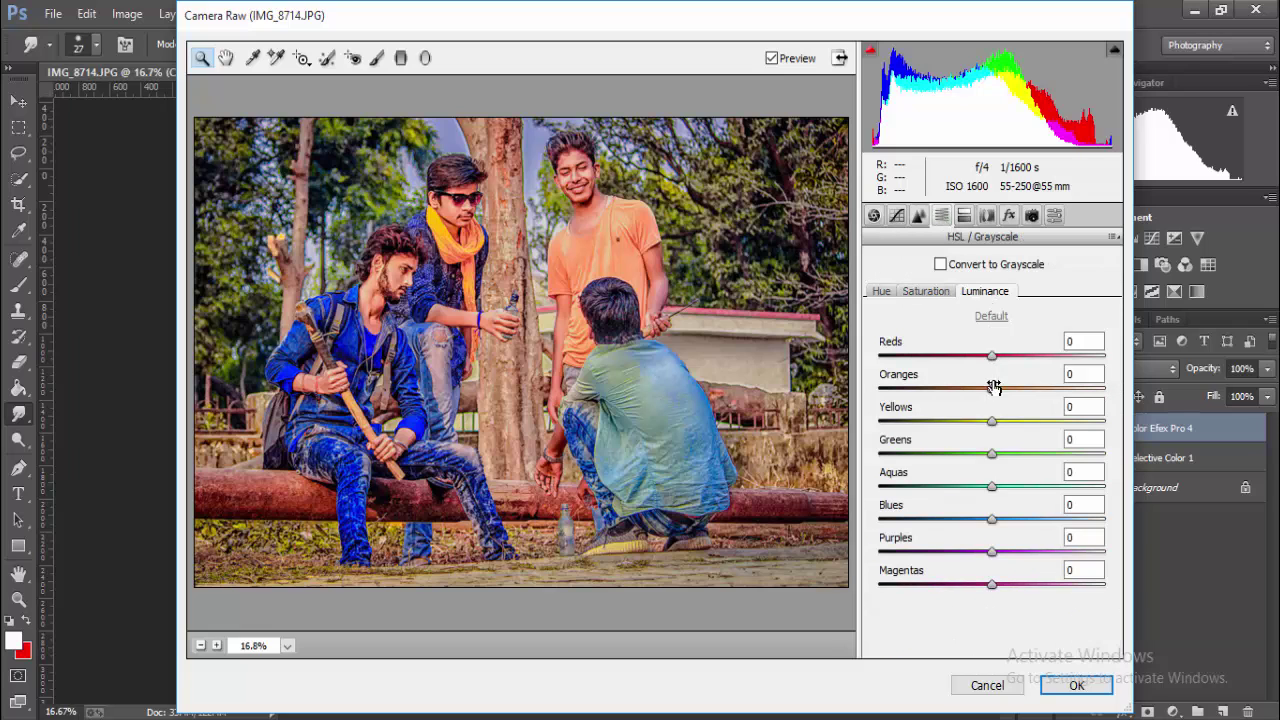
left_click_drag(992, 388, 1036, 389)
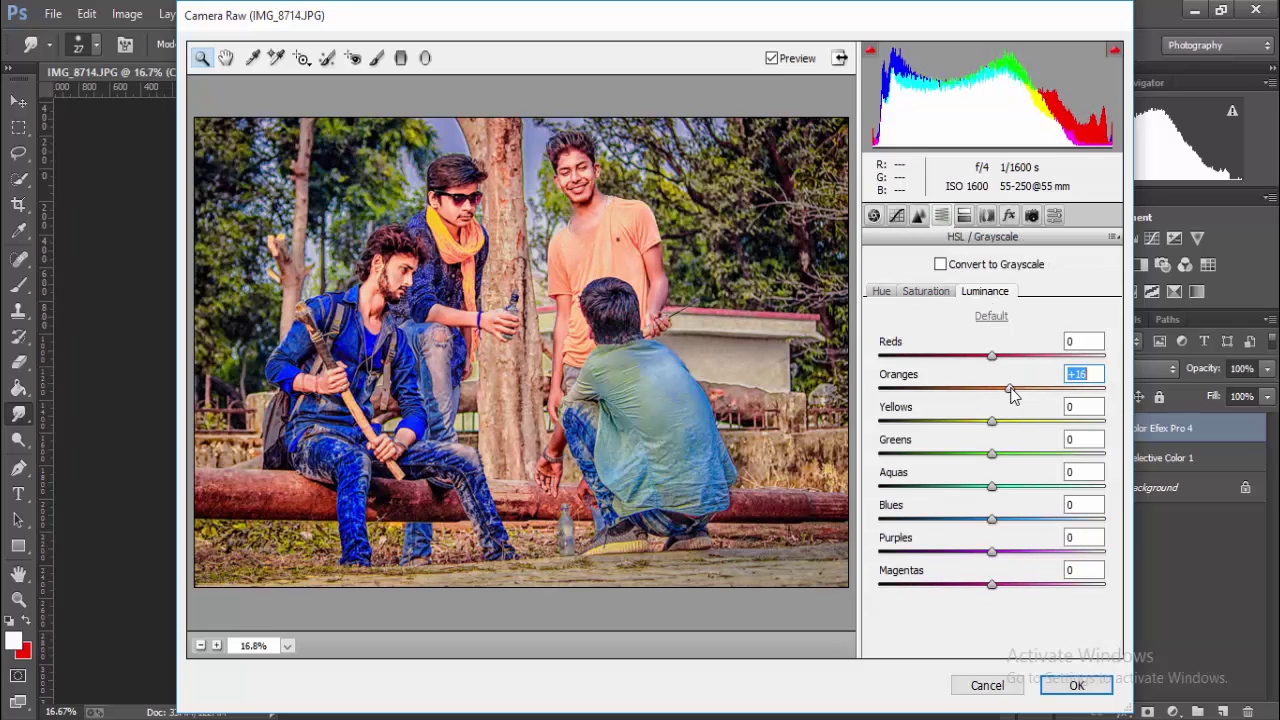
Step: Lower Highlights, set Shadows to -29 and Blacks to -31
left_click(874, 216)
mouse_move(988, 470)
left_mouse_down()
mouse_move(1009, 480)
mouse_move(984, 480)
left_mouse_up()
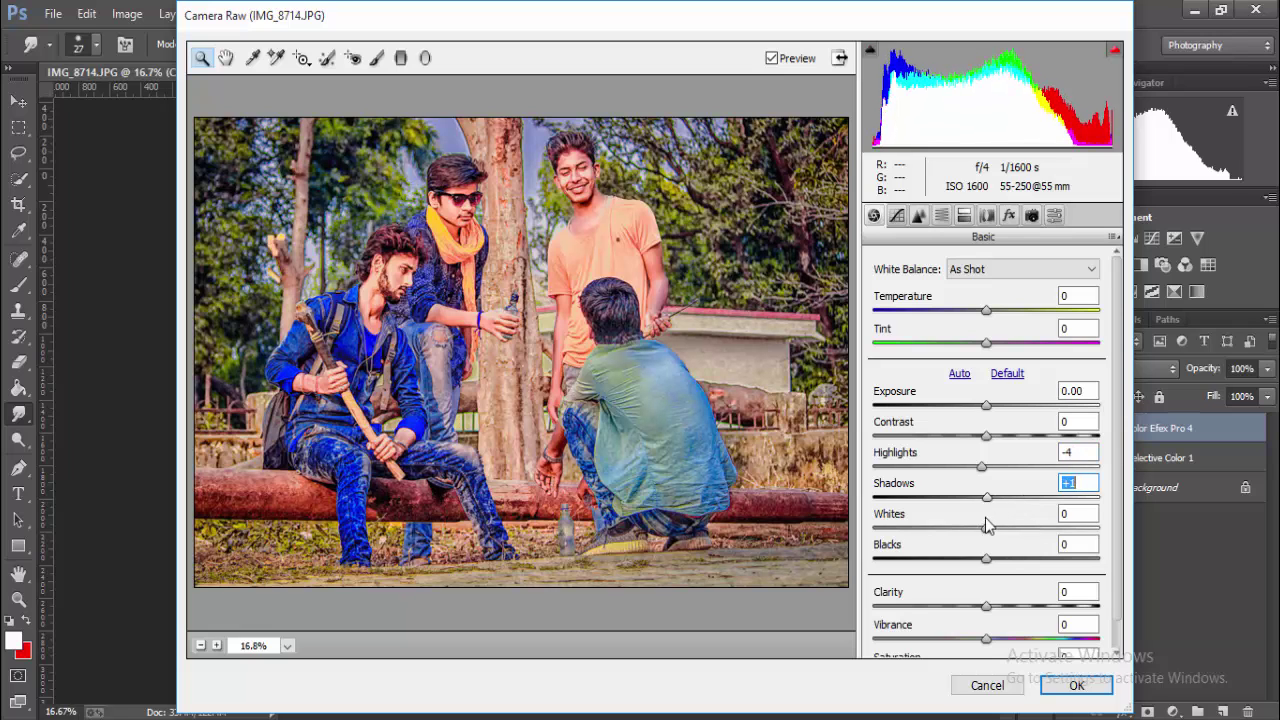
left_click_drag(986, 498, 899, 498)
left_click_drag(1000, 498, 953, 498)
left_click_drag(986, 558, 922, 558)
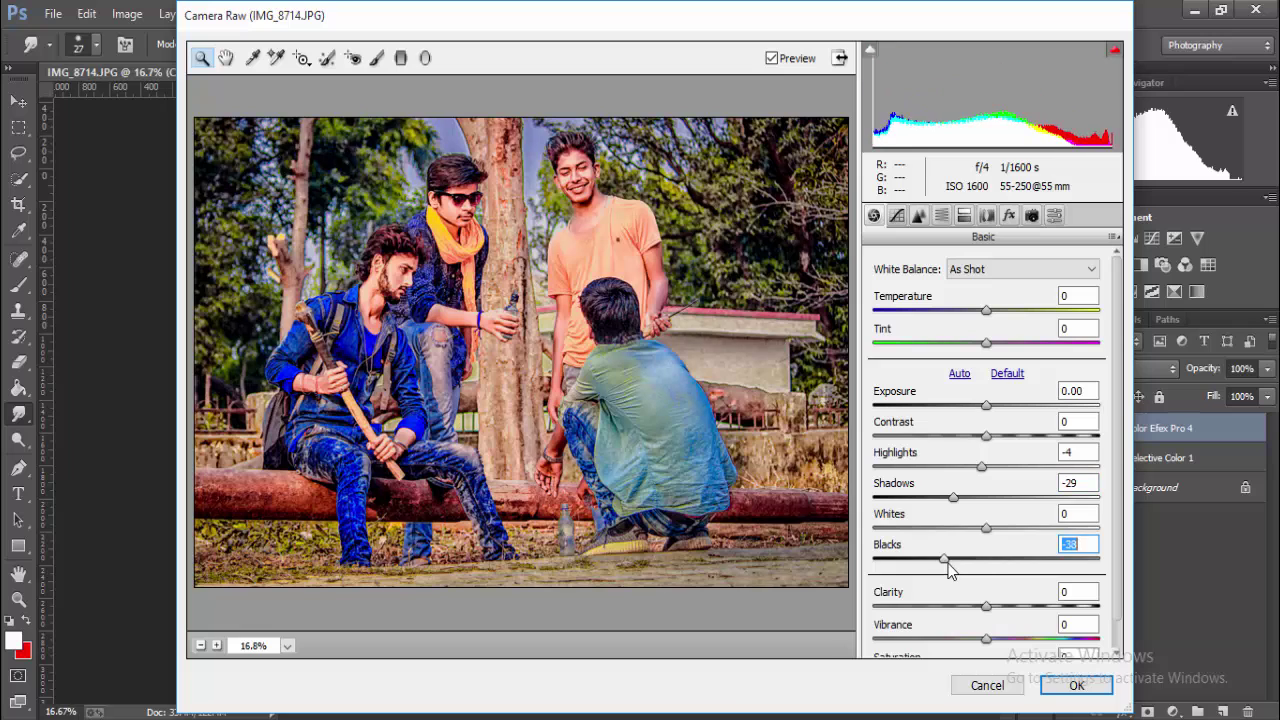
scroll(765, 467, "down", 3)
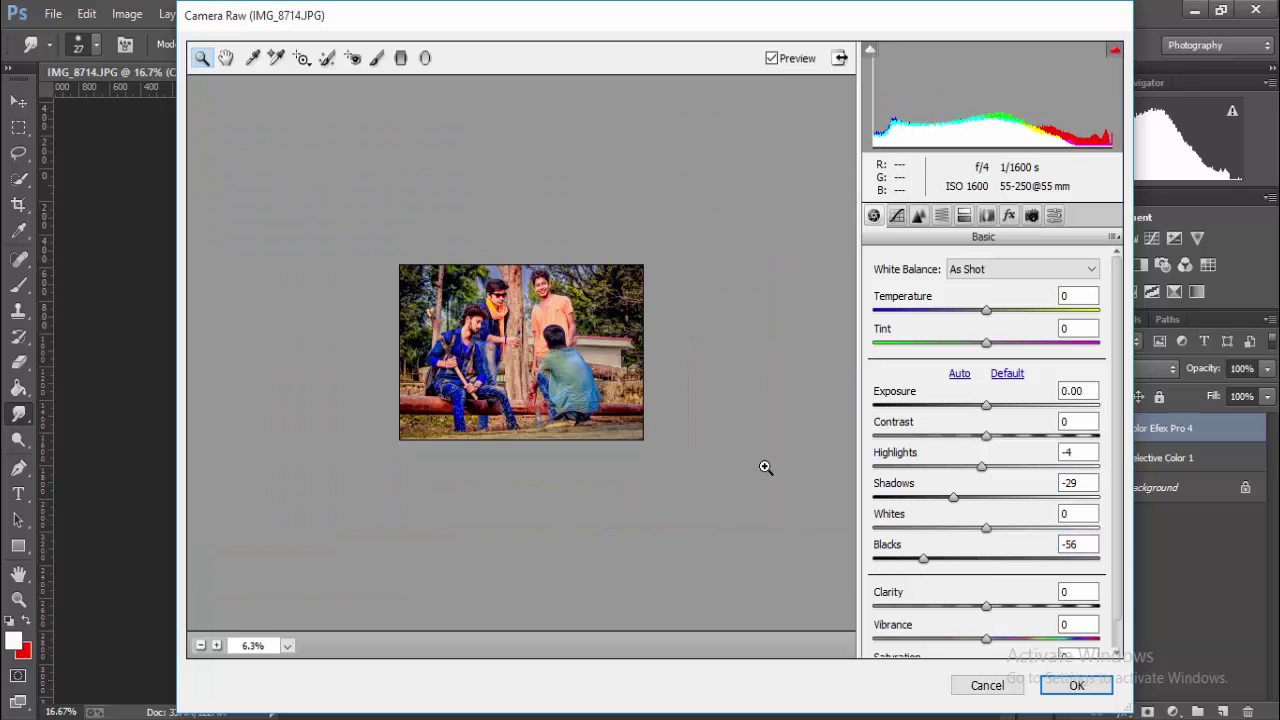
scroll(765, 467, "up", 2)
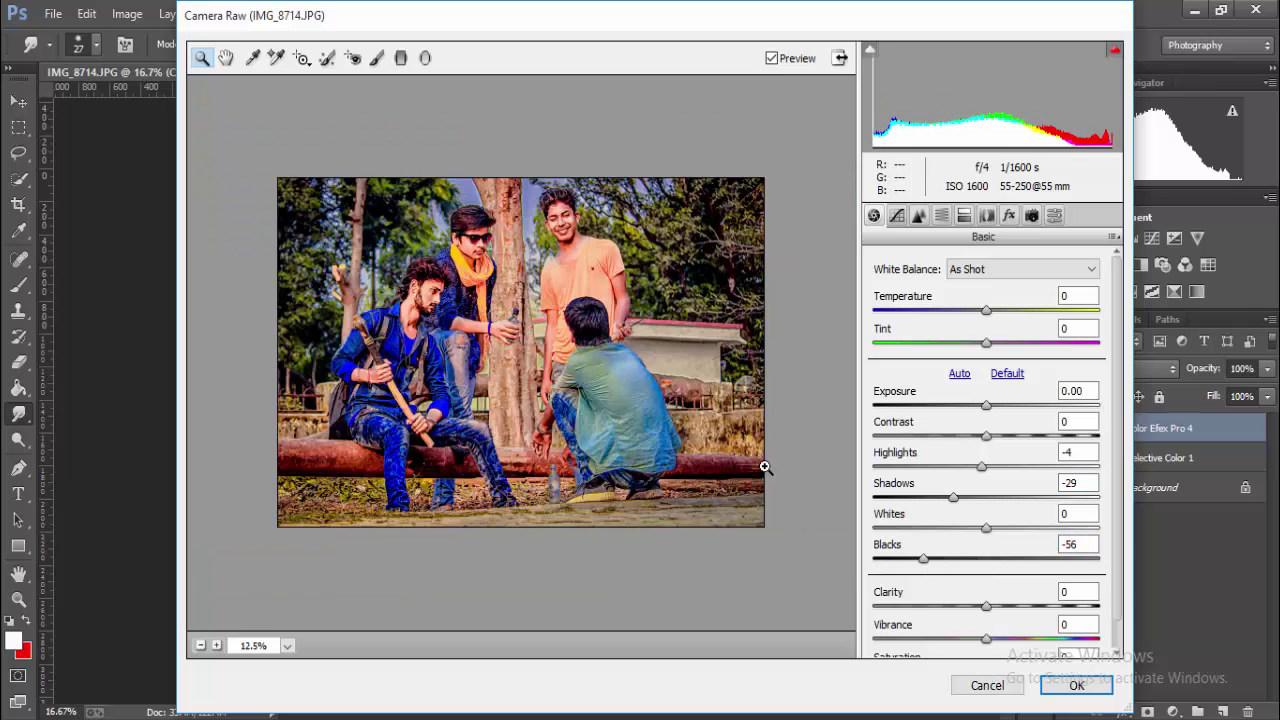
left_click(952, 561)
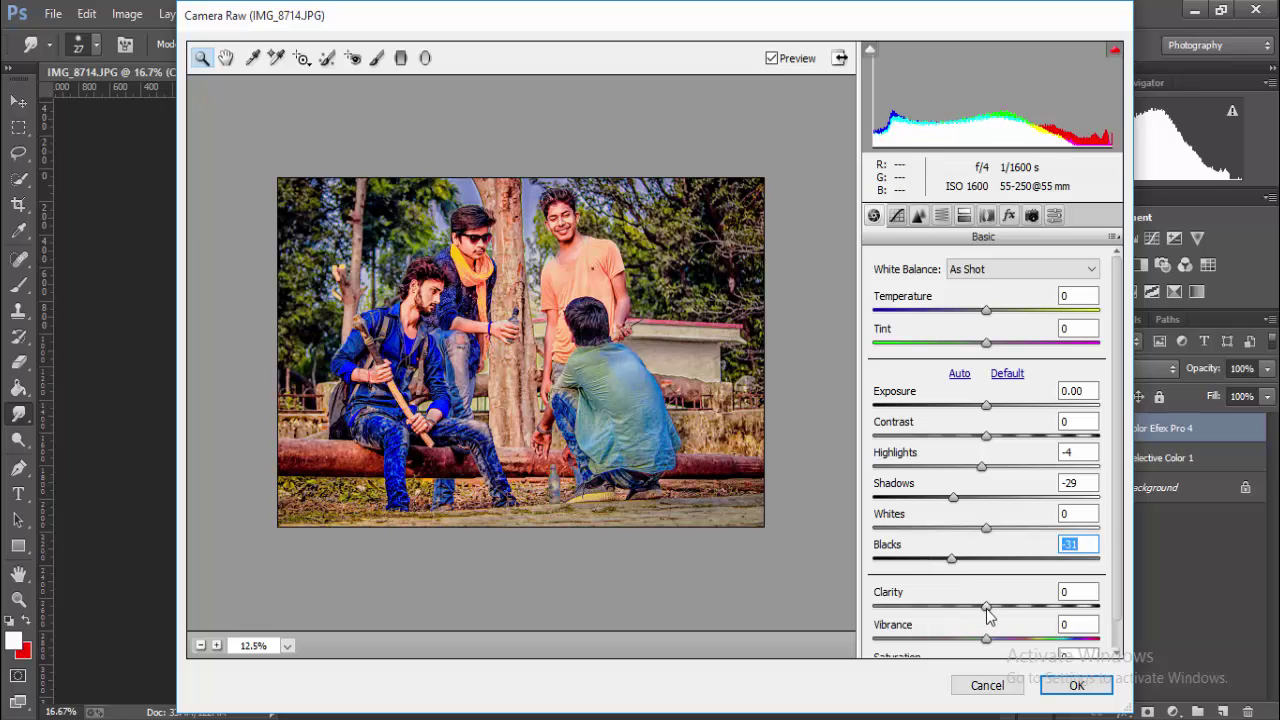
Step: Add Clarity +10, set sharpening and a -35 dark vignette, and apply the grade
left_click_drag(986, 606, 997, 606)
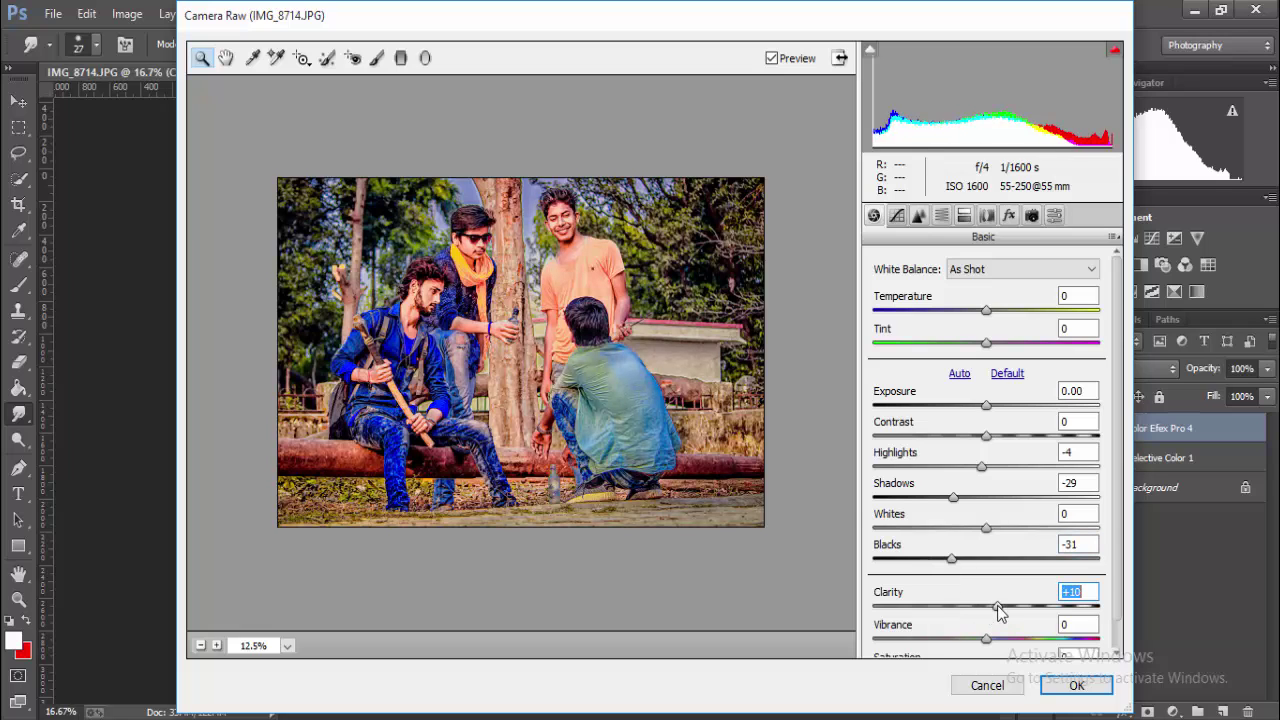
scroll(845, 510, "up", 2)
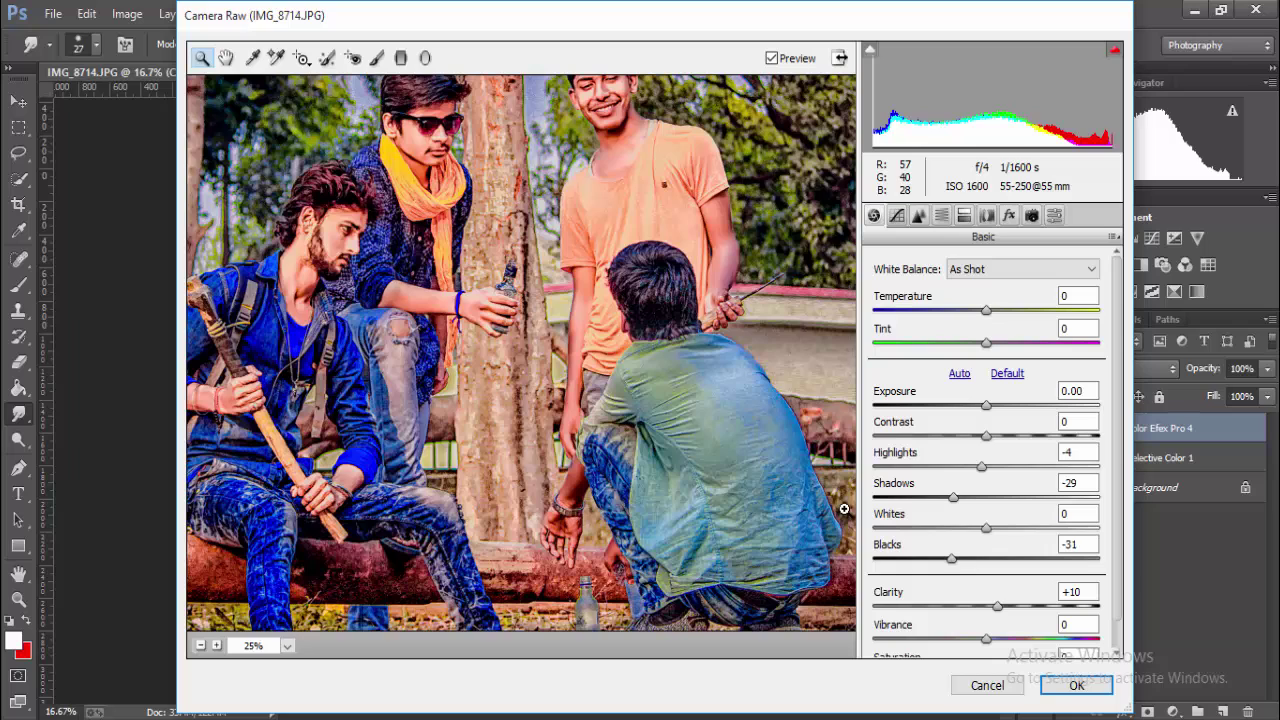
scroll(845, 510, "down", 2)
left_click(918, 215)
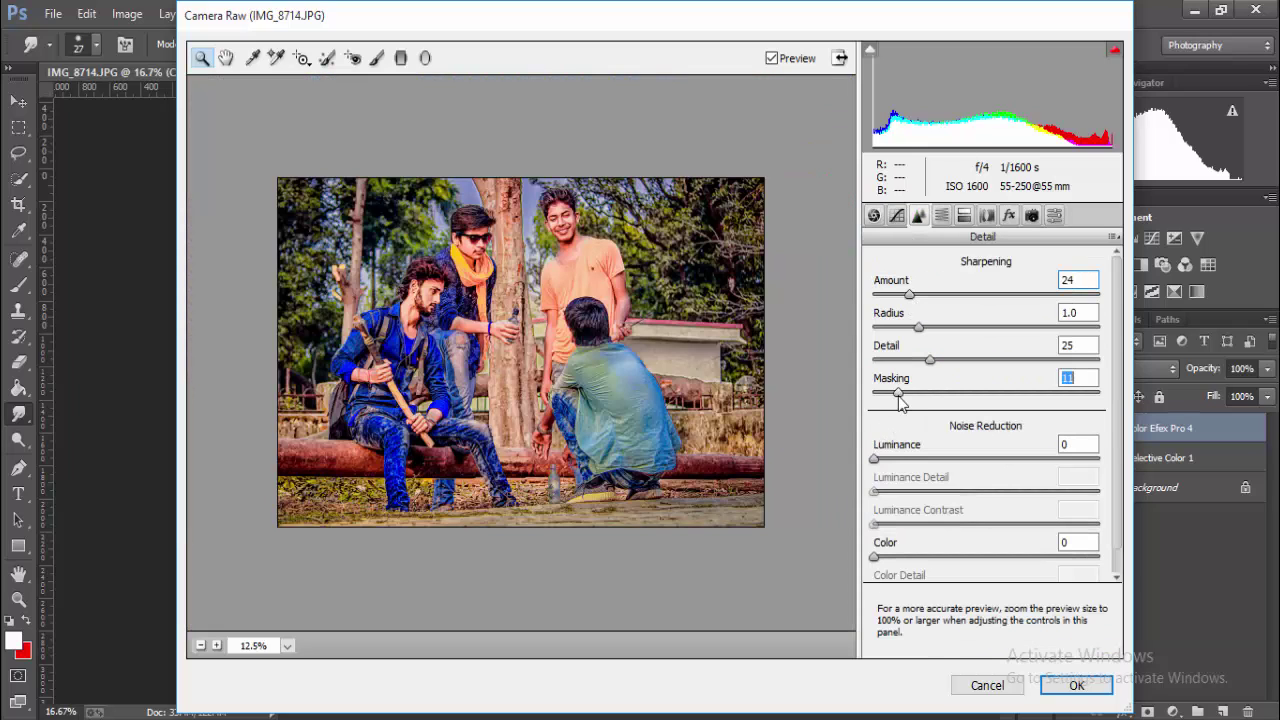
left_click(1008, 215)
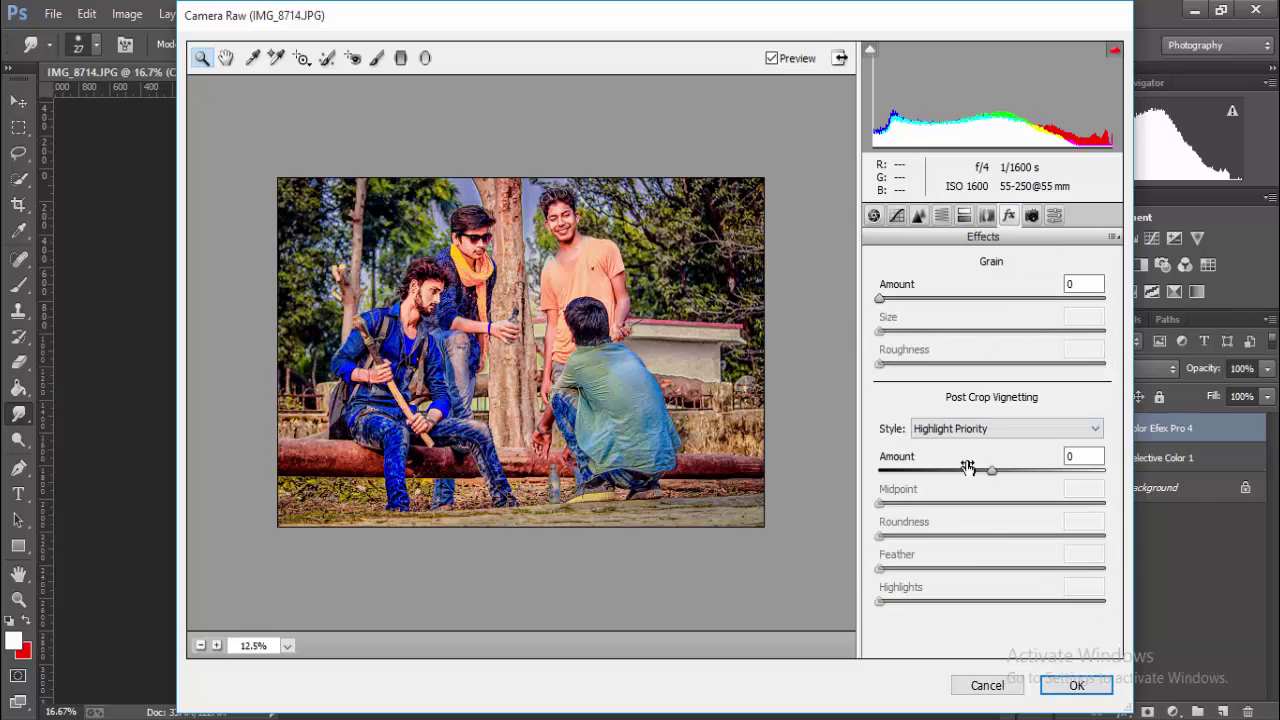
mouse_move(971, 466)
left_mouse_down()
mouse_move(955, 478)
mouse_move(1023, 503)
left_mouse_up()
left_click(1076, 685)
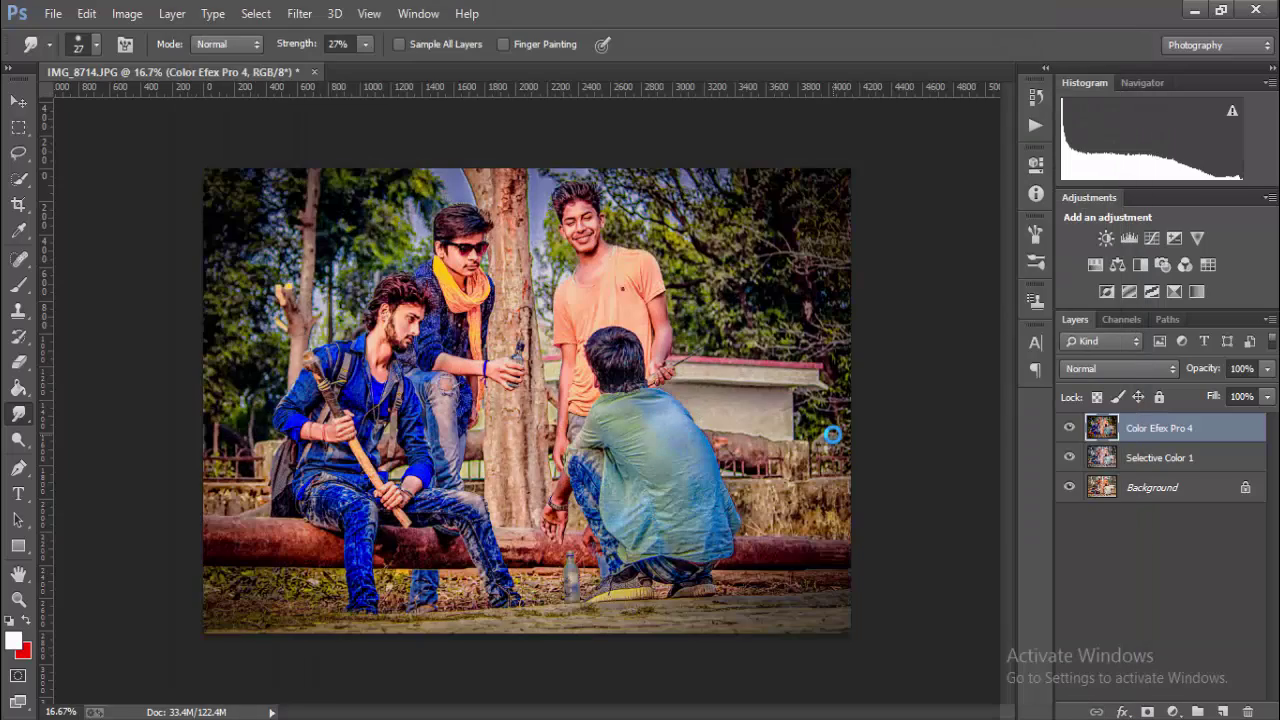
Step: Bring the Gangs of Wasseypur title logo into the photo document and close its source file
key("ctrl+minus")
key("ctrl+minus")
key("ctrl+minus")
key("ctrl+plus")
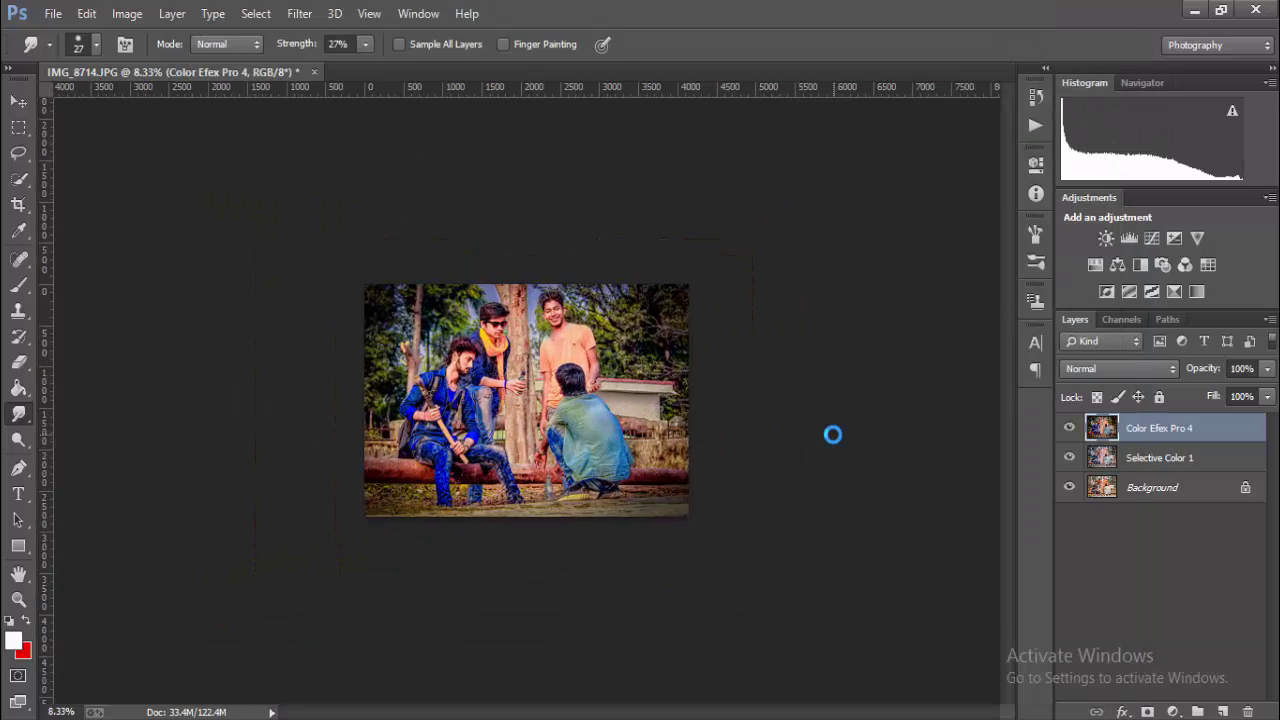
key("ctrl+plus")
key("ctrl+plus")
key("ctrl+minus")
key("ctrl+minus")
key("ctrl+minus")
key("ctrl+plus")
key("ctrl+plus")
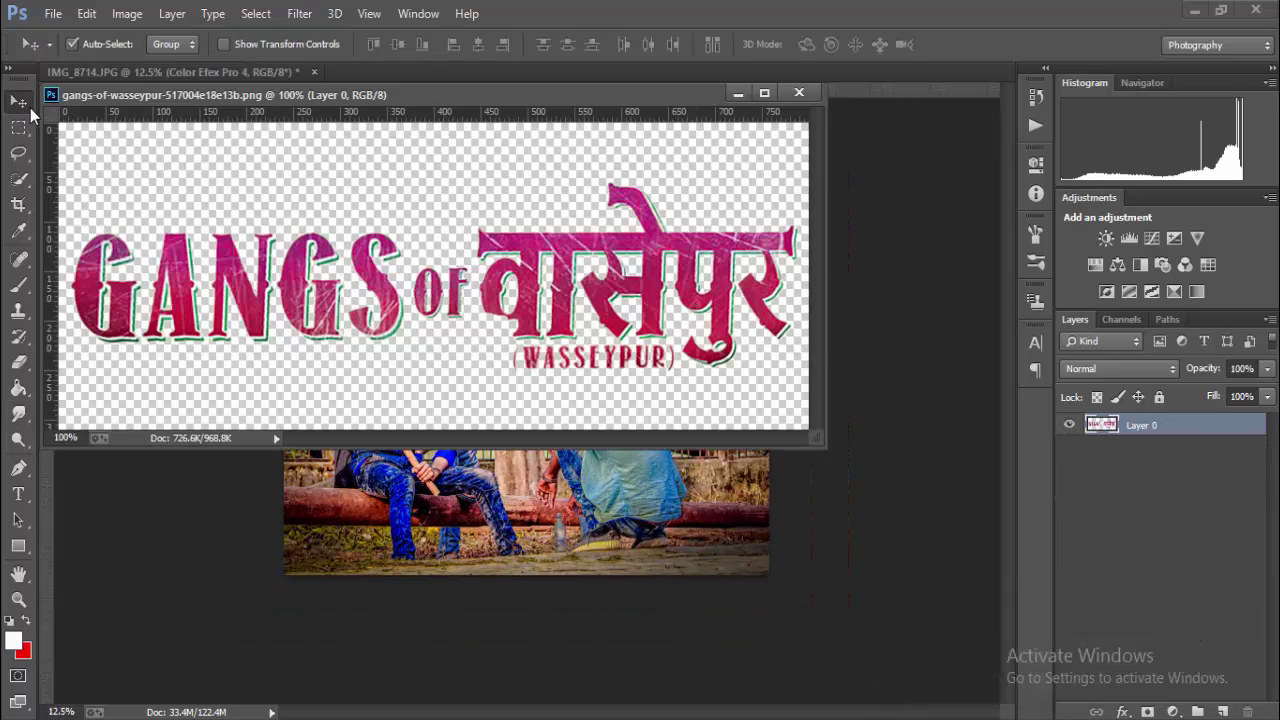
left_click_drag(537, 302, 567, 520)
left_click(716, 352)
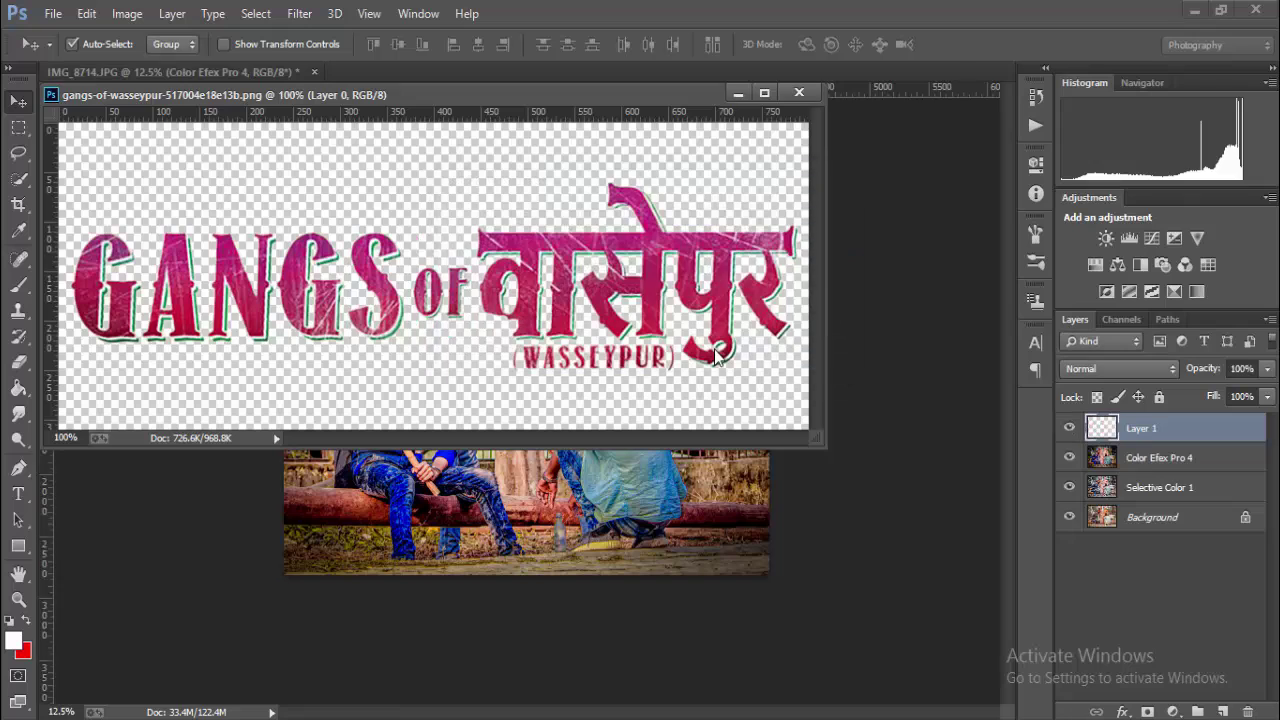
left_click(800, 93)
Step: Scale the title to about 286% width and position it near the photo's bottom
key("ctrl+t")
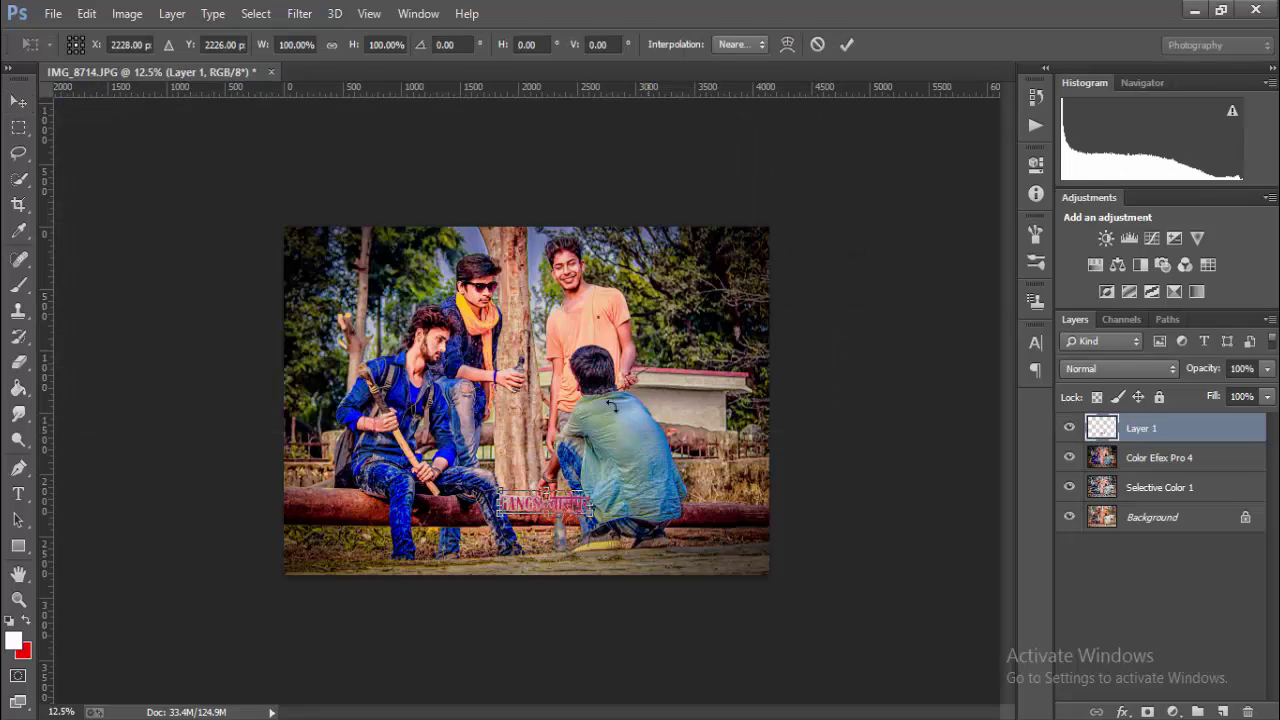
left_click_drag(594, 488, 762, 448)
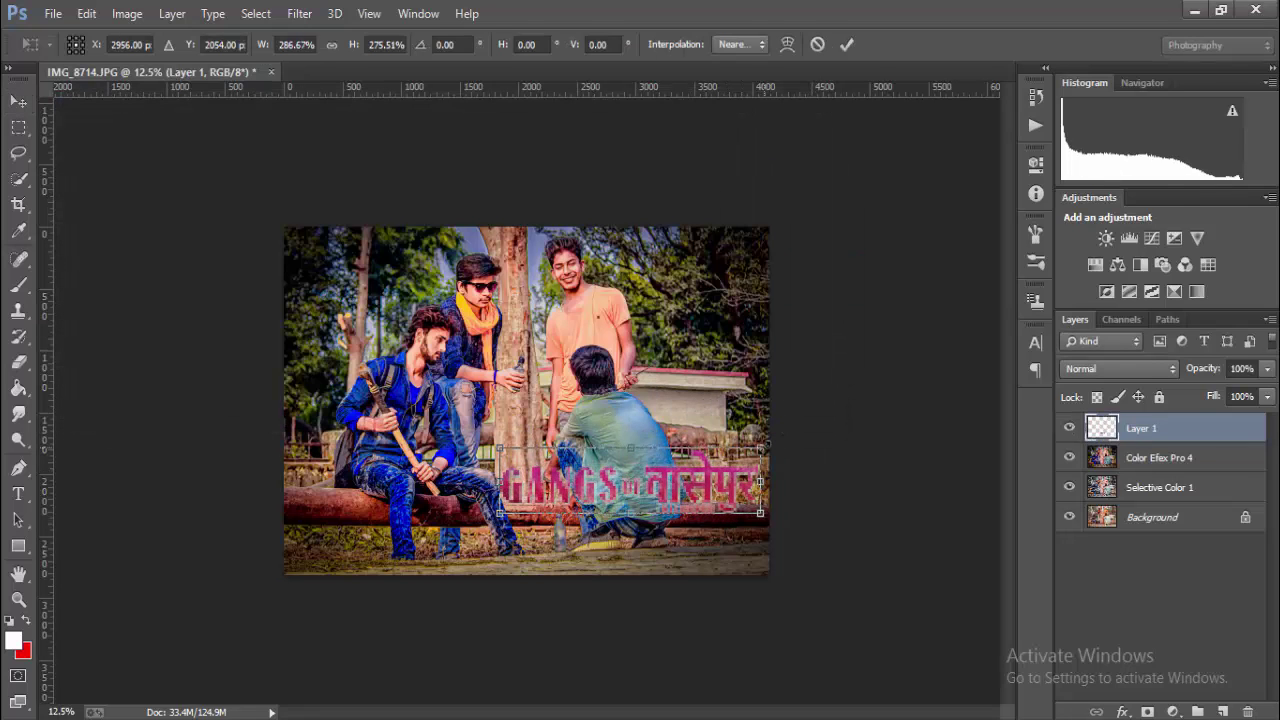
left_click(849, 44)
left_click_drag(683, 458, 550, 495)
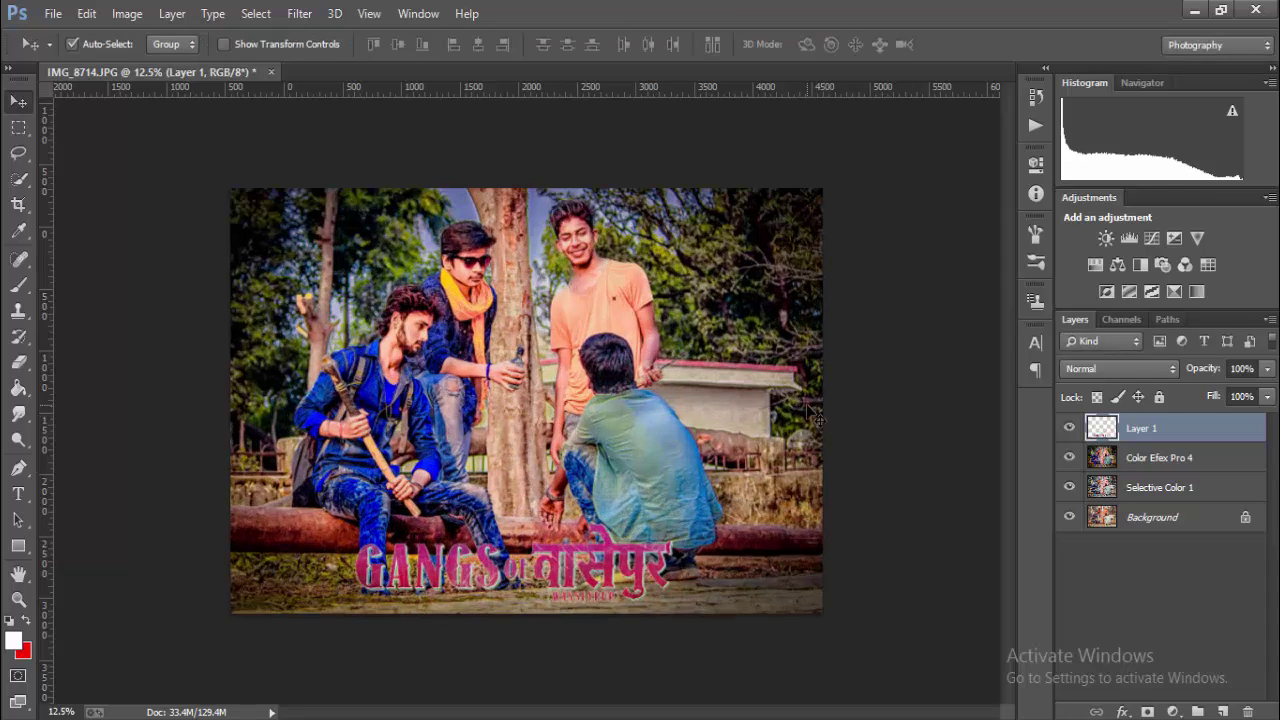
key("ctrl+plus")
left_click_drag(609, 594, 597, 592)
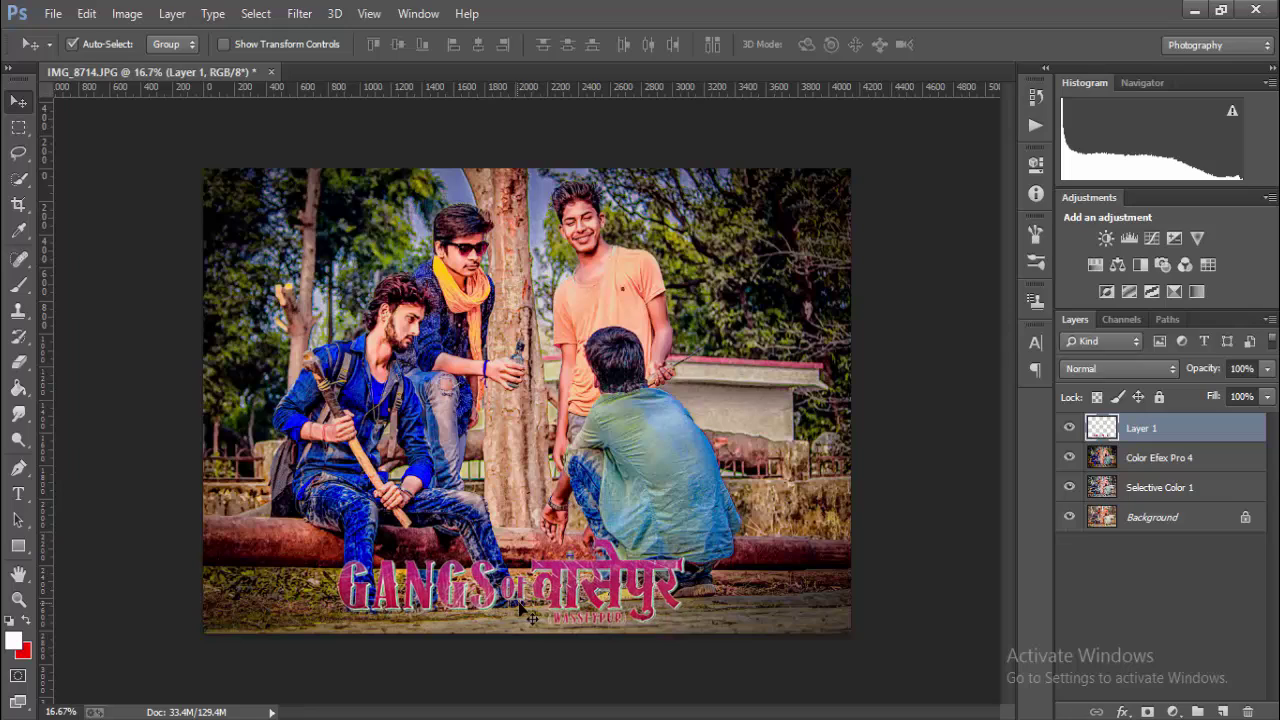
key("ctrl+0")
key("ctrl+minus")
Step: Add a Camera Raw graduated filter at Exposure -2.35 darkening the bottom of the Color Efex Pro 4 layer
left_click(1150, 458)
left_click(299, 13)
left_click(310, 131)
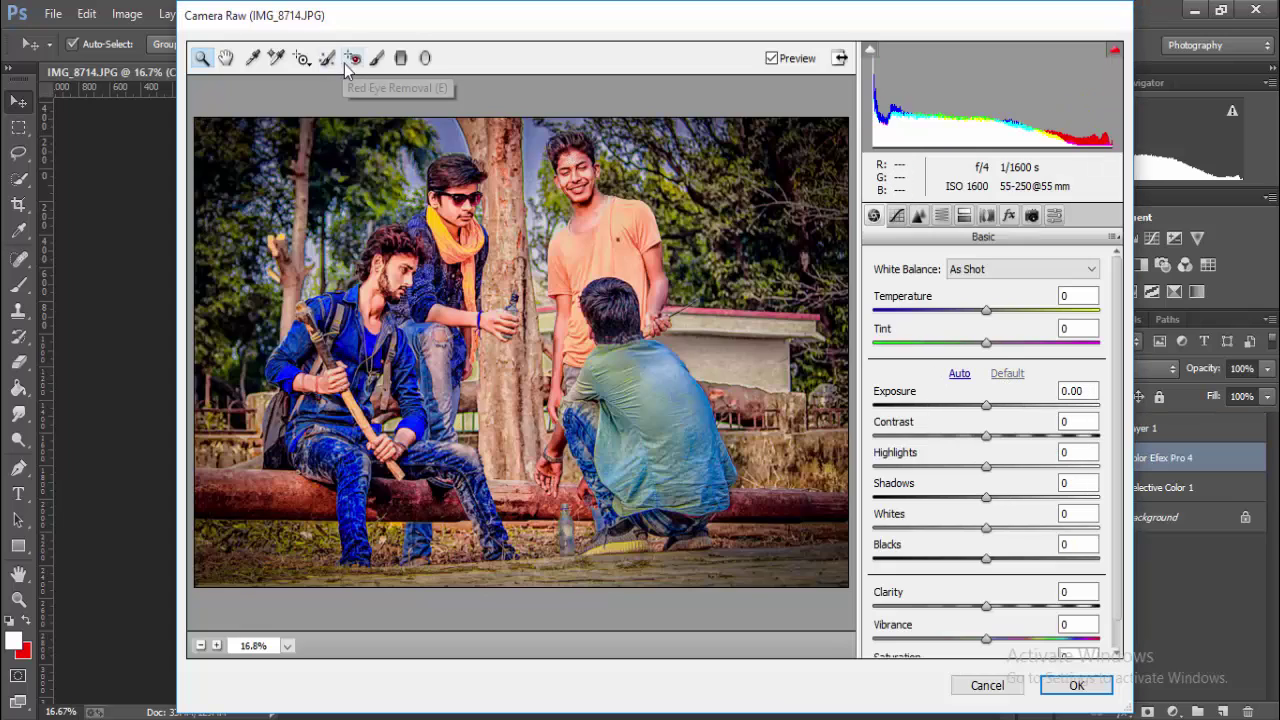
left_click(400, 58)
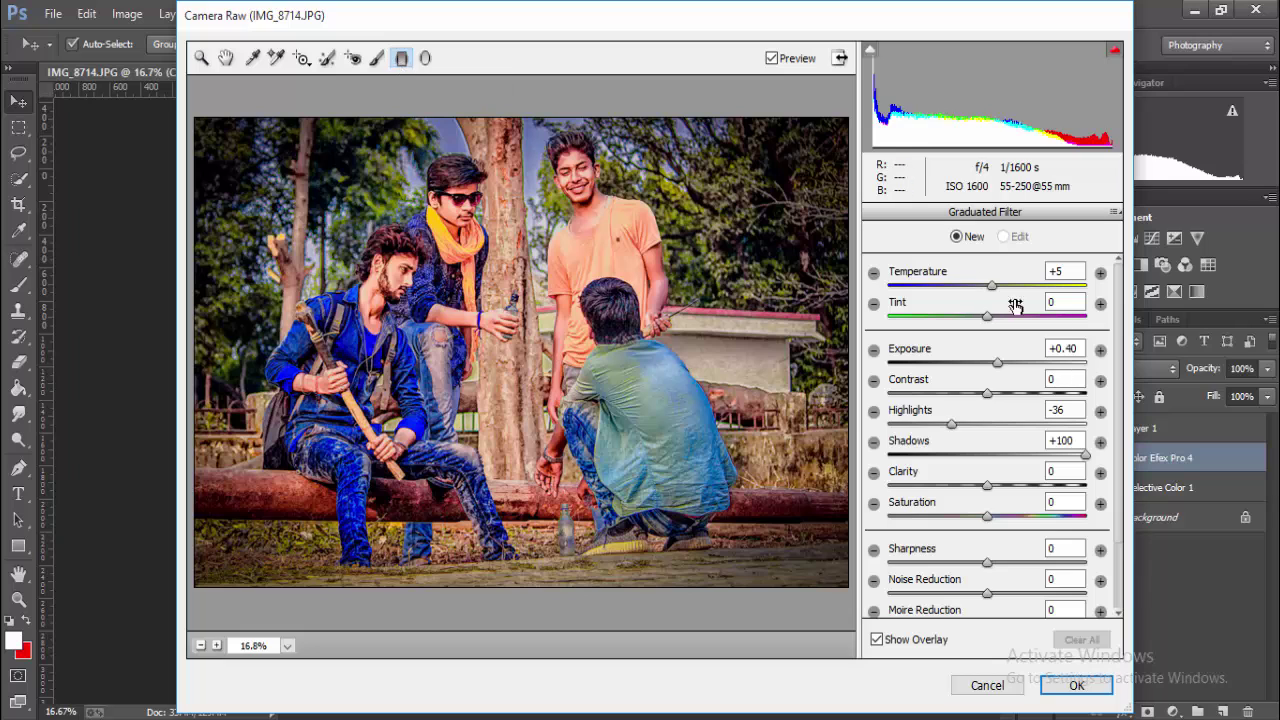
left_click(873, 349)
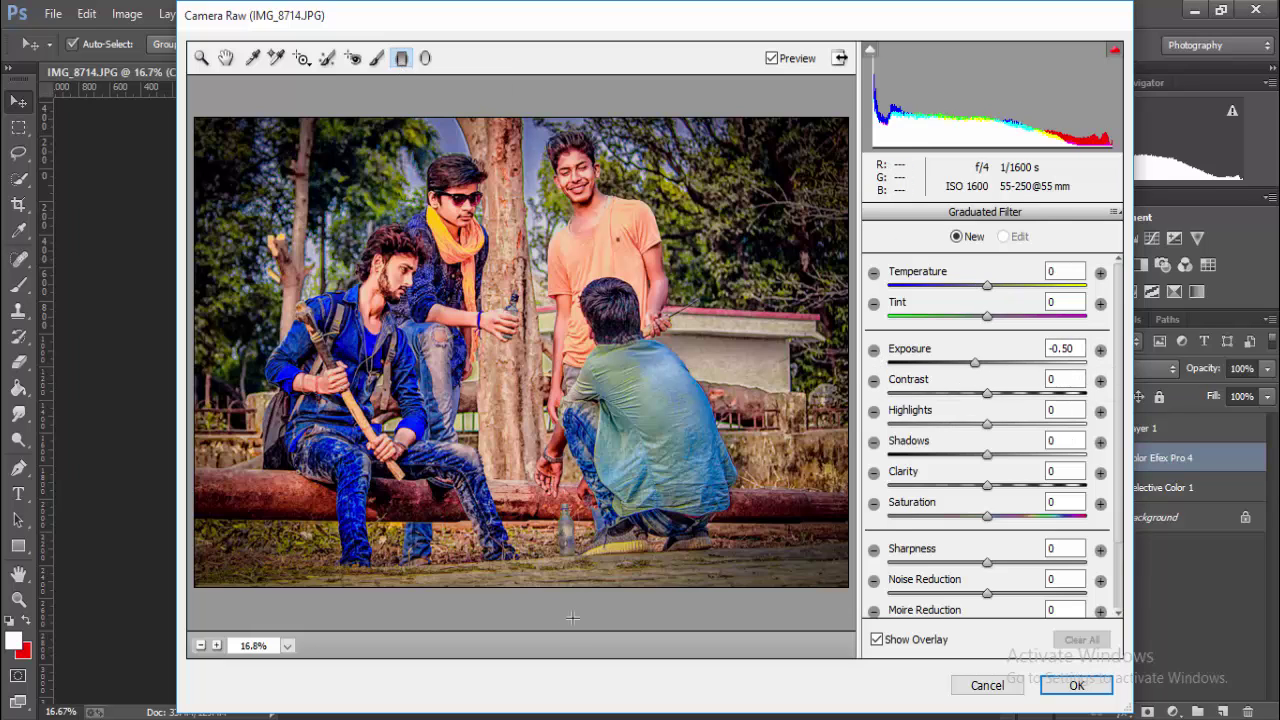
left_click_drag(572, 611, 572, 449)
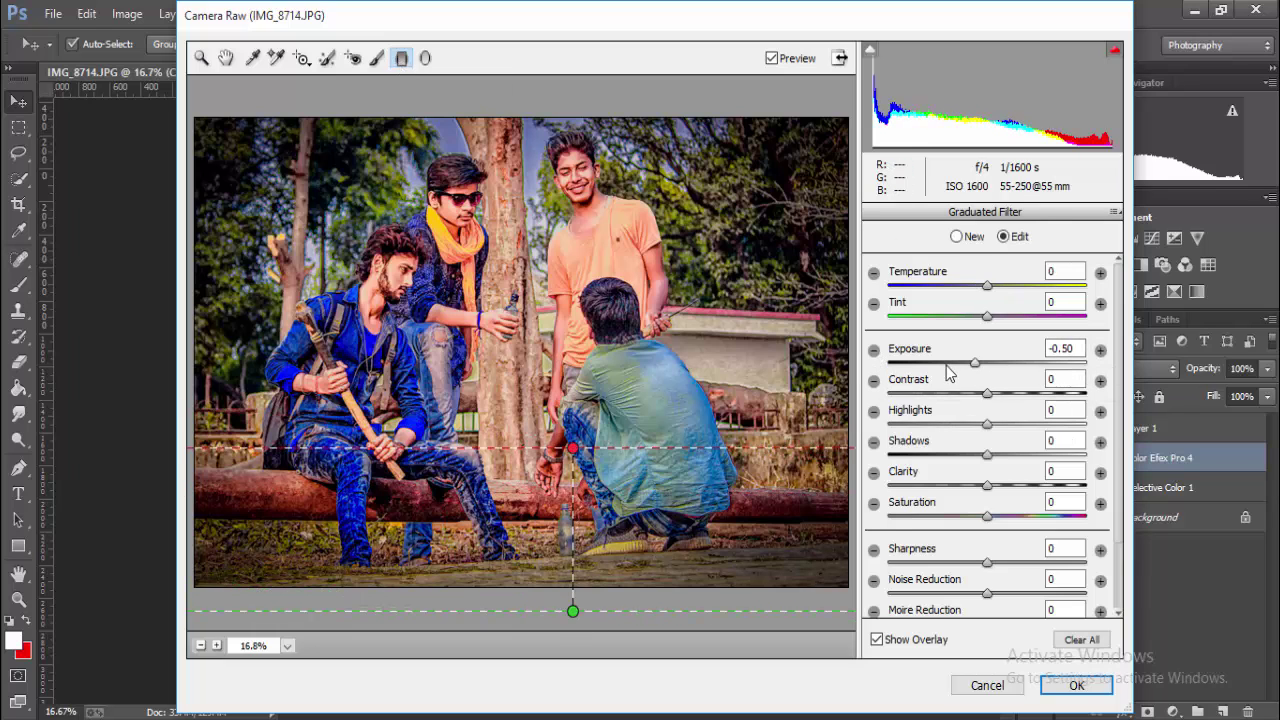
left_click_drag(975, 362, 929, 369)
key("ctrl+minus")
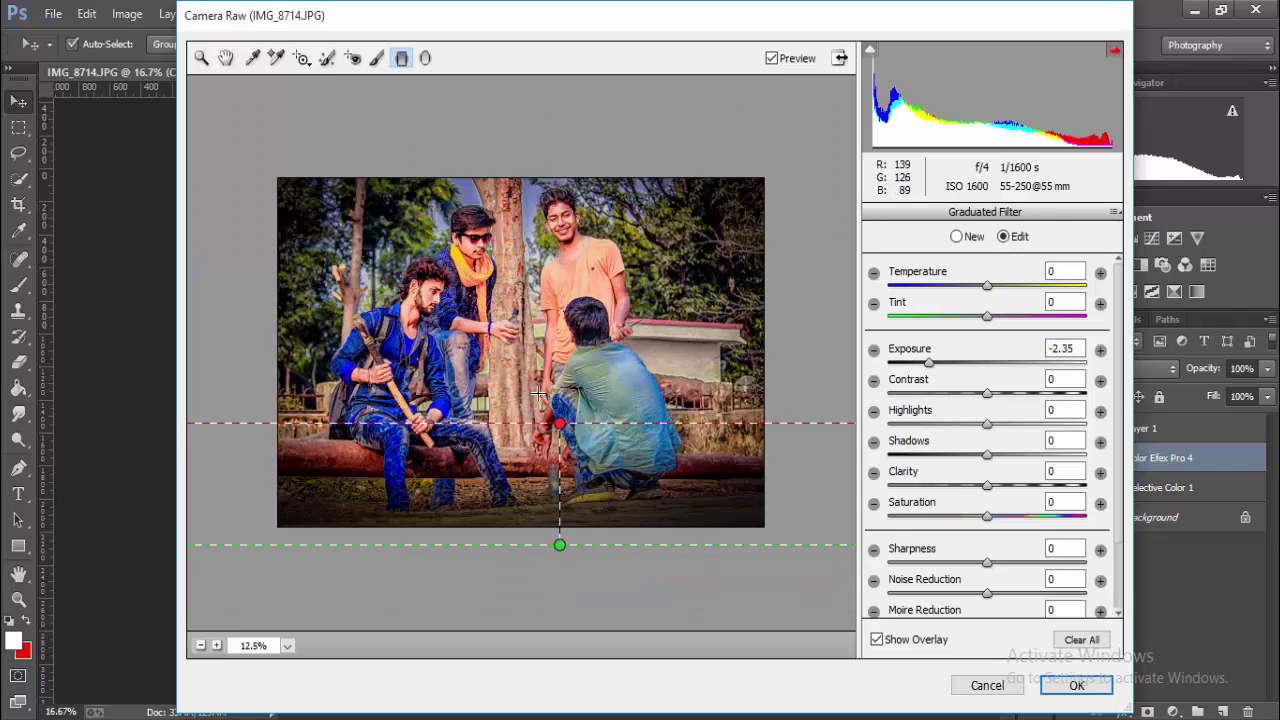
left_click_drag(560, 424, 562, 400)
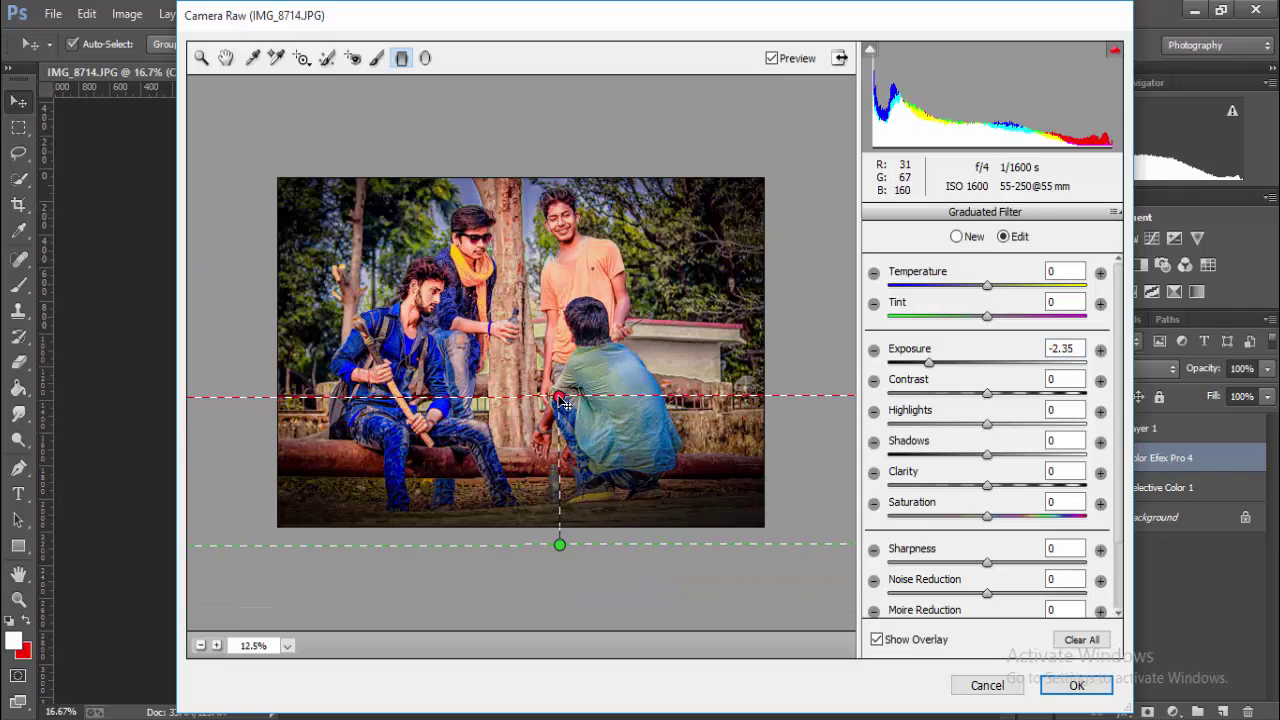
left_click(1072, 686)
key("ctrl+minus")
key("ctrl+minus")
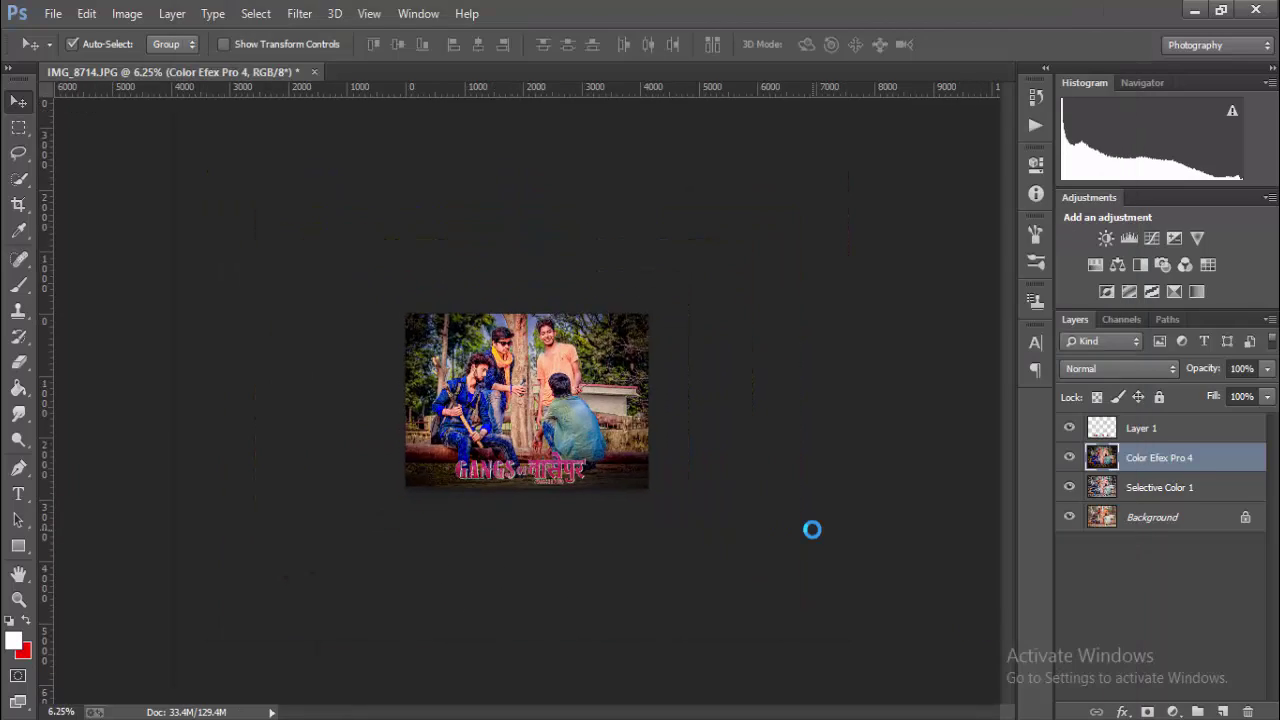
Step: Move the title up, bring the credits block into the poster, and undo stray photo moves
left_click_drag(646, 534, 595, 508)
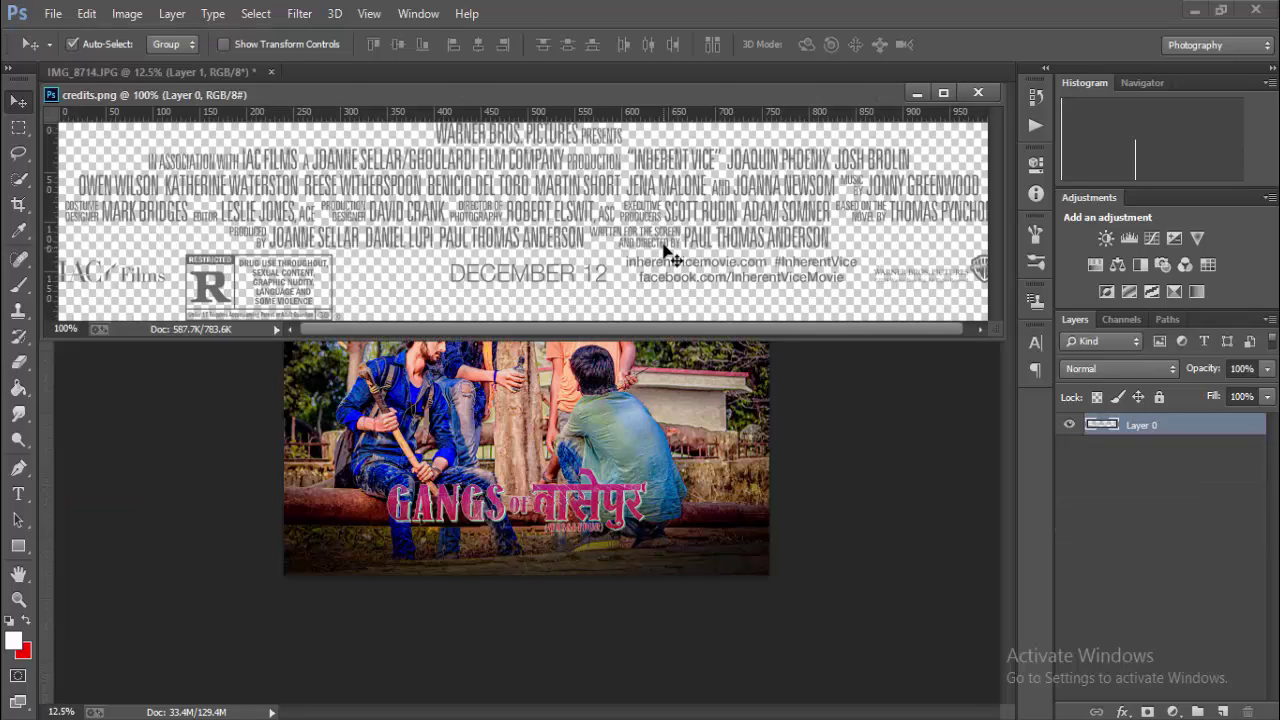
left_click_drag(672, 257, 600, 540)
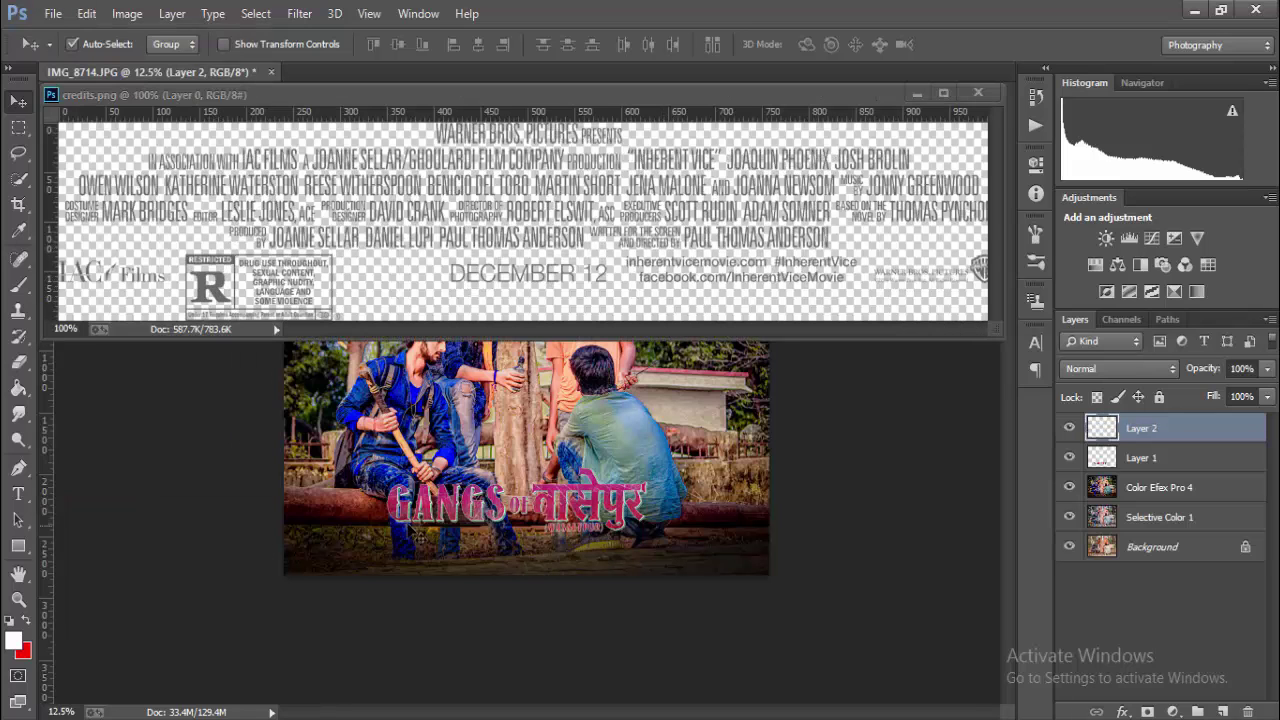
left_click(986, 95)
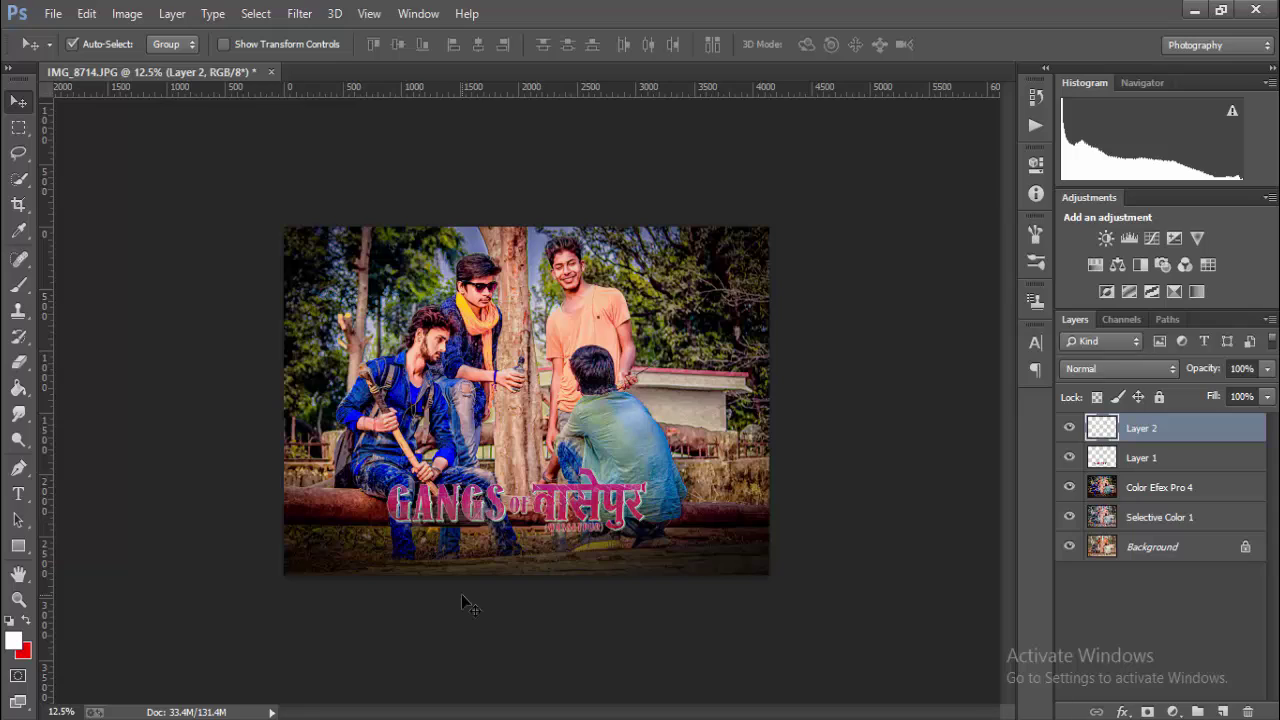
key("ctrl+plus")
left_click_drag(406, 566, 491, 641)
key("ctrl+z")
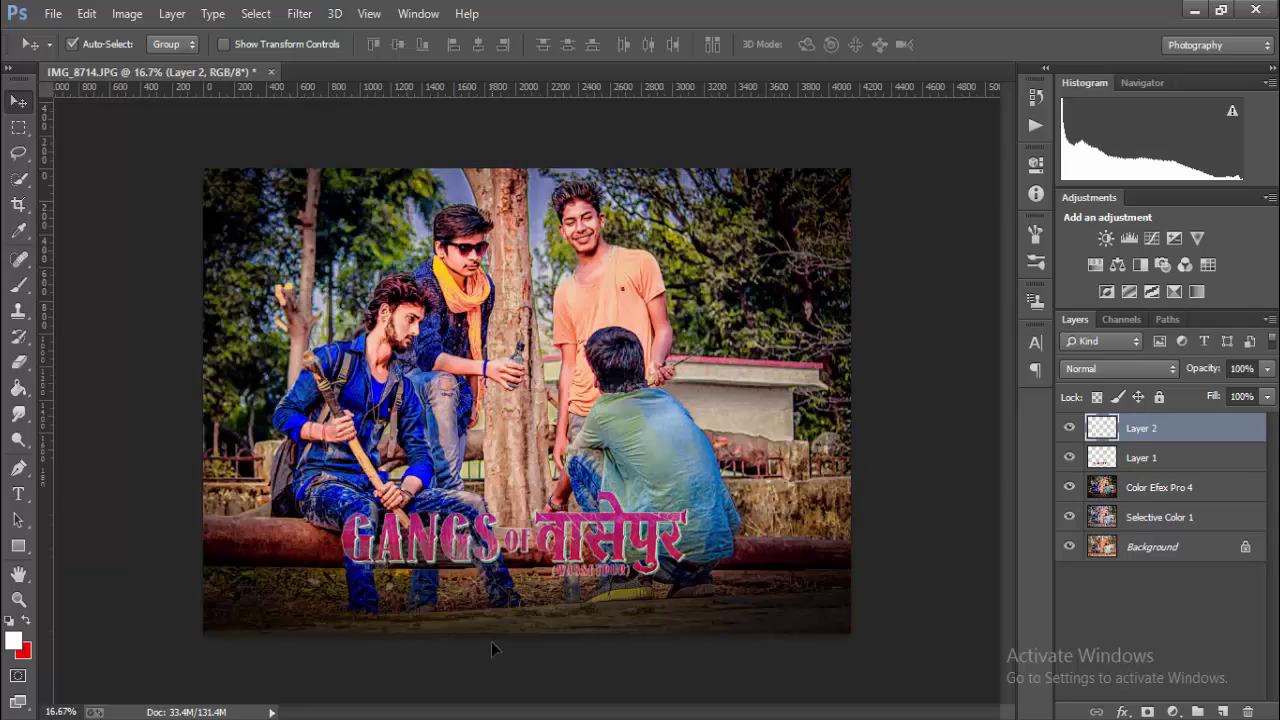
mouse_move(444, 566)
left_mouse_down()
mouse_move(452, 590)
mouse_move(495, 615)
mouse_move(623, 578)
left_mouse_up()
key("ctrl+z")
Step: Widen the Layer 2 credits block to about 154% × 169% beneath the title
left_click(452, 590)
key("ctrl+t")
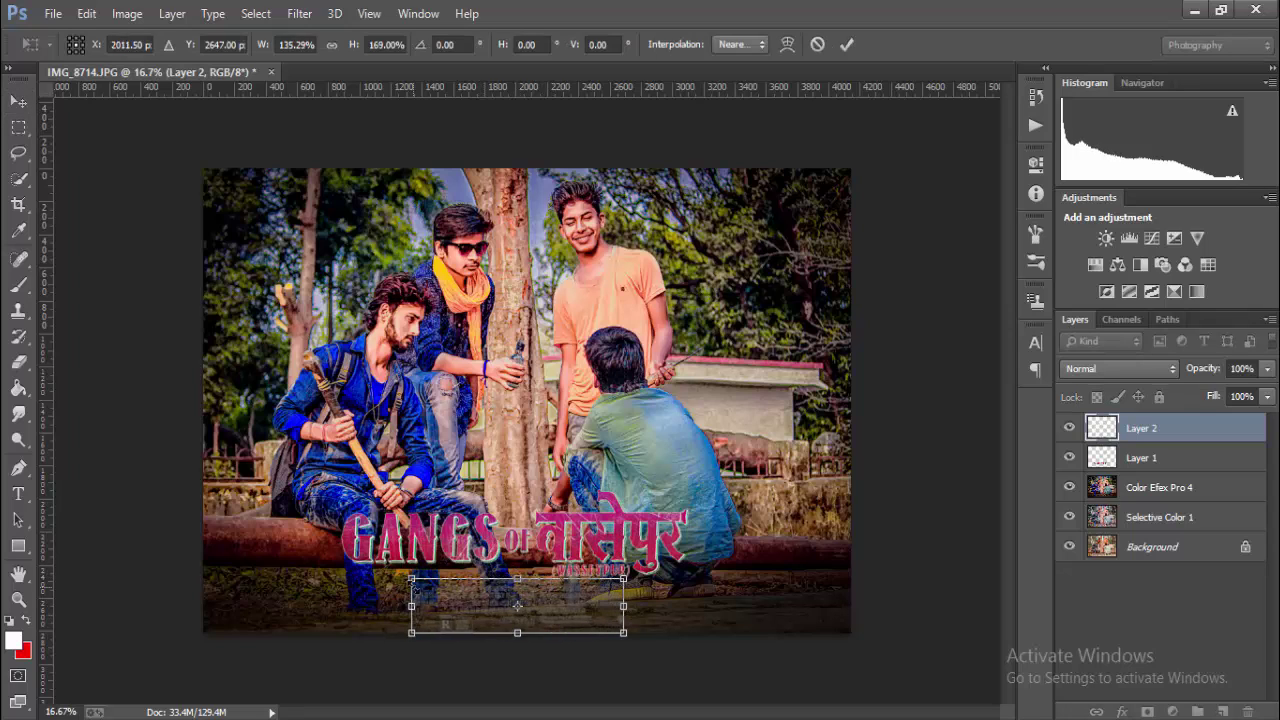
left_click_drag(412, 598, 381, 600)
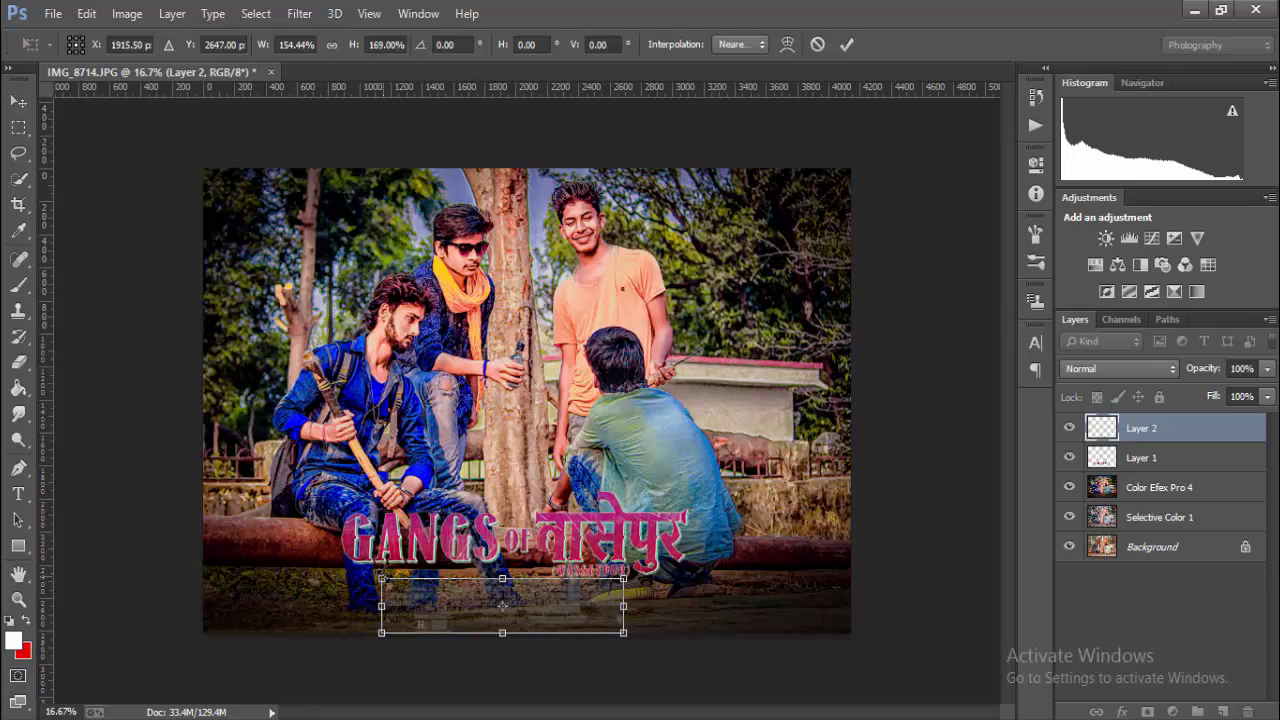
left_click(848, 44)
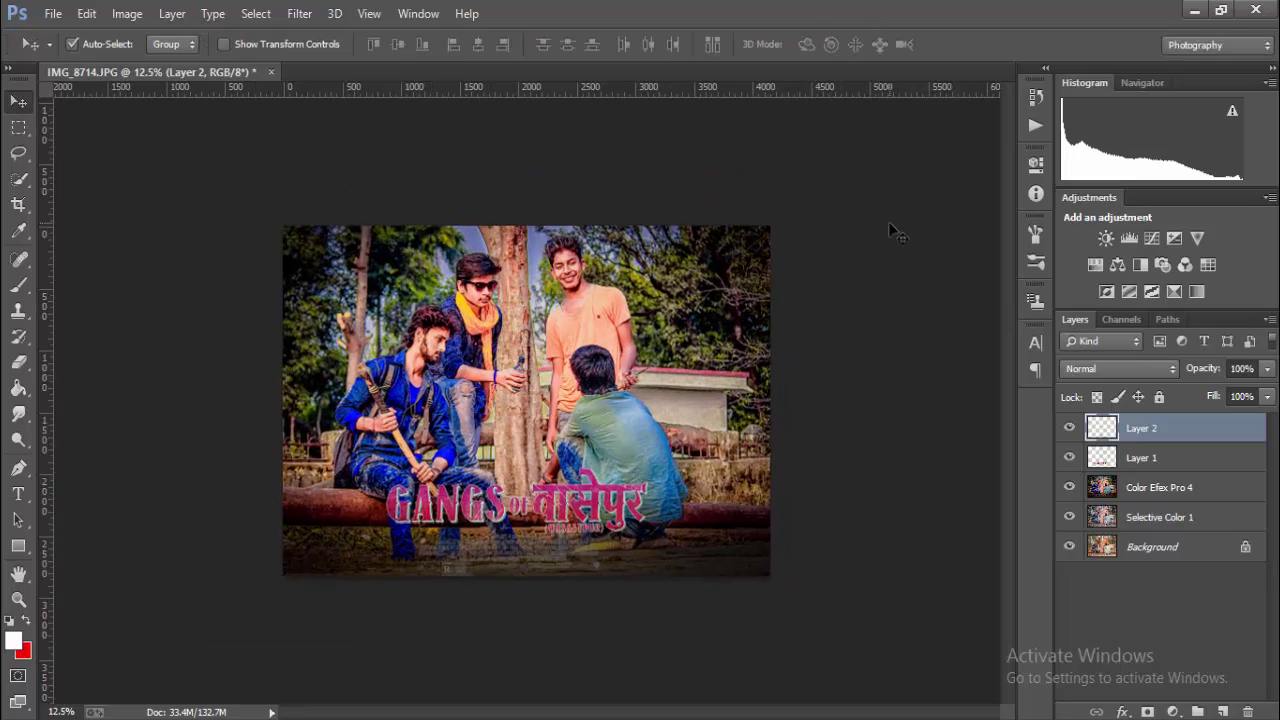
left_click(127, 13)
mouse_move(155, 63)
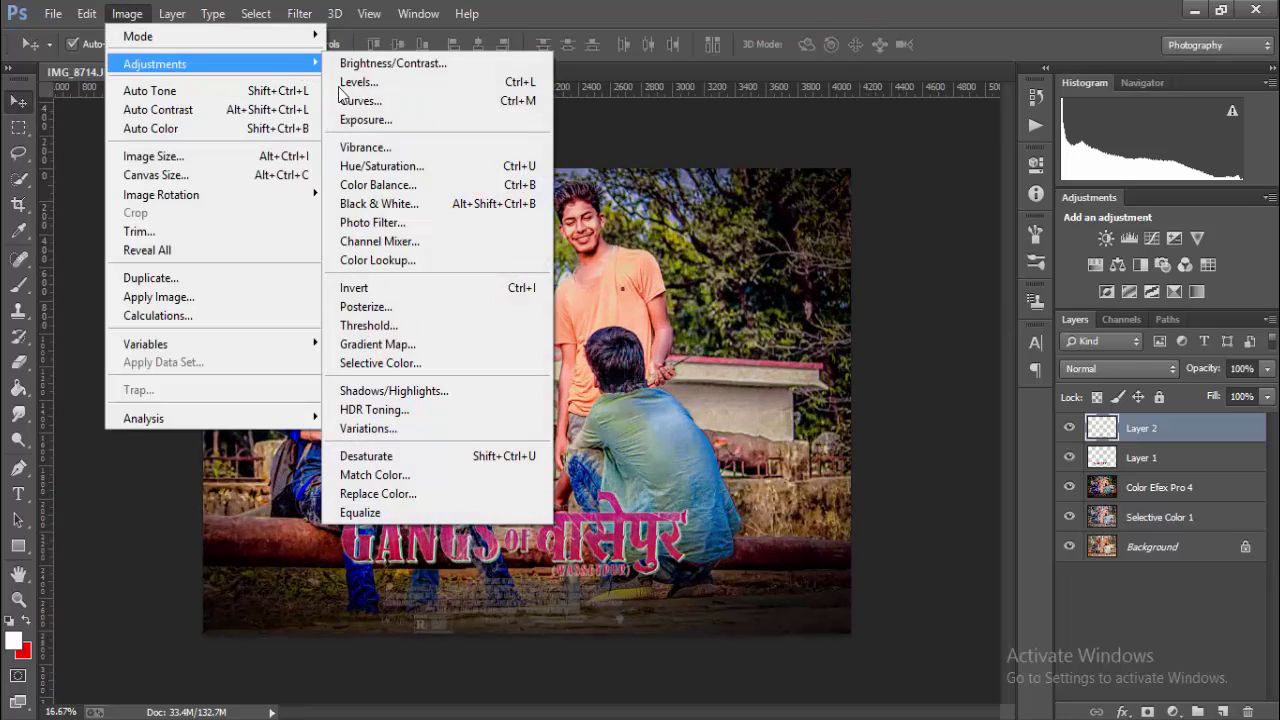
Step: Apply Hue/Saturation with Lightness +100 and Saturation +100 to the Layer 2 credits
left_click(365, 168)
left_click_drag(807, 433, 935, 430)
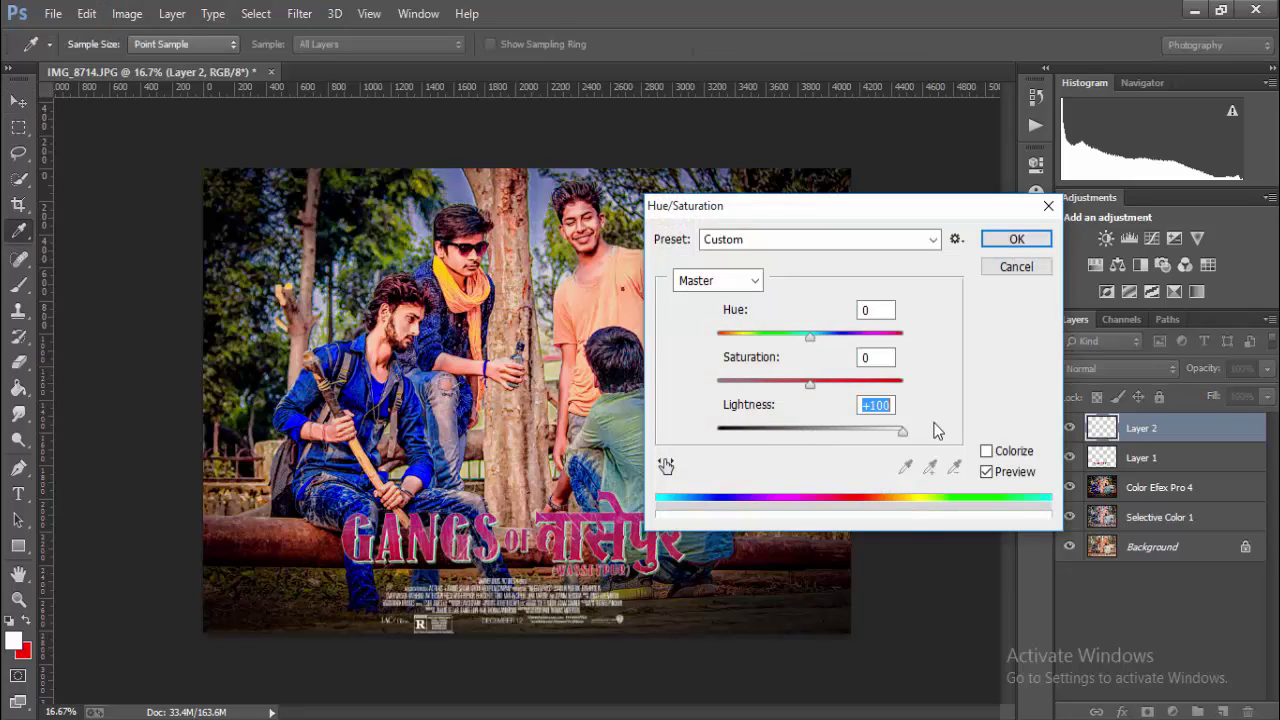
left_click(812, 383)
type("100")
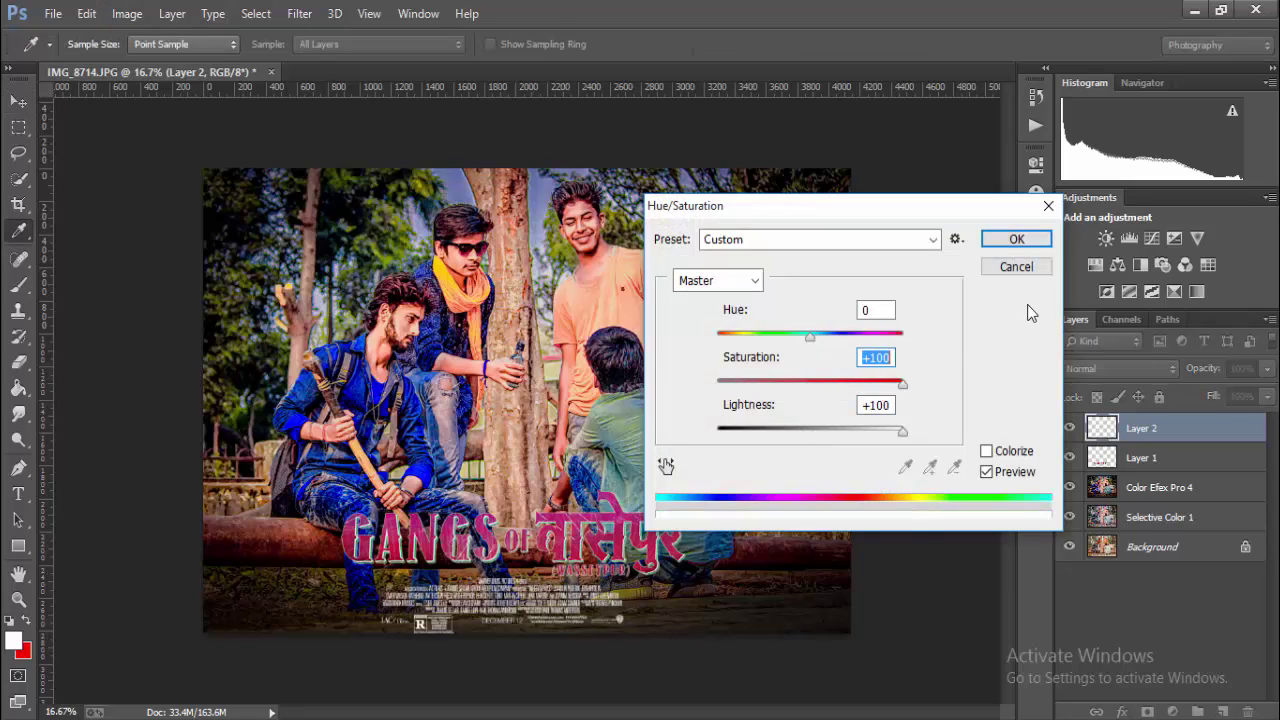
left_click(1016, 242)
key("v")
key("ctrl+minus")
key("ctrl+plus")
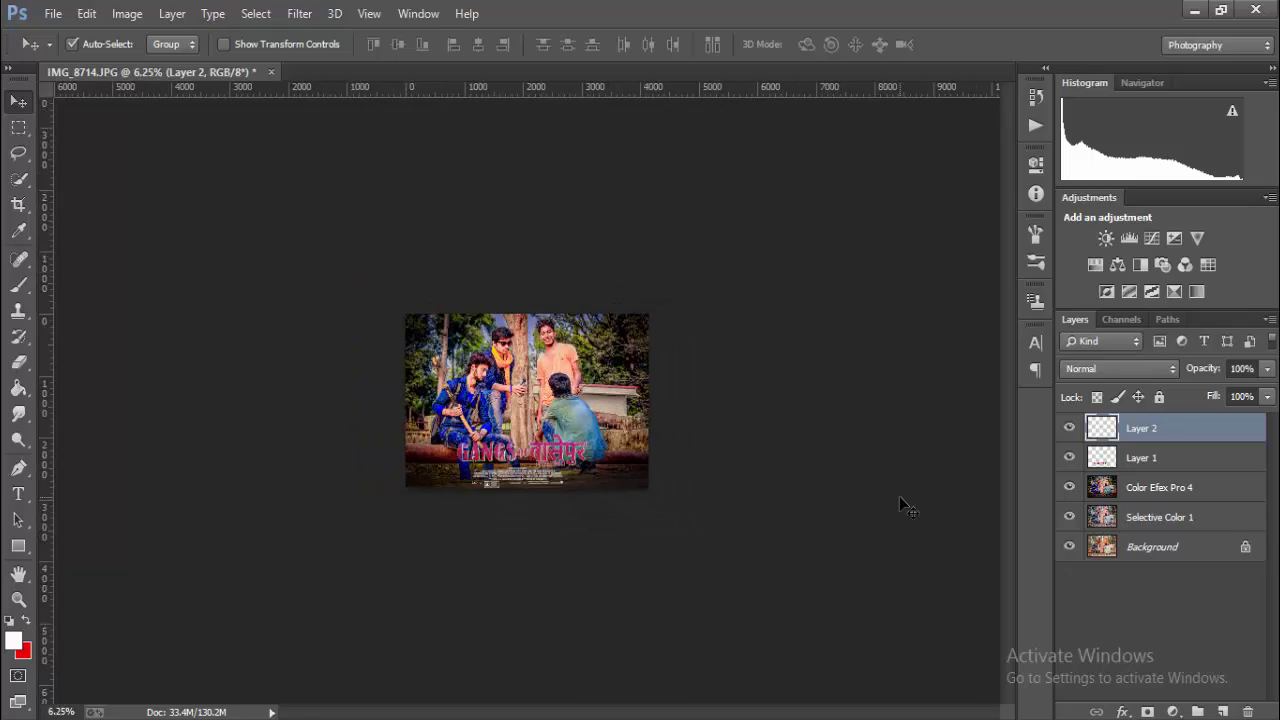
key("ctrl+minus")
key("ctrl+minus")
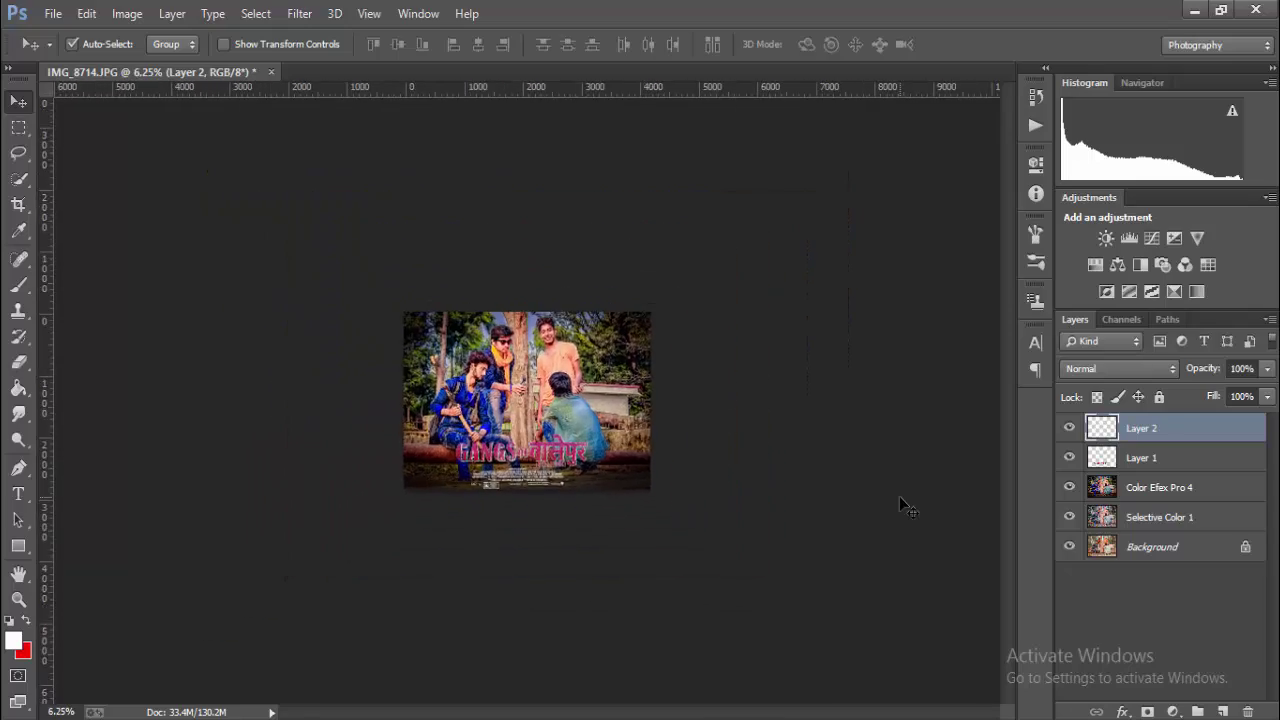
key("ctrl+plus")
key("ctrl+plus")
key("ctrl+plus")
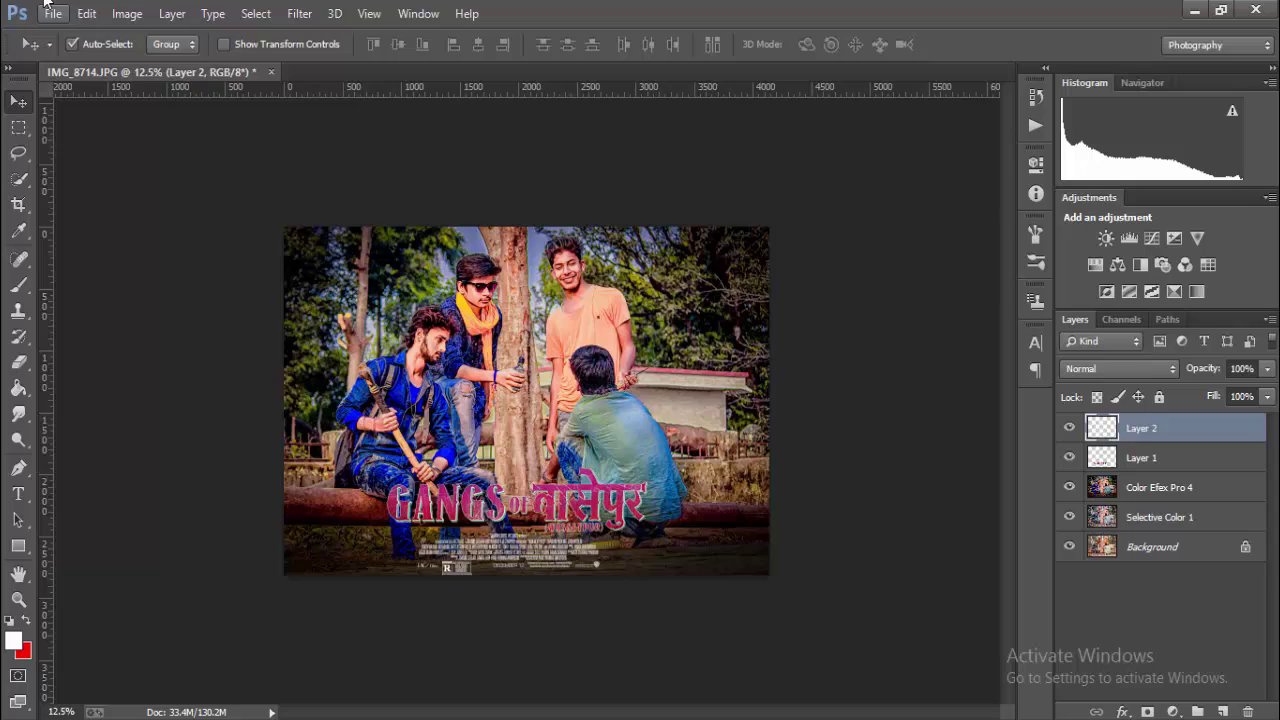
Step: Bring the Dharma Productions logo from Dharma.png into the poster and close the source file
left_click(53, 13)
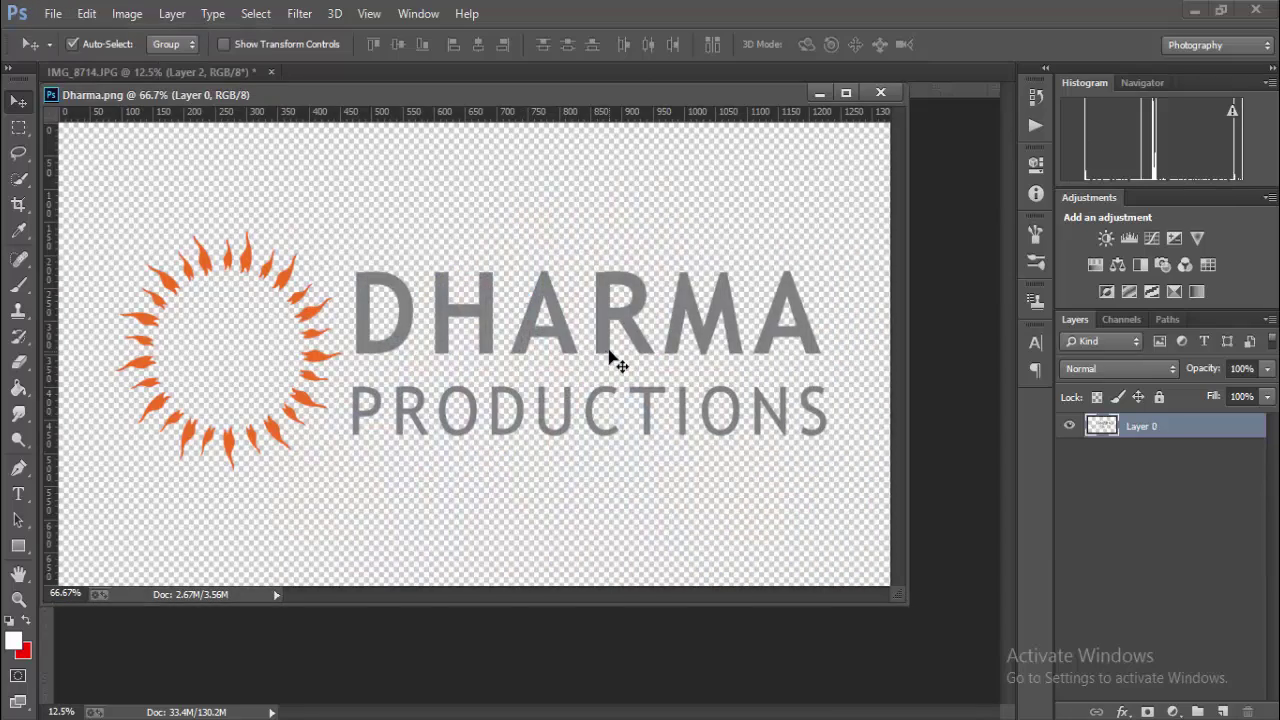
left_click_drag(691, 357, 914, 366)
left_click(729, 358)
left_click(880, 92)
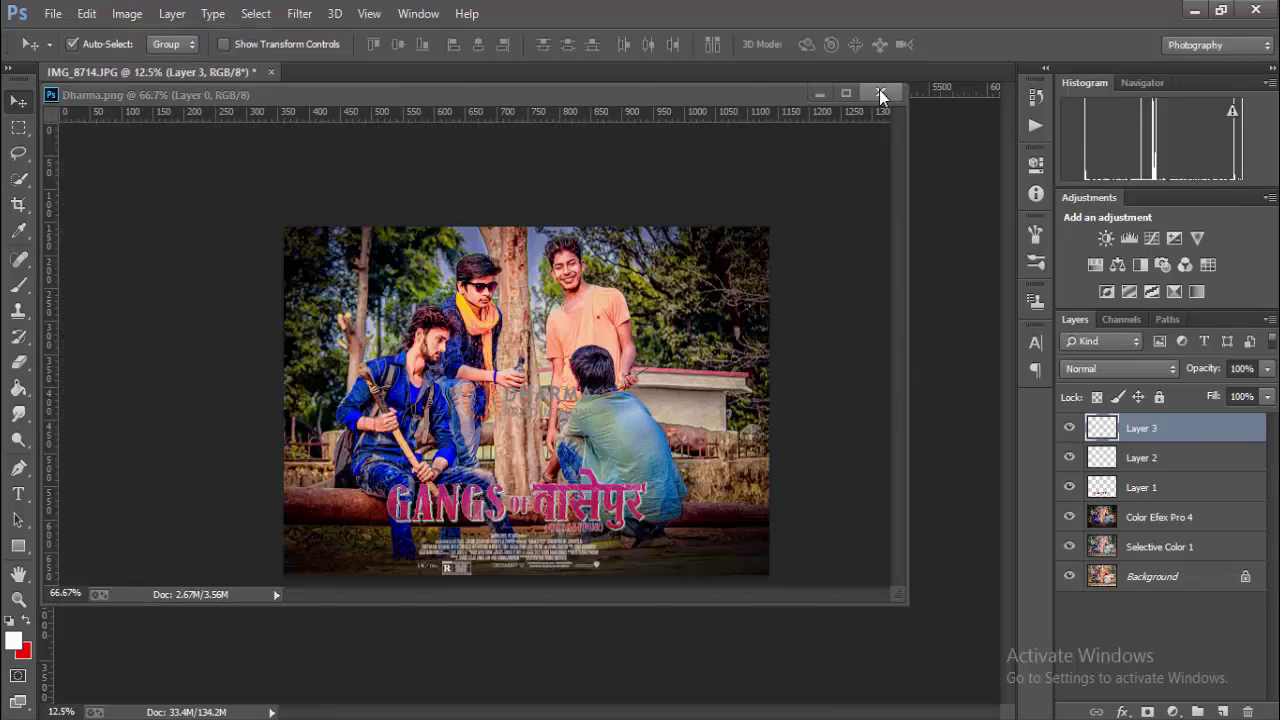
left_click(1159, 517)
Step: Scale the logo down and move it into the top-left corner
left_click(1141, 428)
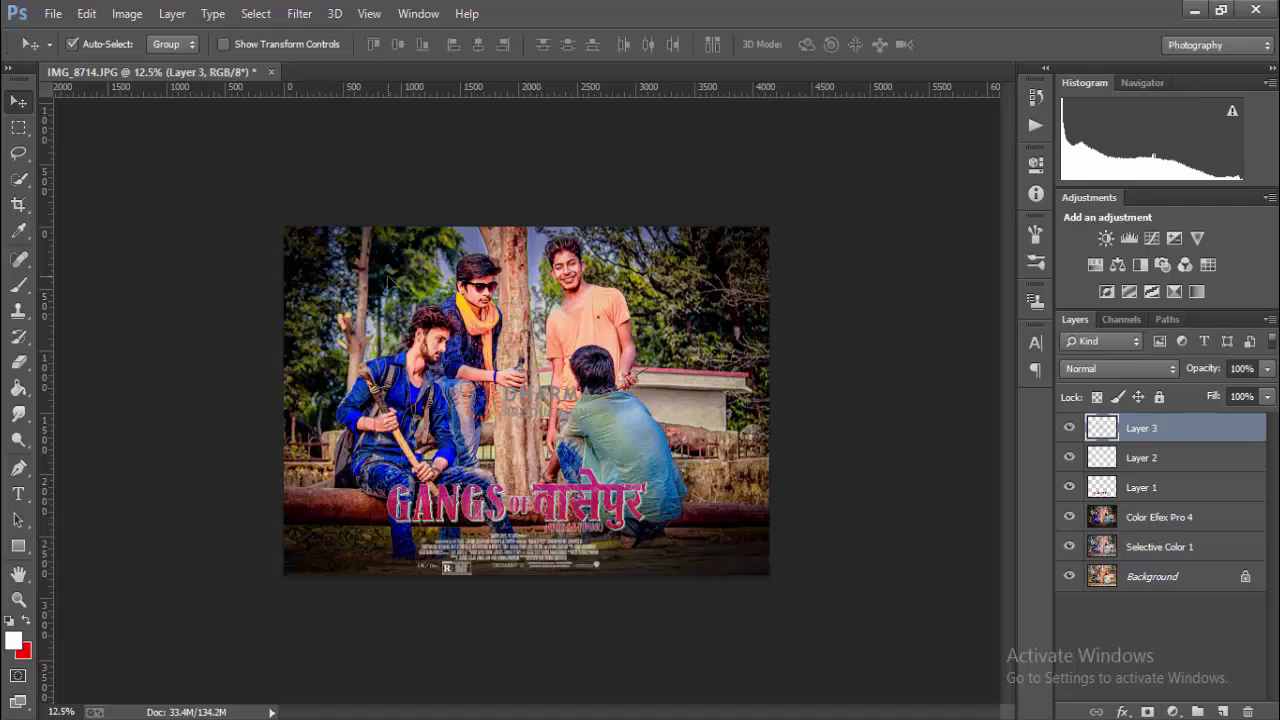
key("ctrl+t")
mouse_move(578, 417)
left_mouse_down()
mouse_move(398, 282)
mouse_move(342, 260)
left_mouse_up()
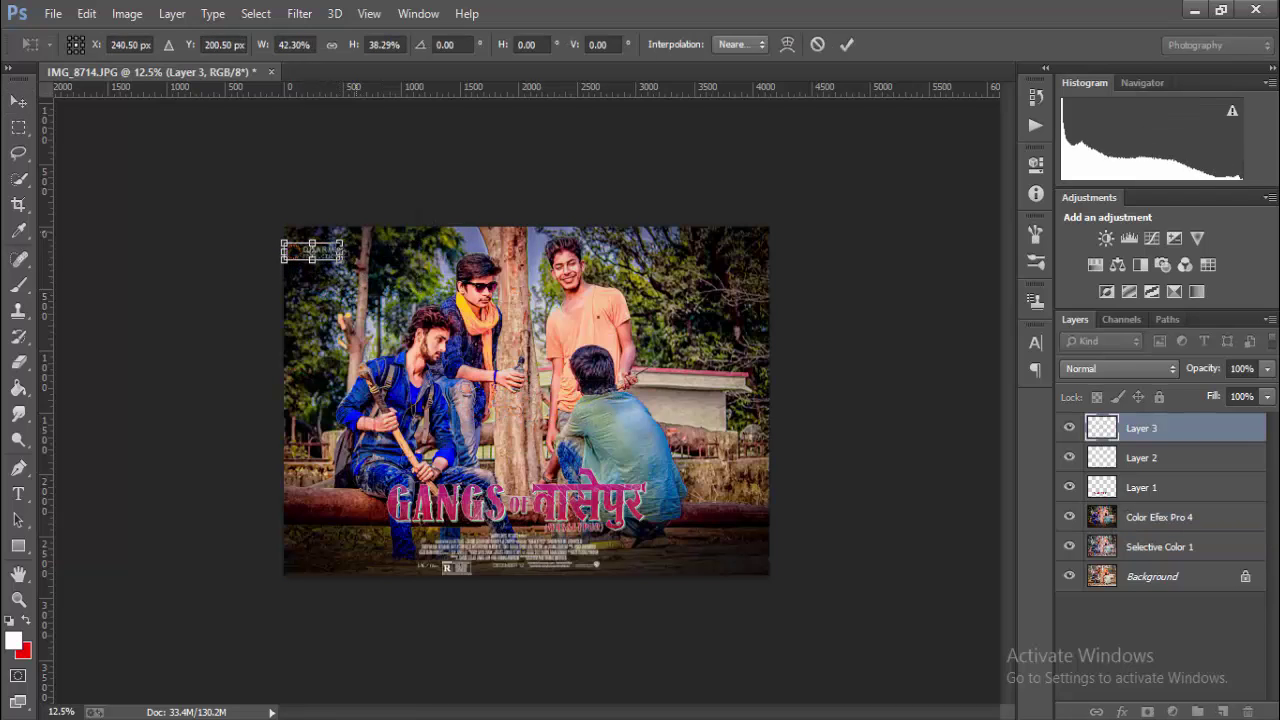
key("ctrl+plus")
key("Return")
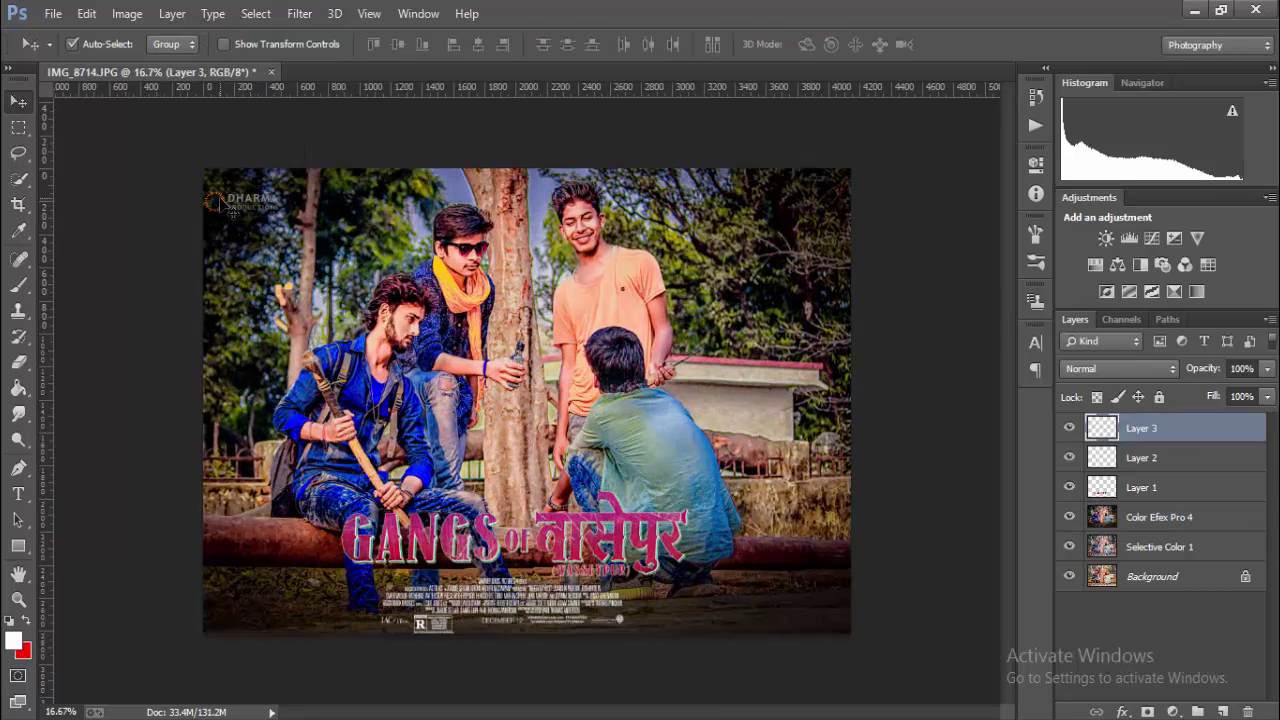
Step: Fine-tune the logo, making it slightly taller and nudging it higher
key("ctrl+t")
left_click_drag(241, 212, 241, 218)
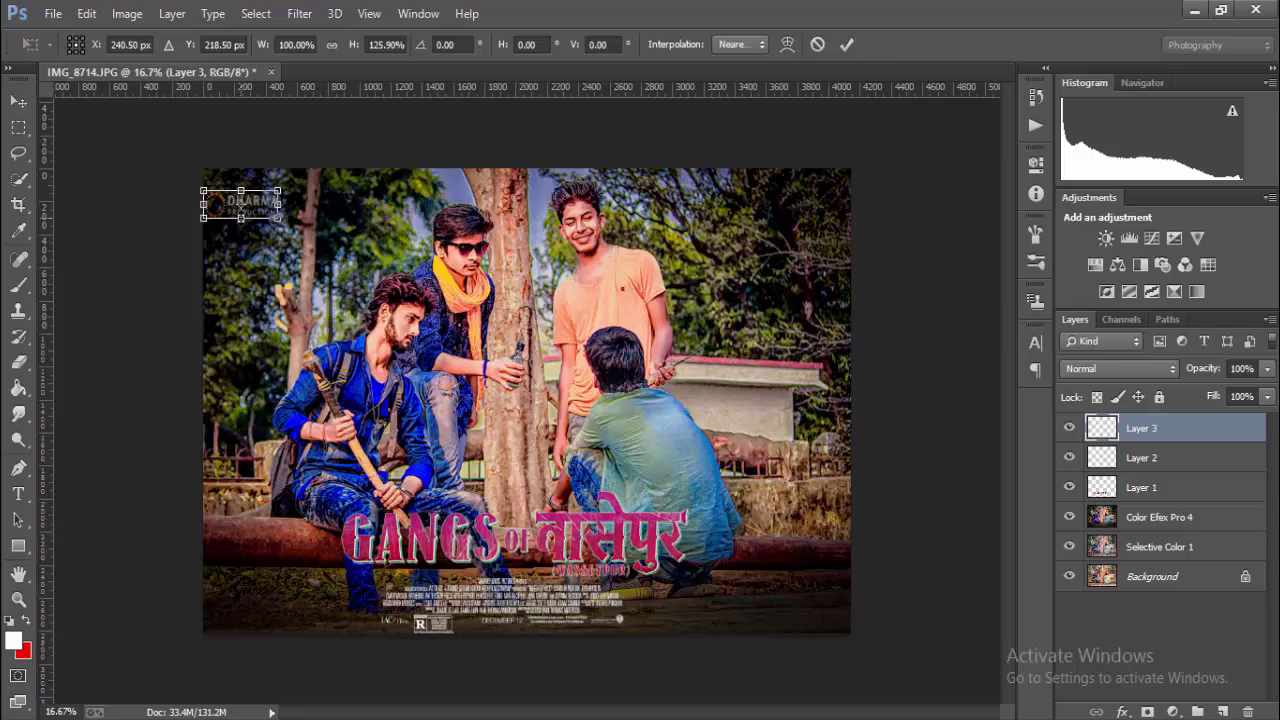
left_click(846, 44)
key("ctrl+t")
left_click_drag(265, 205, 265, 192)
left_click(846, 44)
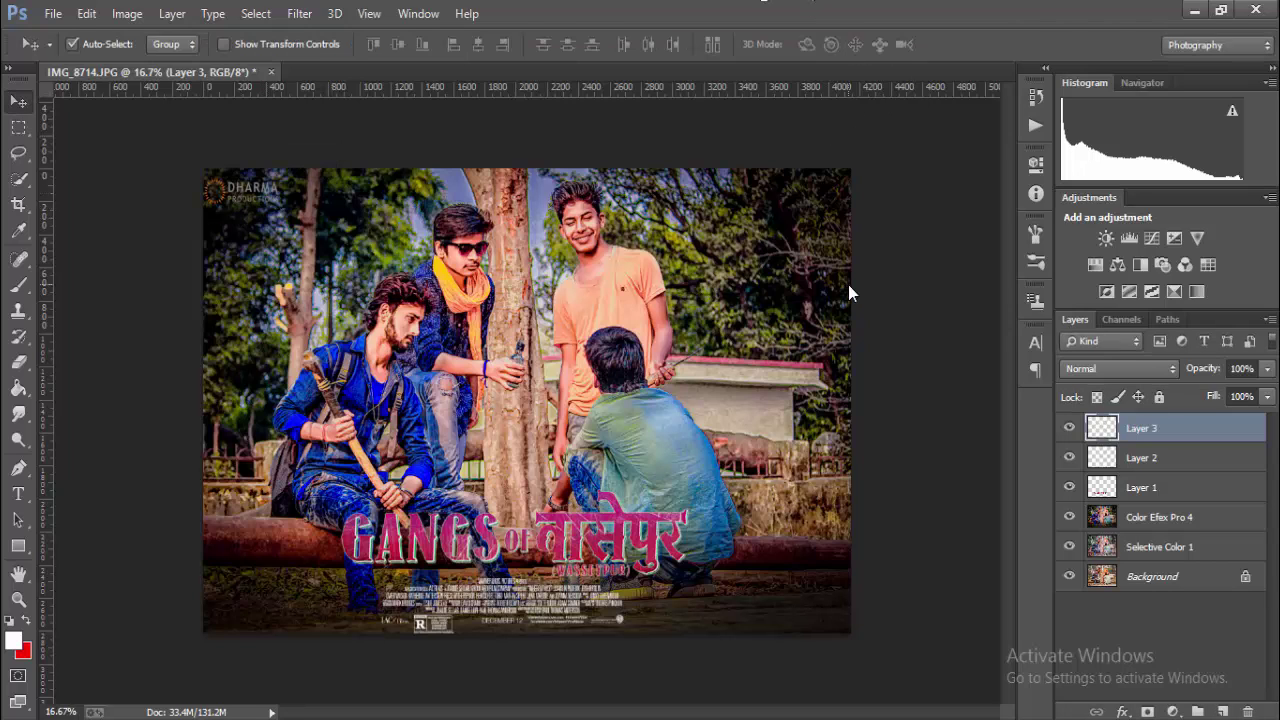
key("ctrl+minus")
left_click(1069, 427)
left_click(1069, 457)
left_click(1069, 487)
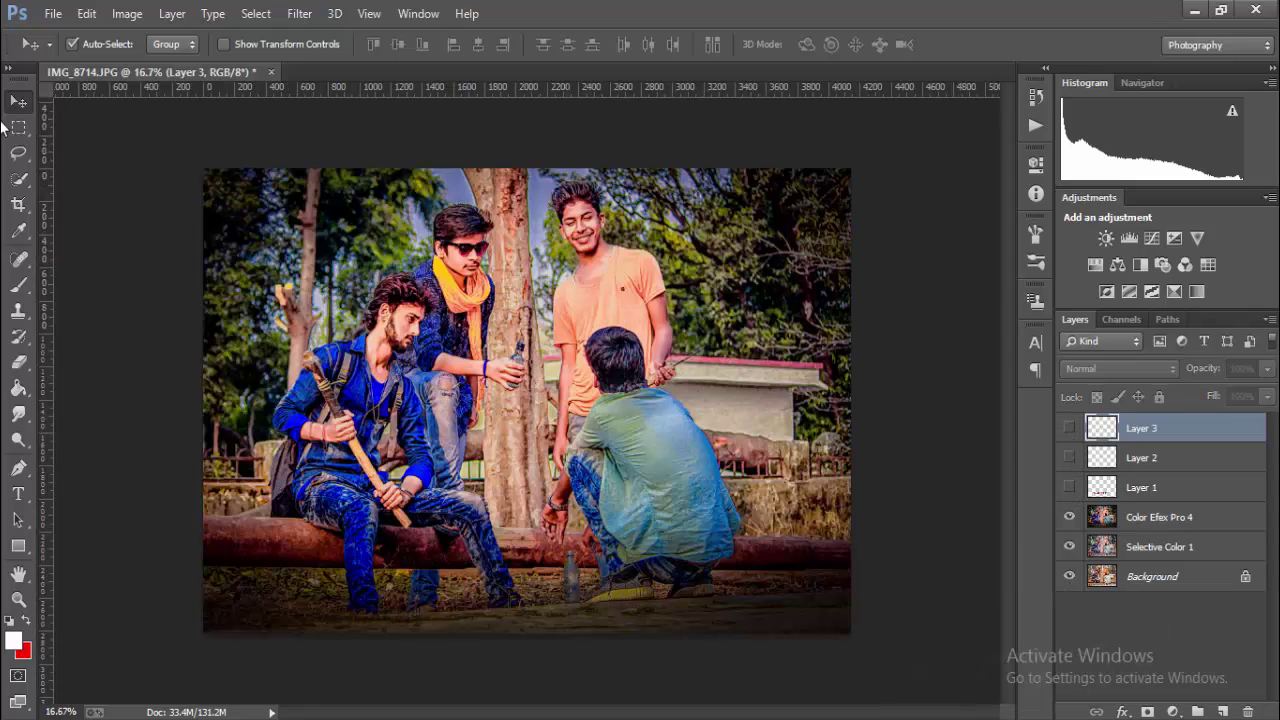
left_click(25, 181)
left_click_drag(215, 185, 270, 192)
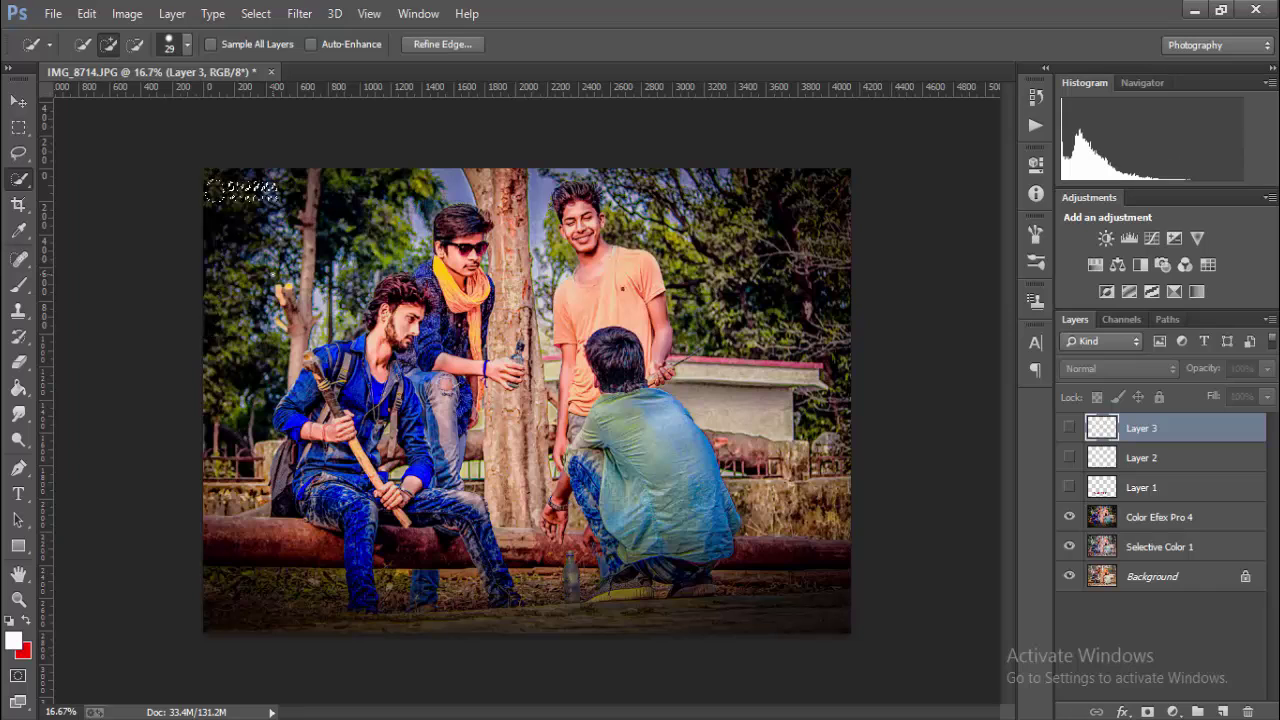
left_click(1150, 517)
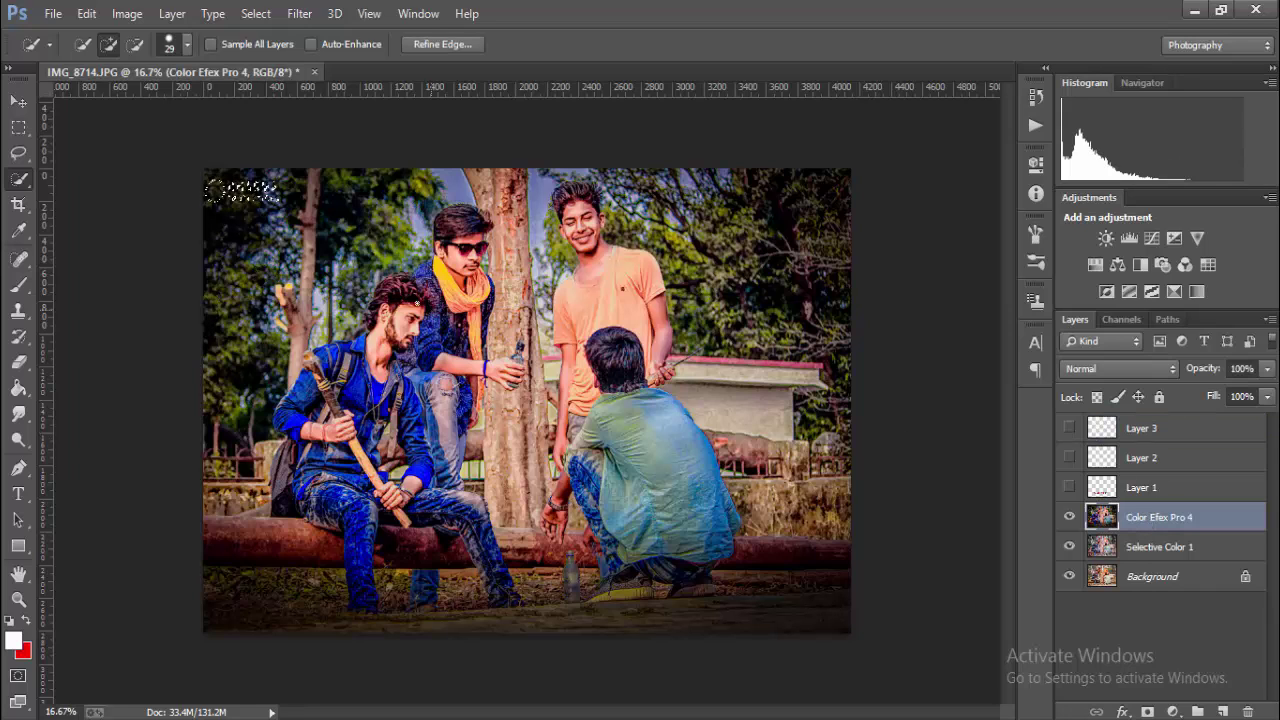
left_click_drag(275, 290, 250, 440)
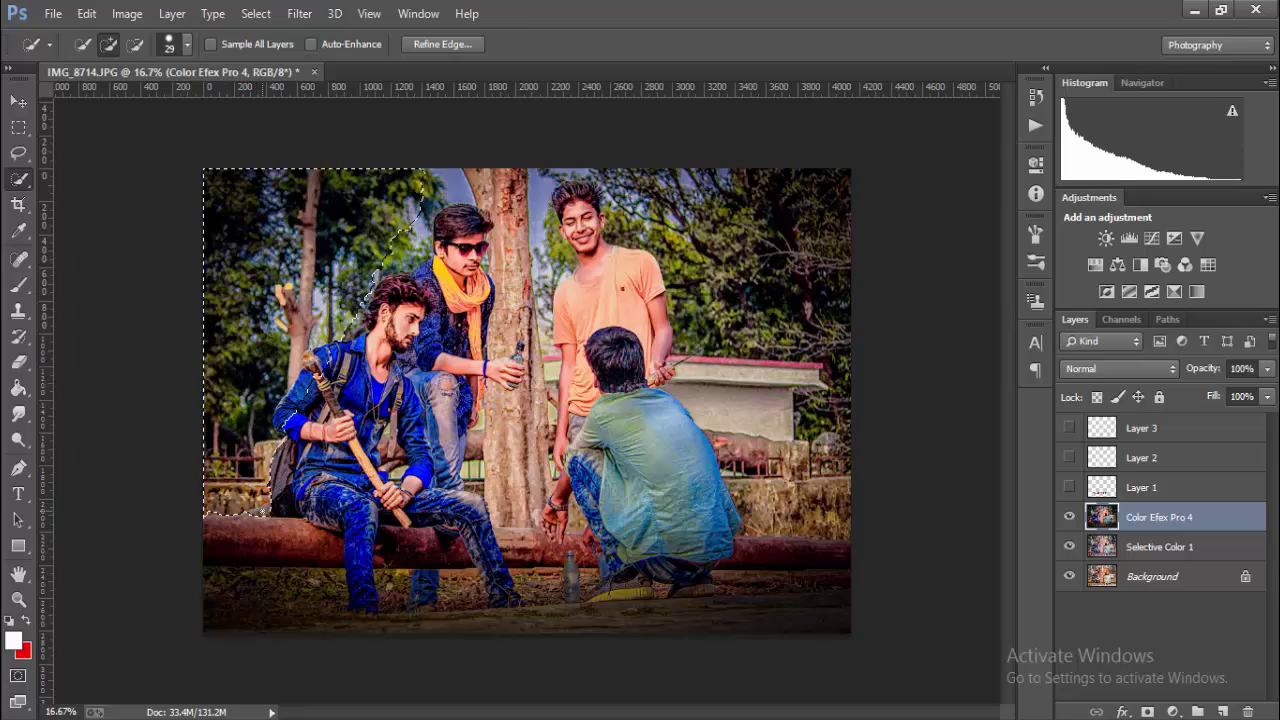
left_click_drag(250, 440, 265, 510)
key("ctrl+a")
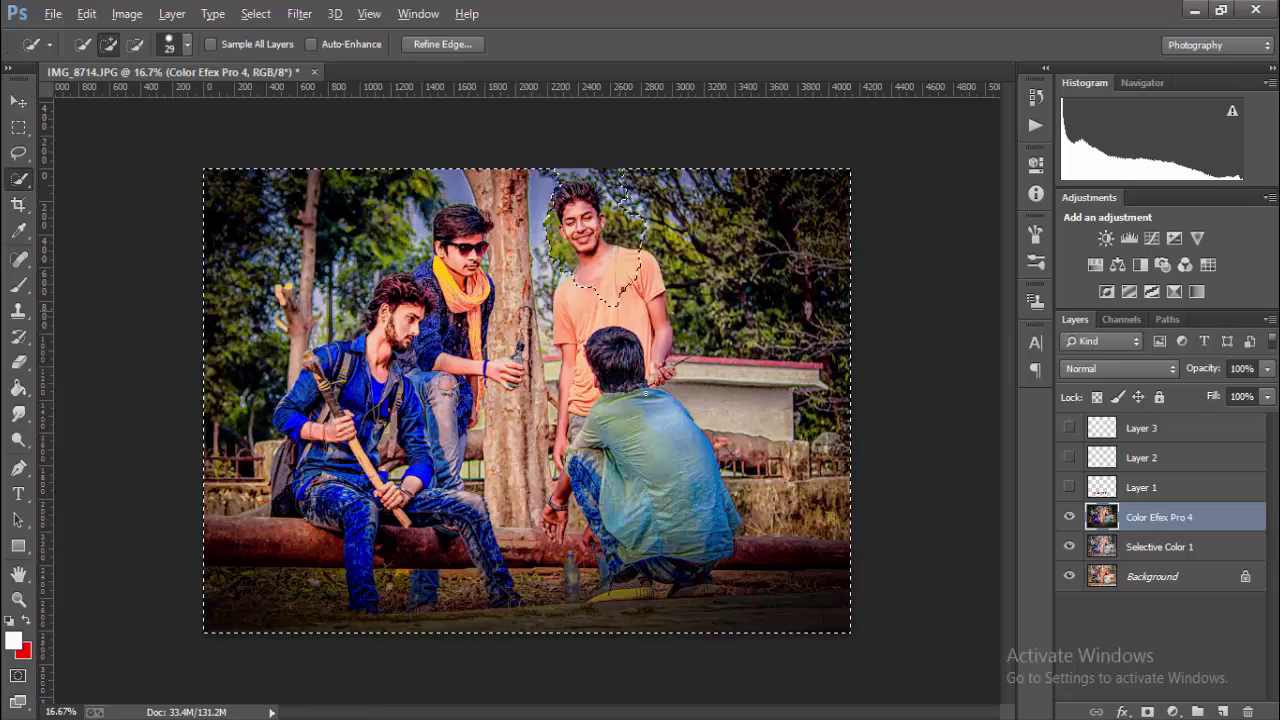
mouse_move(580, 220)
left_mouse_down()
mouse_move(615, 370)
mouse_move(690, 520)
left_mouse_up()
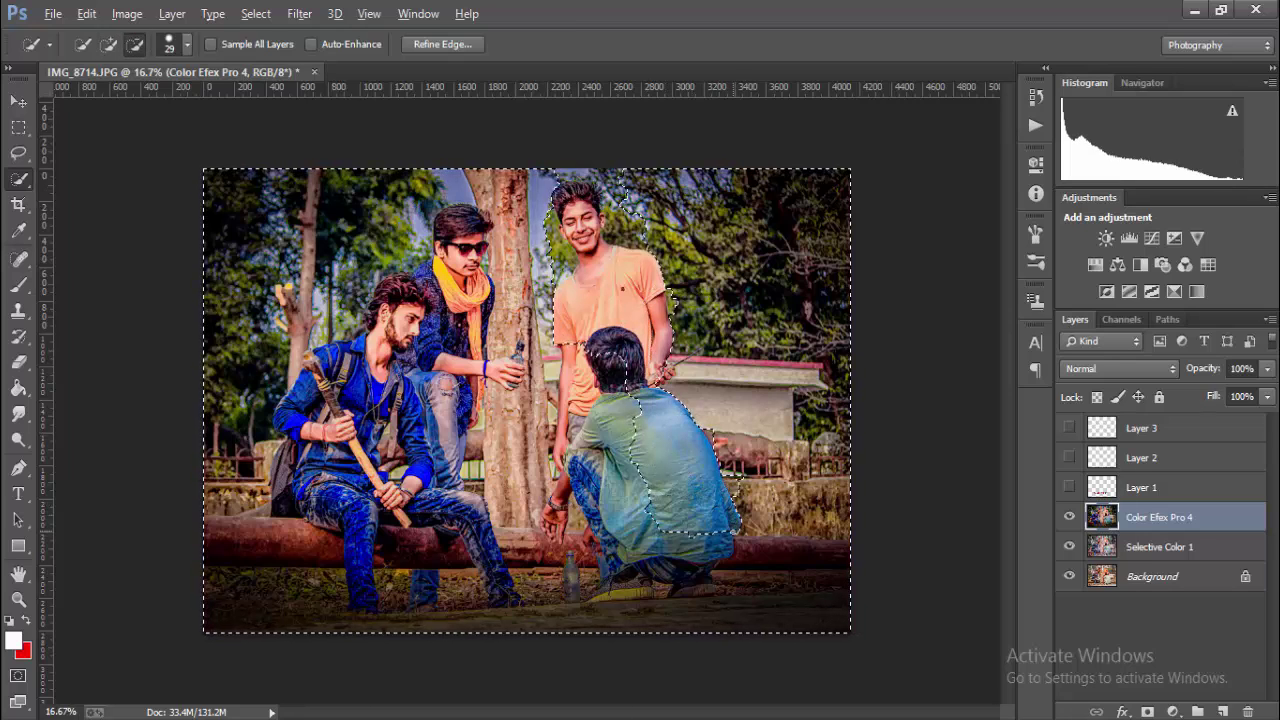
key("ctrl+d")
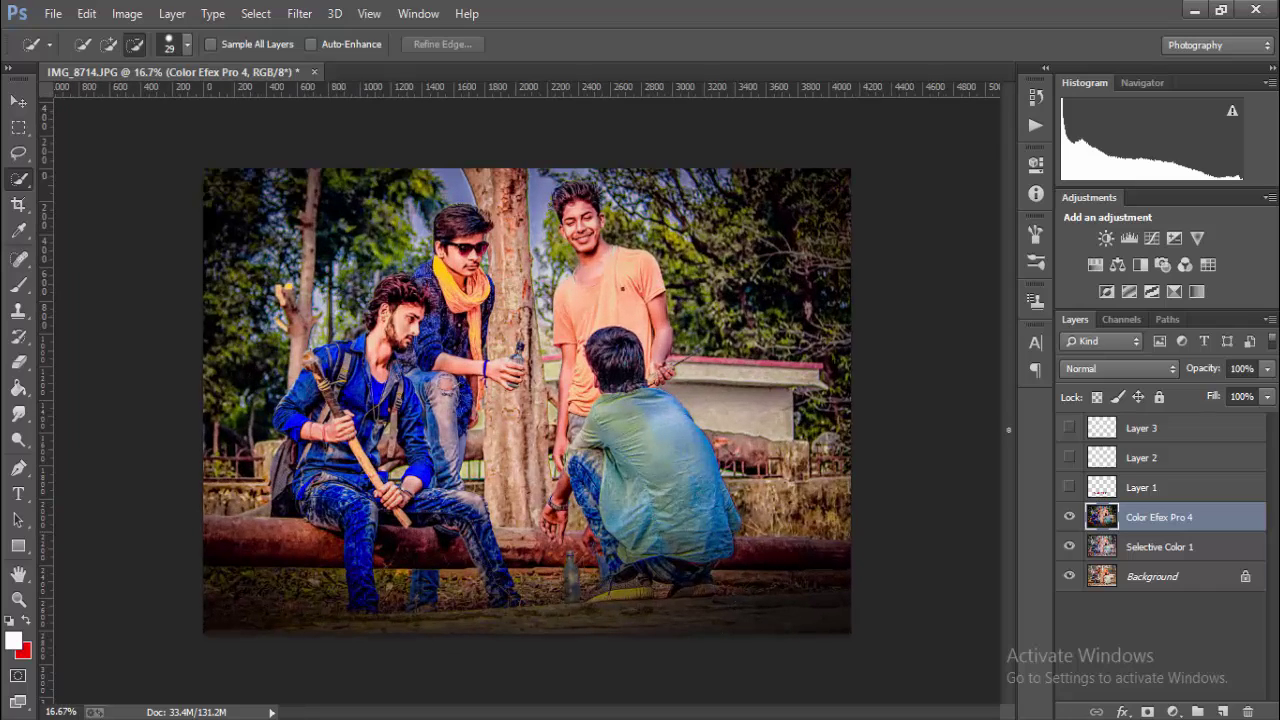
left_click(1071, 427)
left_click(1069, 457)
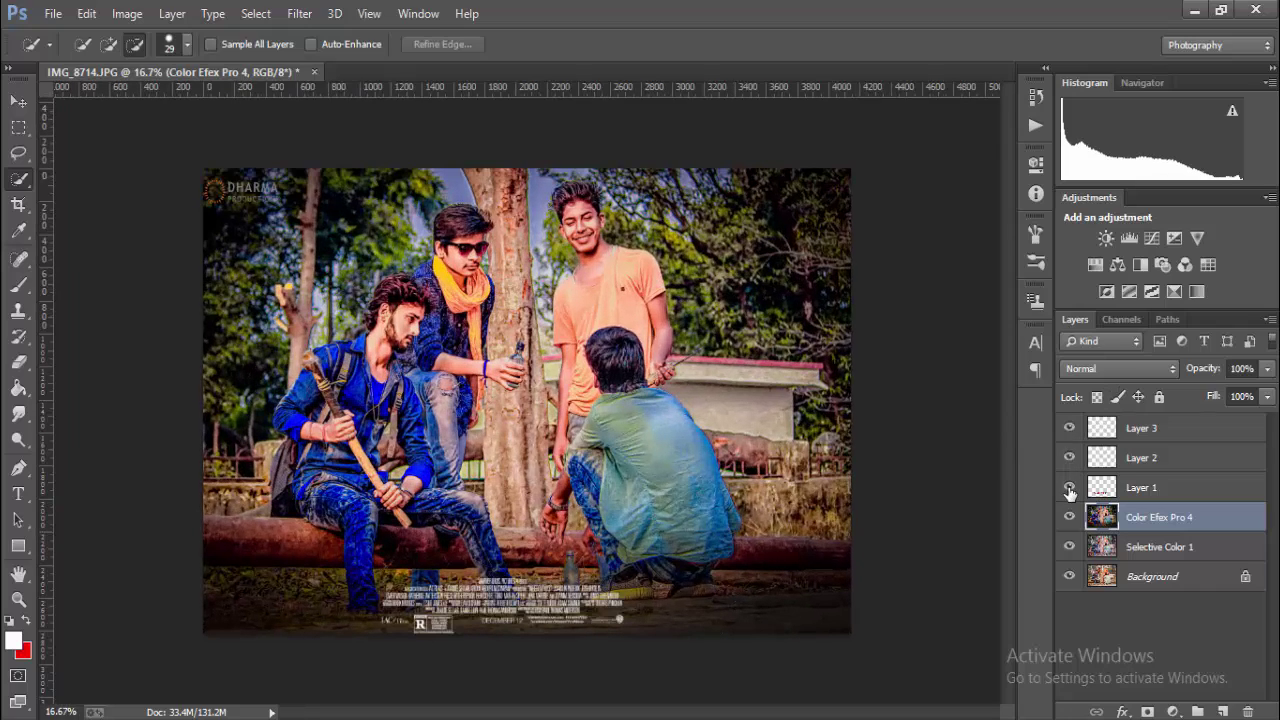
left_click(1069, 487)
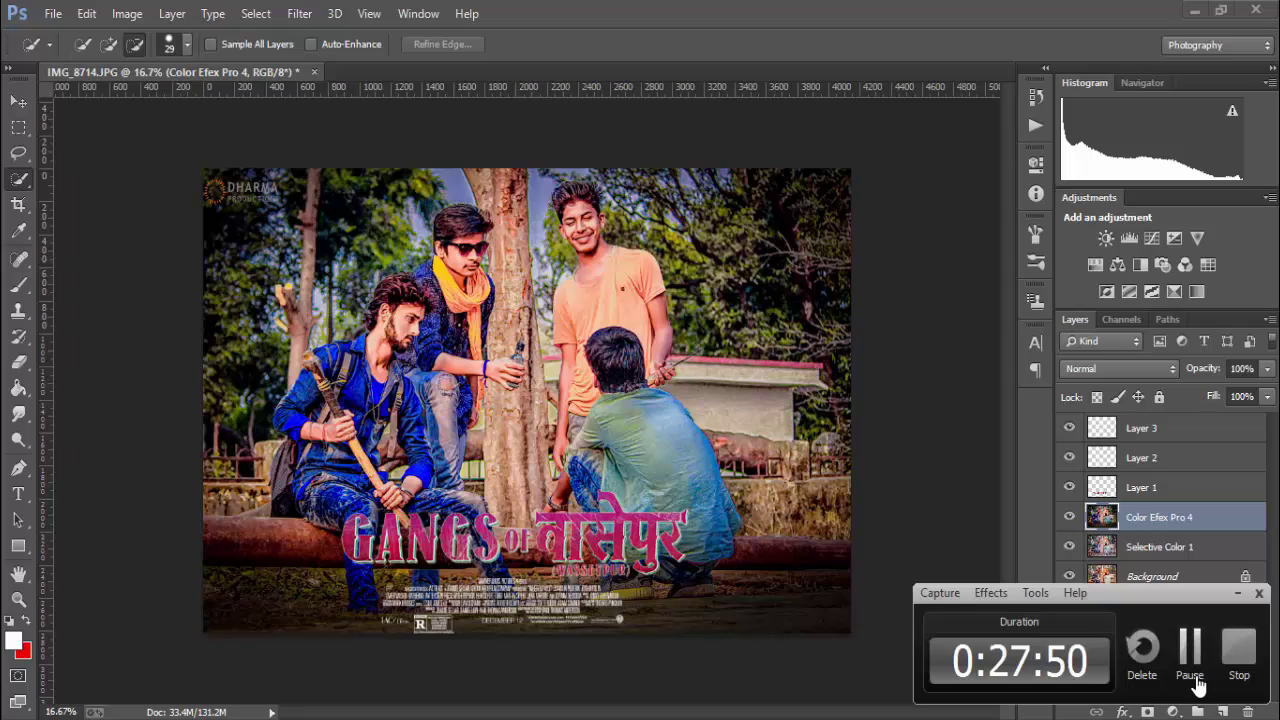
key("t")
Step: Set the Type tool's text colour by sampling from the title
right_click(18, 493)
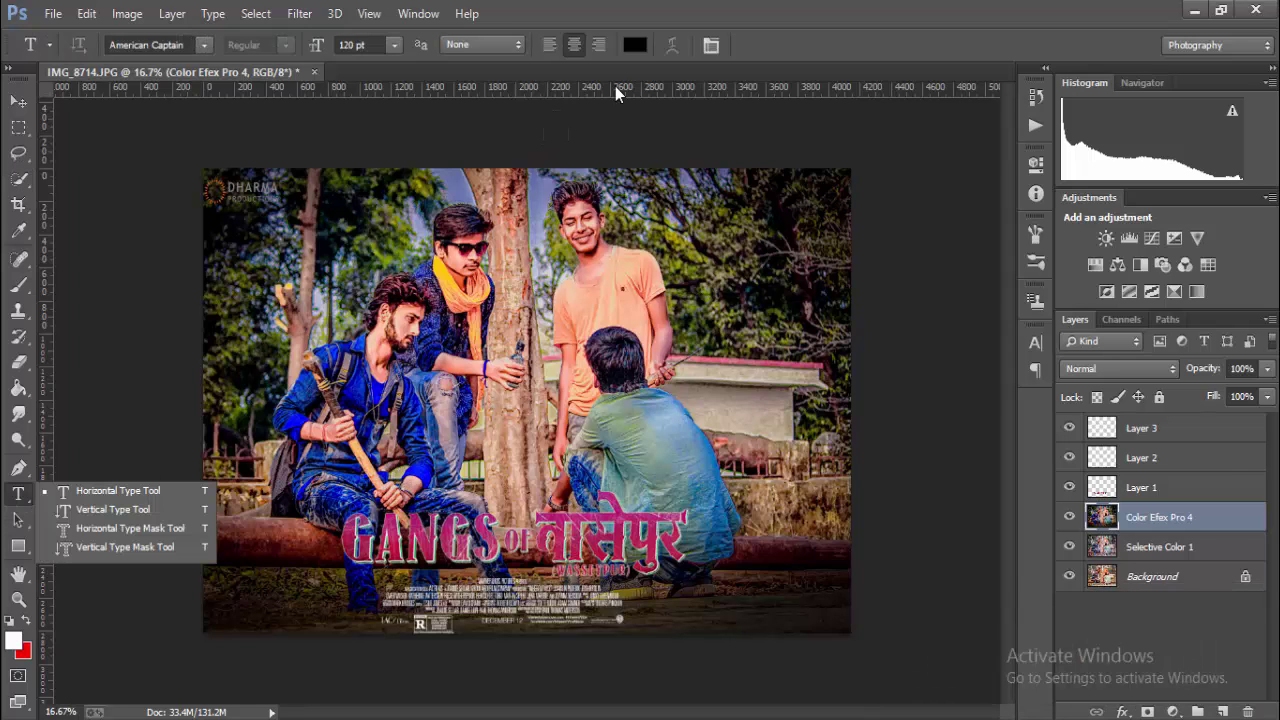
left_click(637, 46)
left_click(481, 517)
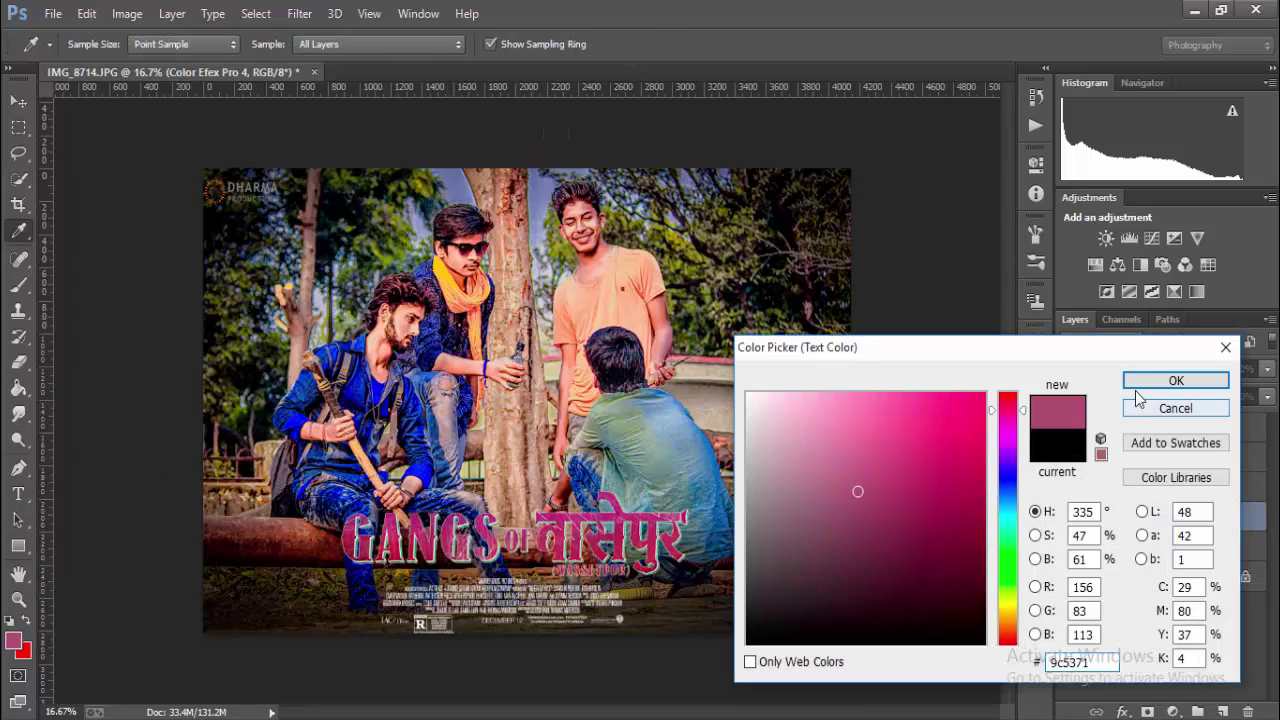
left_click(456, 528)
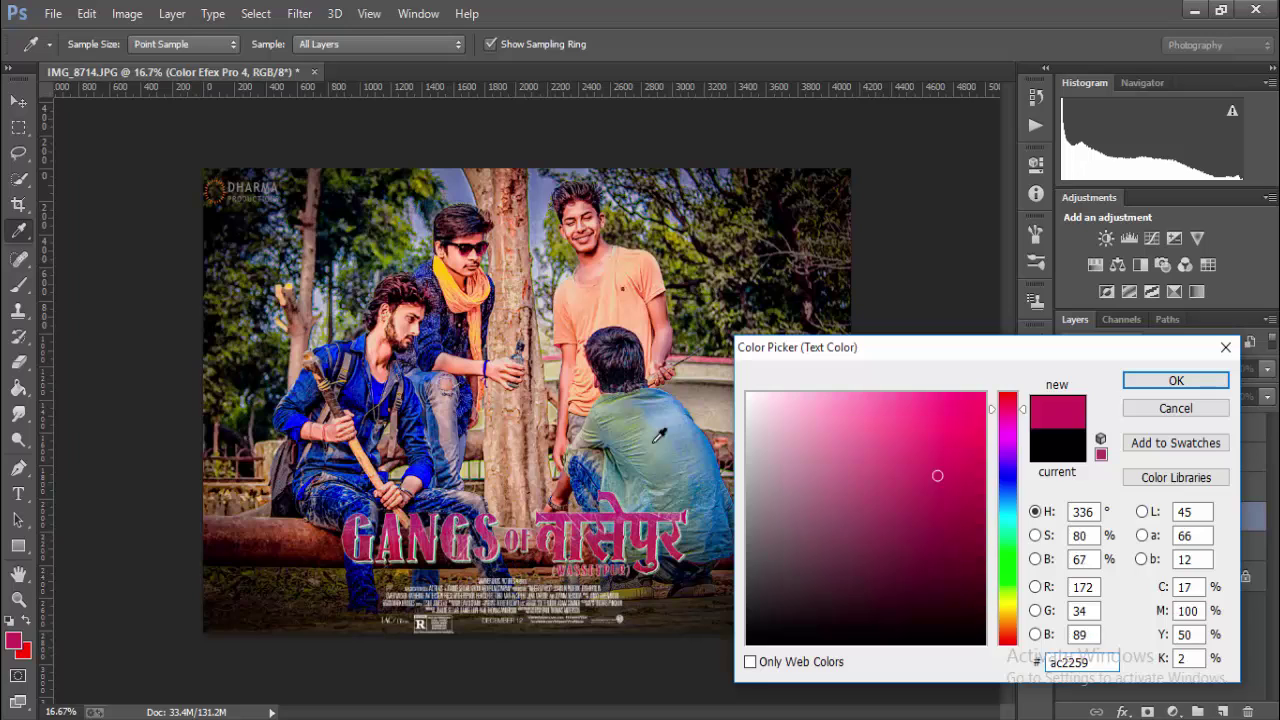
left_click(1176, 381)
Step: Add the 36 pt tagline "I AM HUNTER... DEKHO MERI GUN!" and place it above the title
left_click(519, 314)
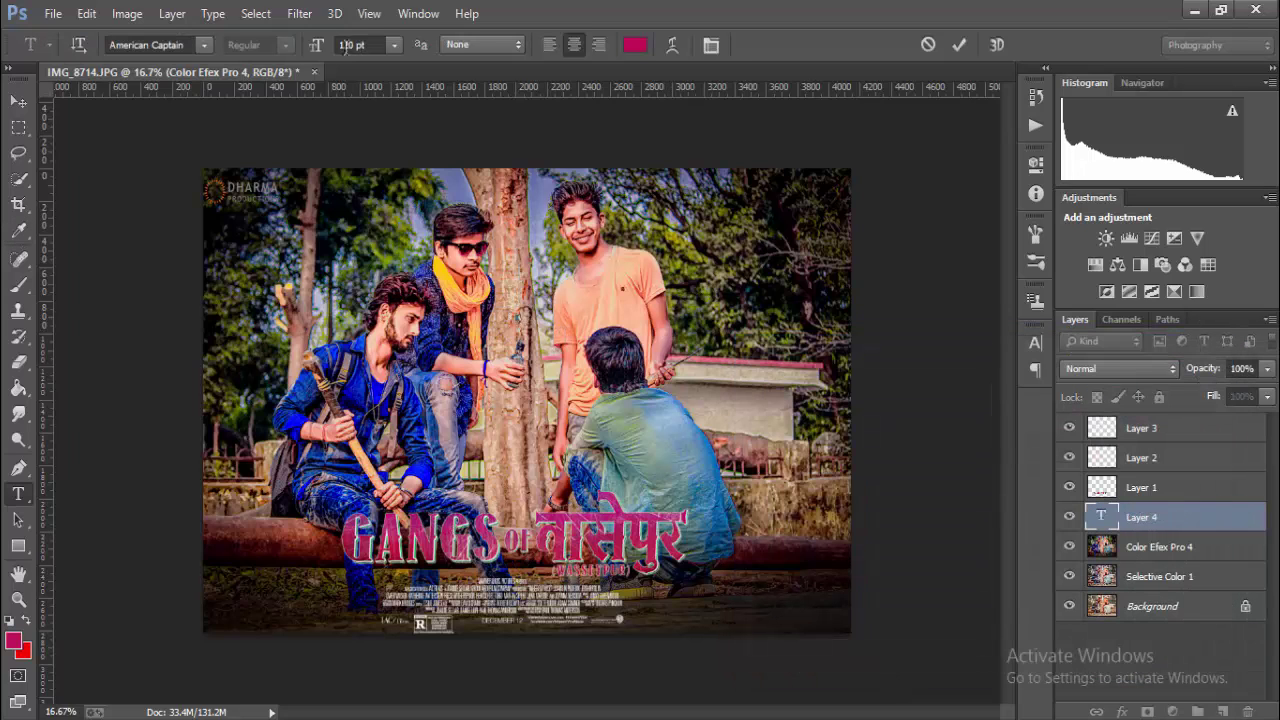
left_click(394, 45)
left_click(391, 316)
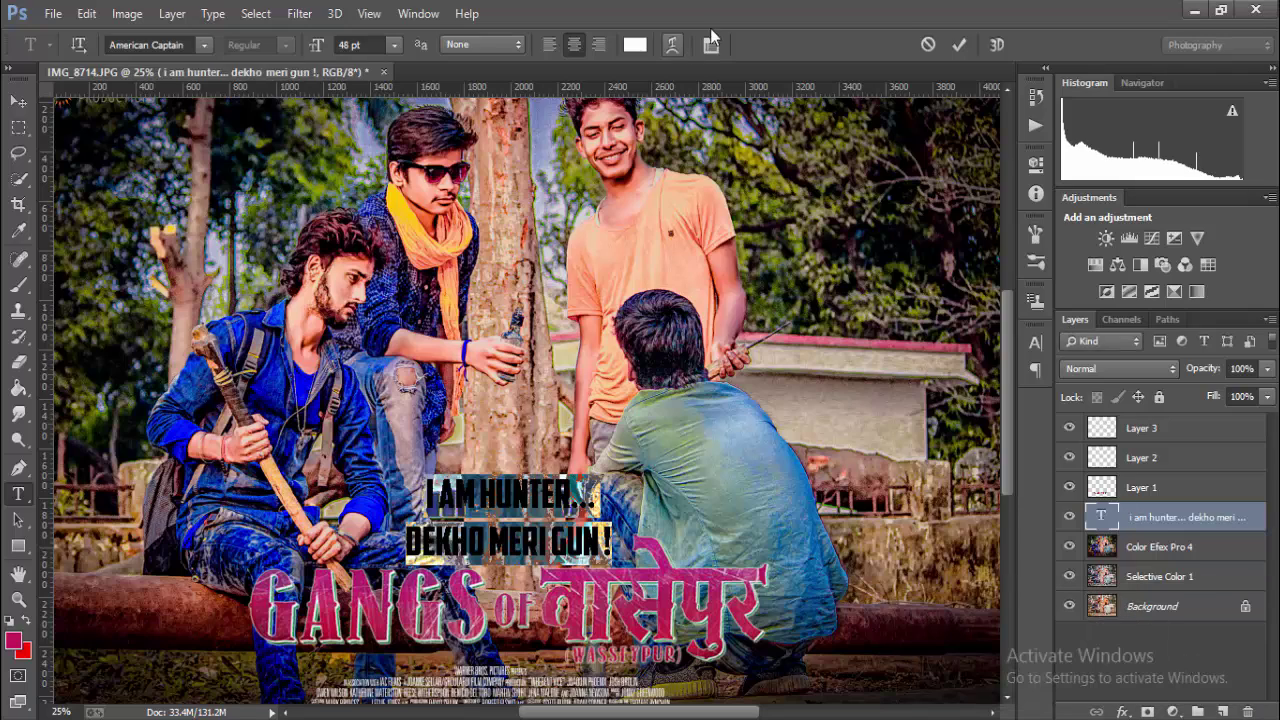
left_click(959, 45)
left_click(18, 101)
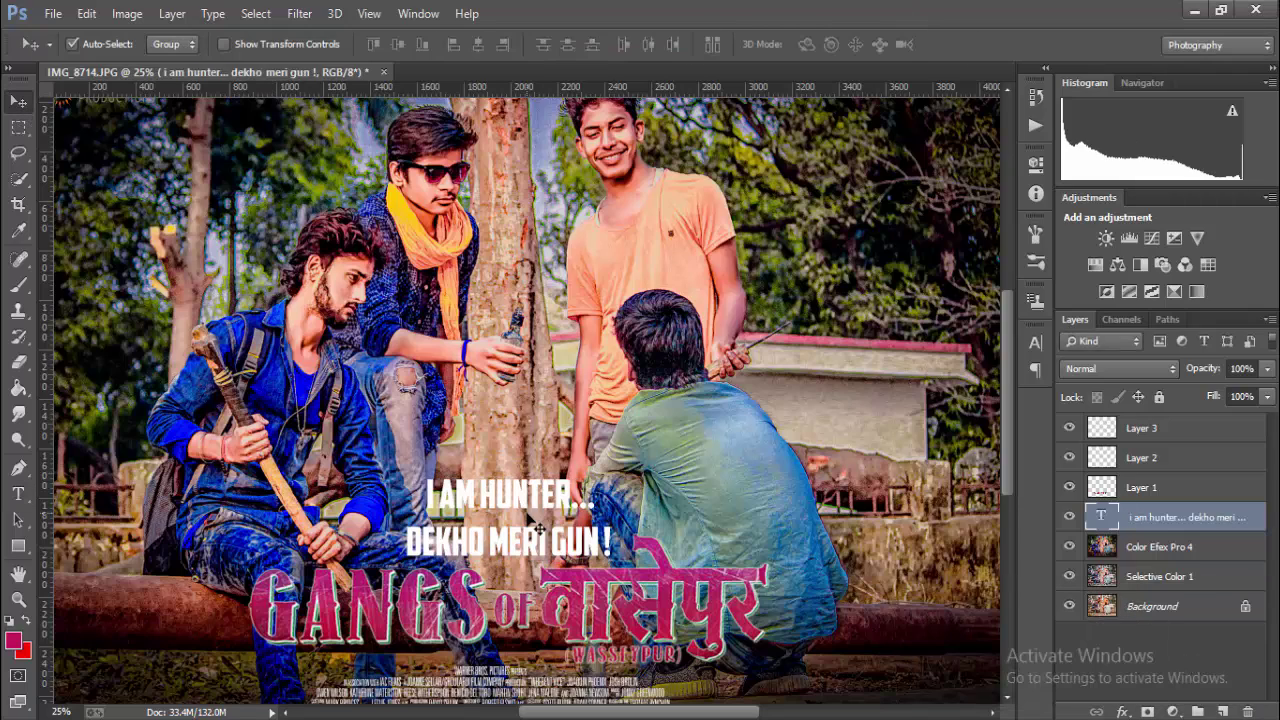
key("ctrl+minus")
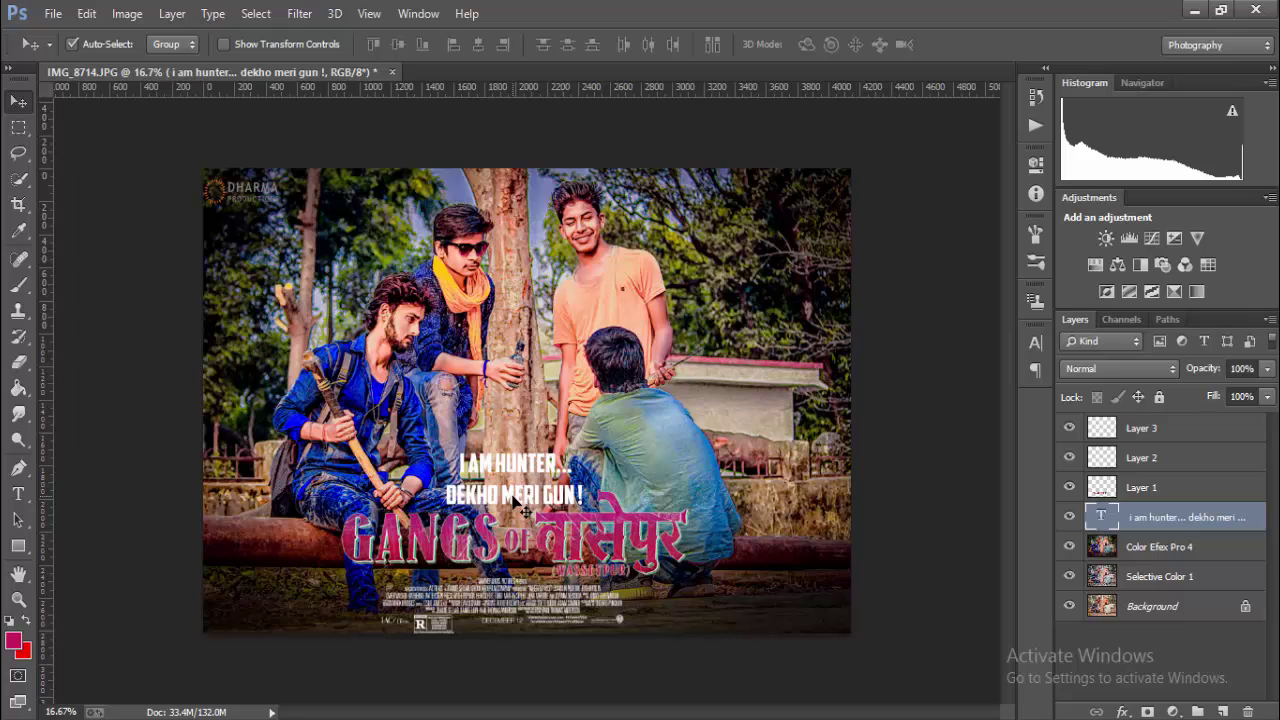
left_click_drag(520, 510, 530, 510)
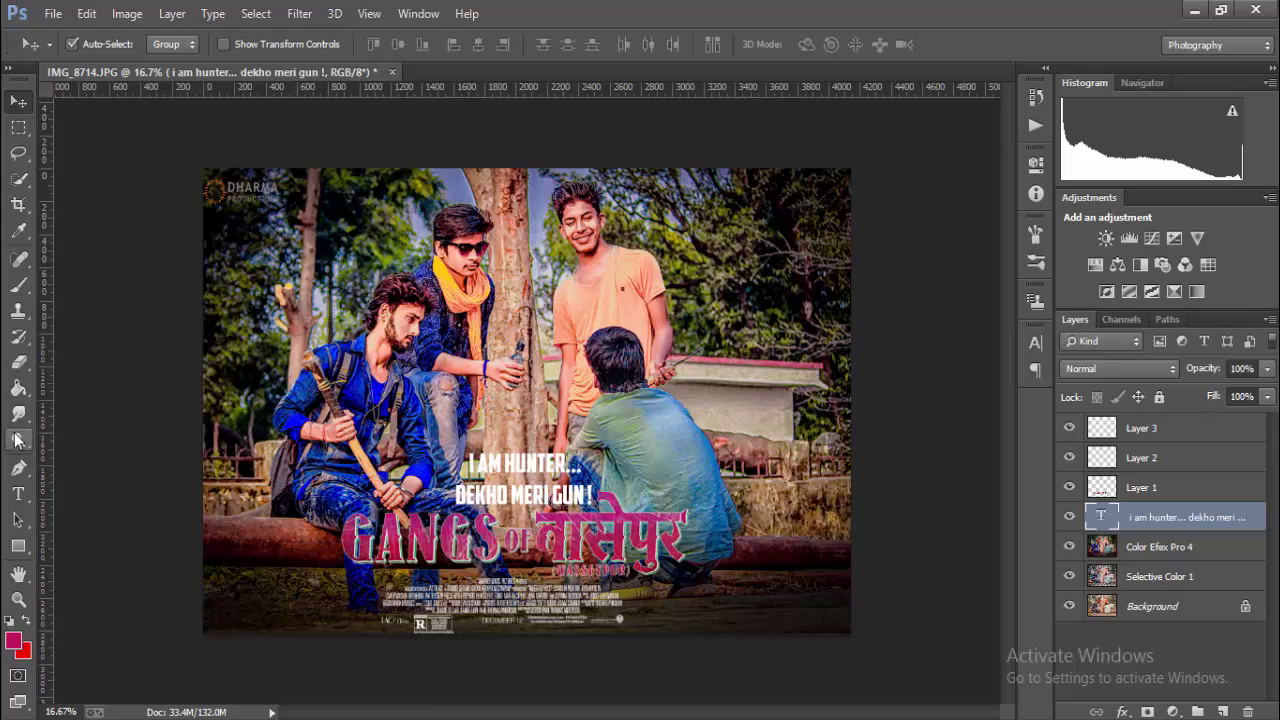
Step: Reduce the tagline text to 35 pt and commit it
left_click(18, 493)
left_click_drag(594, 497, 462, 455)
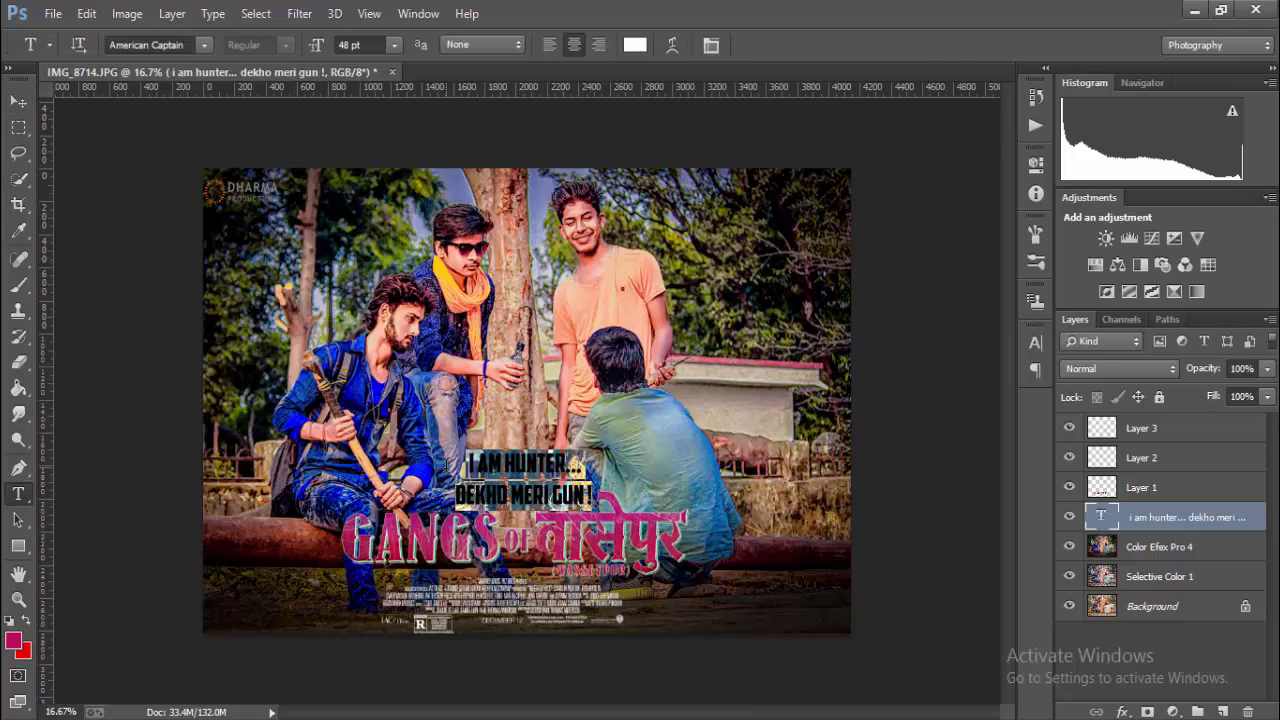
type("35")
key("Return")
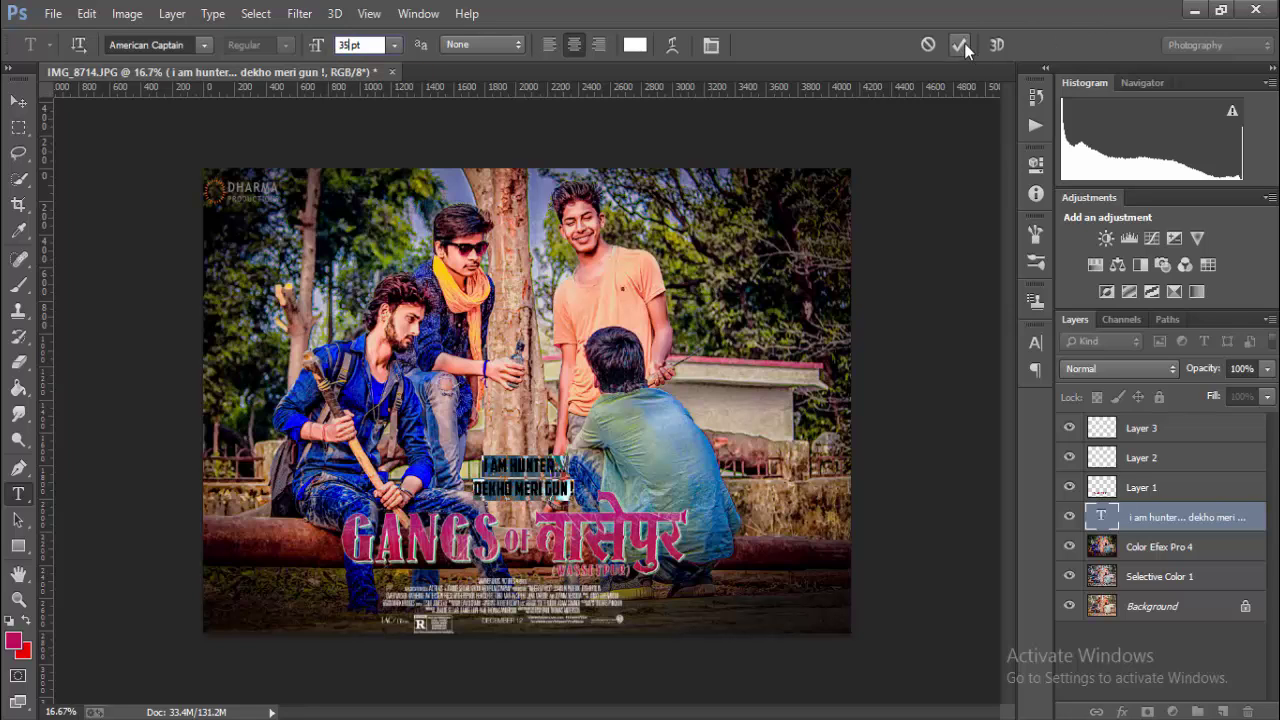
left_click(959, 44)
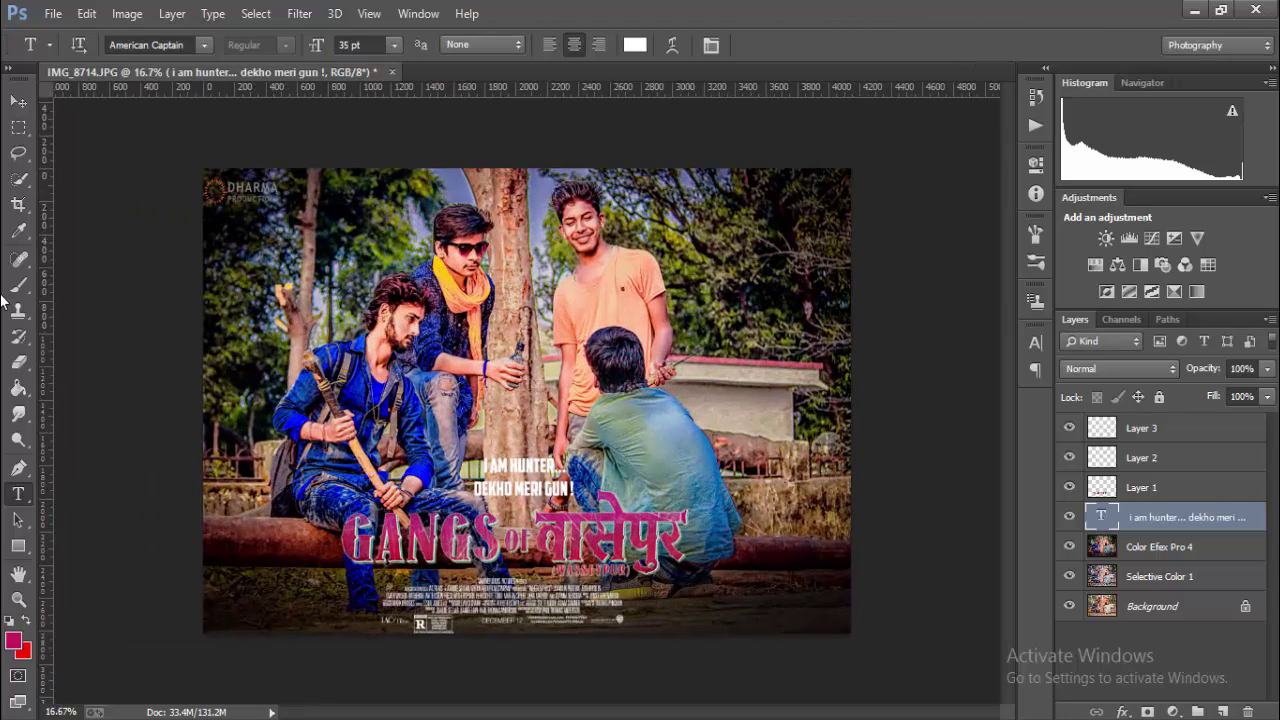
left_click(17, 104)
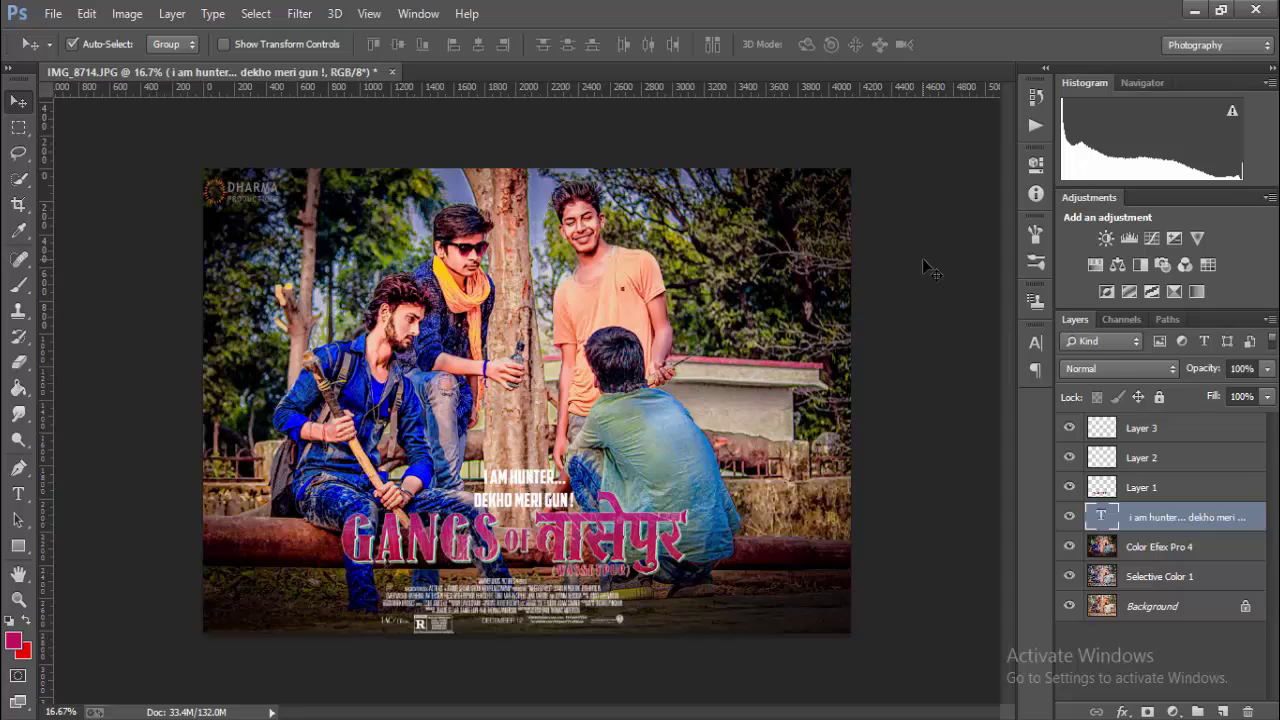
key("ctrl+minus")
key("ctrl+plus")
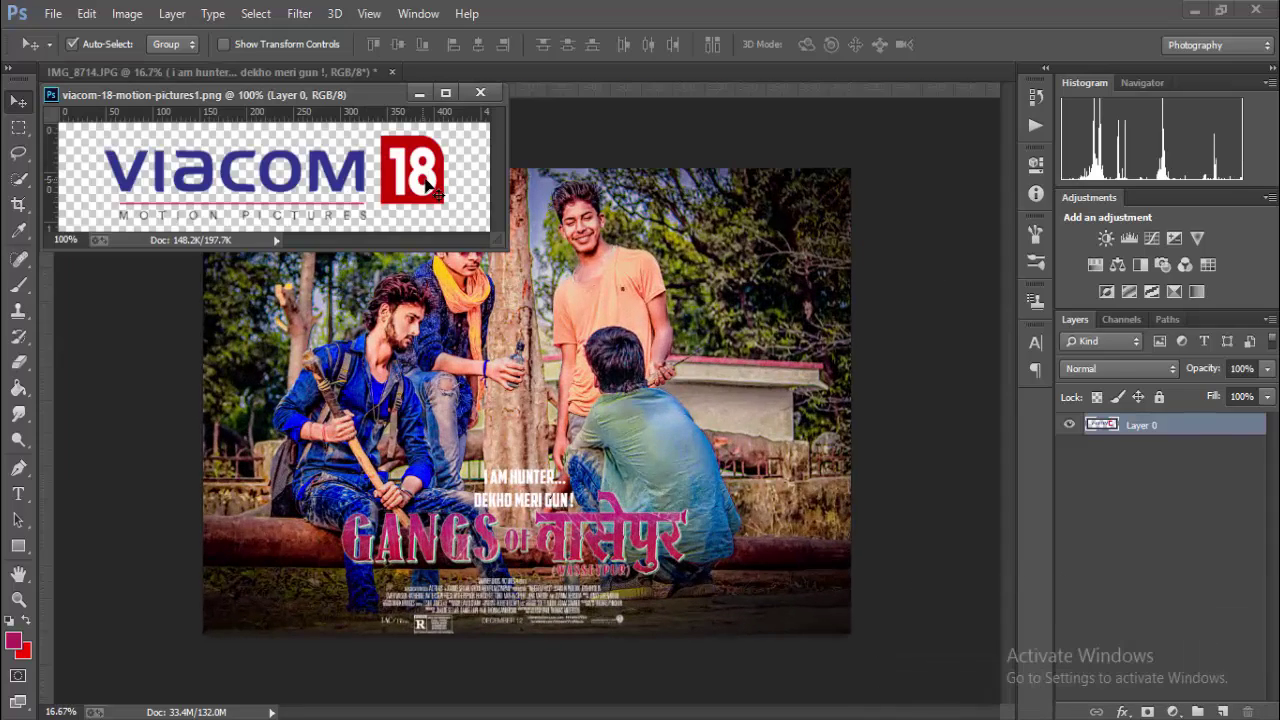
Step: Place the Viacom 18 logo top-right as Layer 4 at the top of the layer stack
left_click_drag(430, 185, 720, 205)
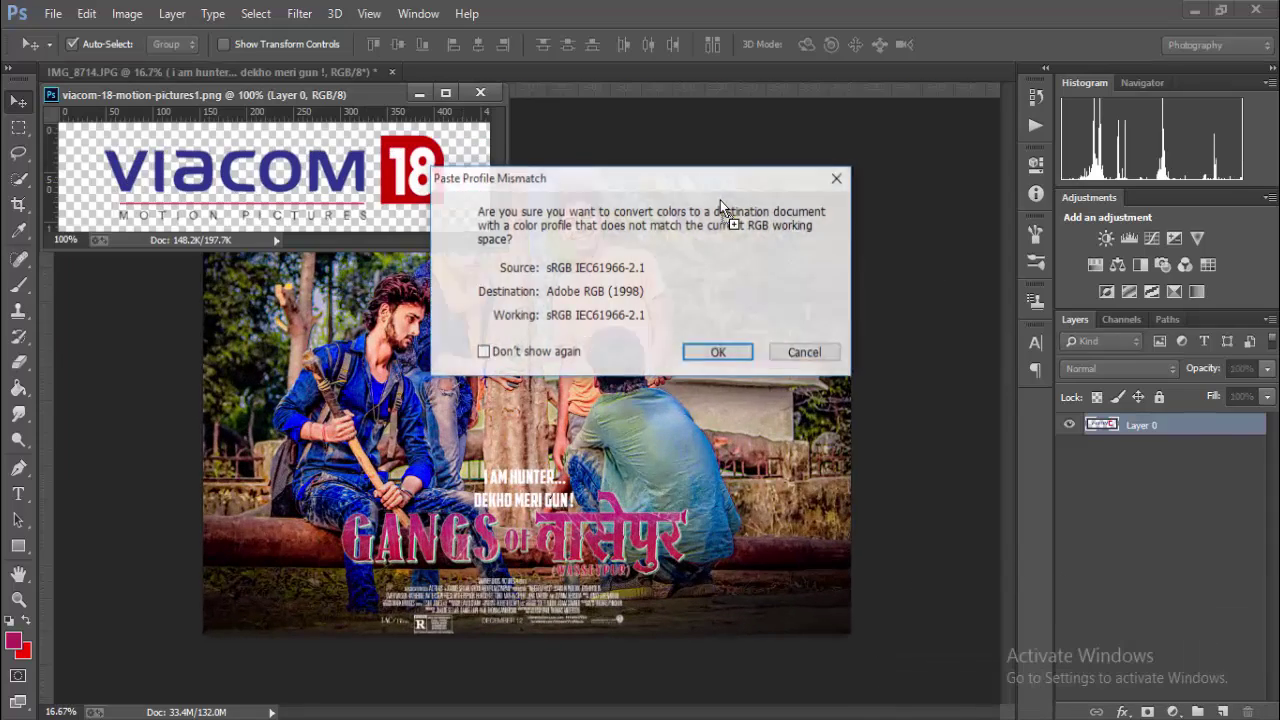
left_click(722, 349)
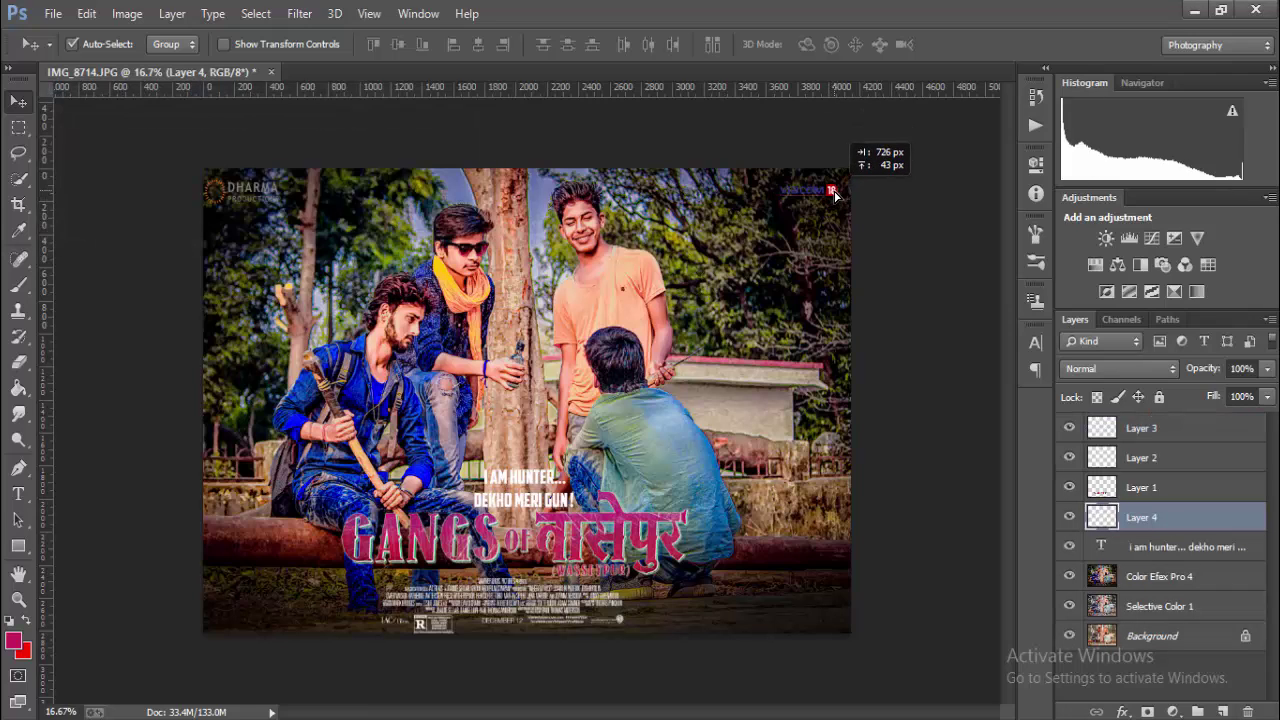
left_click_drag(727, 204, 840, 189)
left_click_drag(1189, 515, 1210, 428)
key("ctrl+minus")
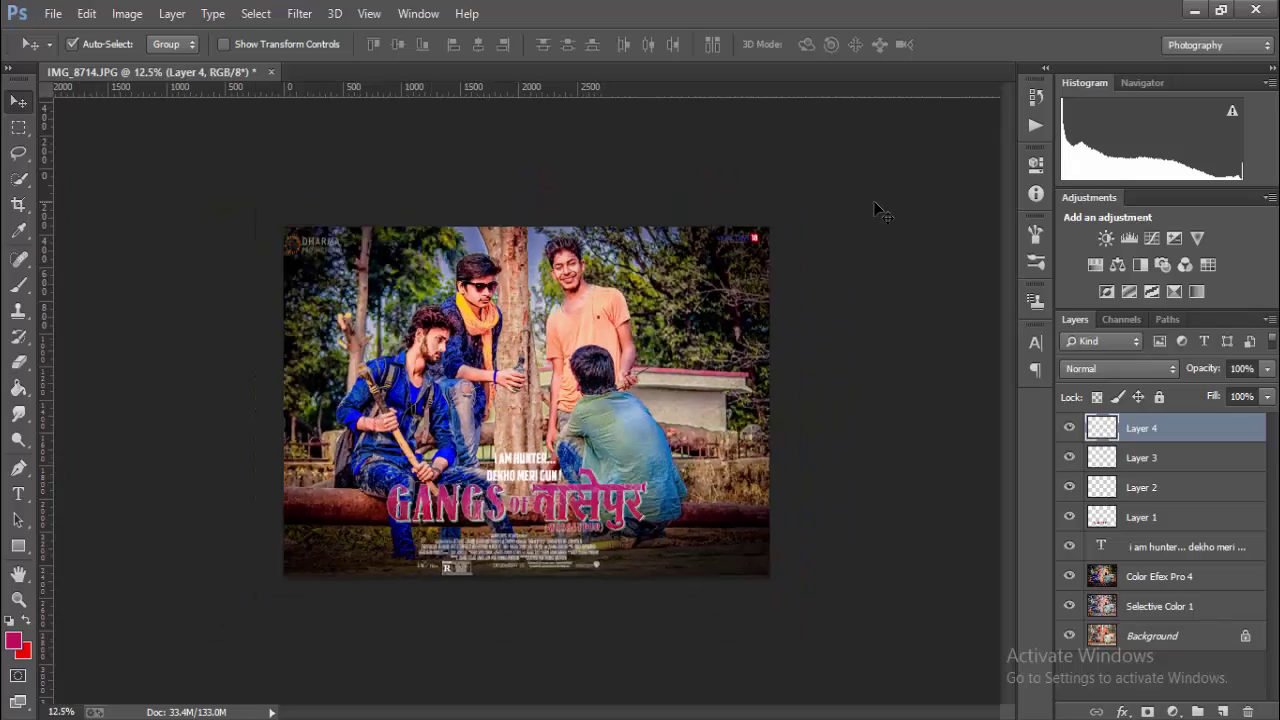
key("ctrl+minus")
key("ctrl+plus")
key("ctrl+plus")
key("ctrl+plus")
key("ctrl+plus")
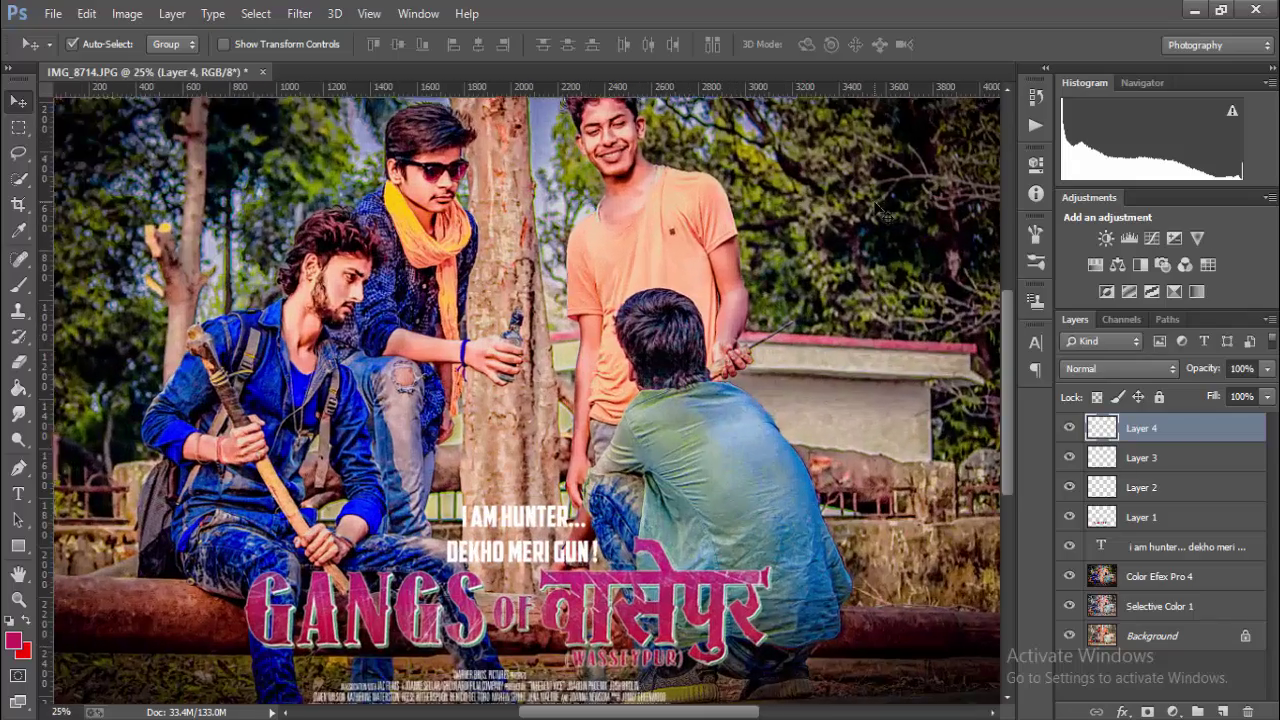
key("ctrl+plus")
key("ctrl+minus")
key("ctrl+minus")
key("ctrl+plus")
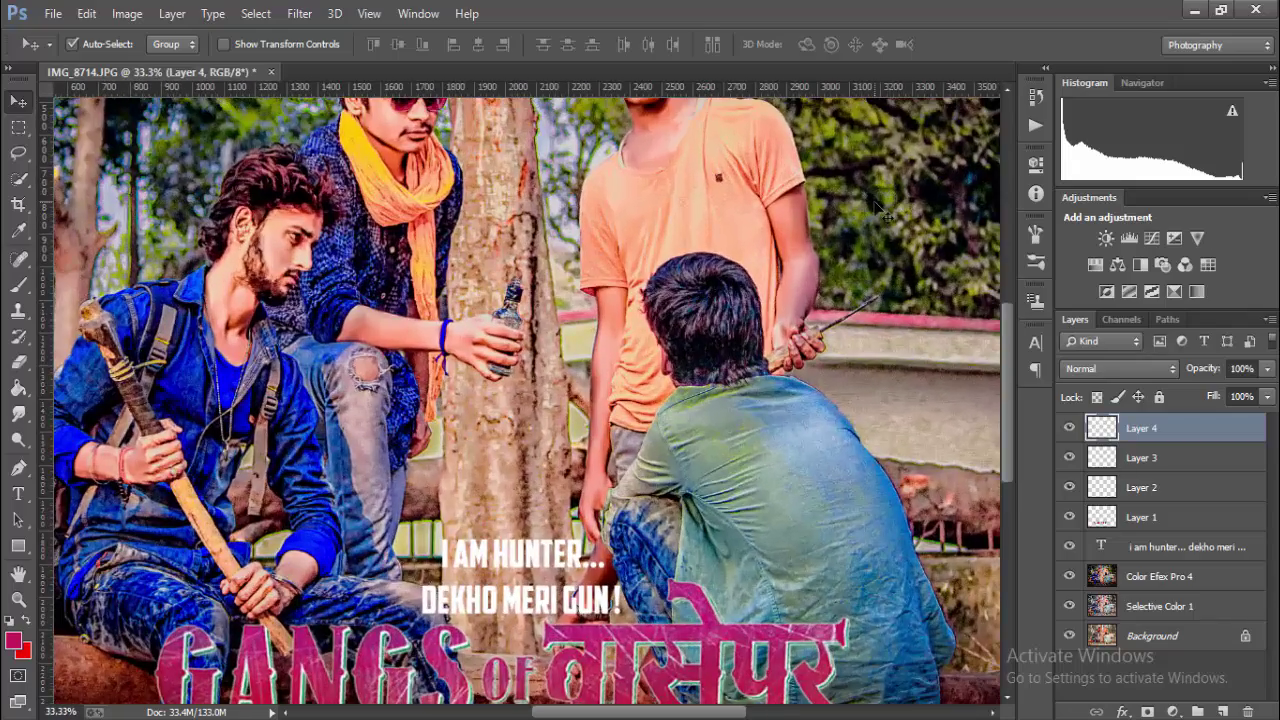
key("ctrl+minus")
key("ctrl+minus")
key("ctrl+minus")
key("ctrl+plus")
key("ctrl+minus")
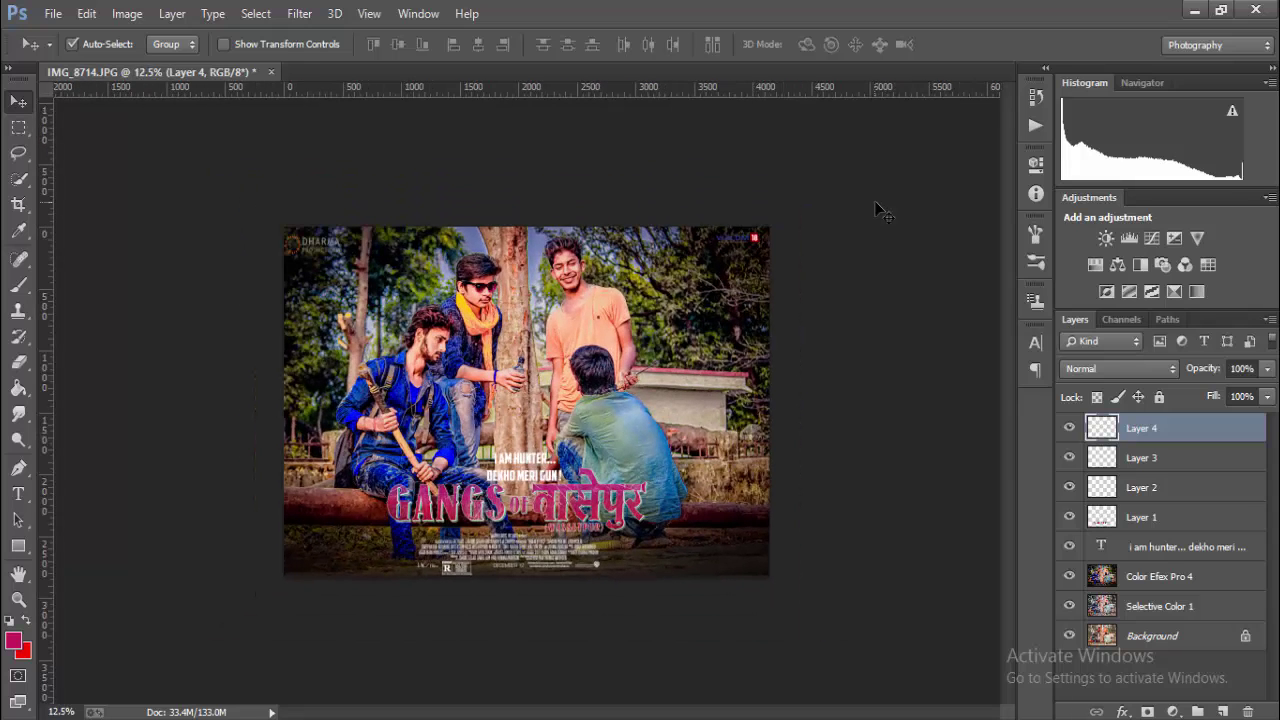
Step: Select the Background, Selective Color 1, Color Efex Pro 4, tagline and Layer 1 layers together
left_click(1182, 578)
left_click(1182, 640)
left_click(1184, 606, "shift")
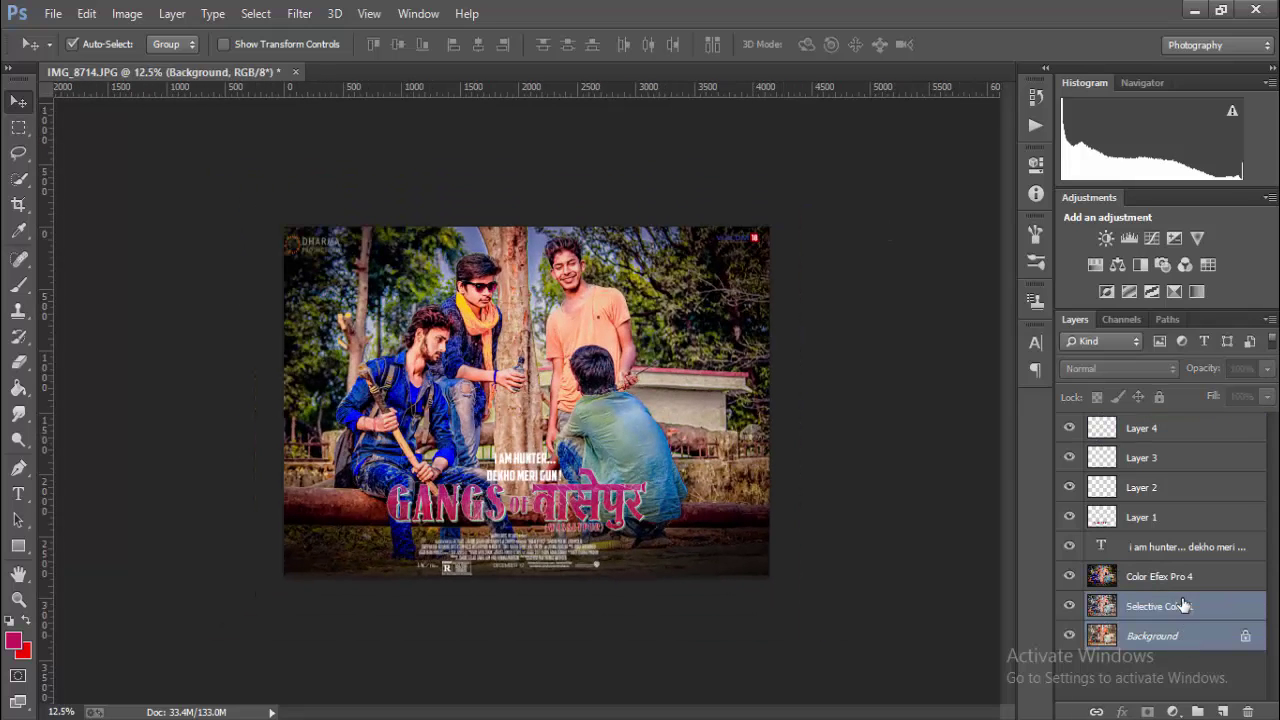
left_click(1188, 582, "shift")
left_click(1196, 547, "shift")
left_click(1201, 520, "shift")
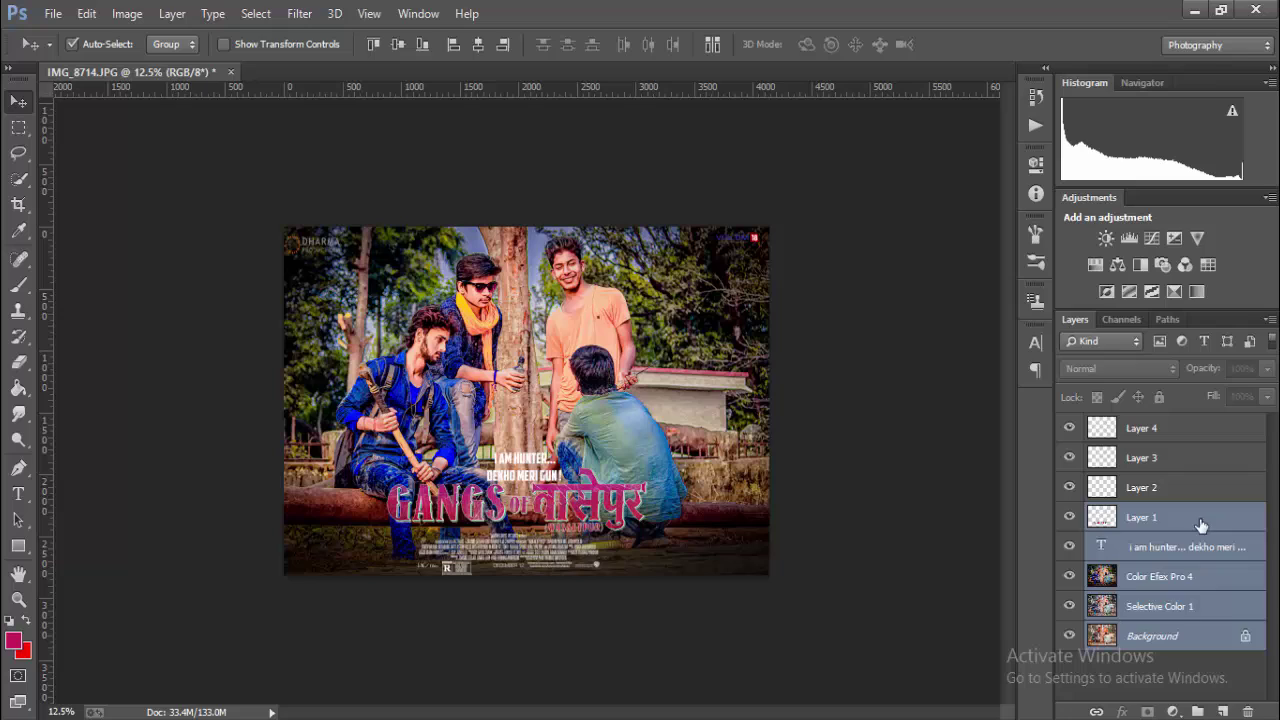
Step: Open the Camera Raw Filter on Color Efex Pro 4 with the Adjustment Brush at 25% zoom
left_click(1186, 586)
left_click(300, 13)
left_click(340, 149)
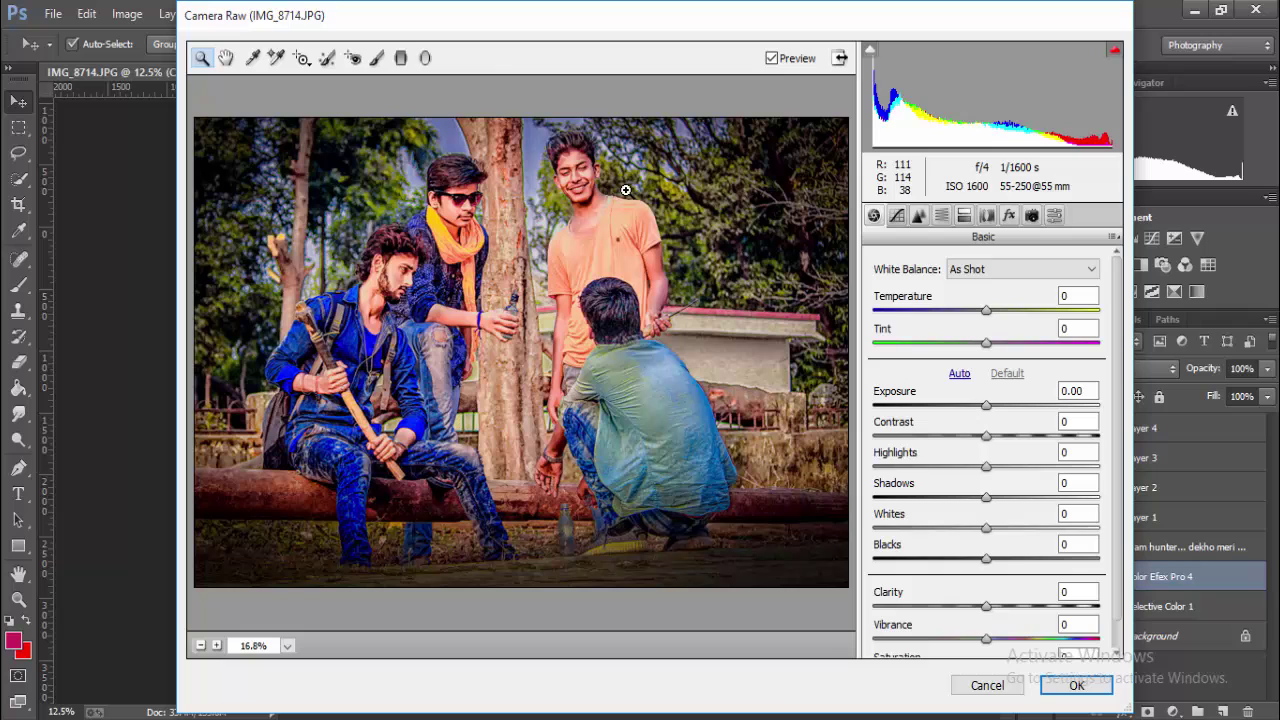
left_click(377, 59)
key("ctrl+plus")
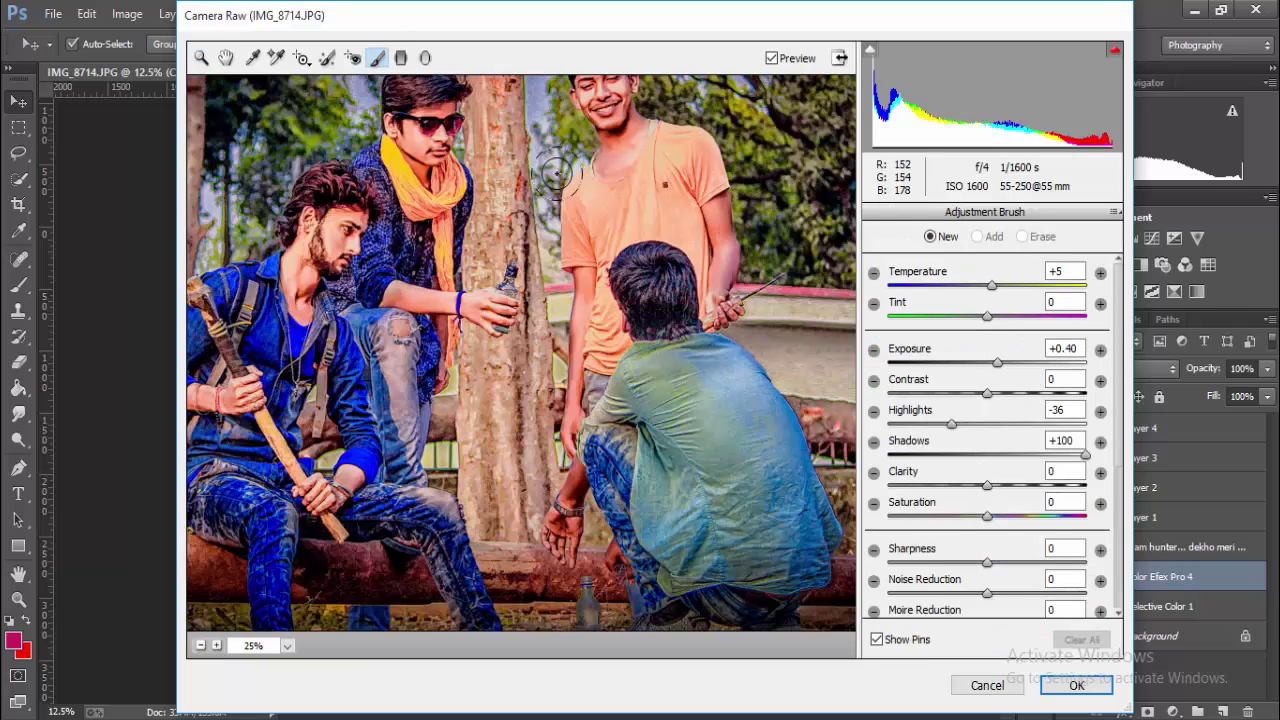
left_click(226, 58)
left_click_drag(487, 355, 479, 287)
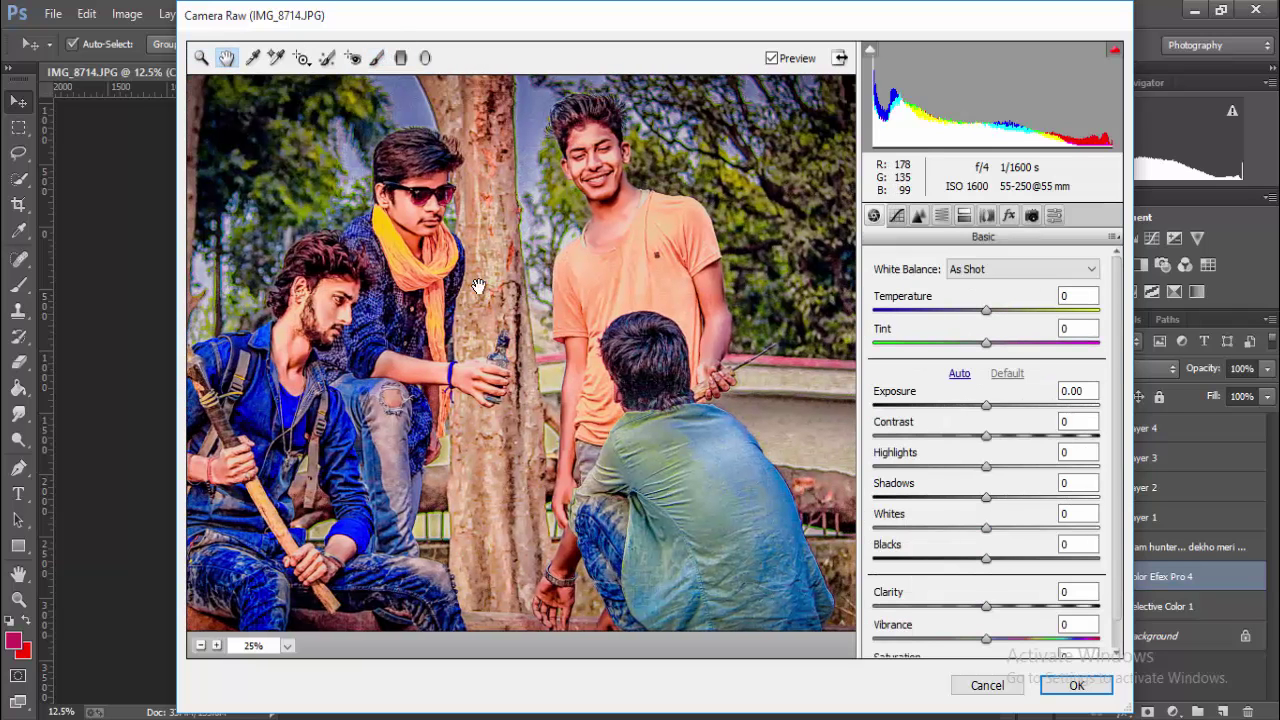
left_click(376, 59)
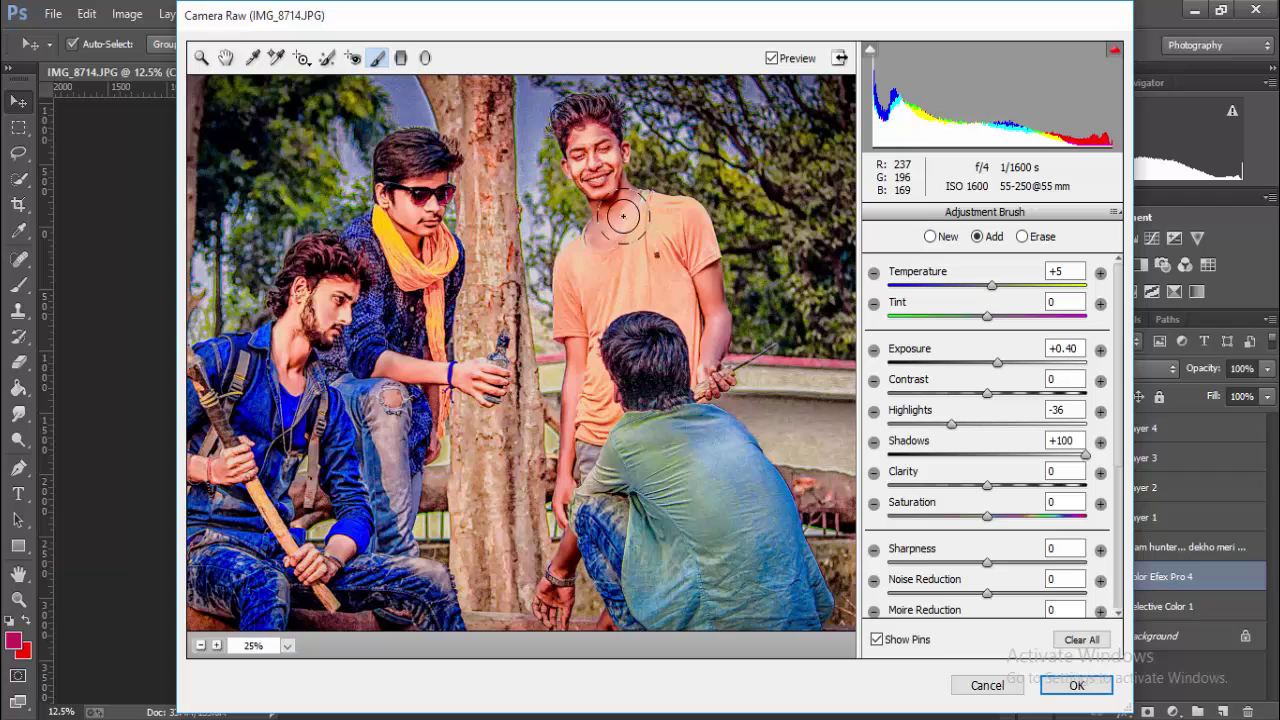
Step: Try a +0.50 exposure brush on the man's face, then clear all and return to Basic
left_click(611, 139)
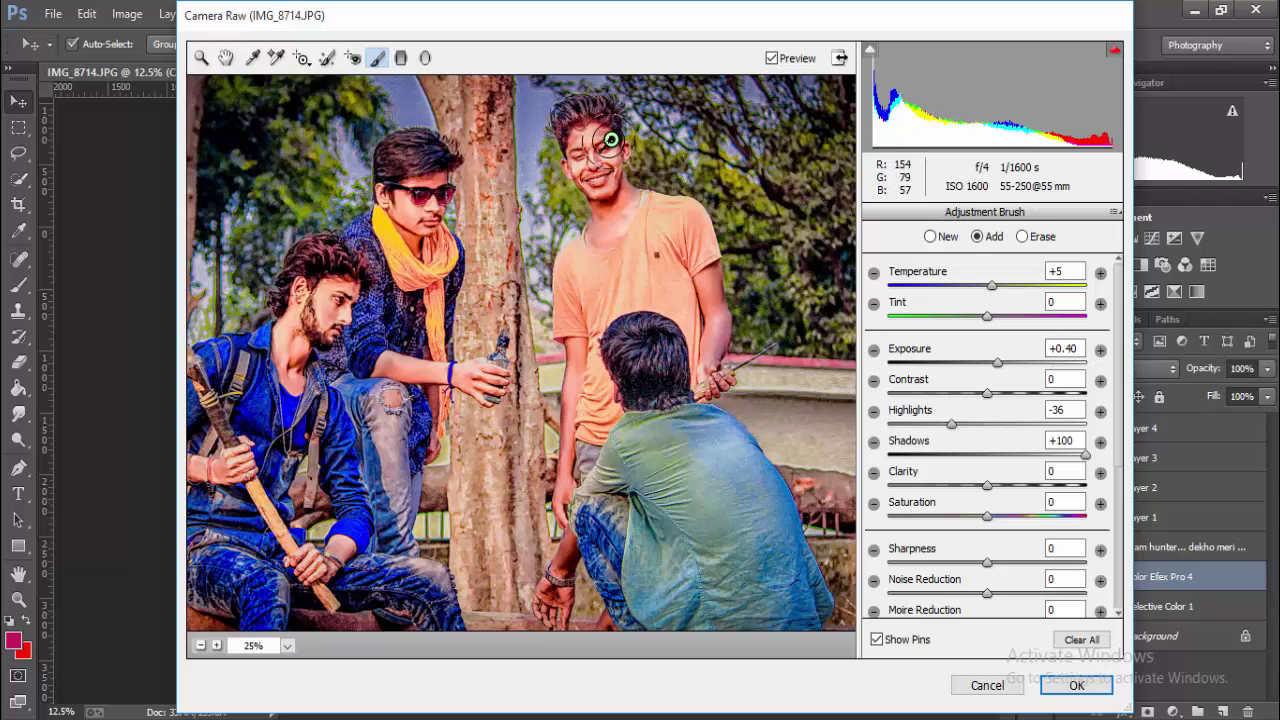
left_click(1082, 640)
left_click(1100, 349)
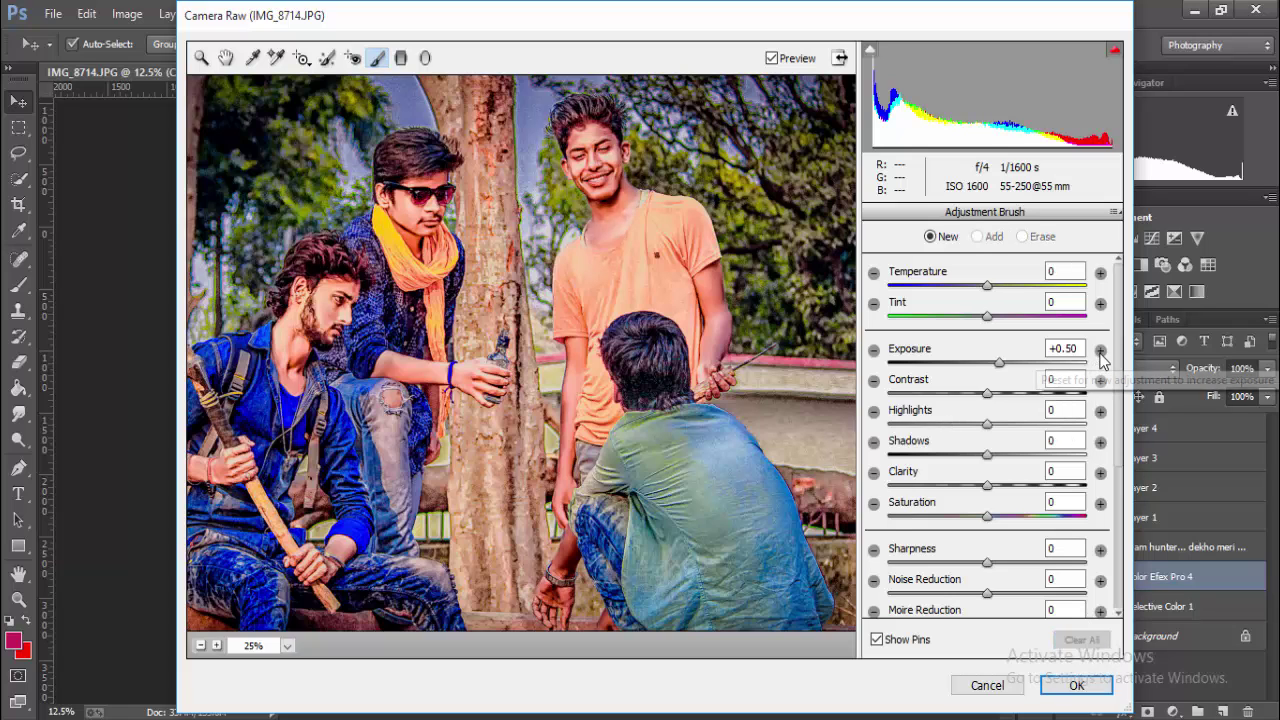
left_click_drag(638, 192, 671, 214)
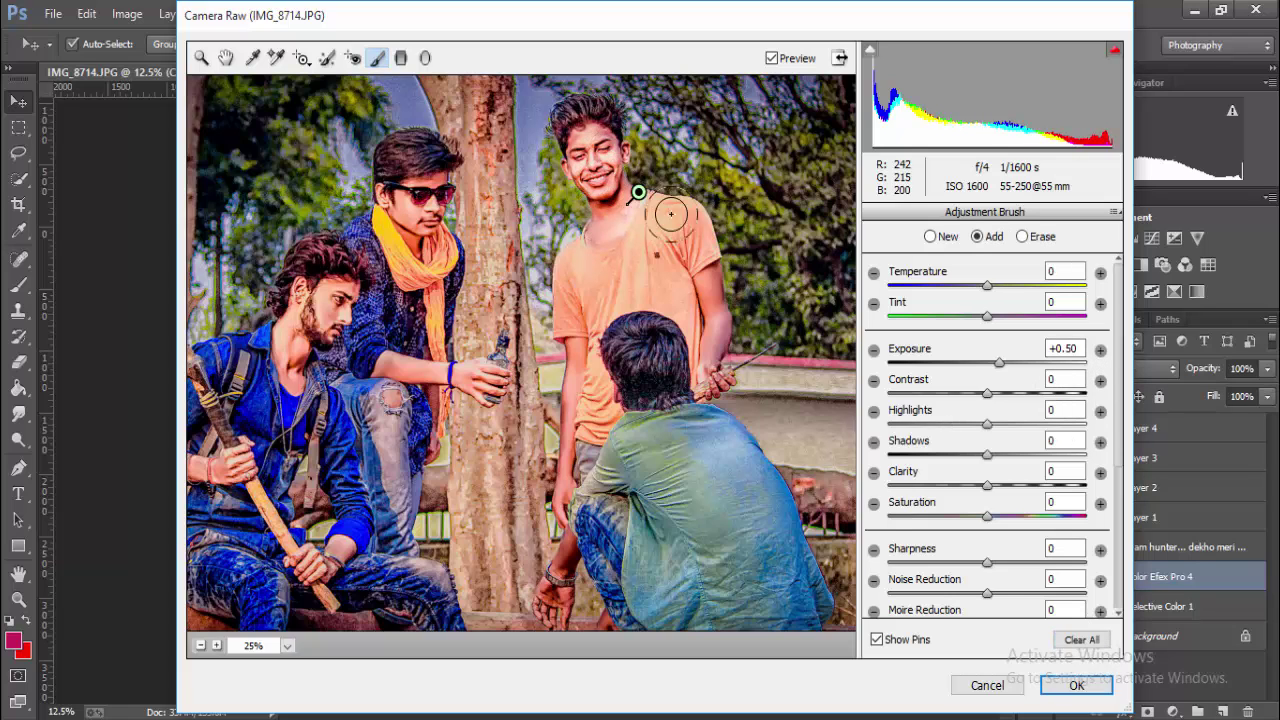
left_click(1052, 641)
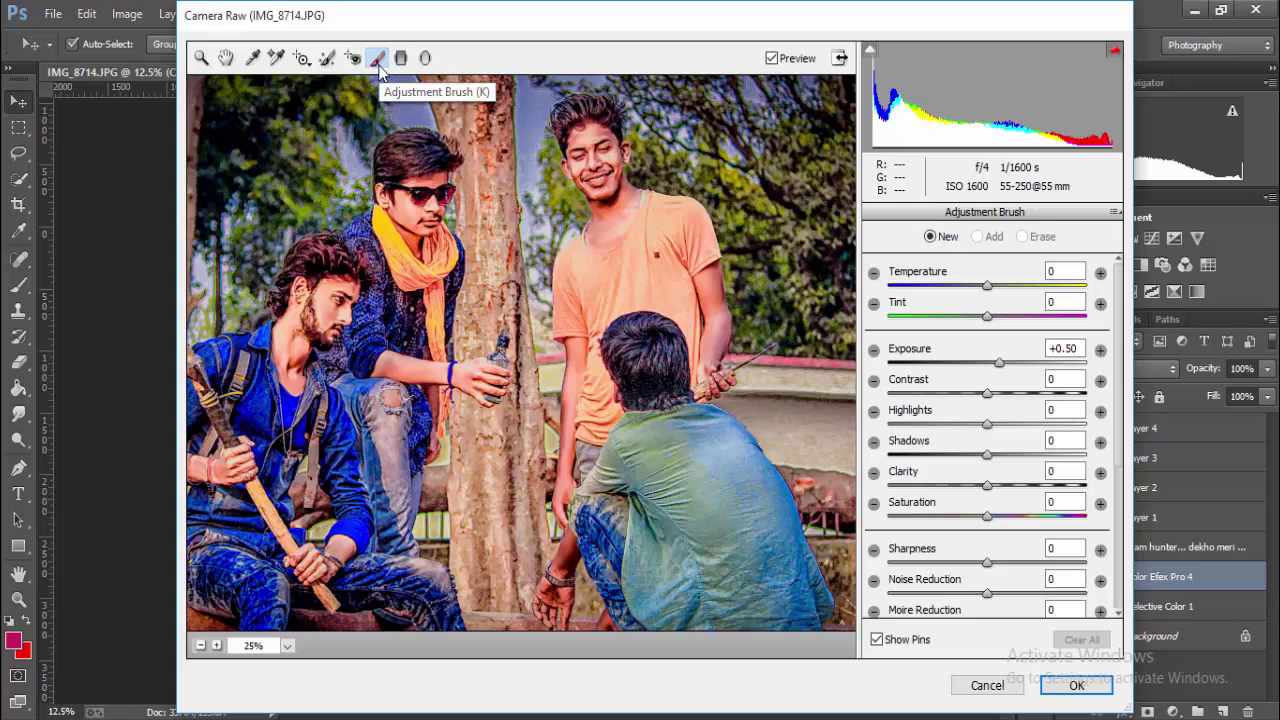
left_click(226, 59)
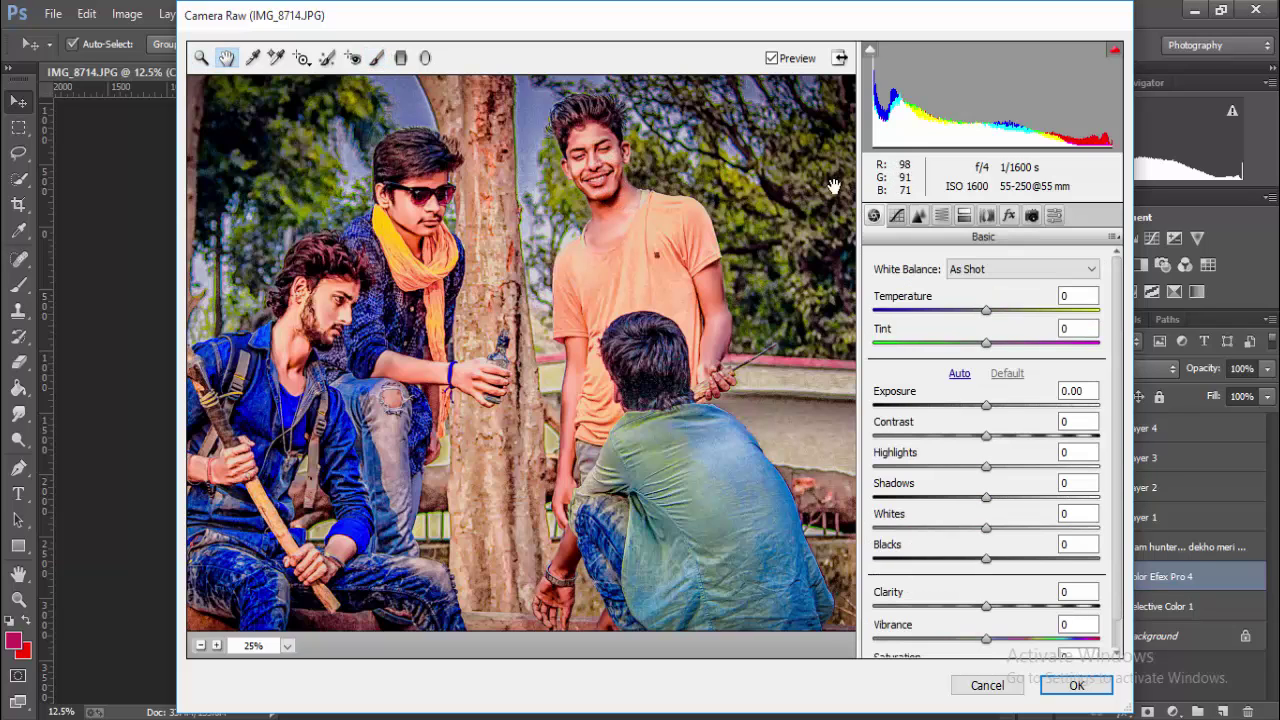
Step: Test HSL Oranges luminance and saturation and lower Highlights, then cancel Camera Raw
left_click(941, 217)
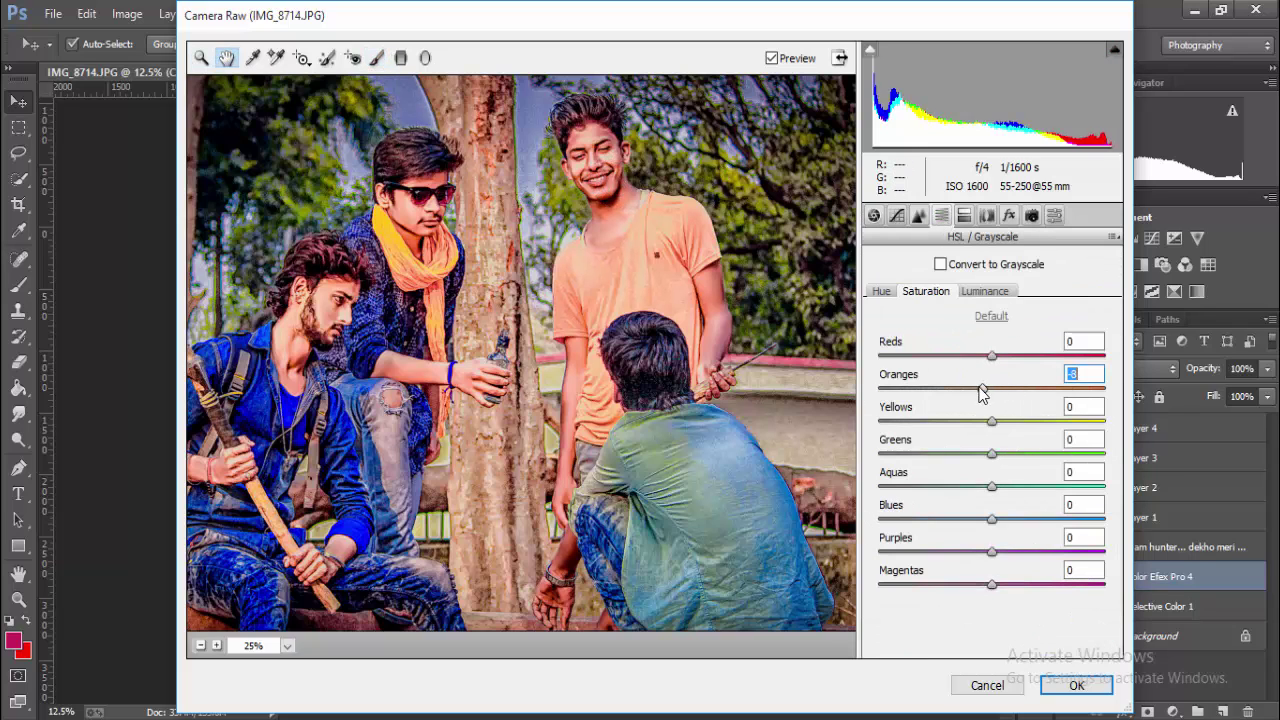
left_click(990, 292)
left_click_drag(992, 388, 1017, 388)
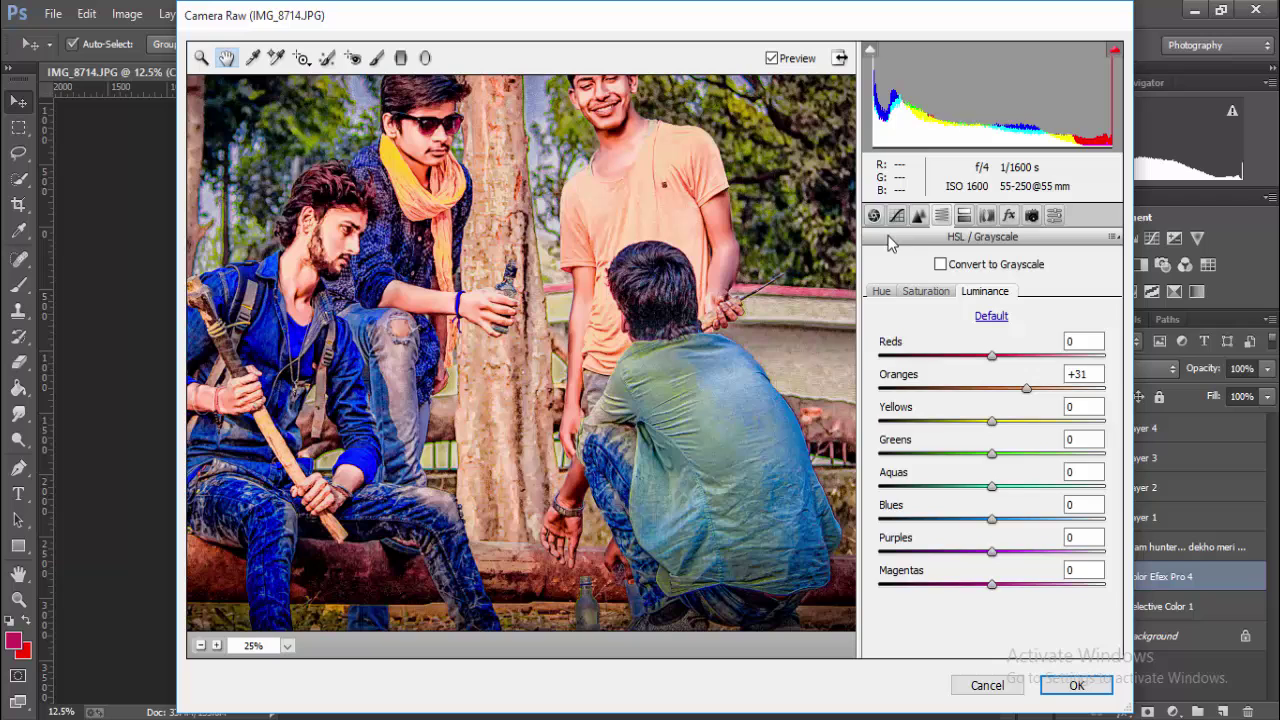
left_click(875, 217)
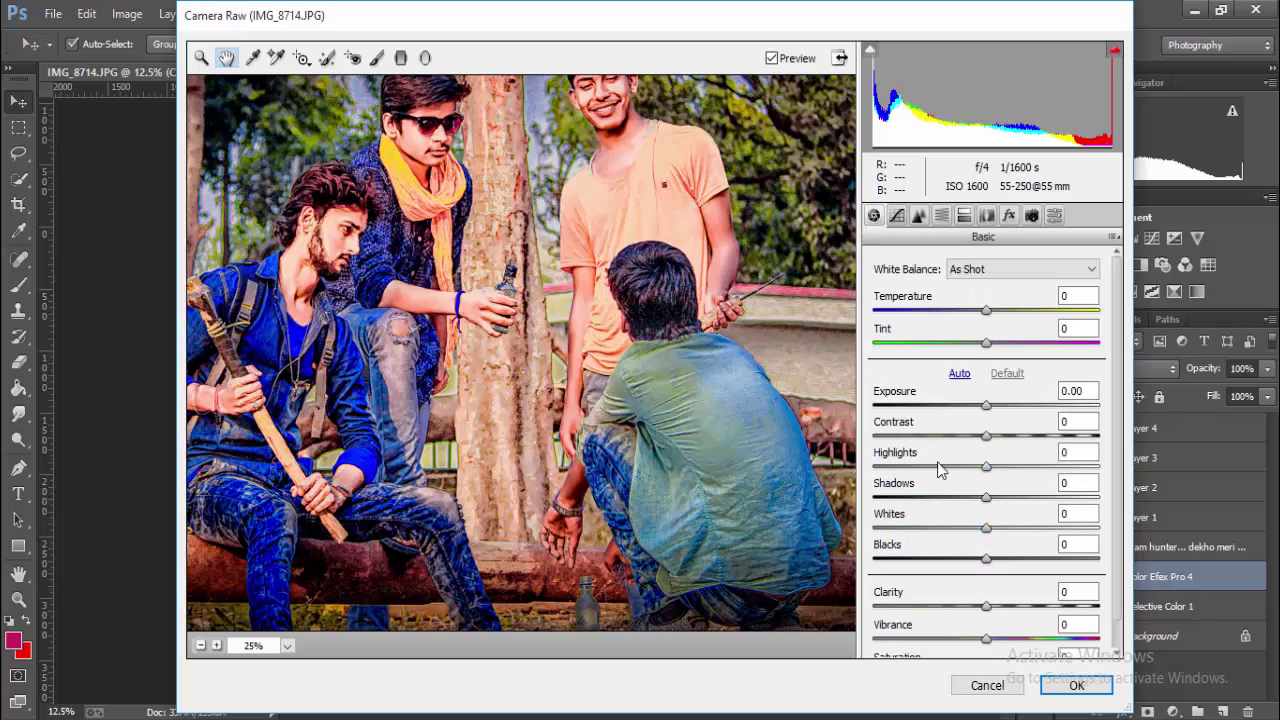
left_click_drag(943, 467, 916, 467)
left_click(941, 215)
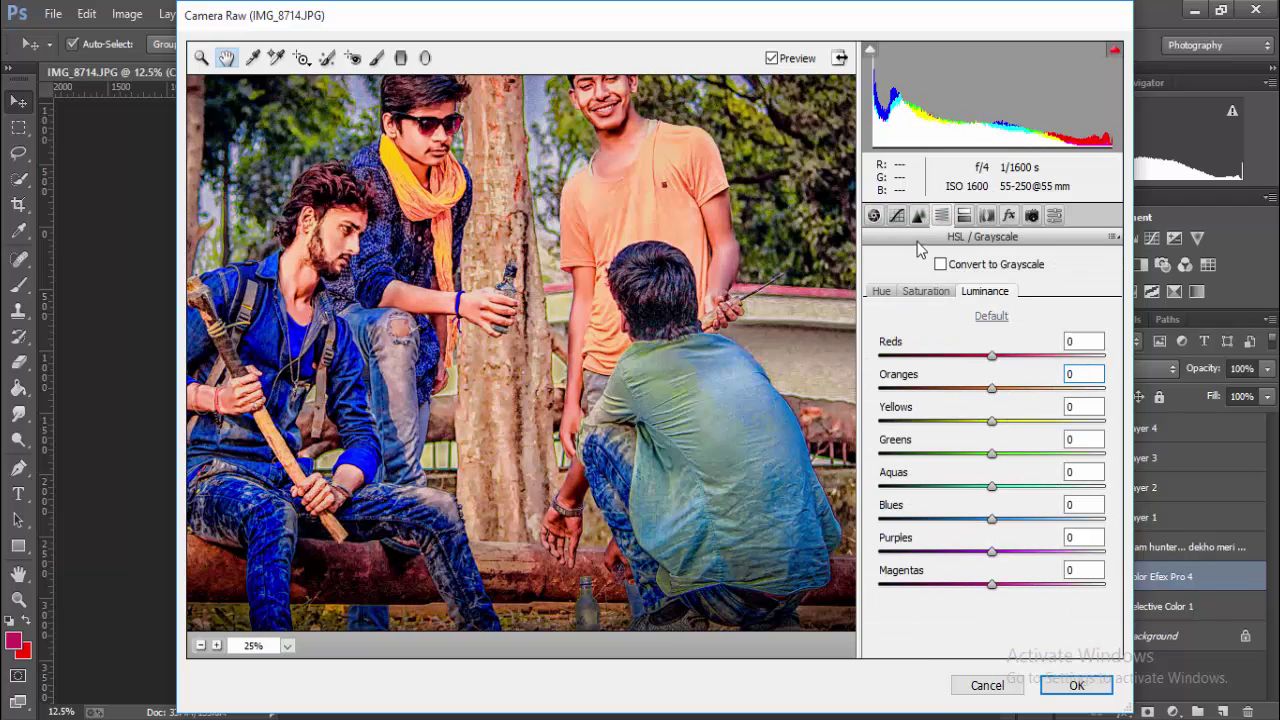
left_click(925, 291)
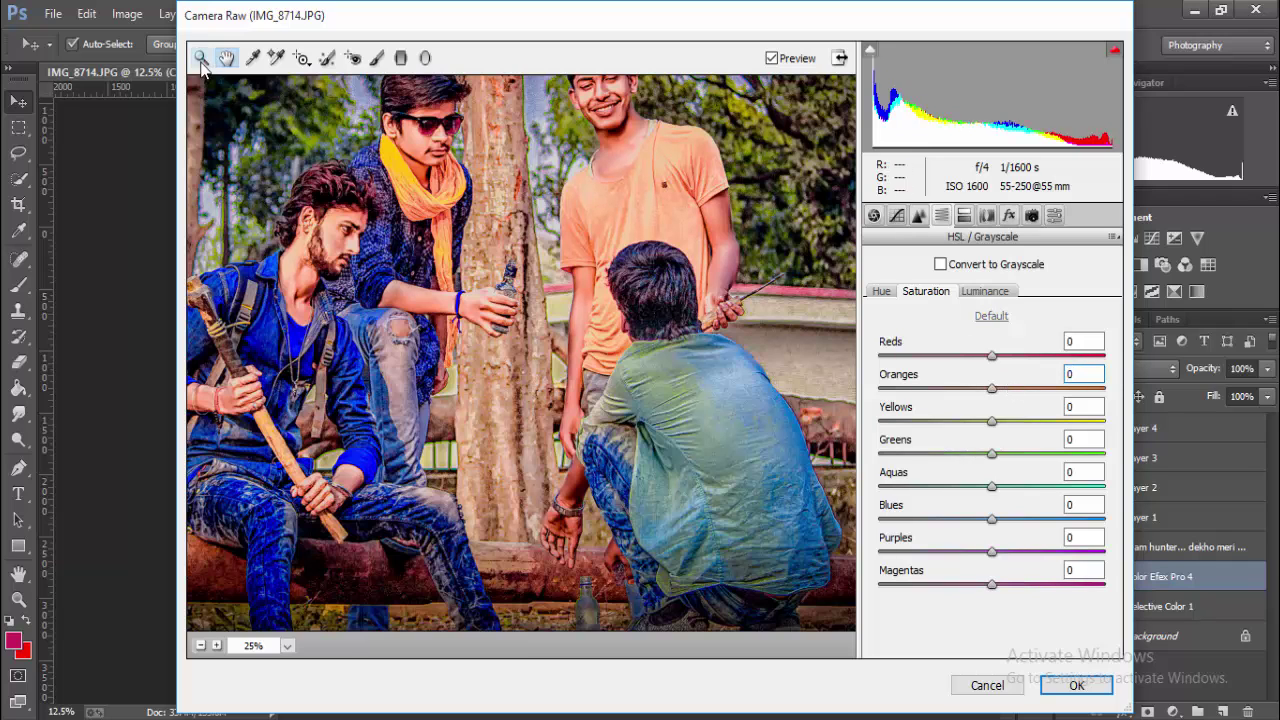
left_click(987, 685)
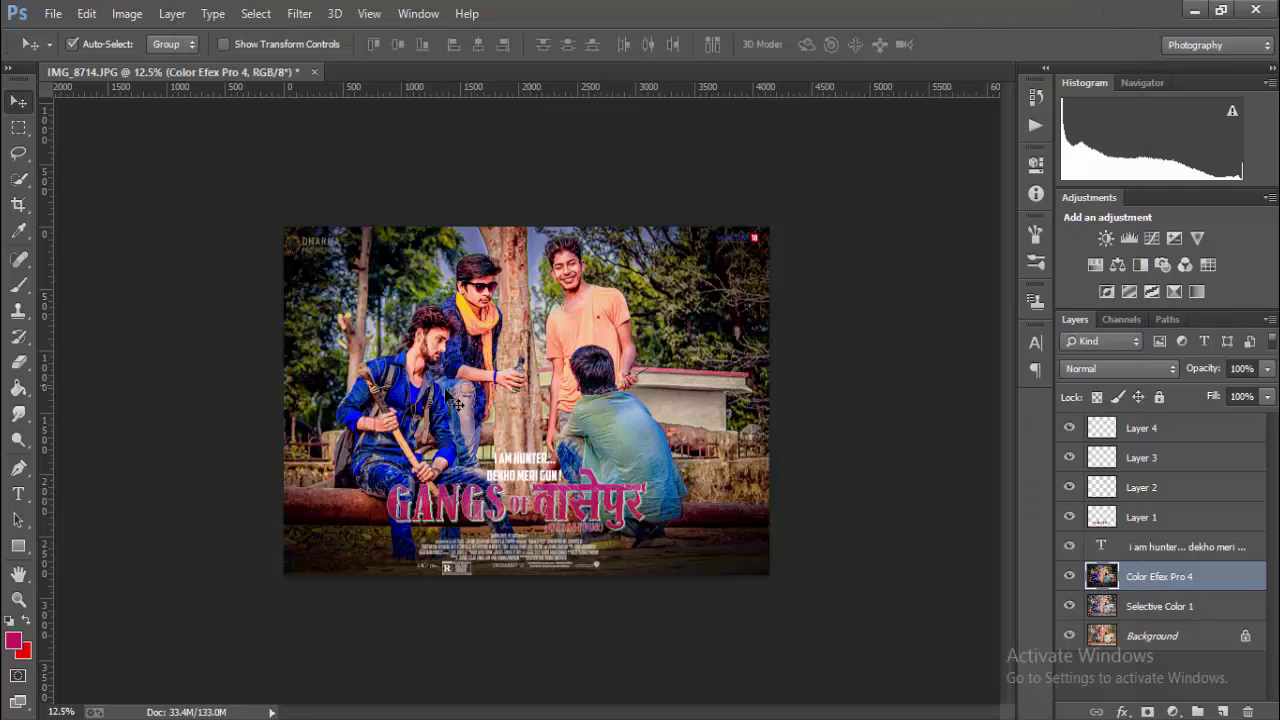
Step: Select the Dodge tool with a 170 px brush size
left_click(20, 440)
left_click(78, 44)
type("170")
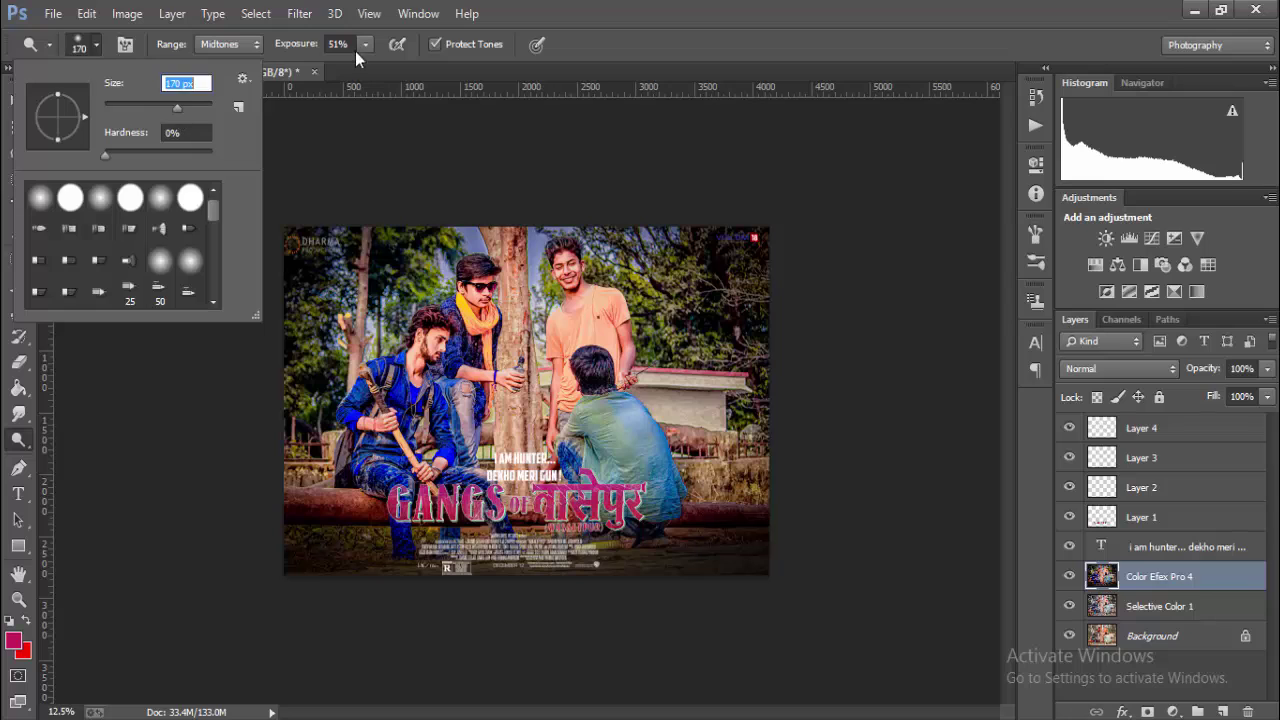
key("Return")
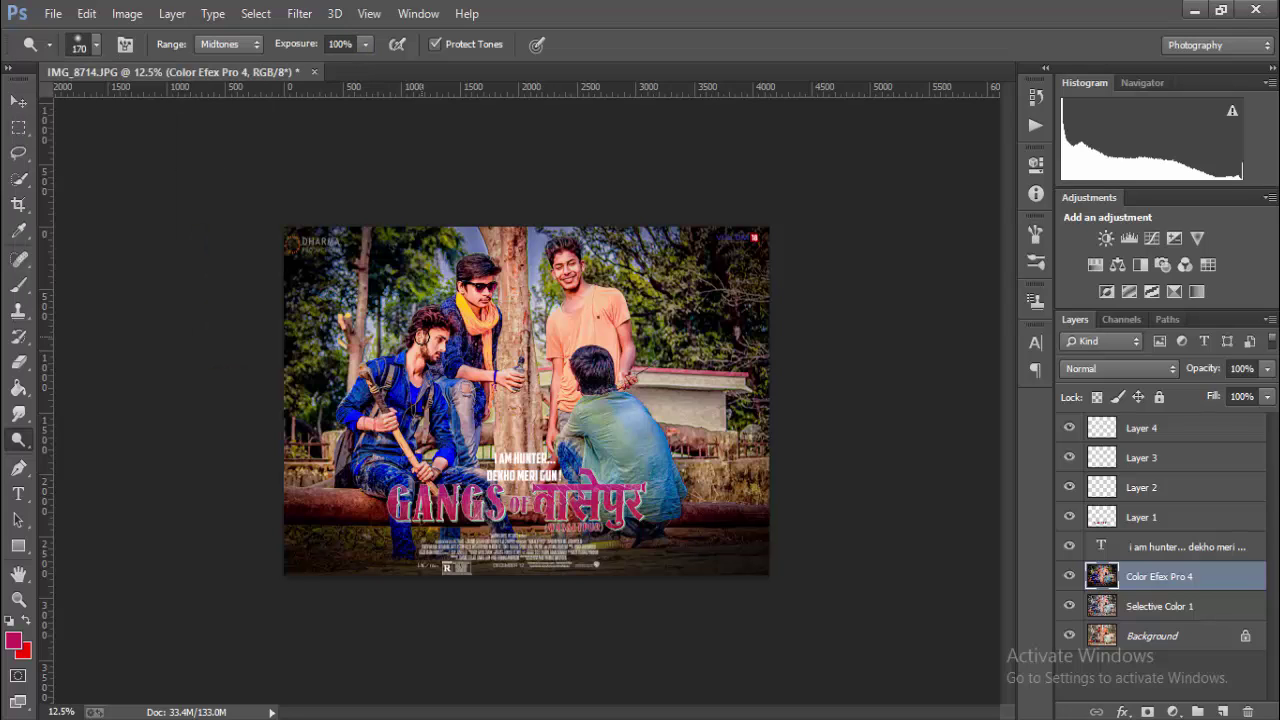
Step: Zoom between 3% and 25% to review the poster, then bring up the File menu
key("ctrl+plus")
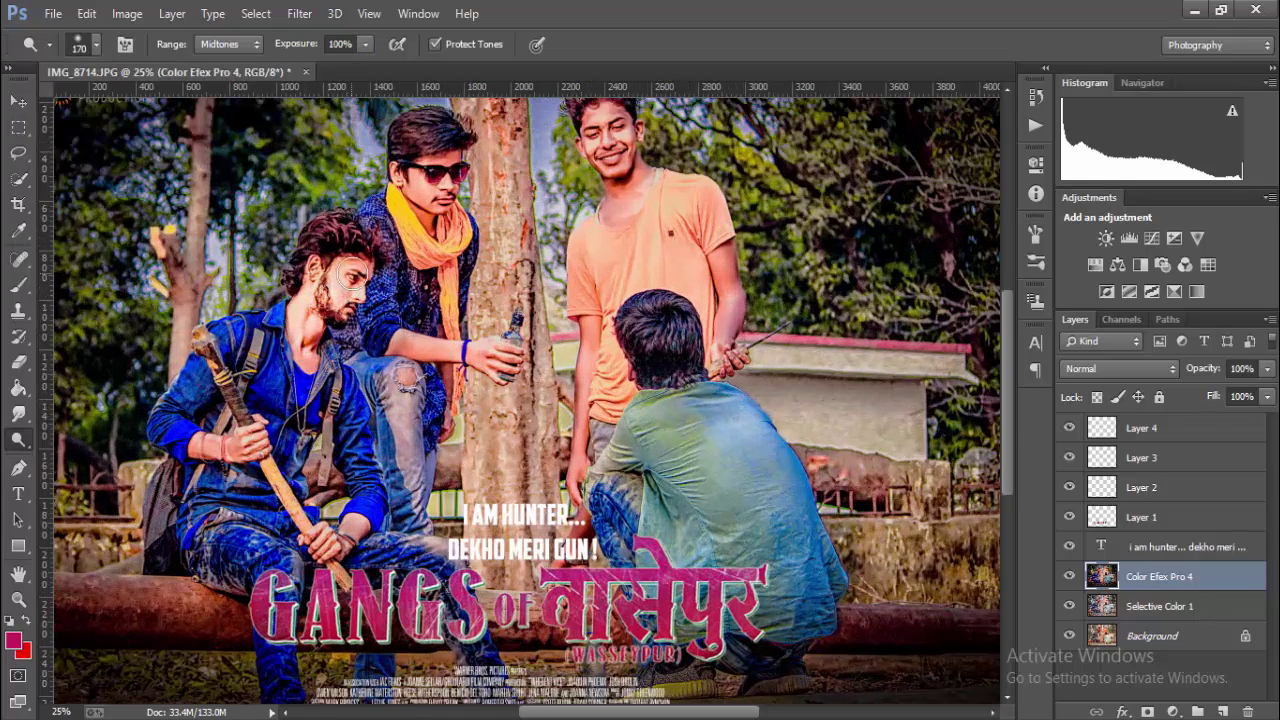
key("ctrl+minus")
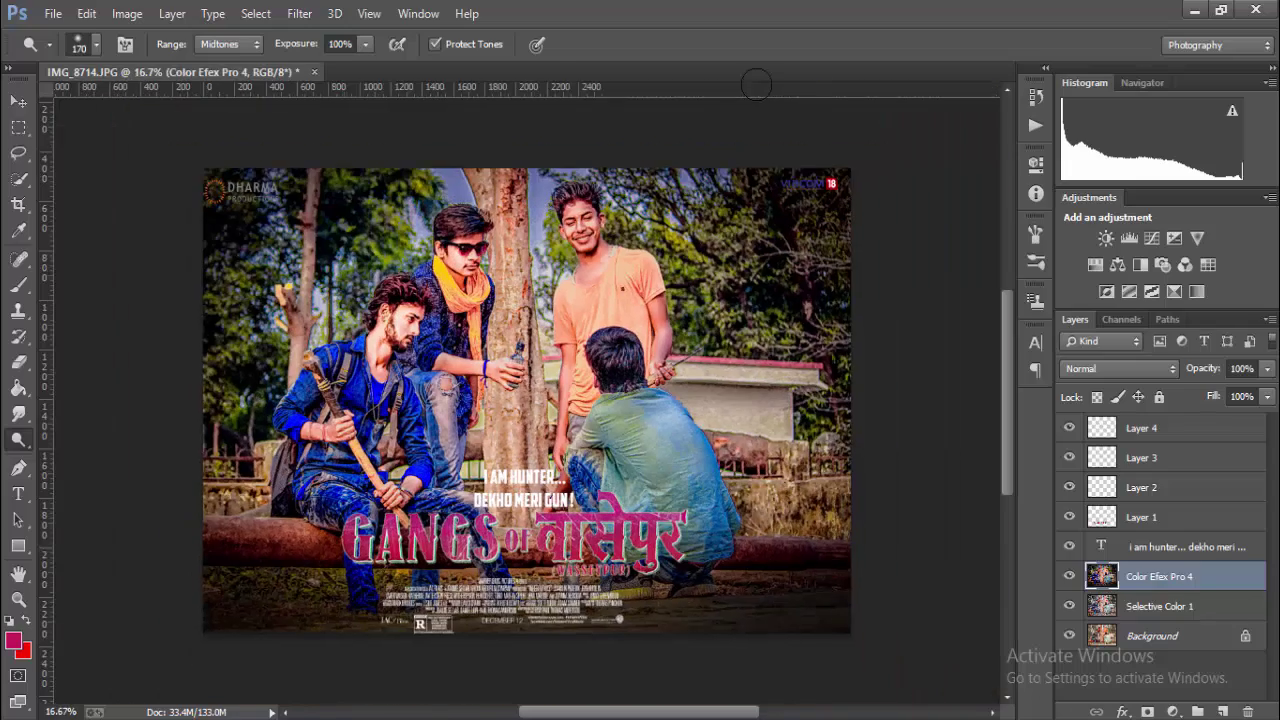
key("ctrl+plus")
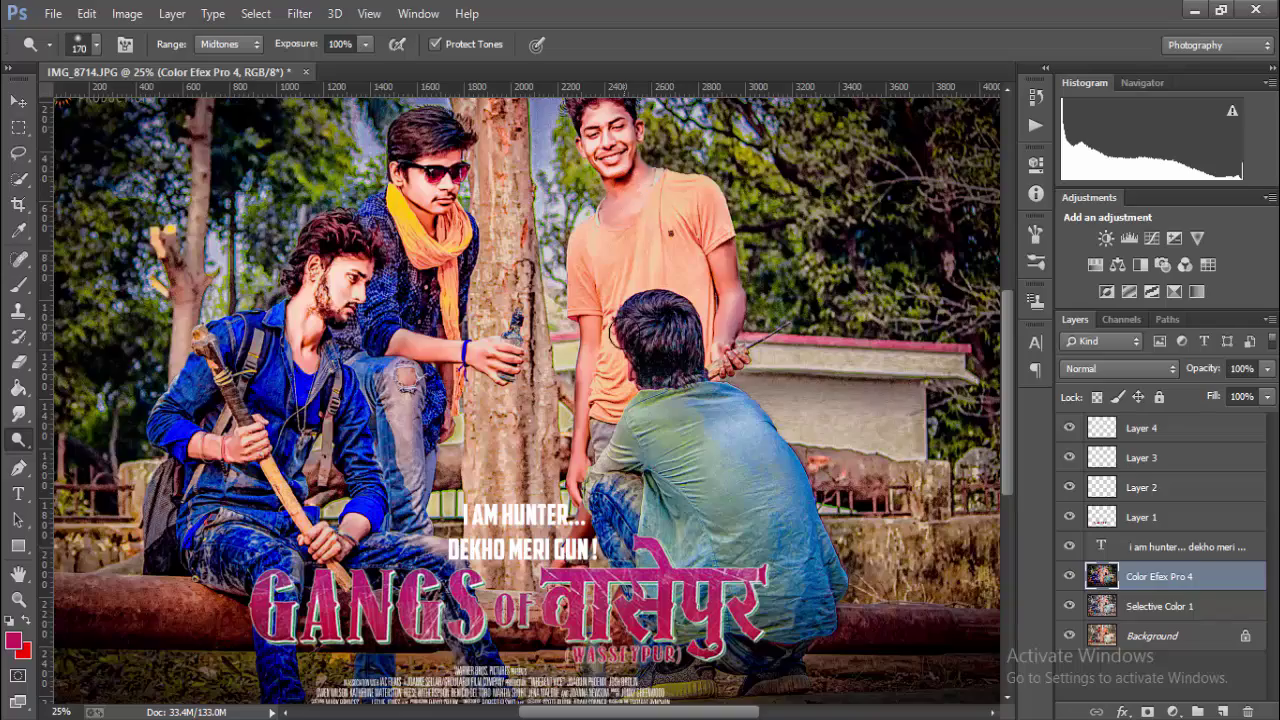
key("ctrl+minus")
key("ctrl+minus")
key("ctrl+minus")
key("ctrl+minus")
key("ctrl+plus")
key("ctrl+plus")
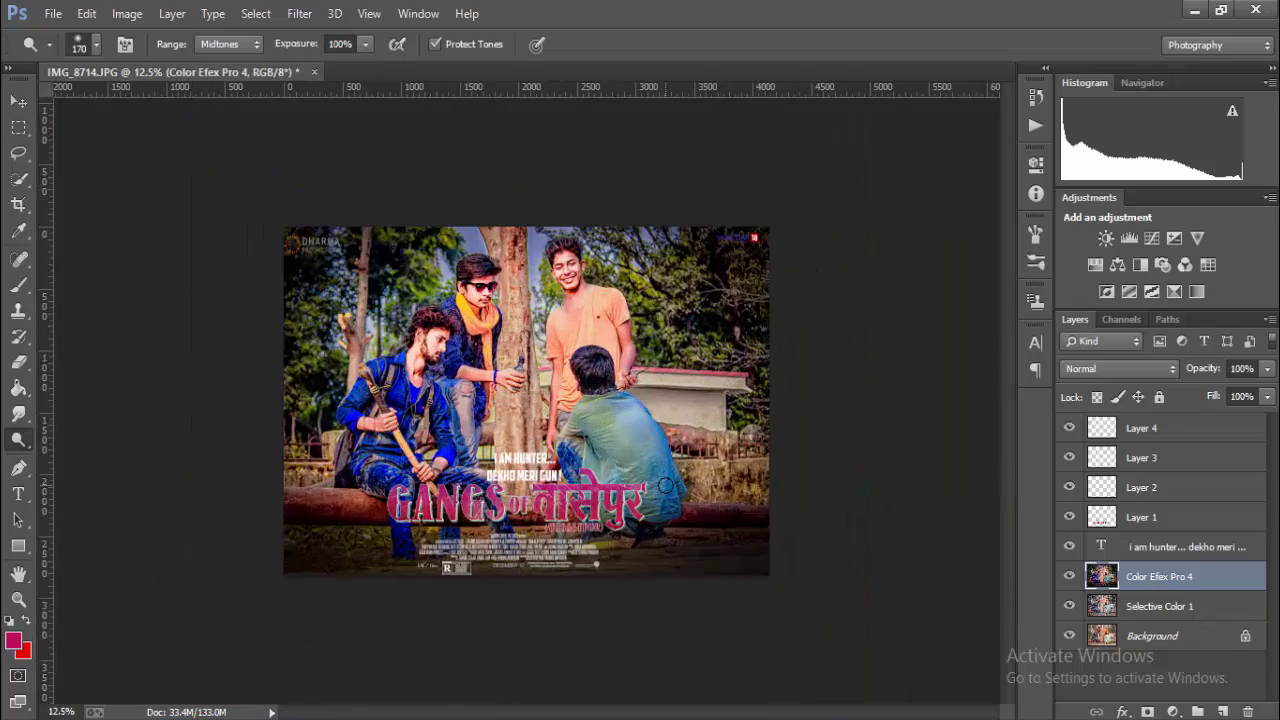
key("ctrl+minus")
key("ctrl+plus")
key("ctrl+plus")
key("ctrl+minus")
key("ctrl+minus")
key("ctrl+minus")
key("ctrl+minus")
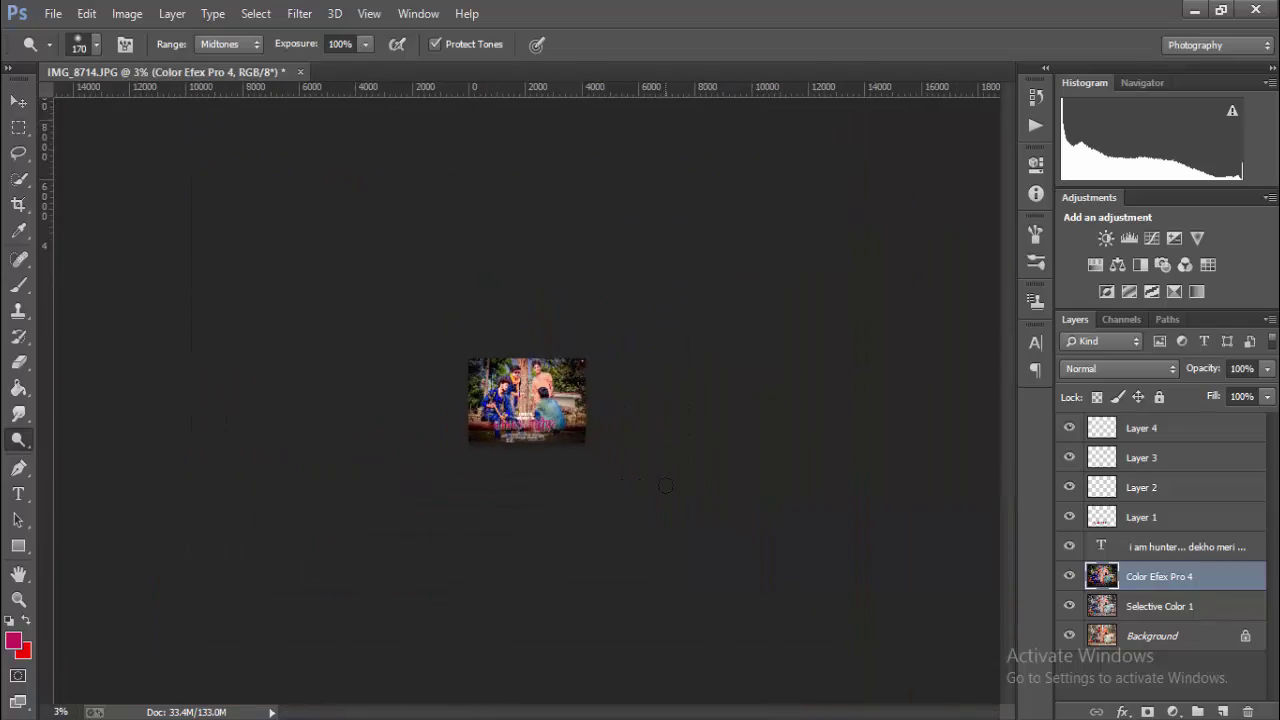
key("ctrl+plus")
key("ctrl+plus")
key("ctrl+plus")
key("ctrl+plus")
key("ctrl+plus")
left_click(53, 13)
Step: Open the glow flare JPEG from Local Disk (D:) as a normal document
left_click(71, 57)
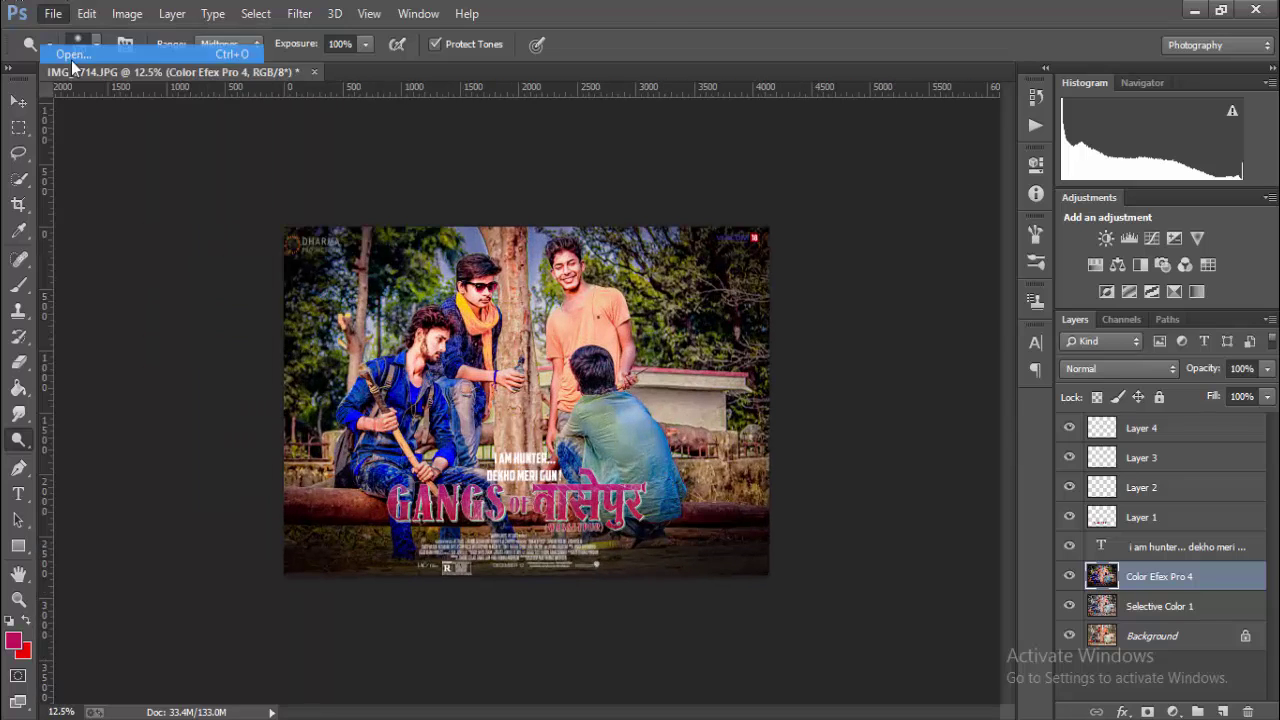
left_click(160, 345)
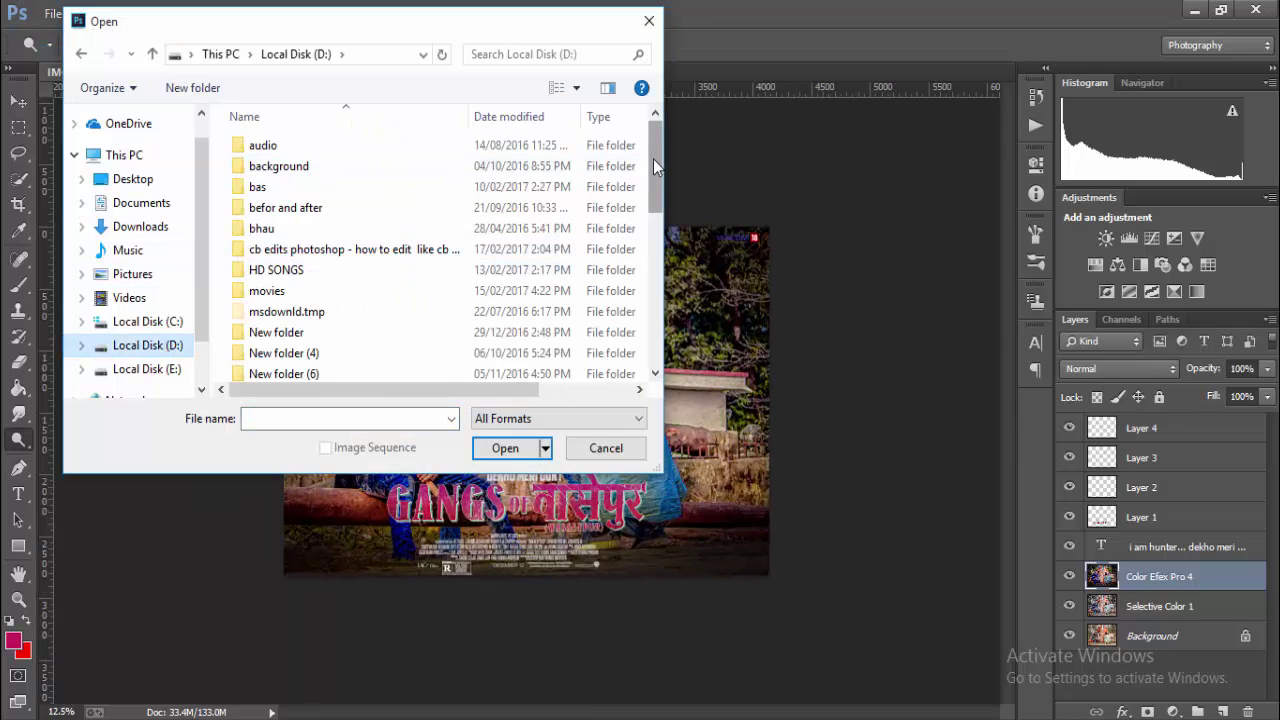
left_click_drag(653, 166, 653, 275)
left_click(390, 267)
left_click(496, 439)
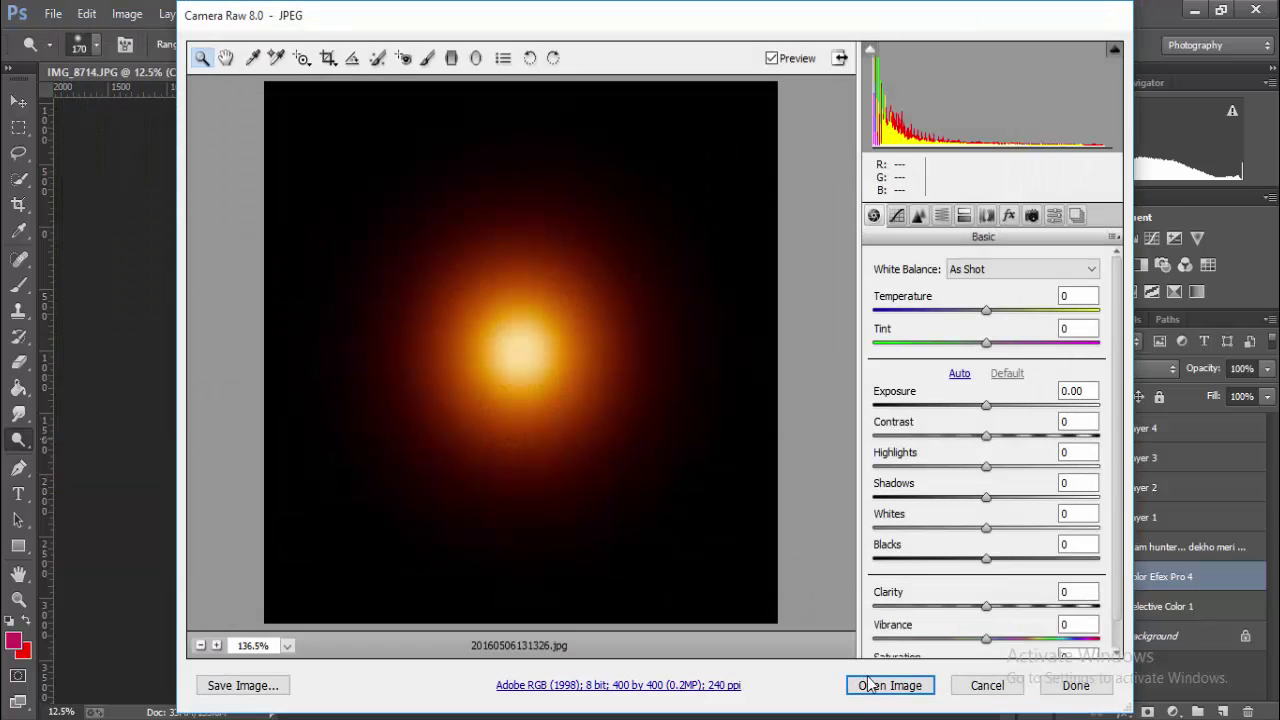
left_click(870, 684)
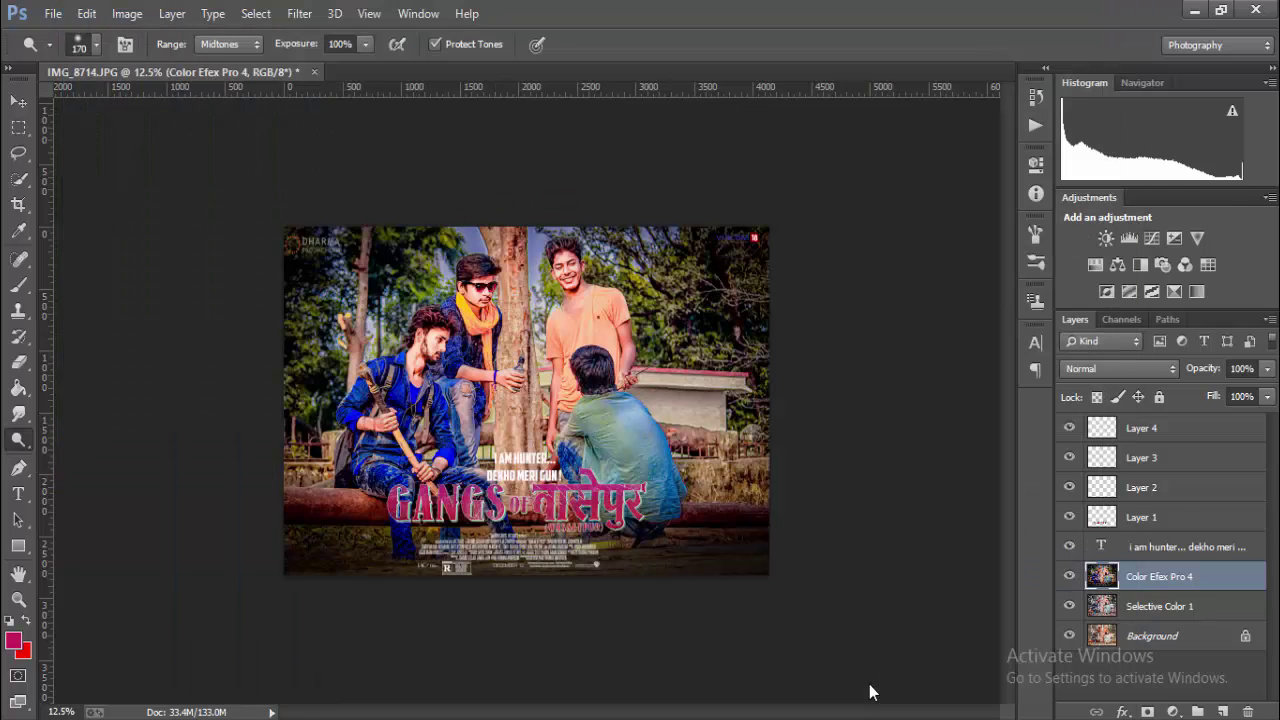
Step: Move the glow image into the poster and close its source document without saving
left_click(18, 101)
left_click_drag(283, 340, 640, 345)
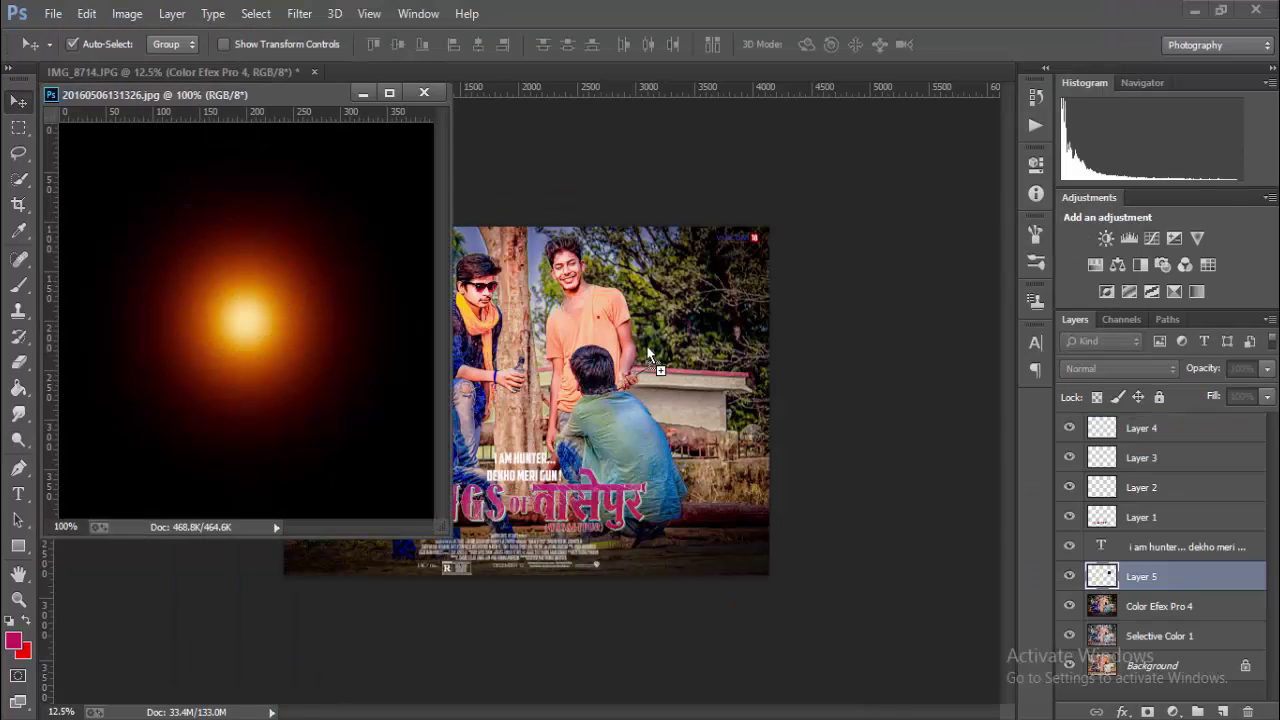
left_click(424, 92)
left_click(643, 292)
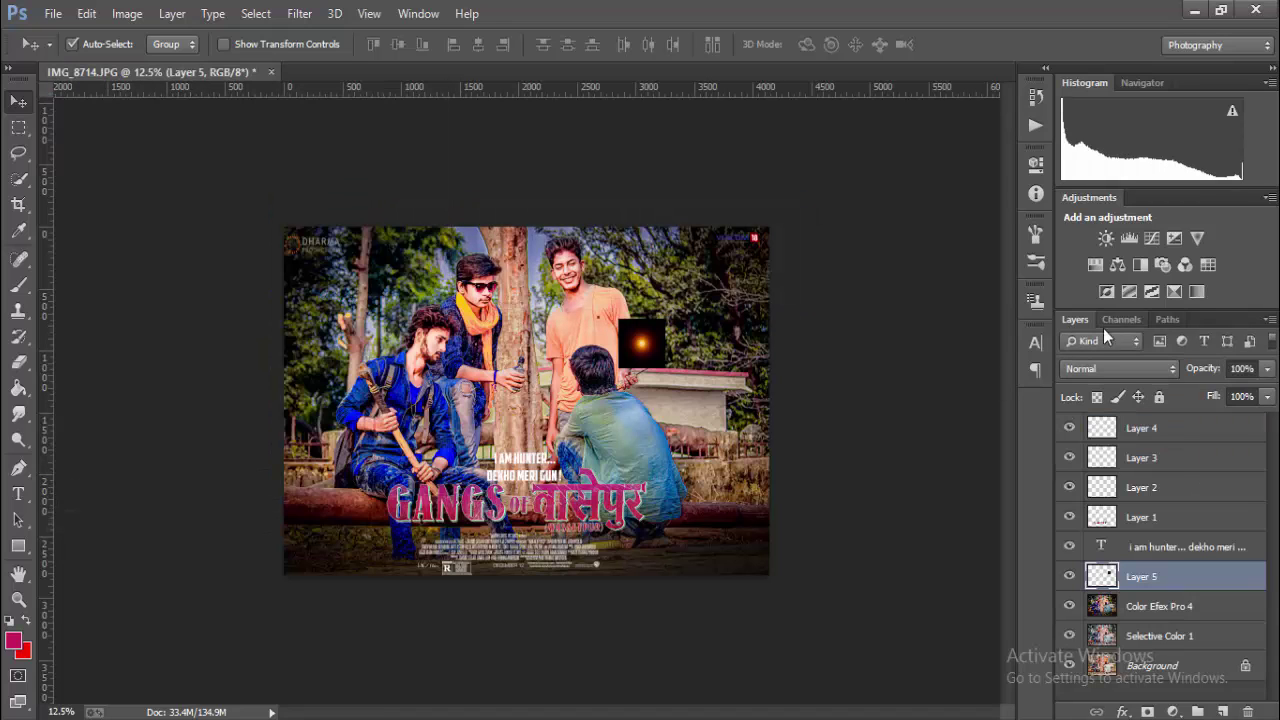
Step: Blend the glow in Screen mode, enlarge it over the right side, and set 65% opacity
left_click(1118, 368)
left_click(1100, 175)
key("ctrl+t")
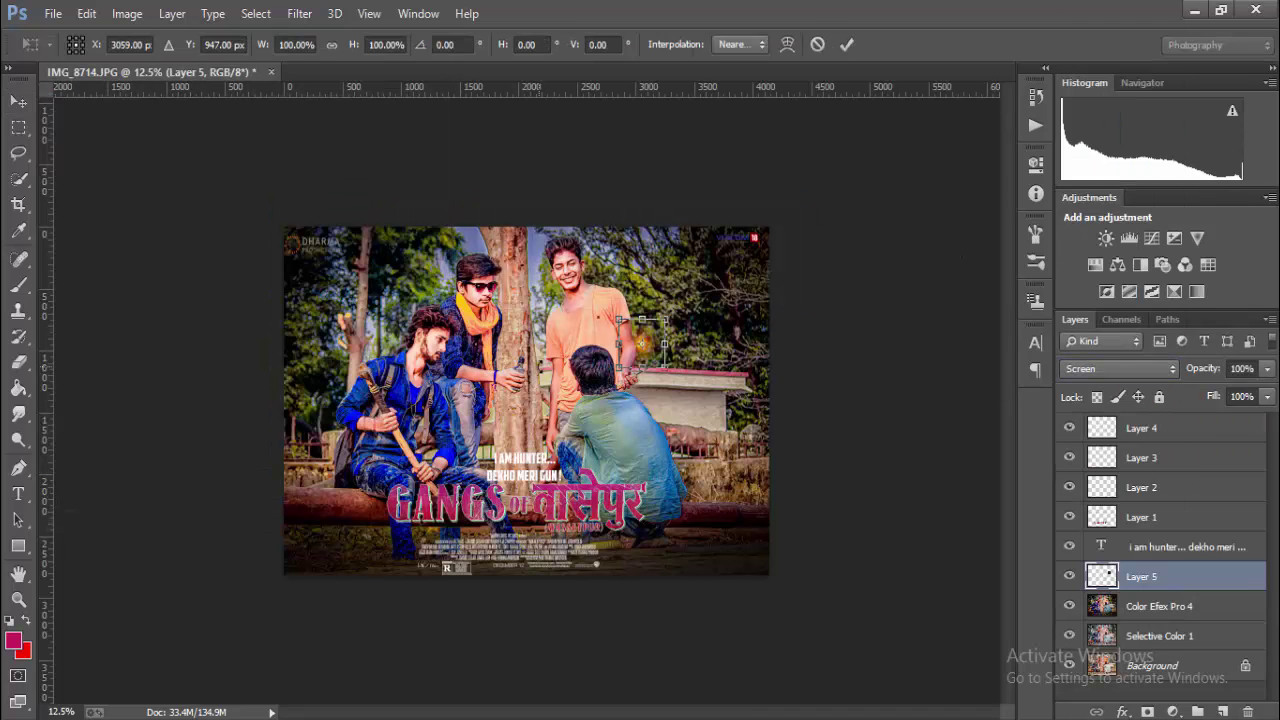
left_click_drag(619, 368, 384, 575)
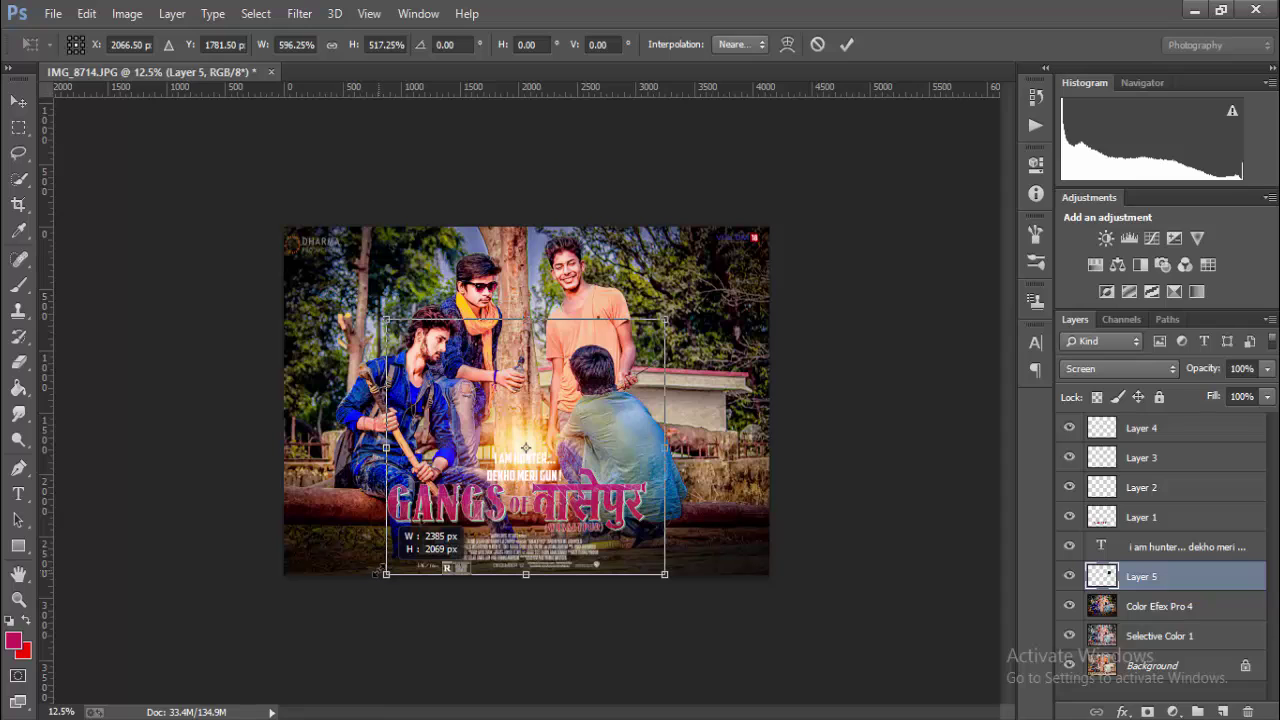
mouse_move(569, 466)
left_mouse_down()
mouse_move(584, 246)
mouse_move(570, 246)
left_mouse_up()
left_click_drag(386, 355, 274, 580)
mouse_move(493, 433)
left_mouse_down()
mouse_move(545, 285)
mouse_move(686, 432)
left_mouse_up()
left_click(848, 44)
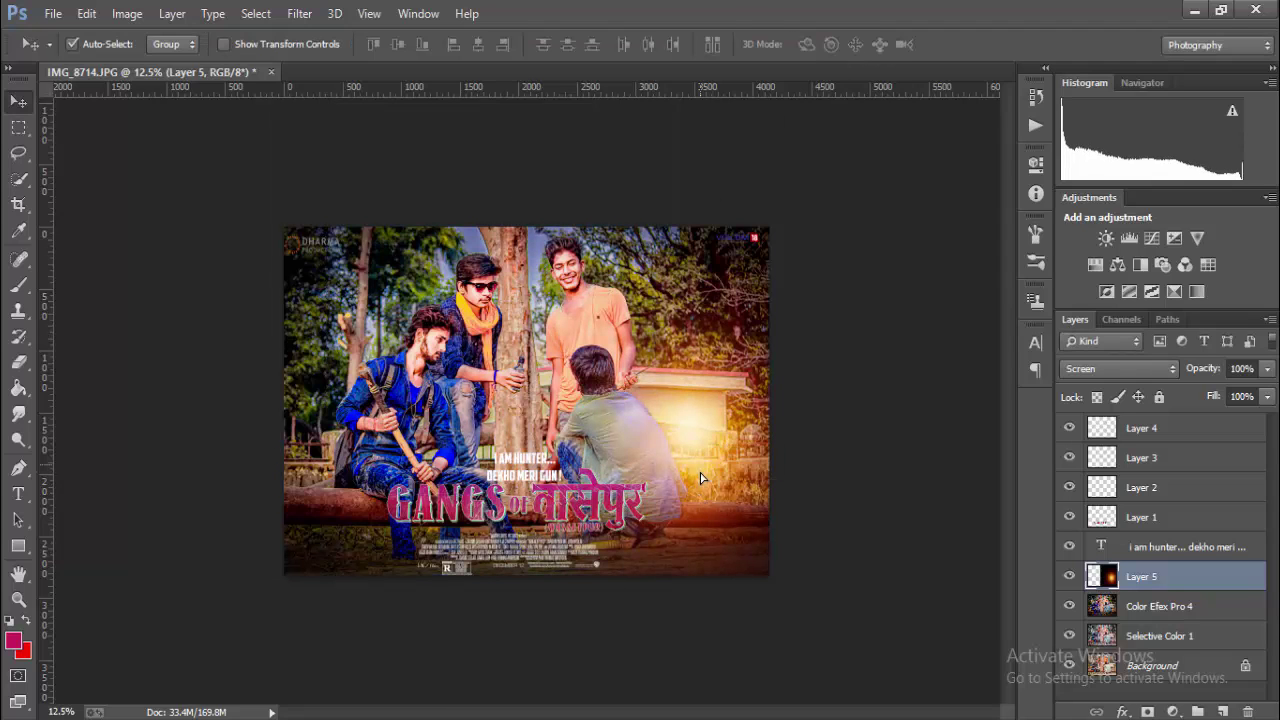
left_click_drag(1212, 375, 1179, 384)
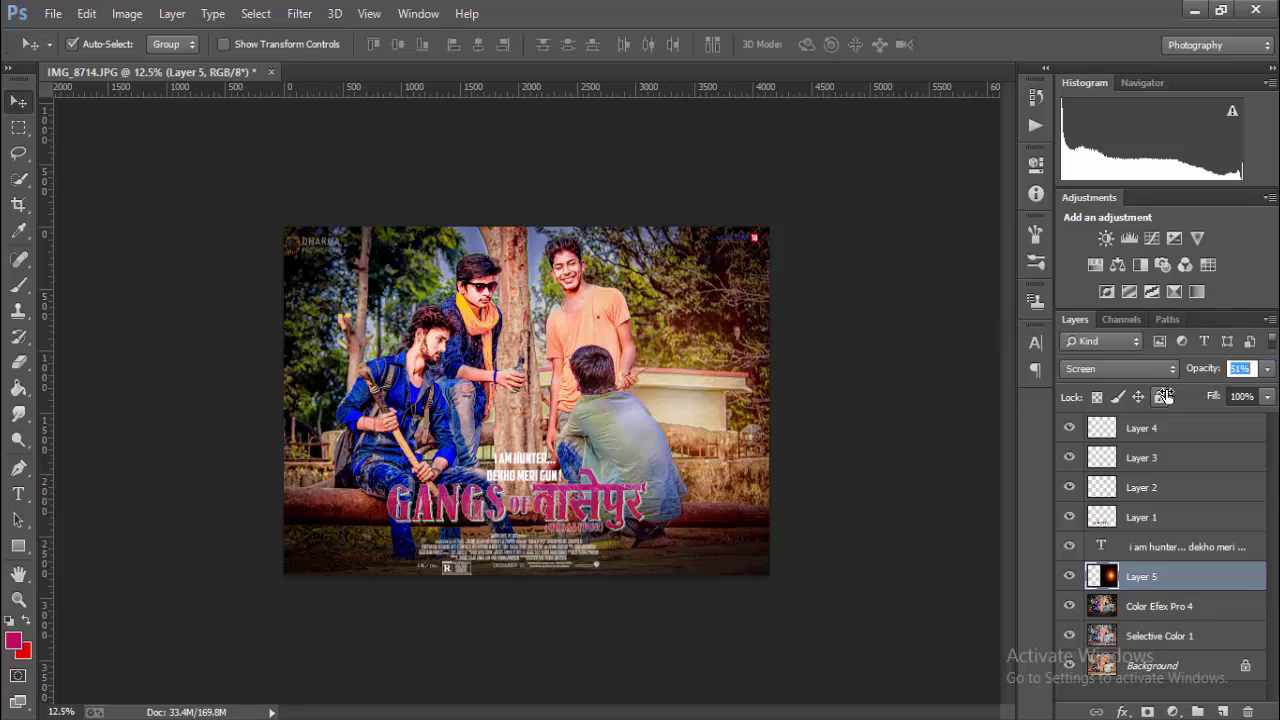
key("ctrl+minus")
key("ctrl+minus")
key("ctrl+minus")
Step: Duplicate Layer 5 as Layer 5 copy and move it to the photo's left side
key("ctrl+plus")
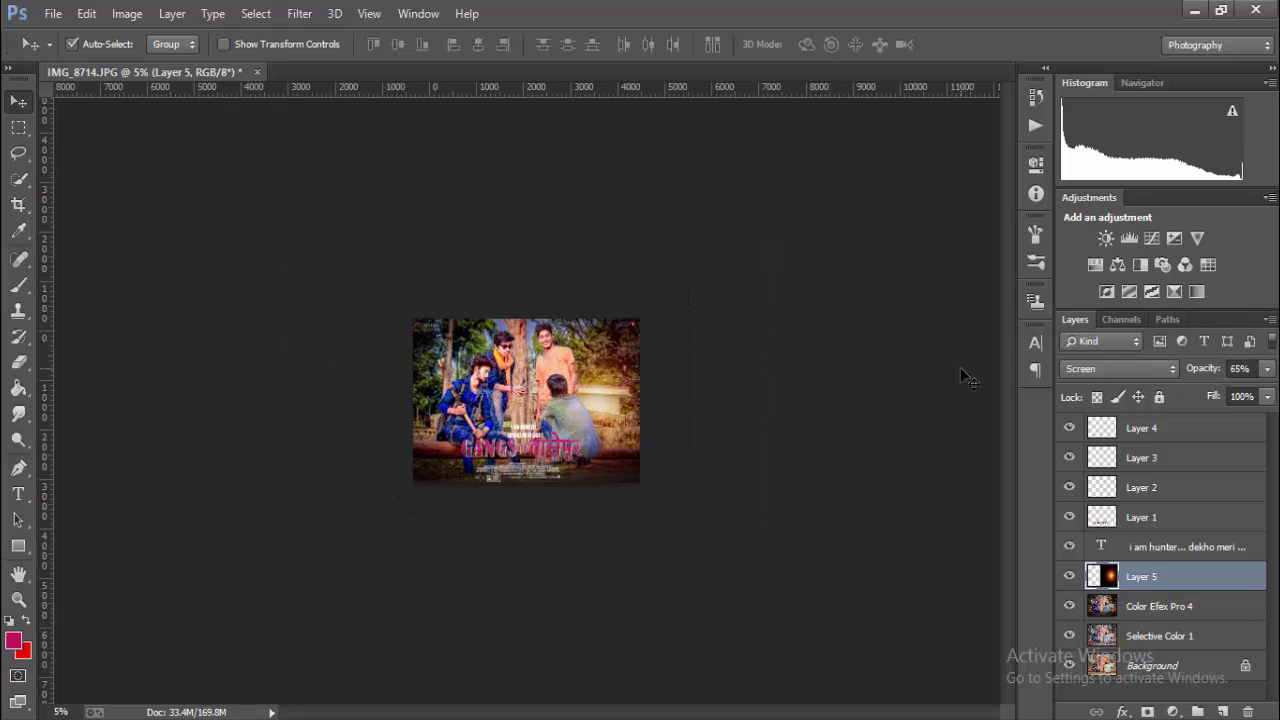
key("ctrl+plus")
key("ctrl+plus")
right_click(1170, 580)
left_click(837, 176)
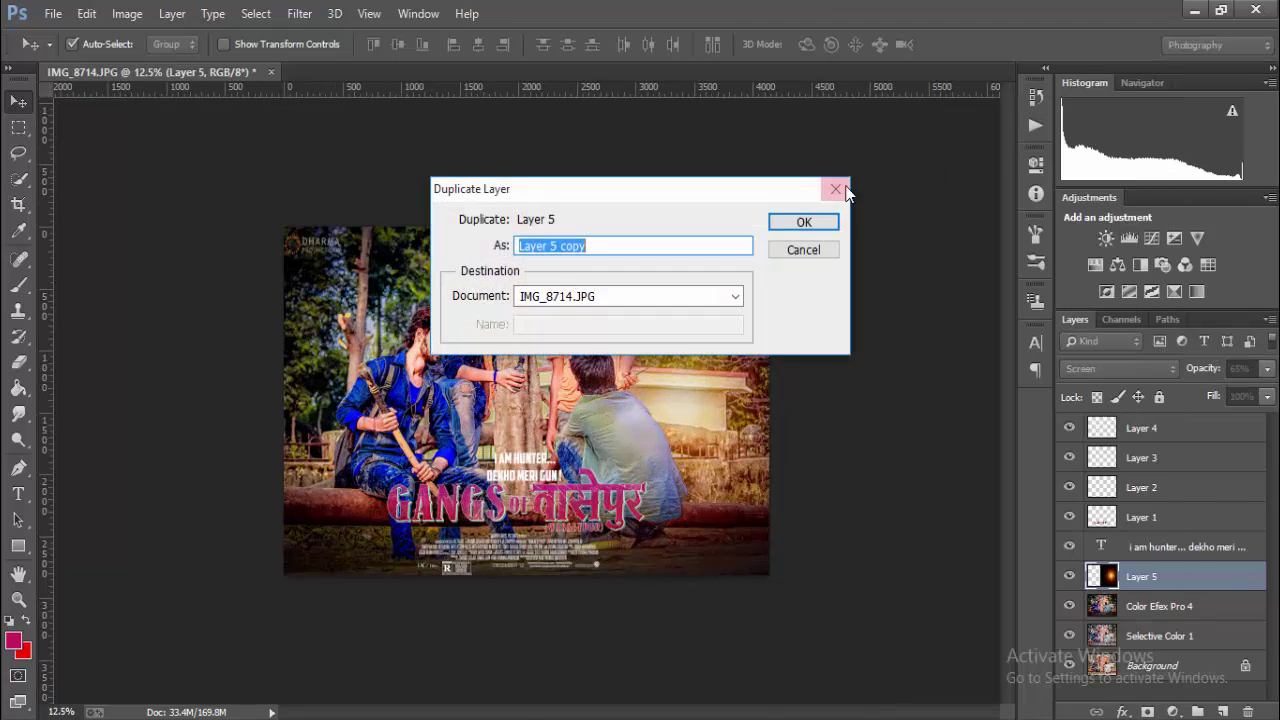
left_click(811, 220)
left_click_drag(689, 368, 294, 425)
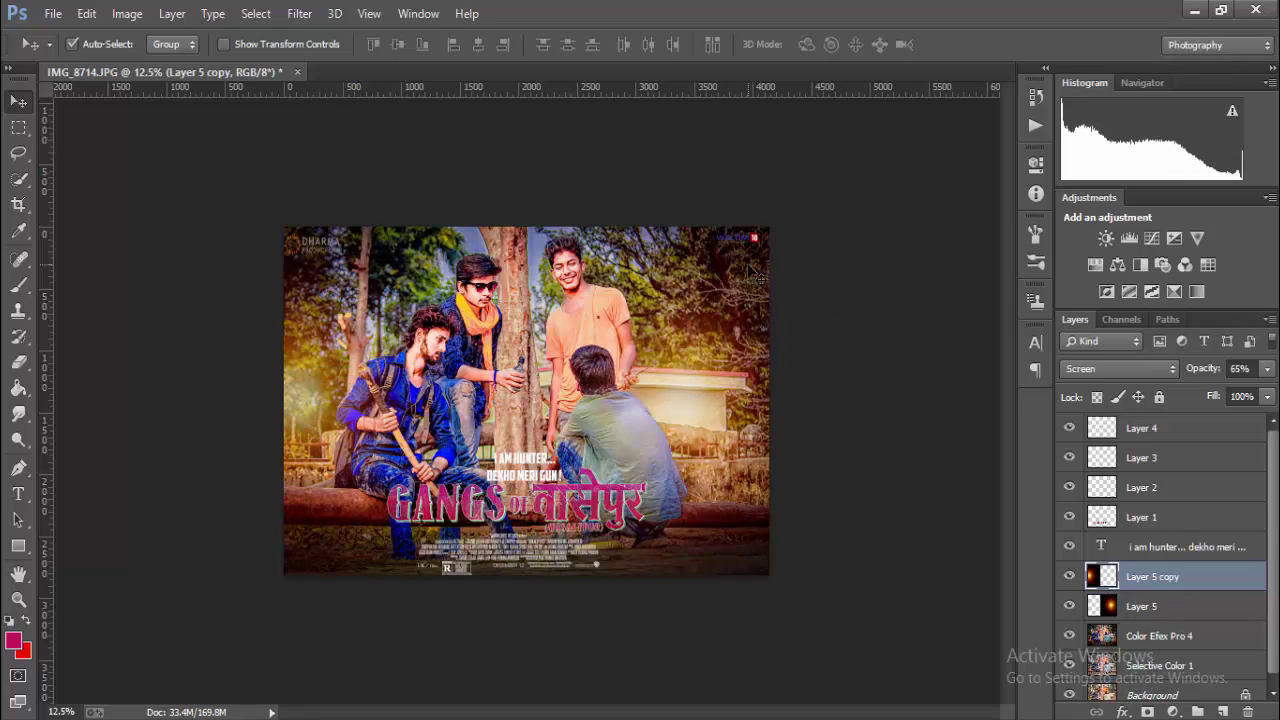
key("ctrl+minus")
key("ctrl+minus")
key("ctrl+minus")
key("ctrl+plus")
key("ctrl+plus")
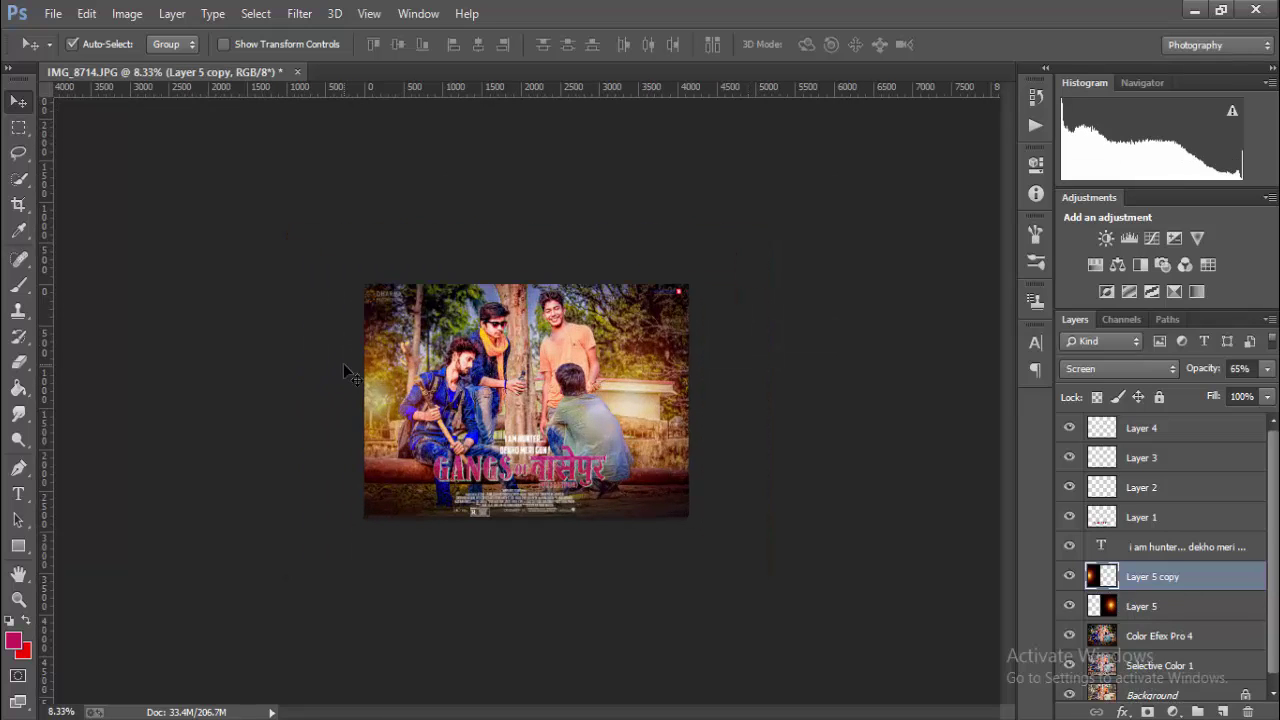
left_click_drag(343, 363, 387, 406)
Step: Set the fill of both flare layers to 65%
left_click(1168, 608, "shift")
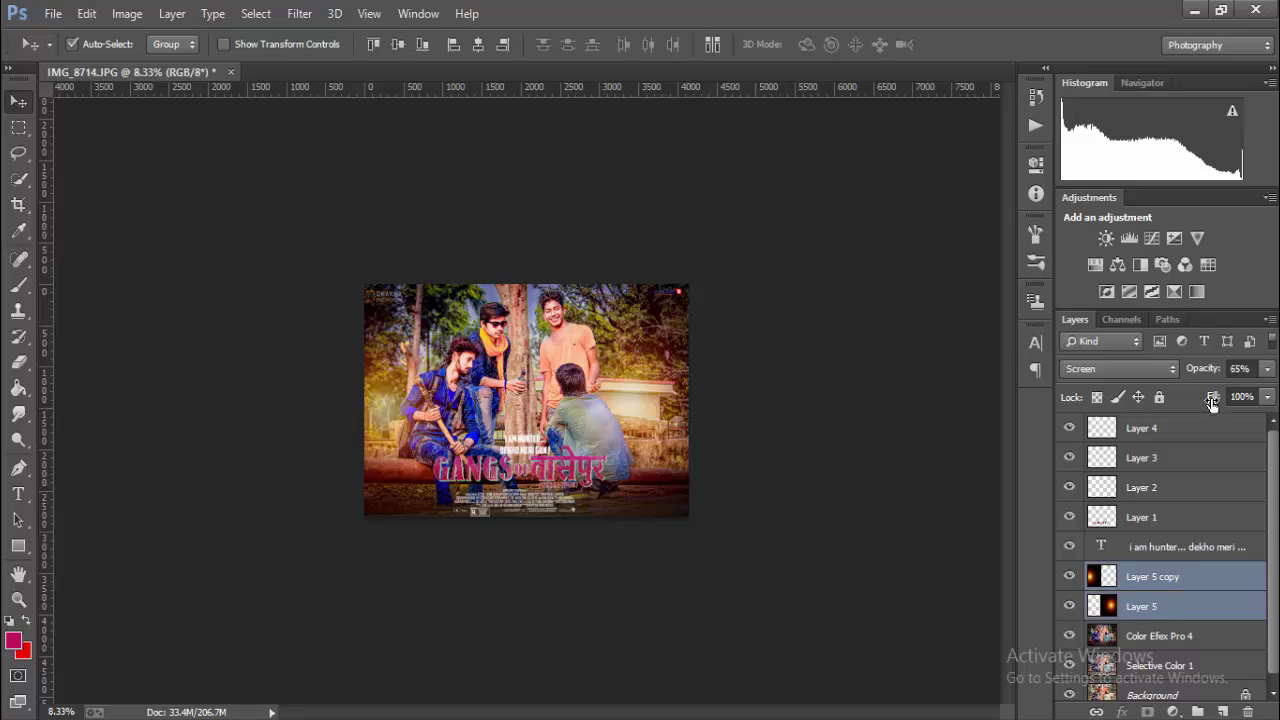
left_click_drag(1211, 398, 1178, 403)
key("Return")
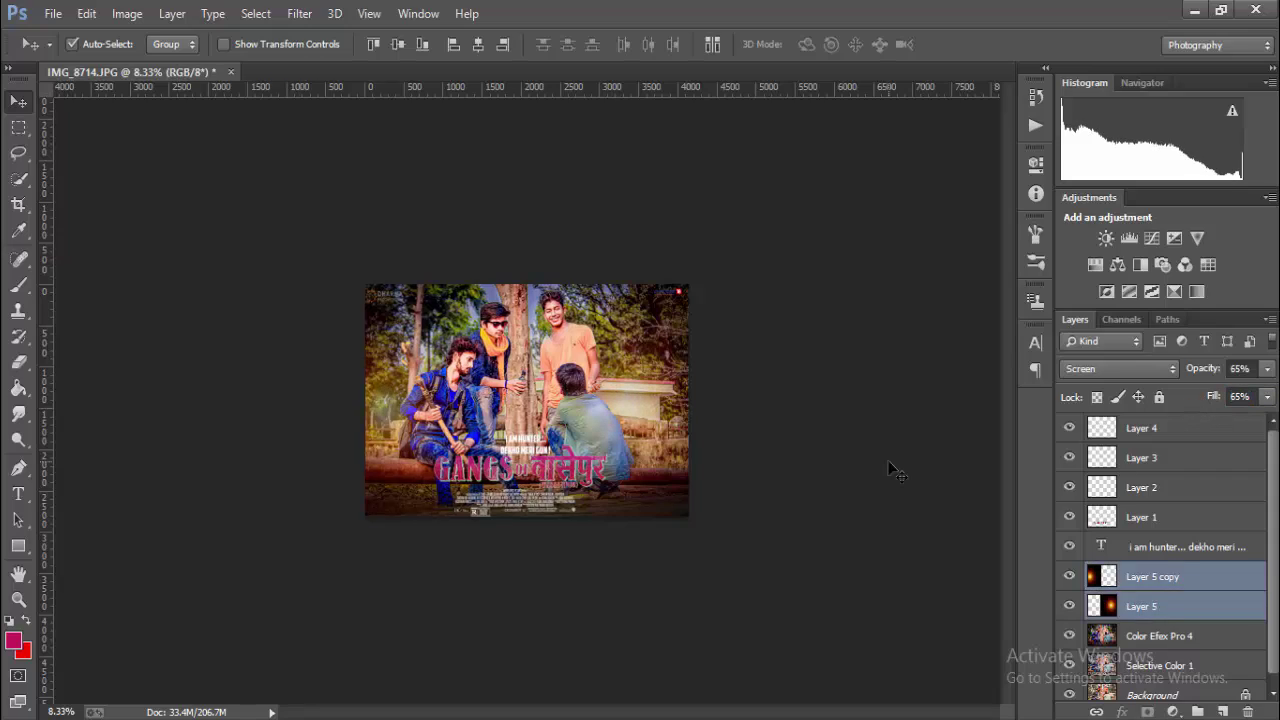